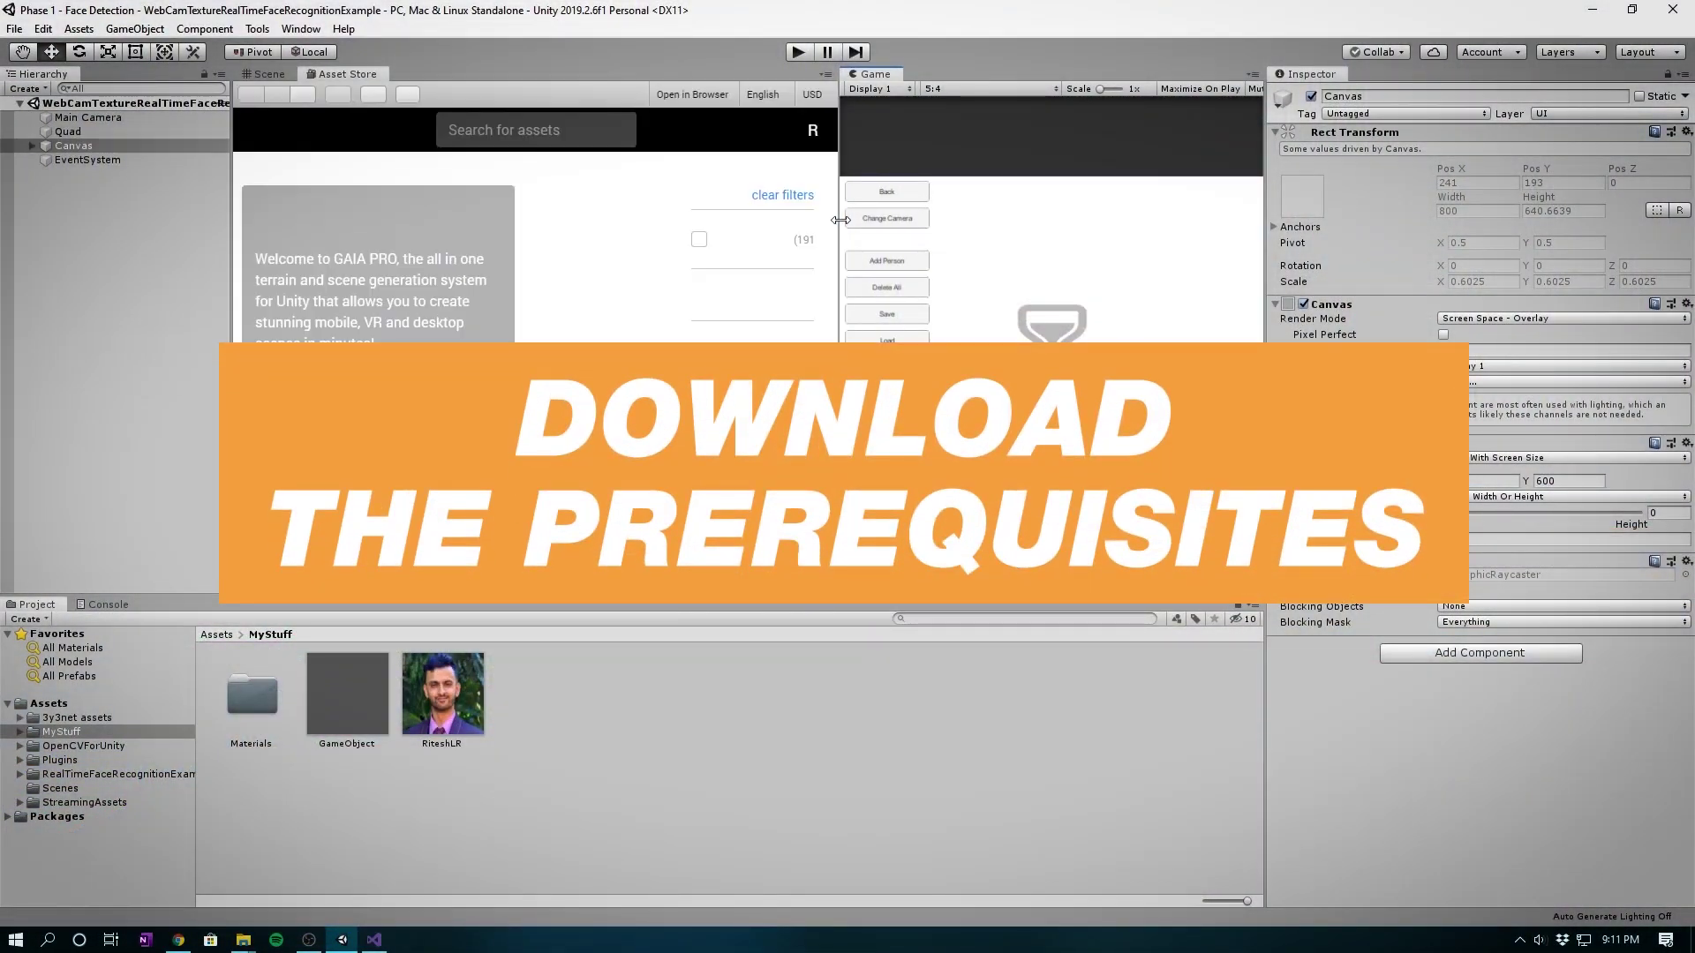
- Search the Asset Store for 'face recognition' and open the RealTime FaceRecognition Example page
click(654, 139)
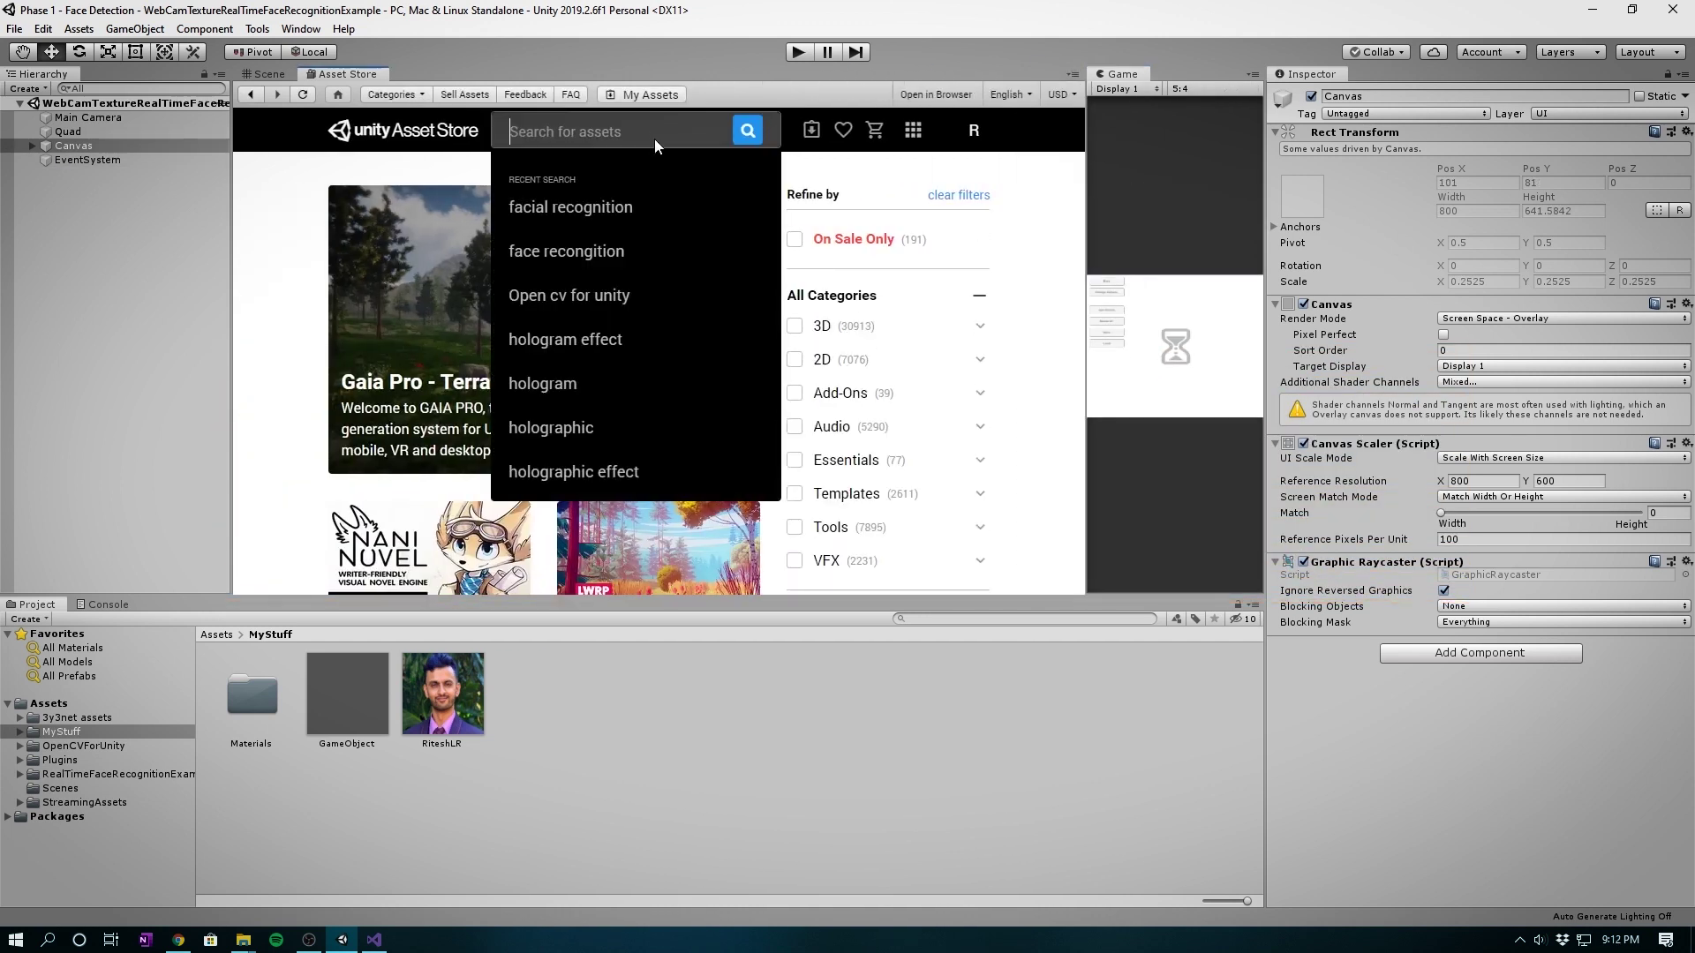
text(face recogn)
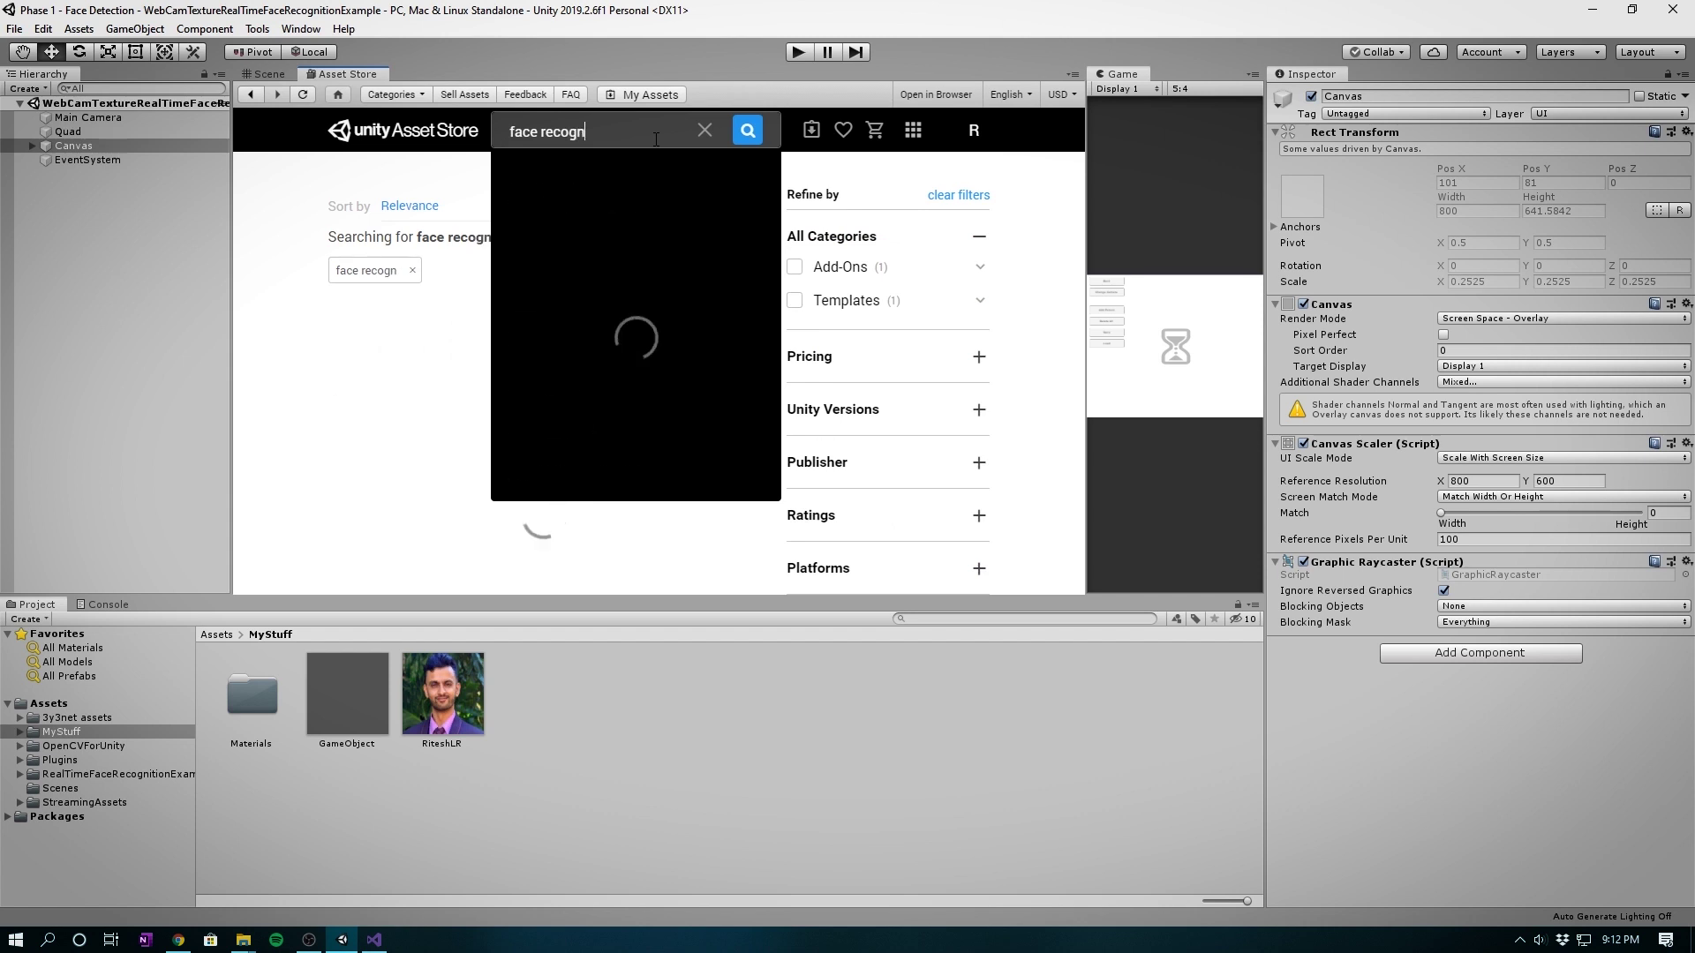
text(ition)
key(Return)
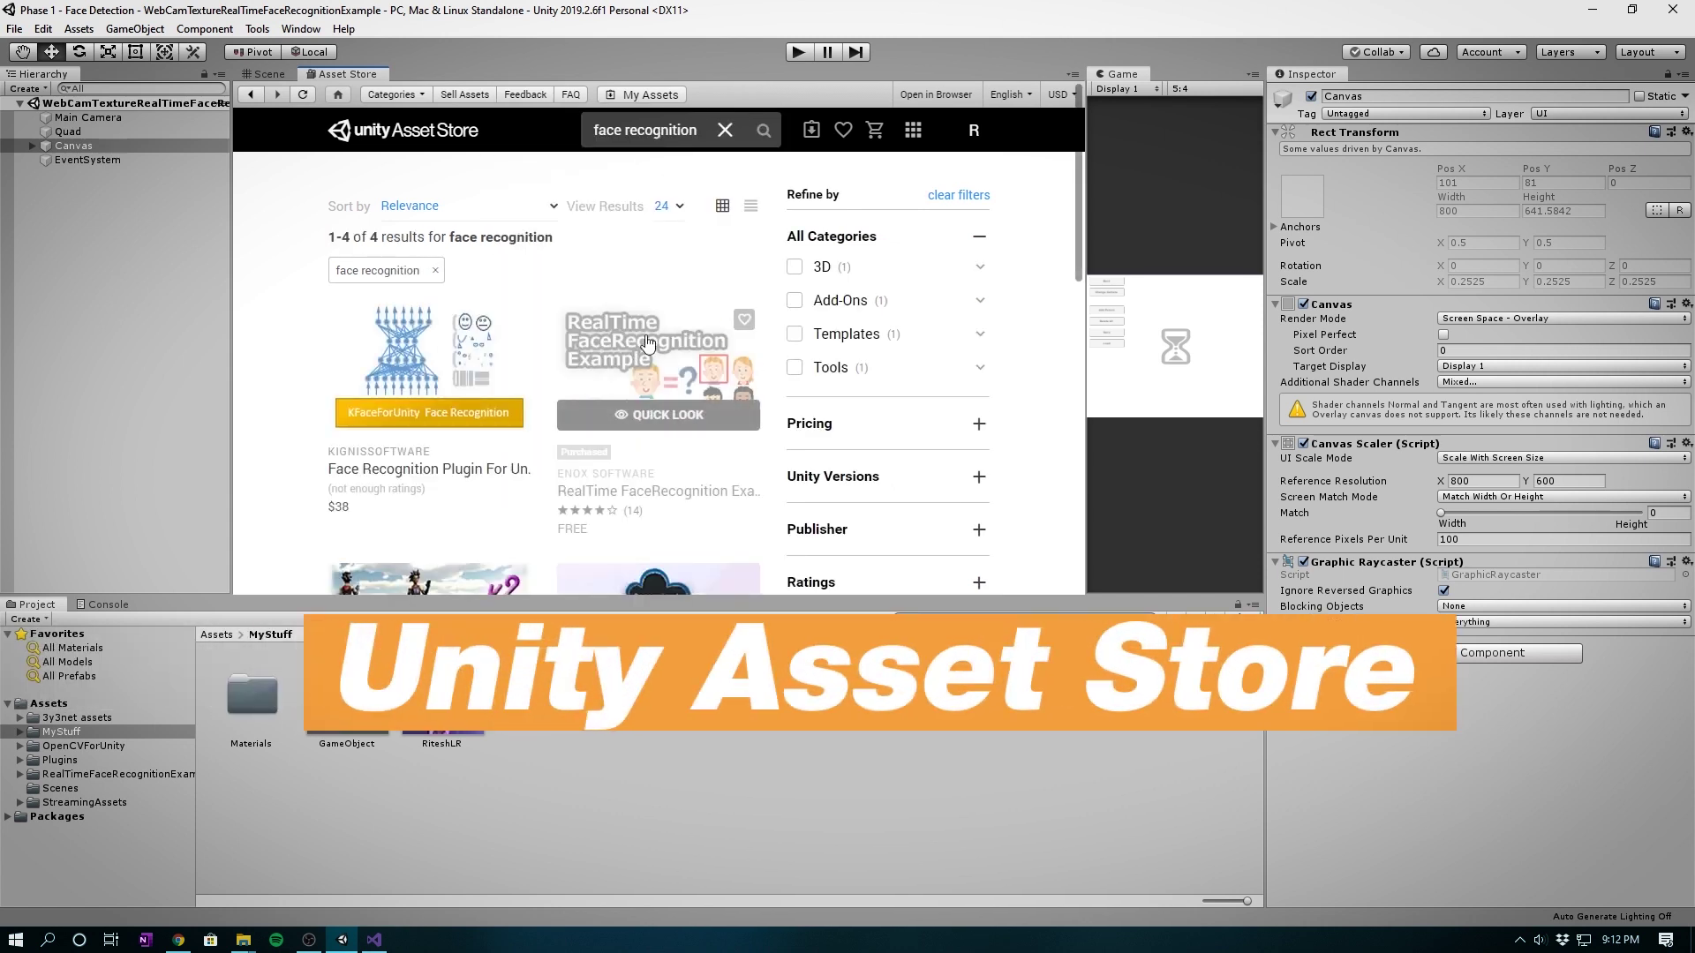
click(647, 342)
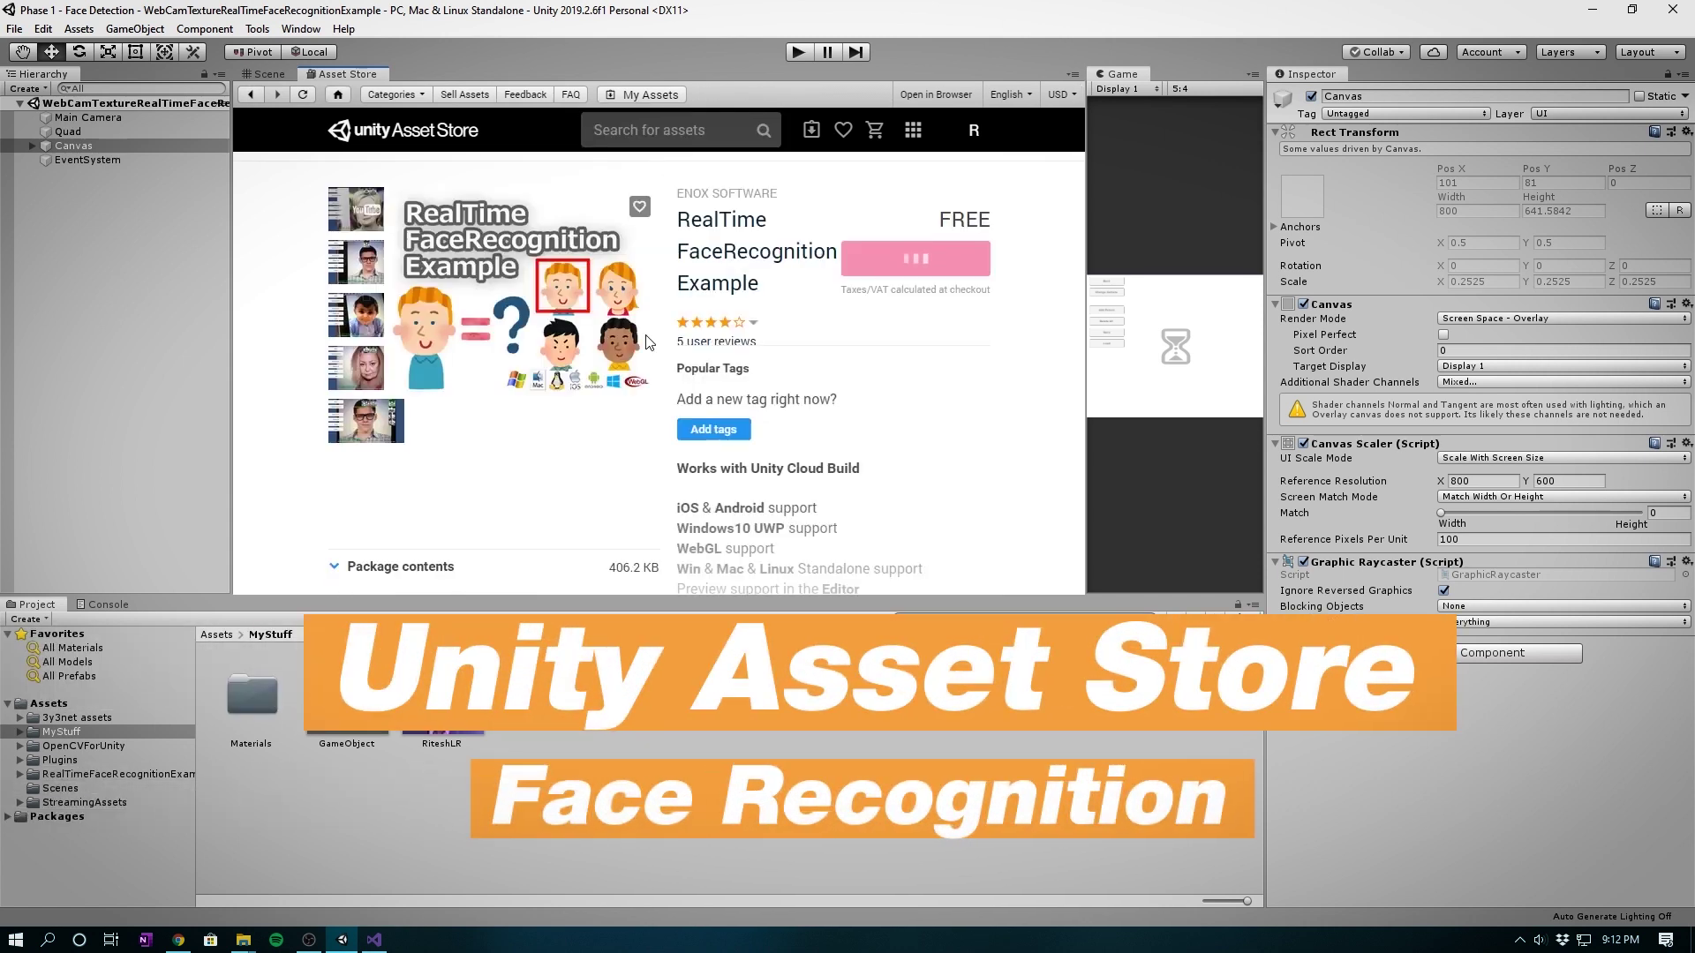
- Check its OpenCV for Unity 2.3.3+ requirement and select the project's OpenCVForUnity folder
scroll(768, 344, down, 4)
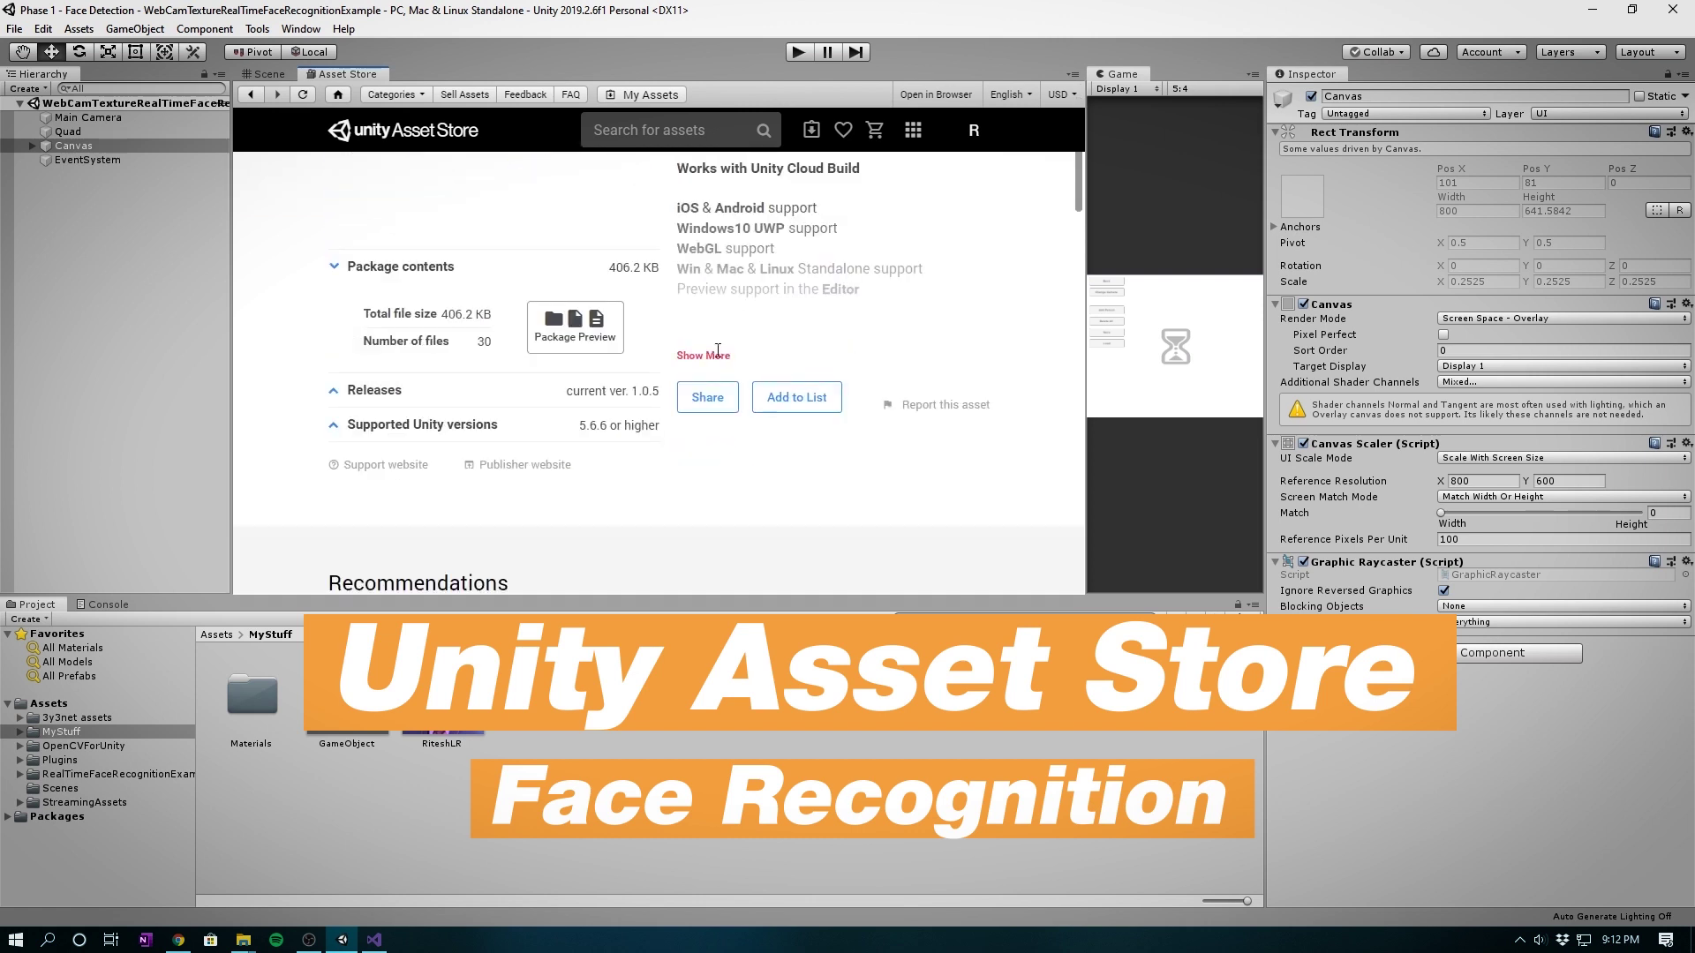
click(717, 354)
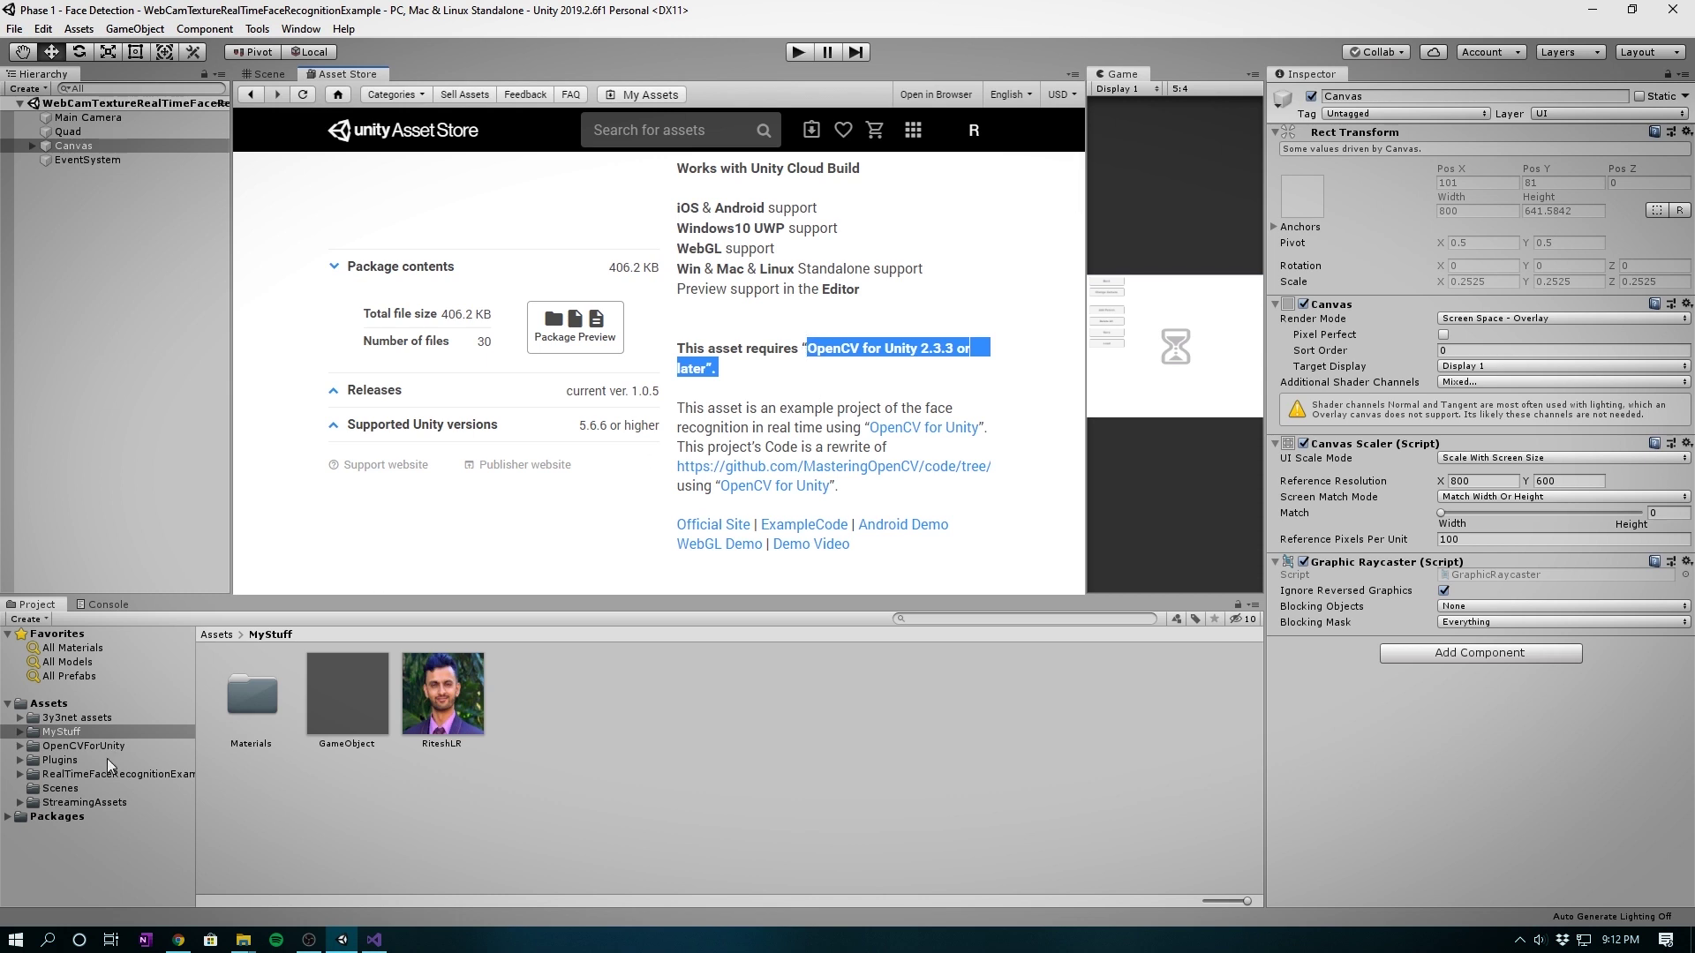
click(55, 746)
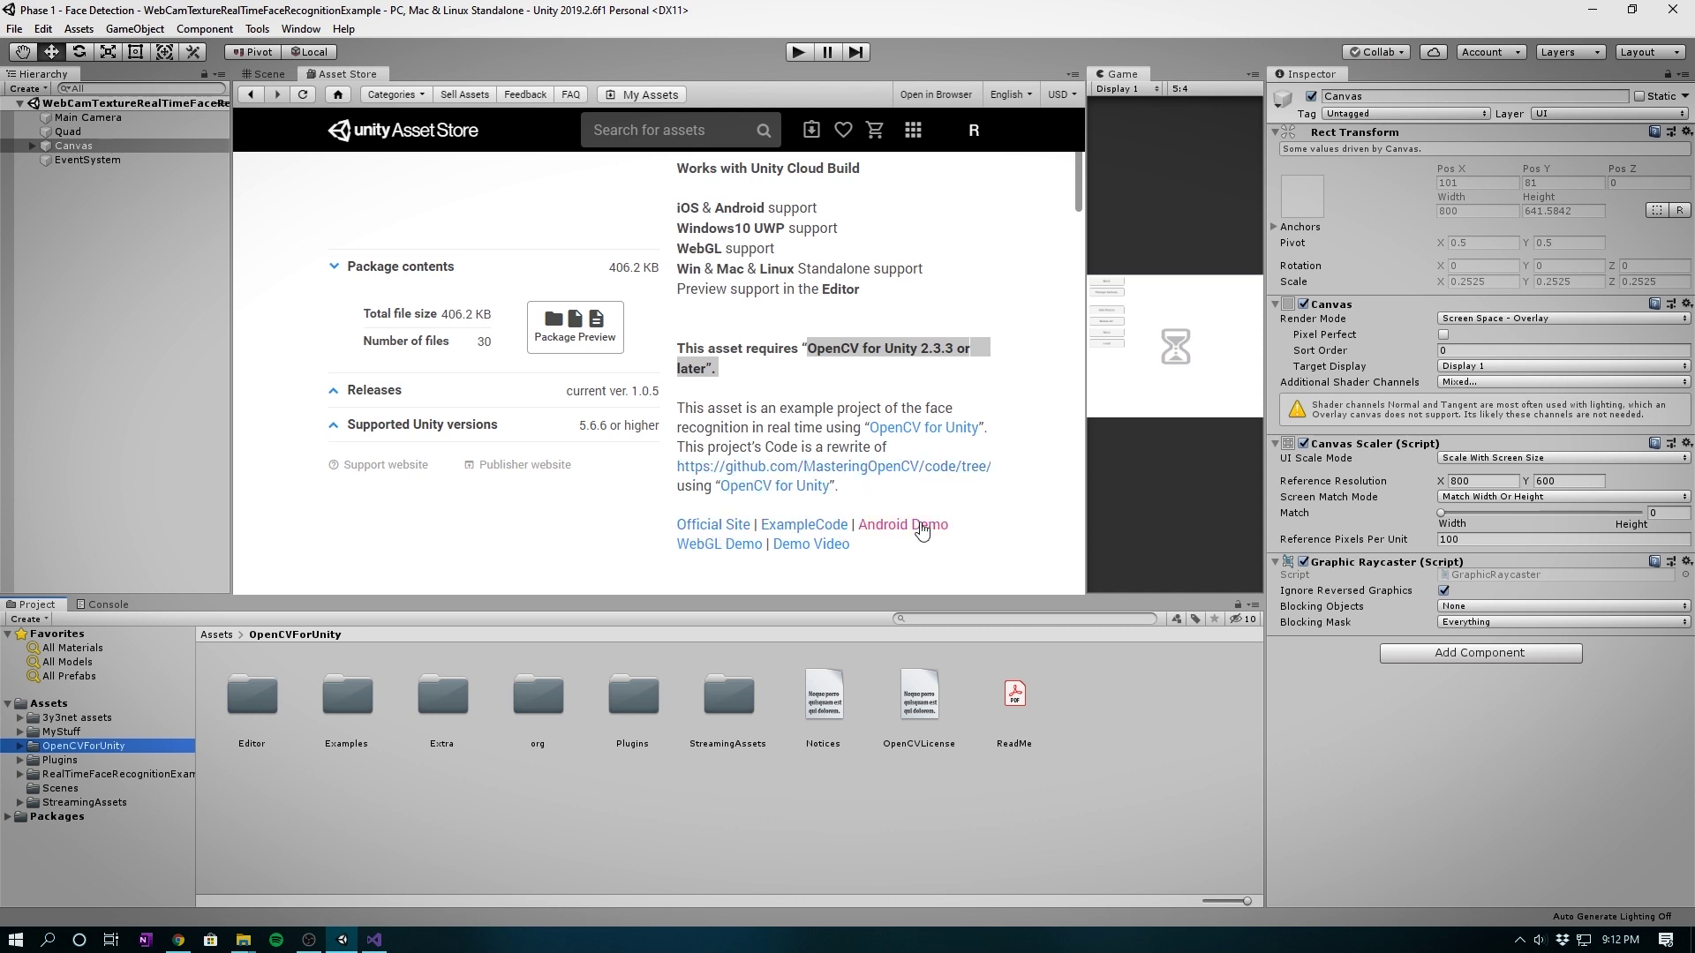
- Import the RealTime FaceRecognition Example package, accepting the project-settings overwrite and importing all files
scroll(921, 528, up, 5)
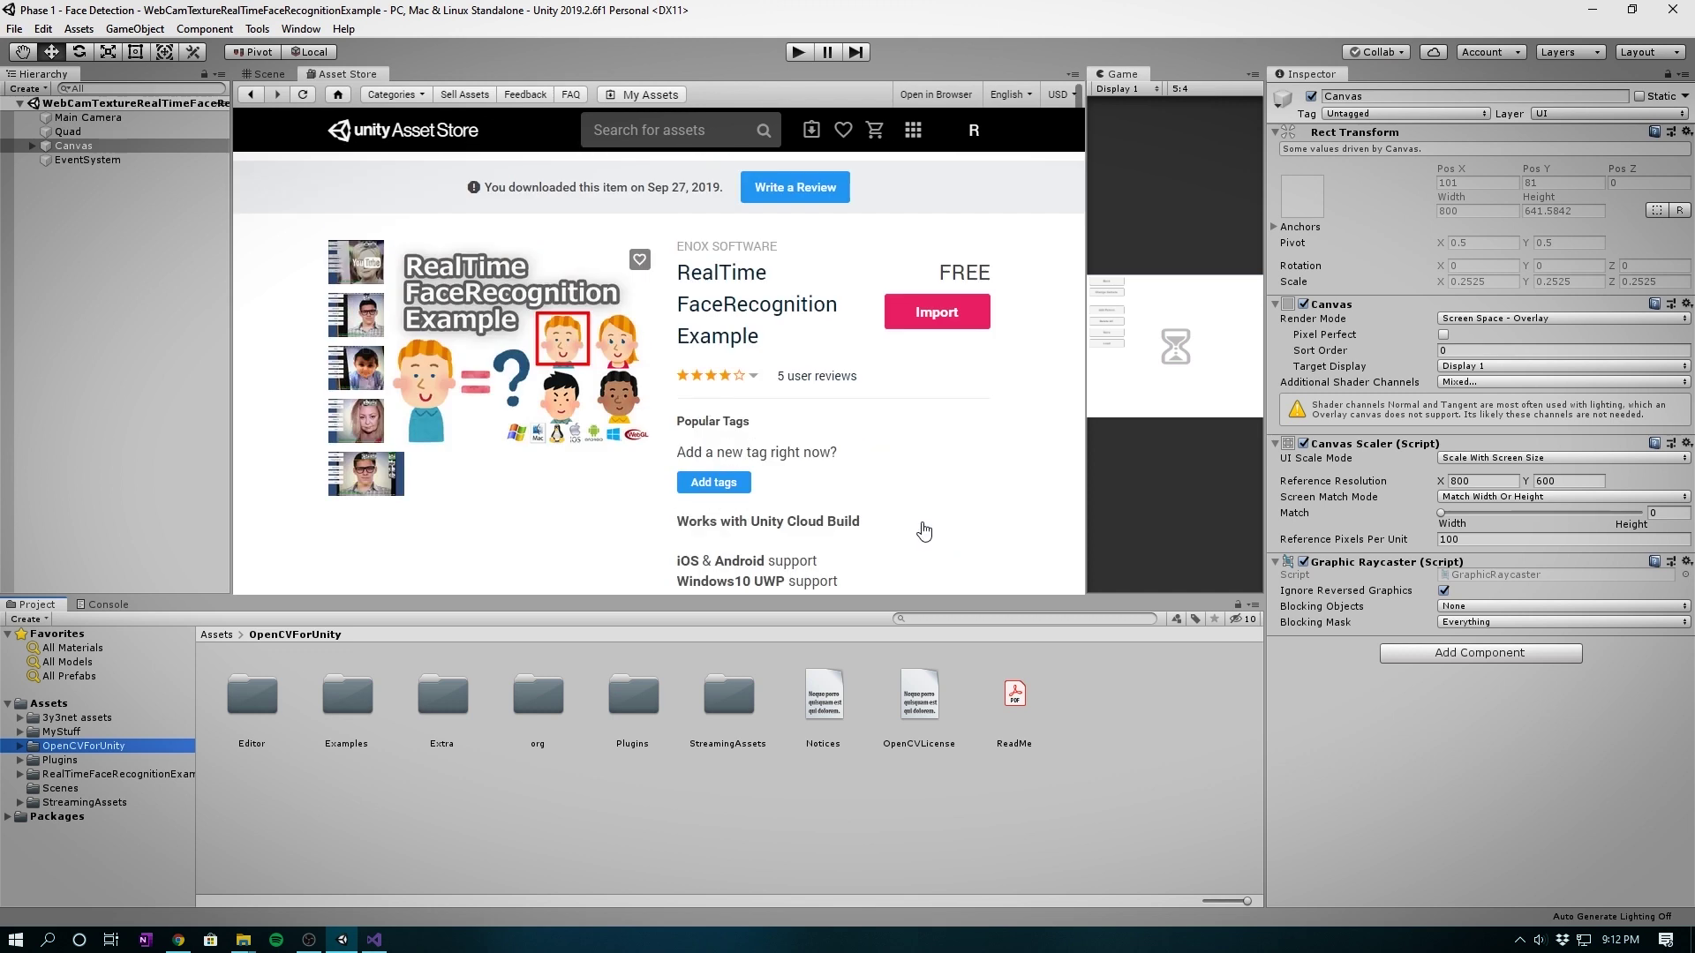
click(936, 323)
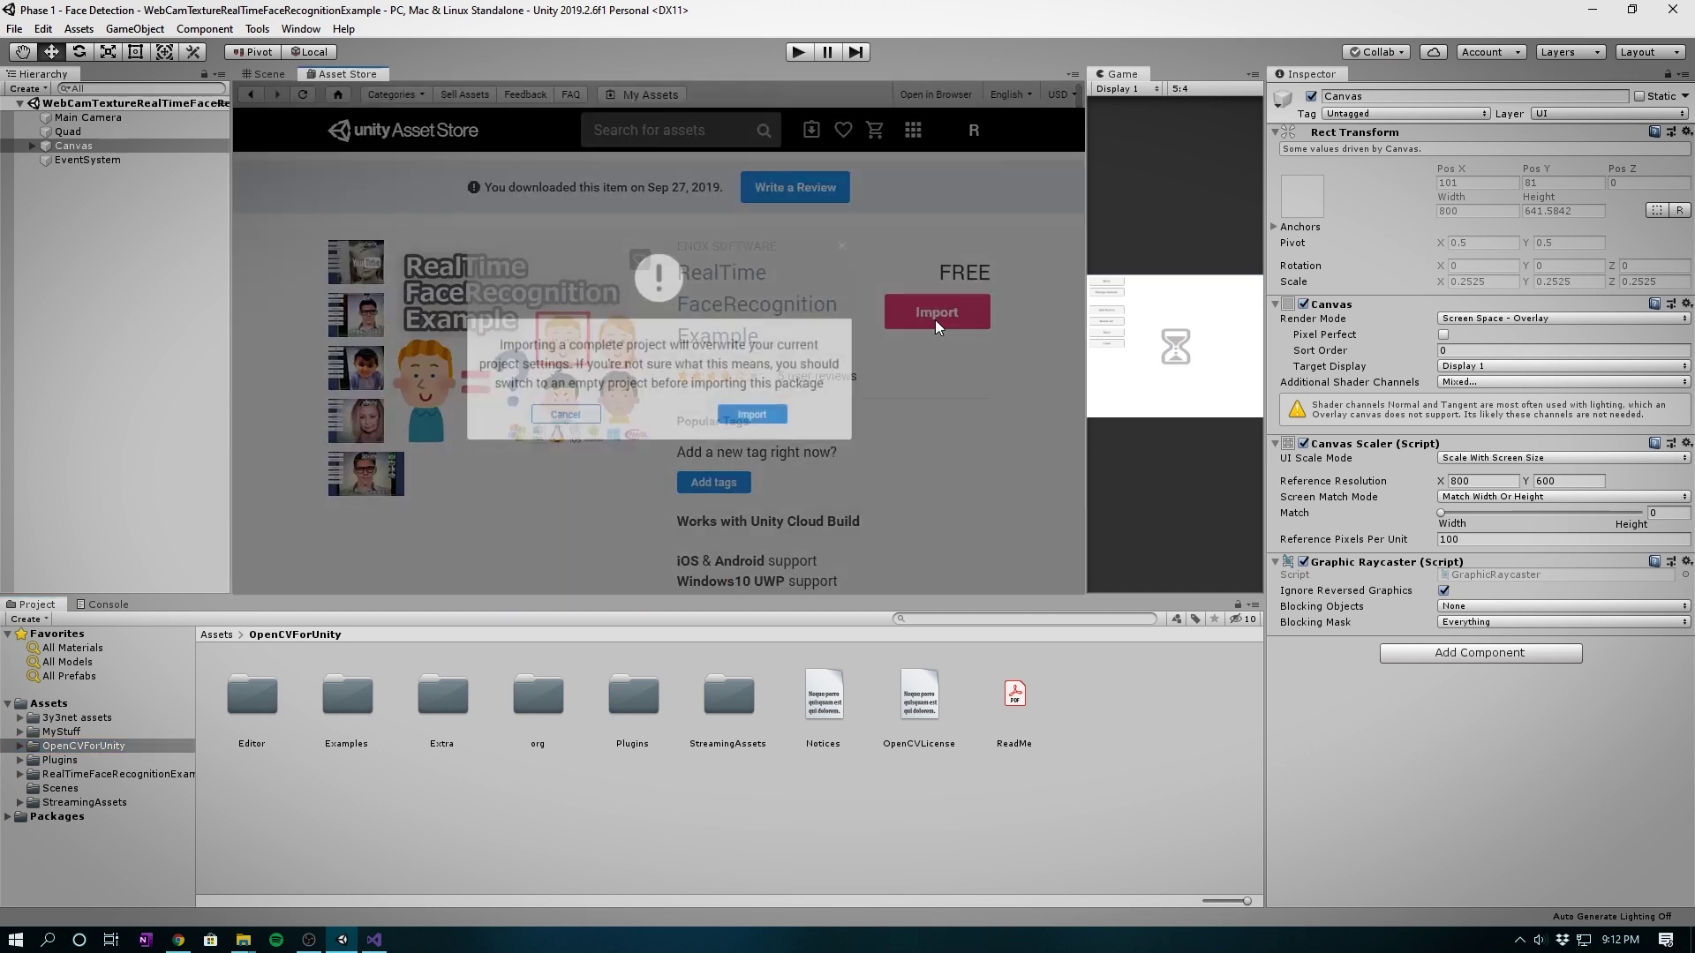
click(764, 422)
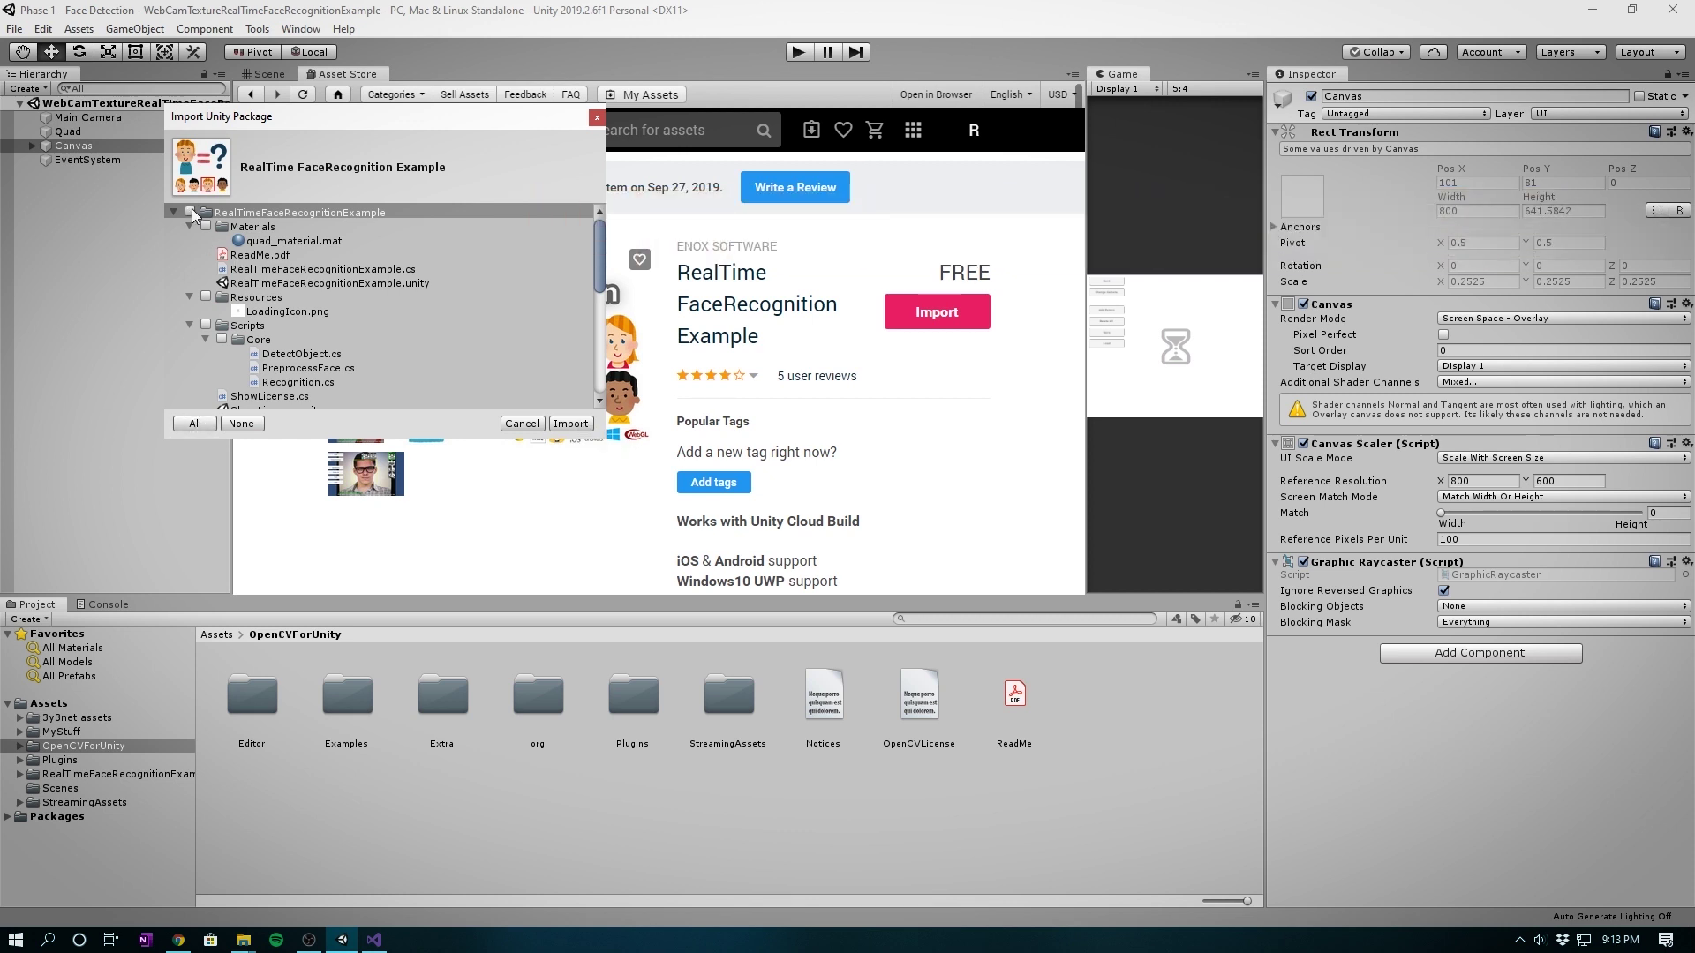
click(578, 427)
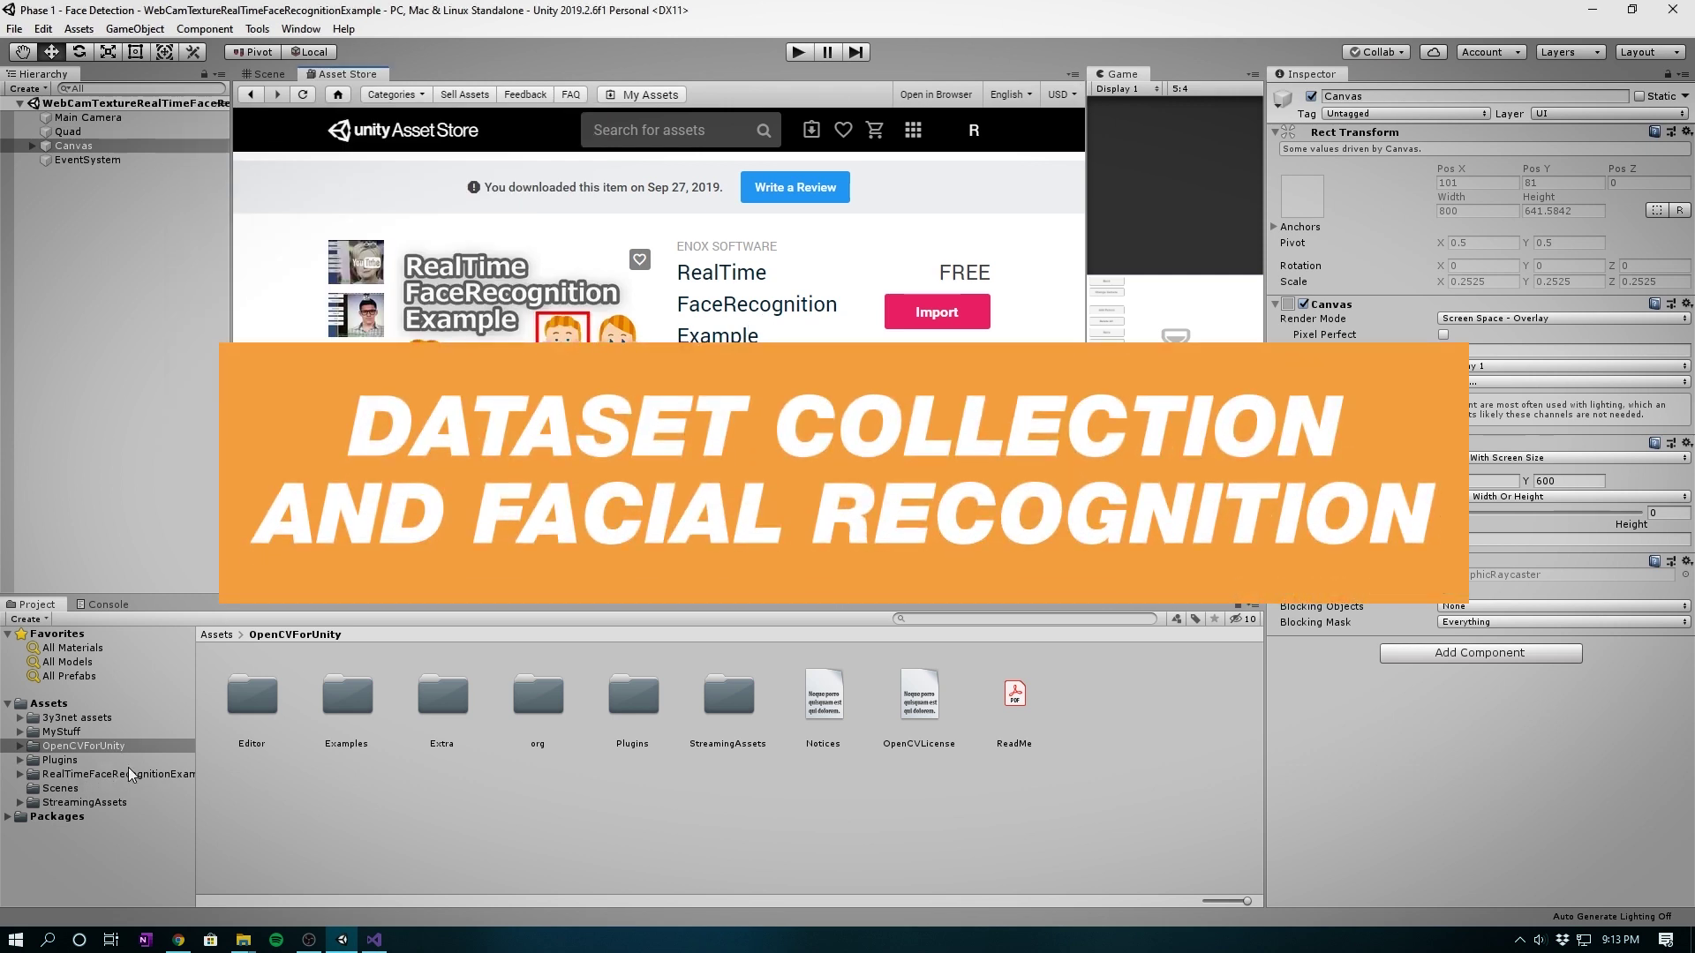
- Open RealTimeFaceRecognitionExample > WebCamTextureRealTimeFaceRecognitionExample and select its scene file
click(129, 770)
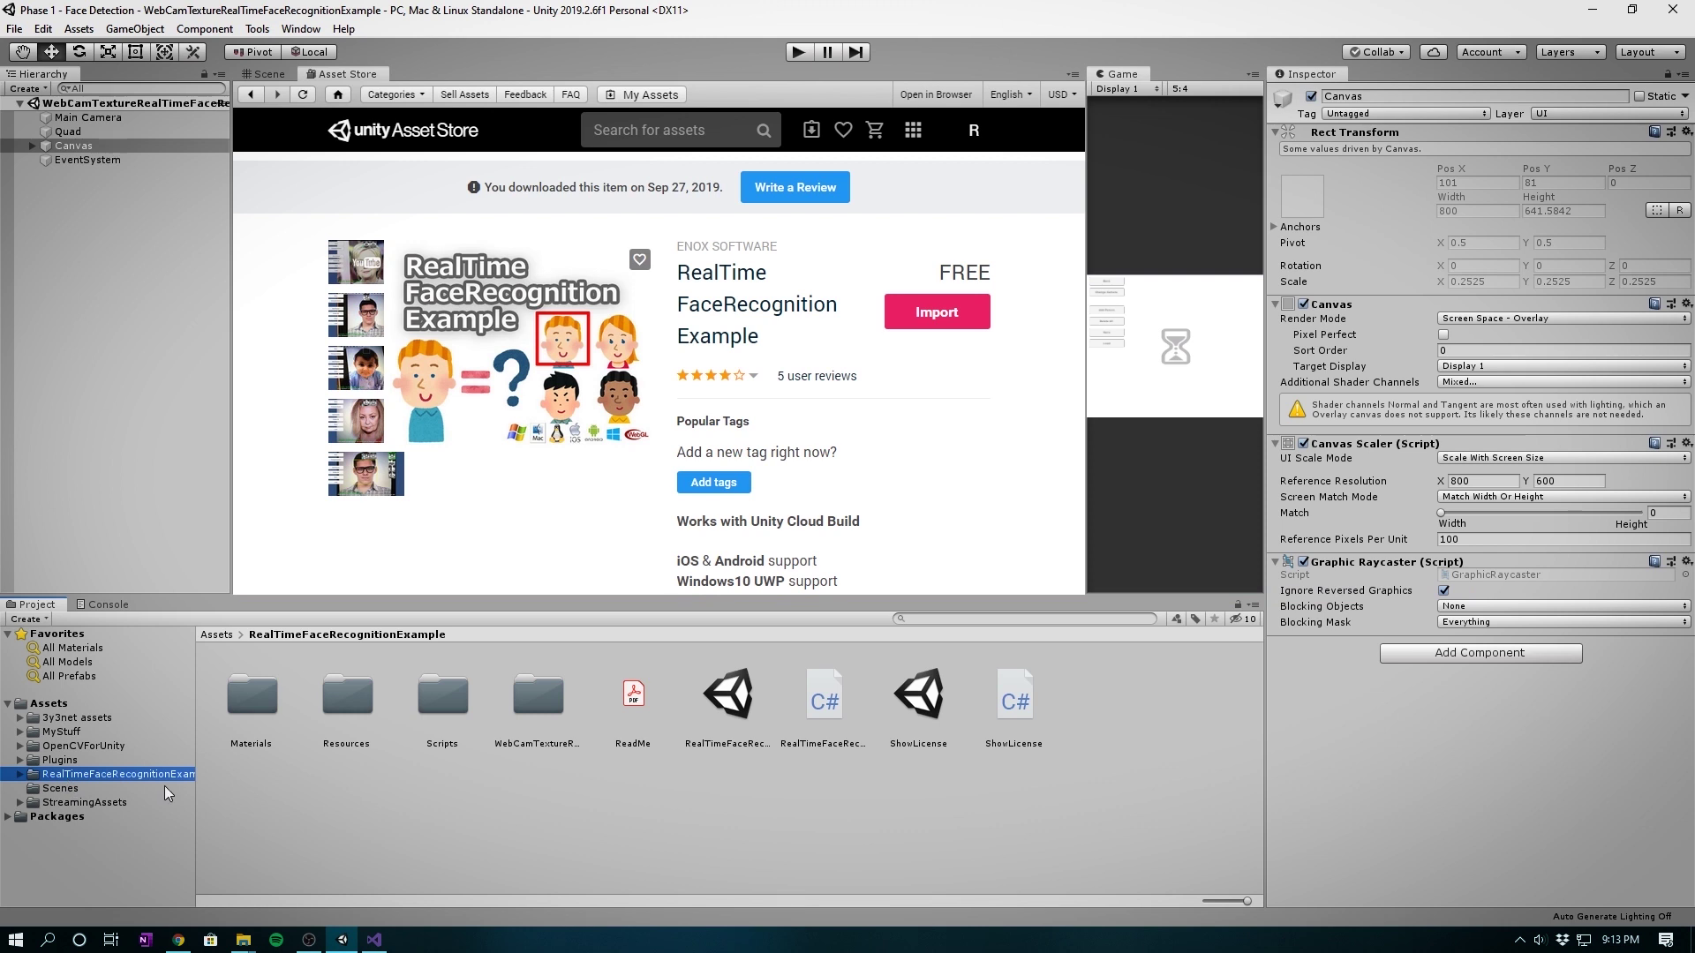
click(726, 703)
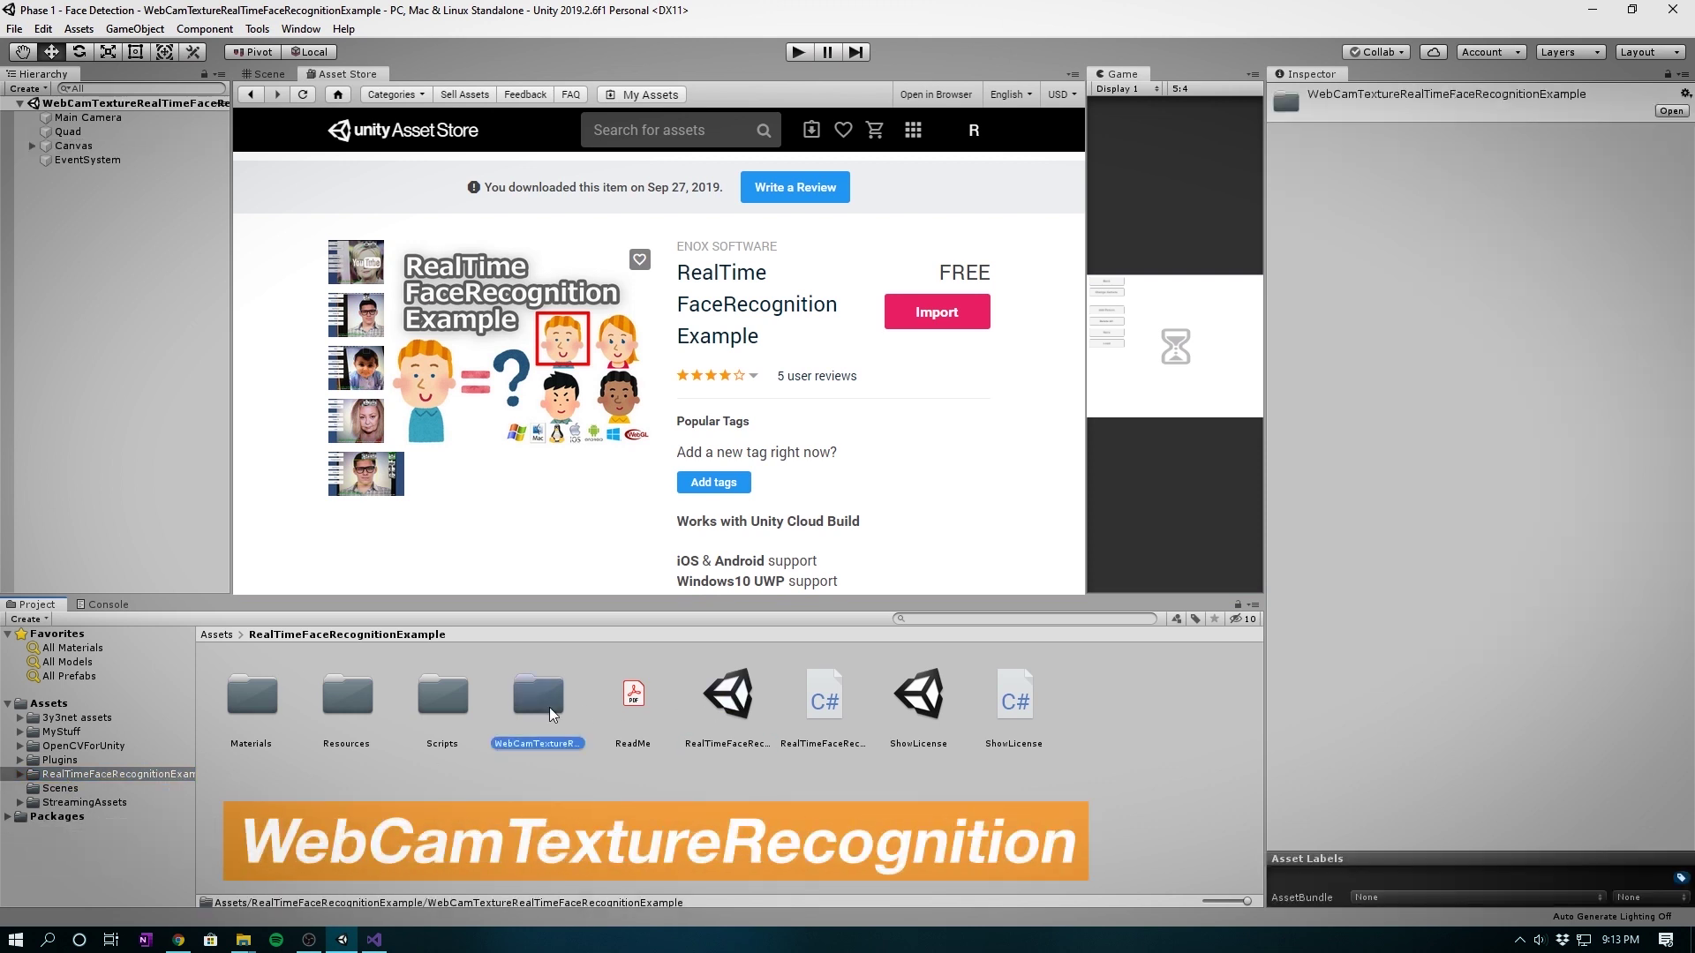
double_click(538, 703)
click(343, 702)
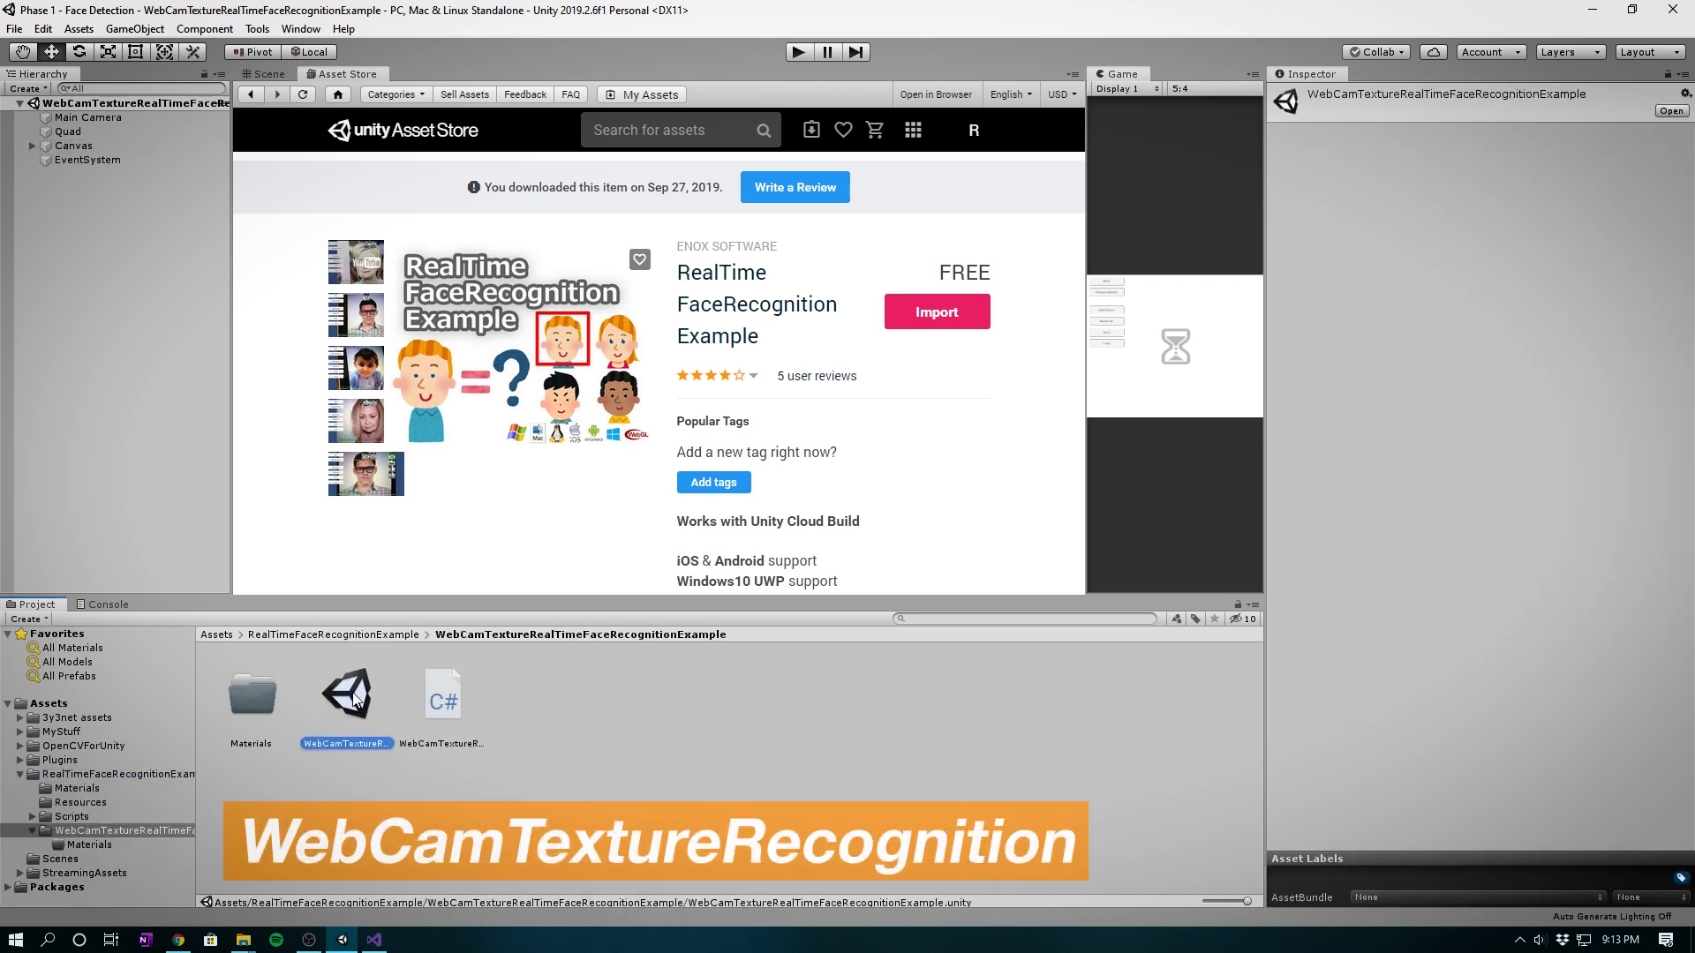
- Show the Scene view, widen the Game view, and enter Play mode
click(281, 76)
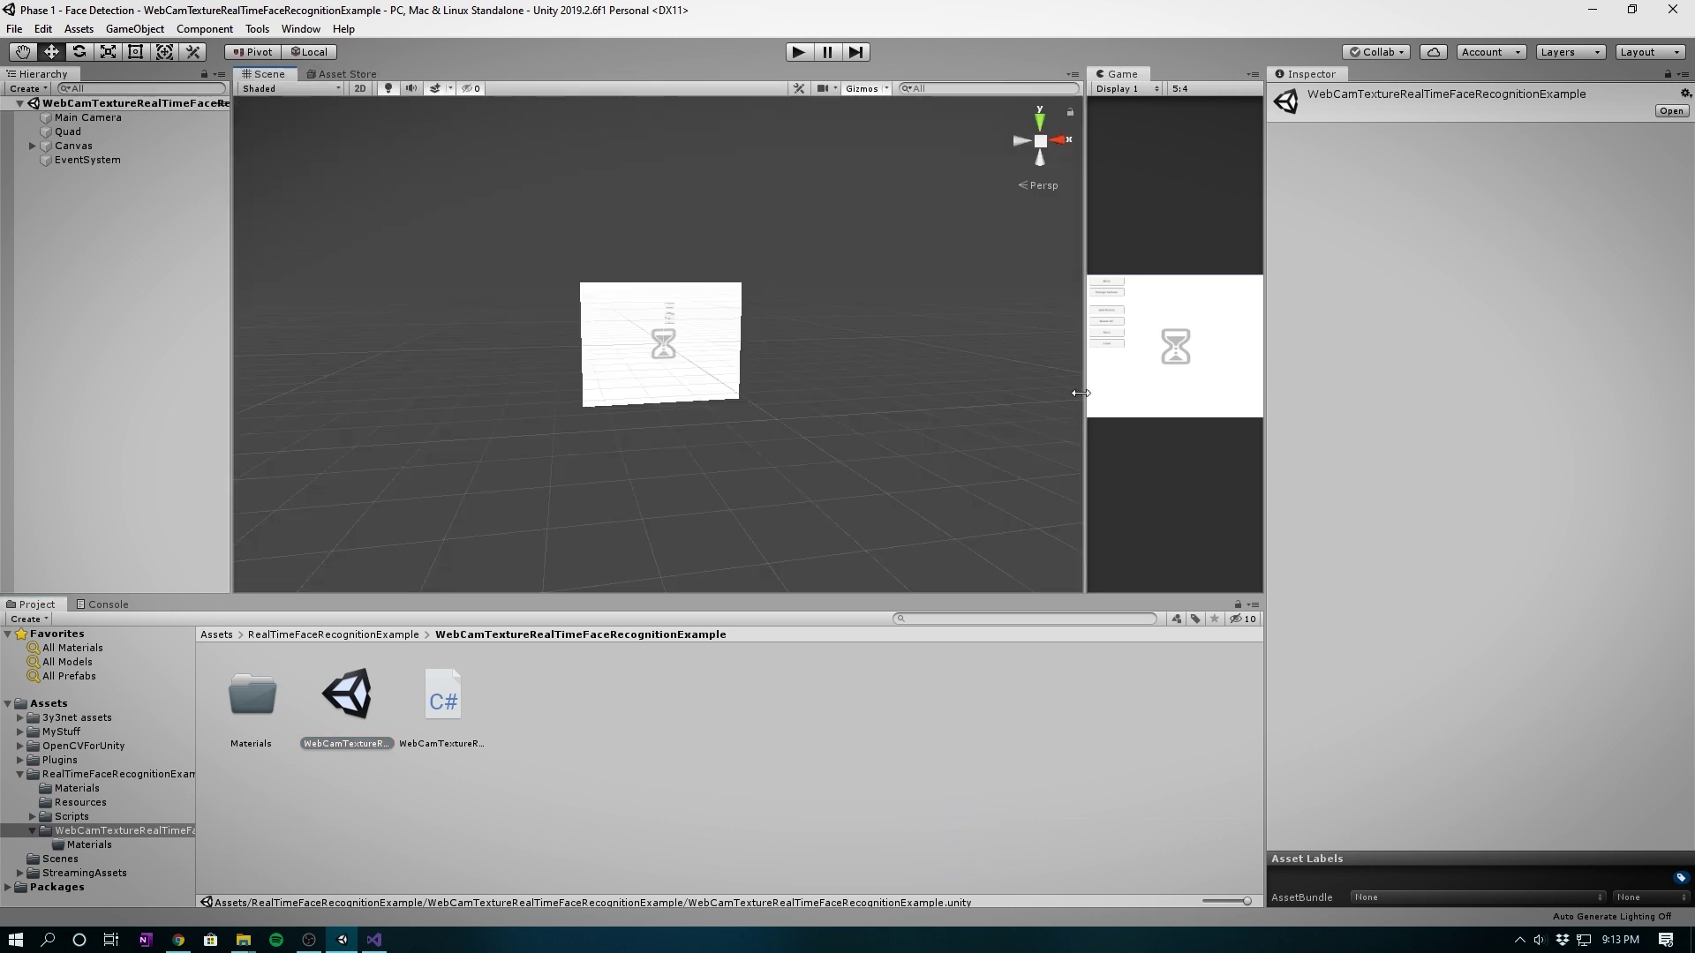
drag(1080, 393, 750, 381)
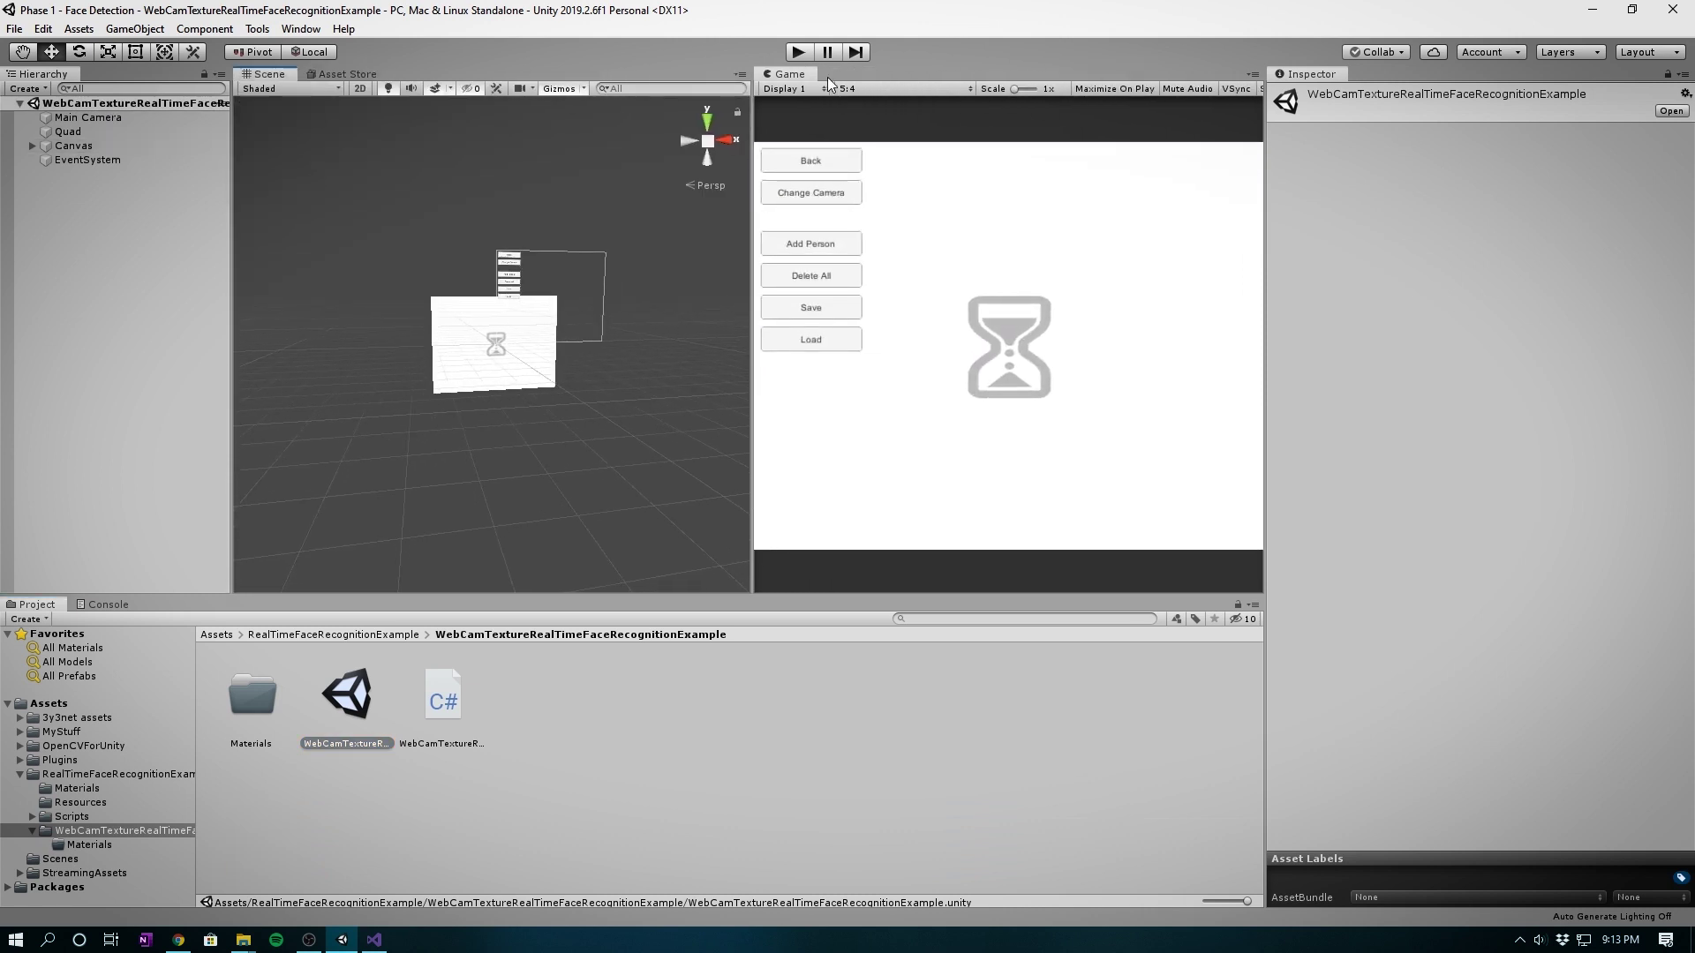
click(800, 53)
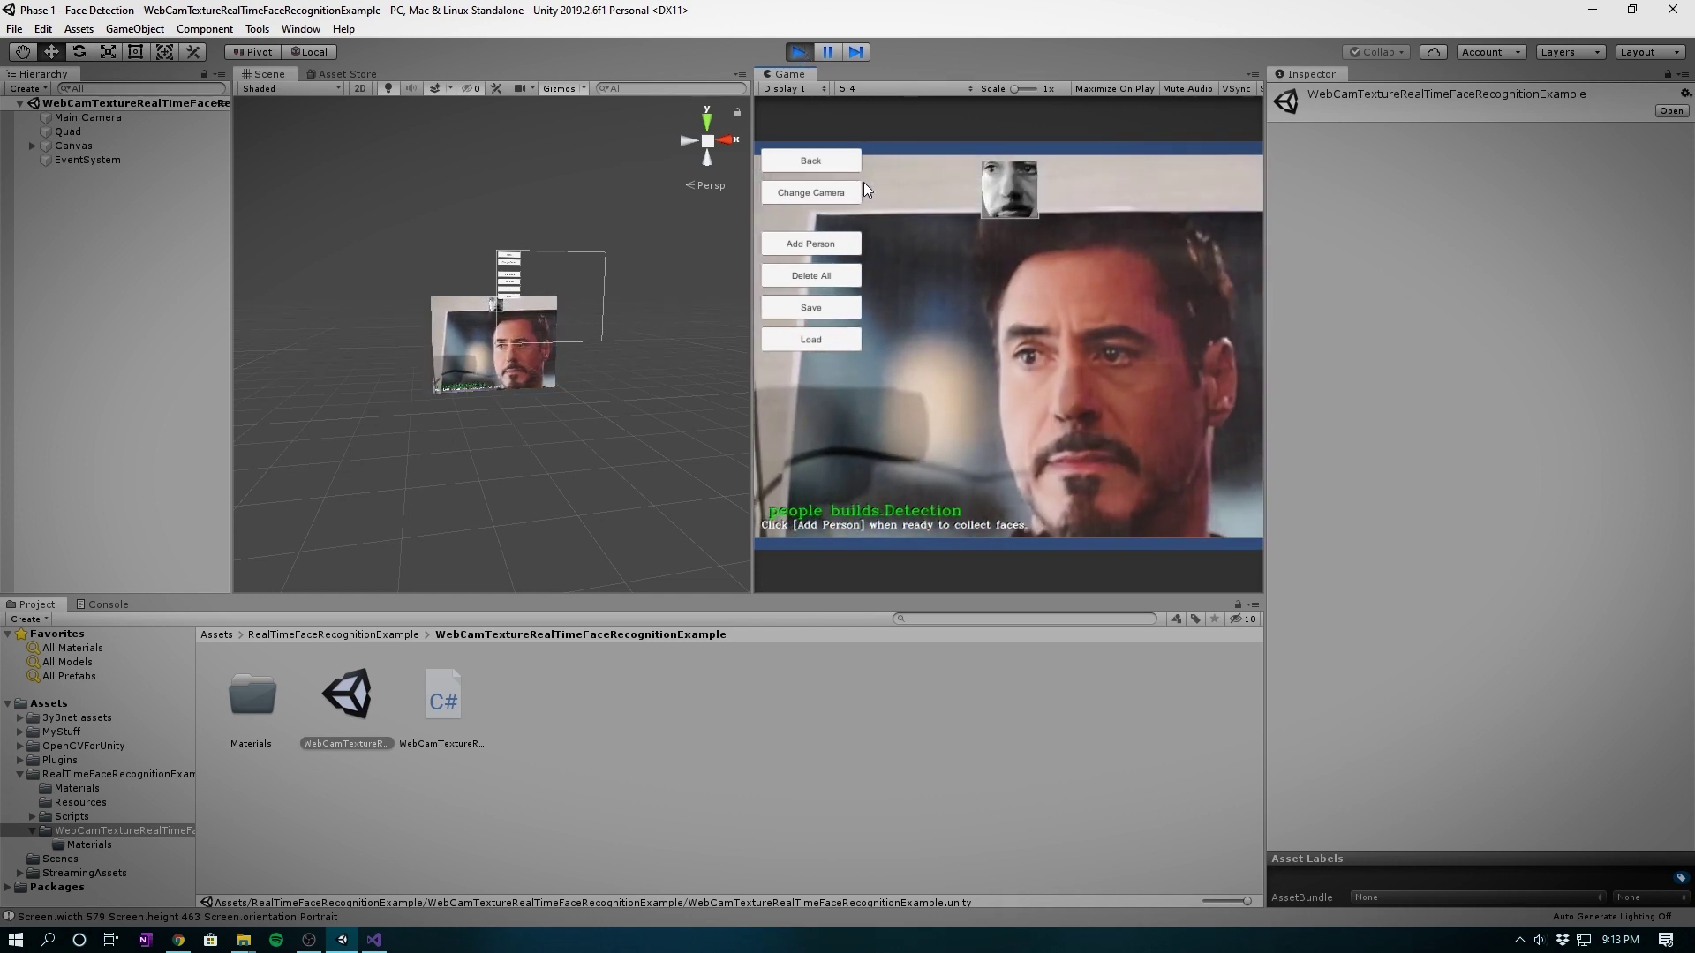
- Add the first detected face as a new person and capture seven more samples of it
click(812, 244)
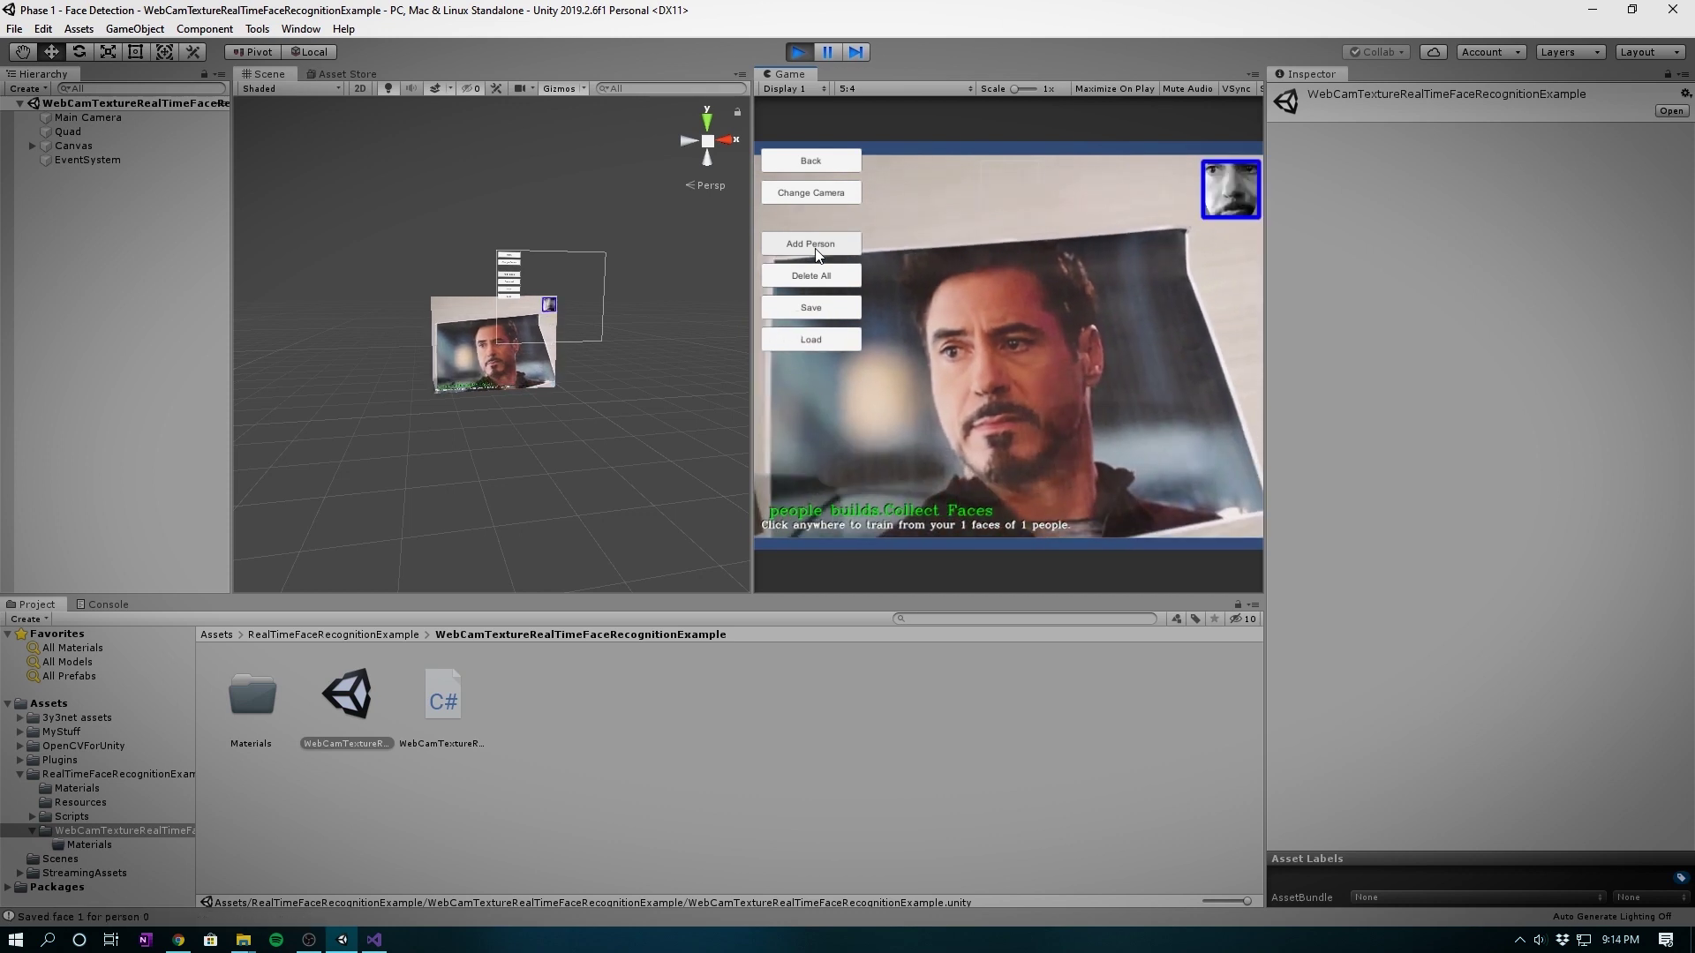
click(812, 254)
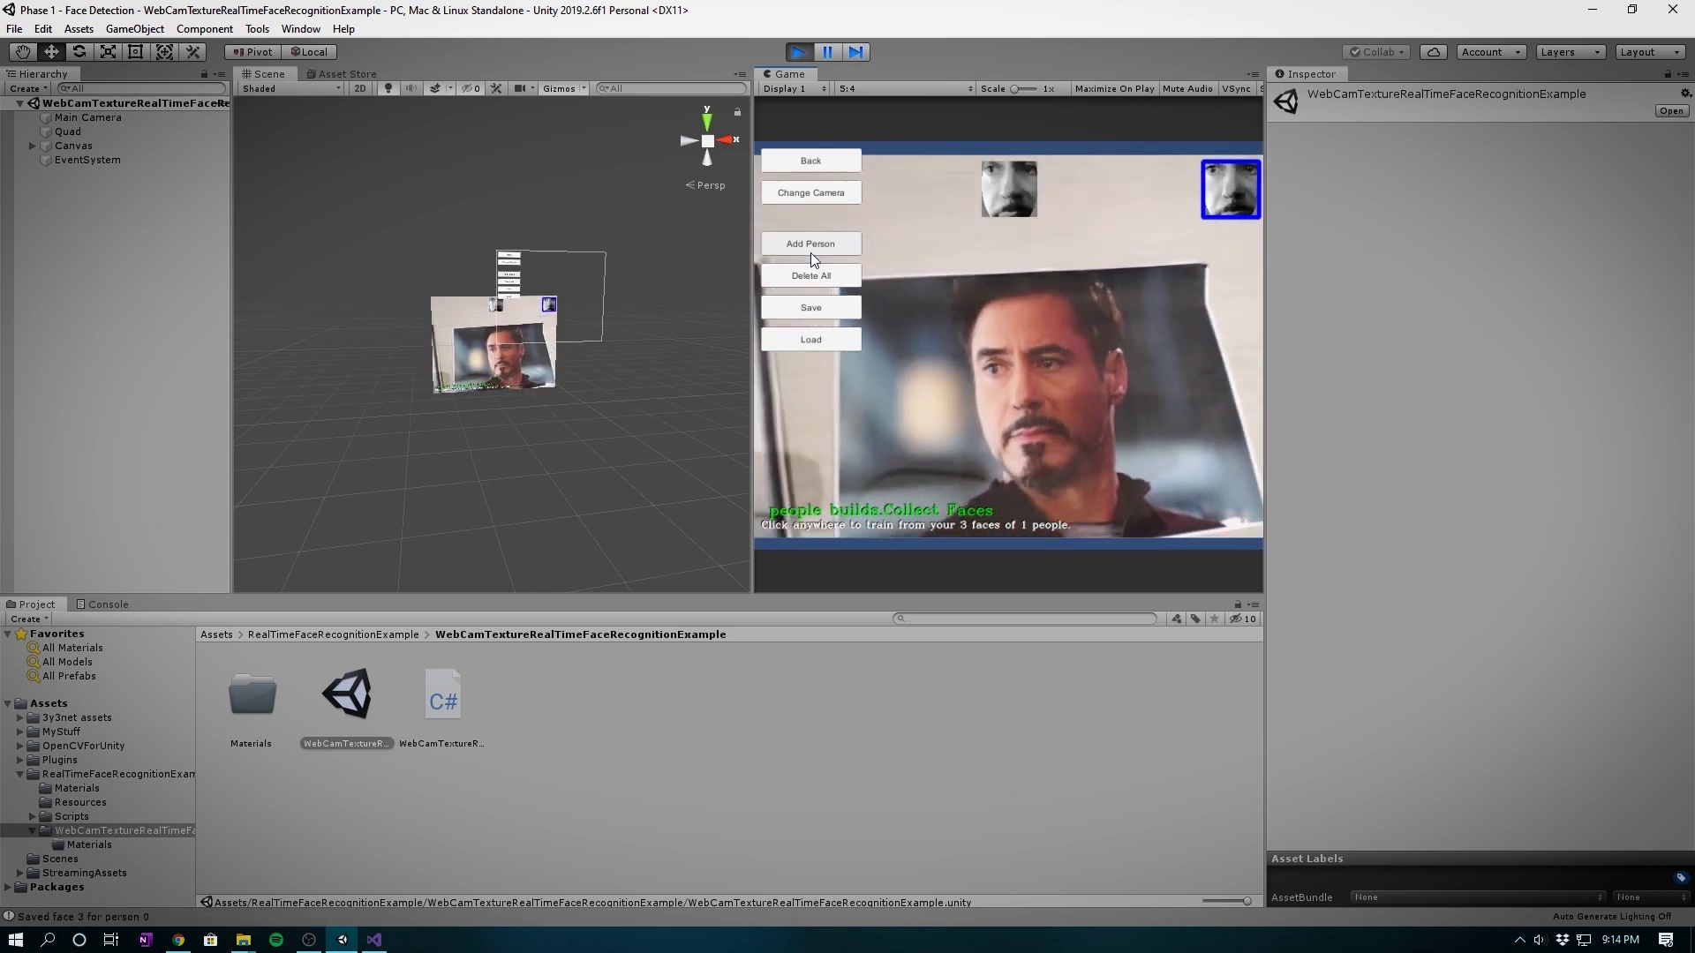
click(809, 253)
click(808, 256)
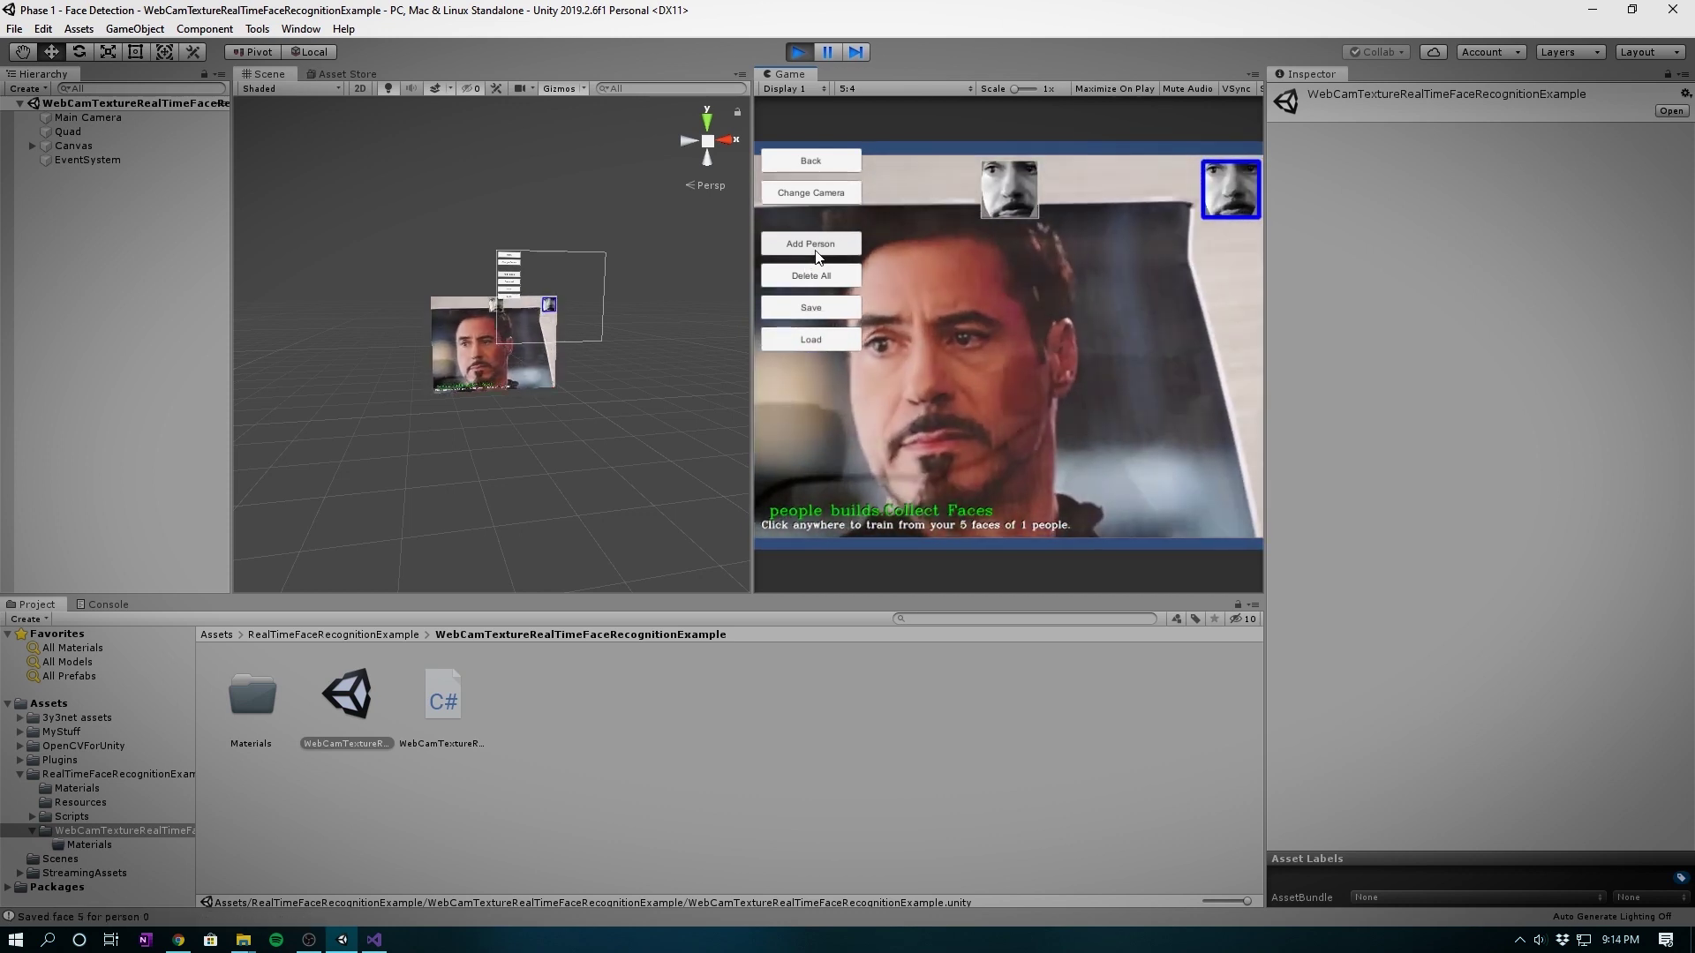
click(821, 243)
click(821, 240)
click(820, 240)
click(818, 241)
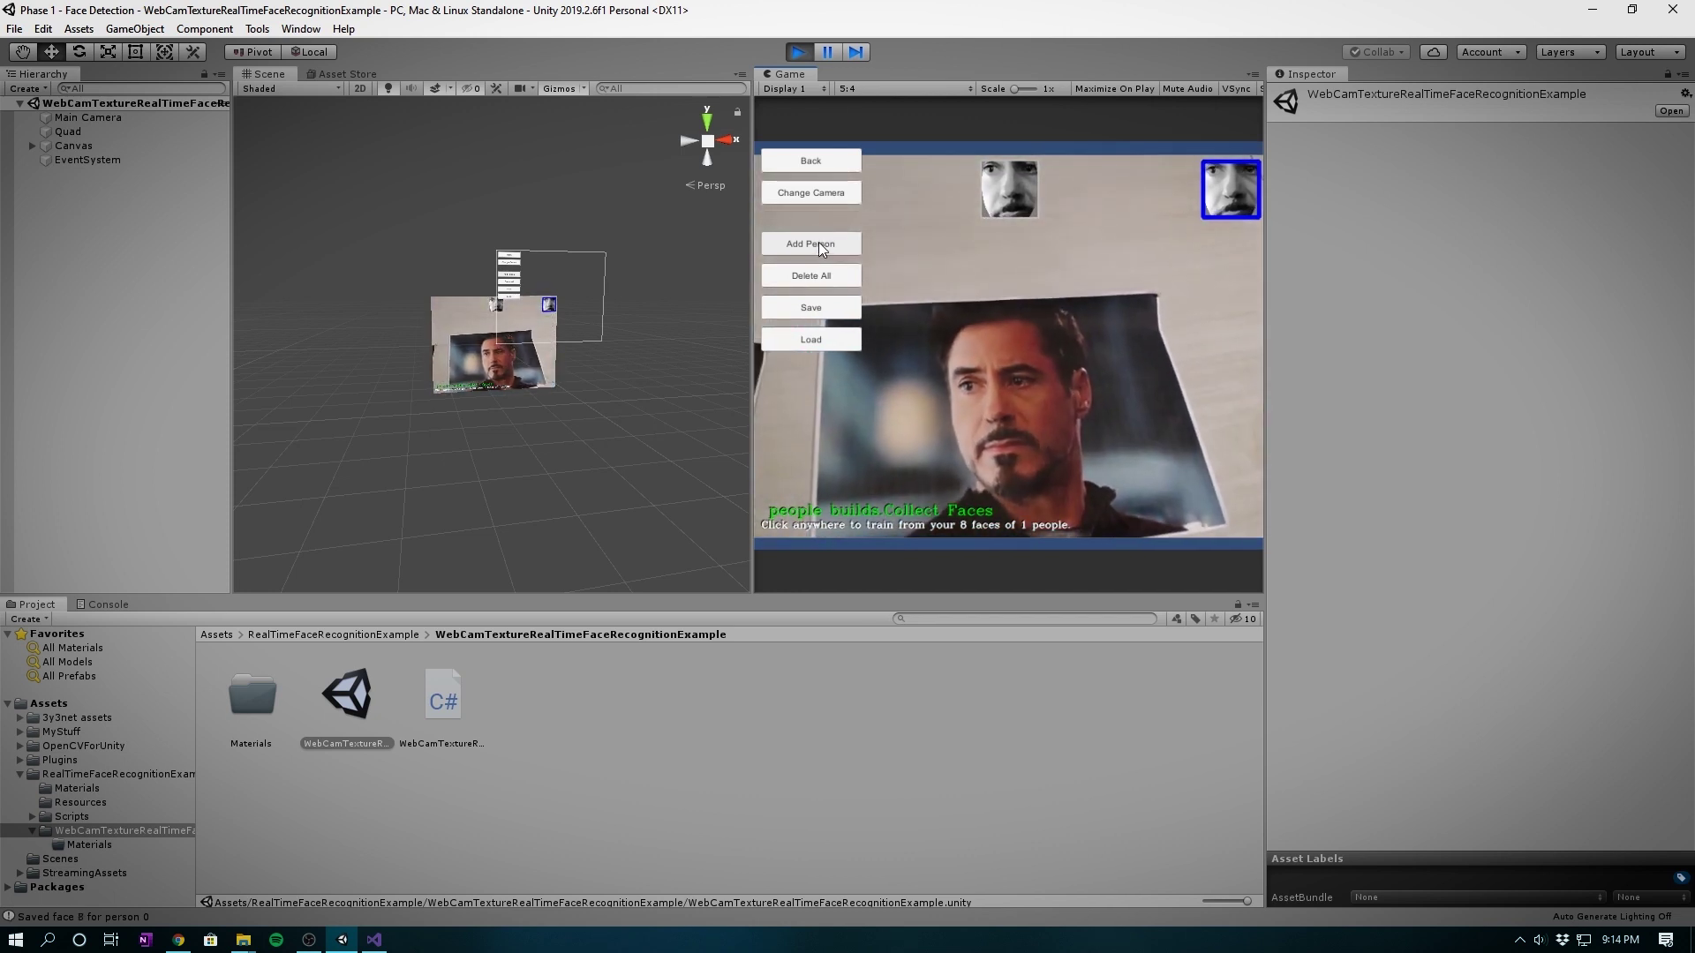
- Add the second face as a person, capture two more samples, and train into Recognition mode
click(819, 247)
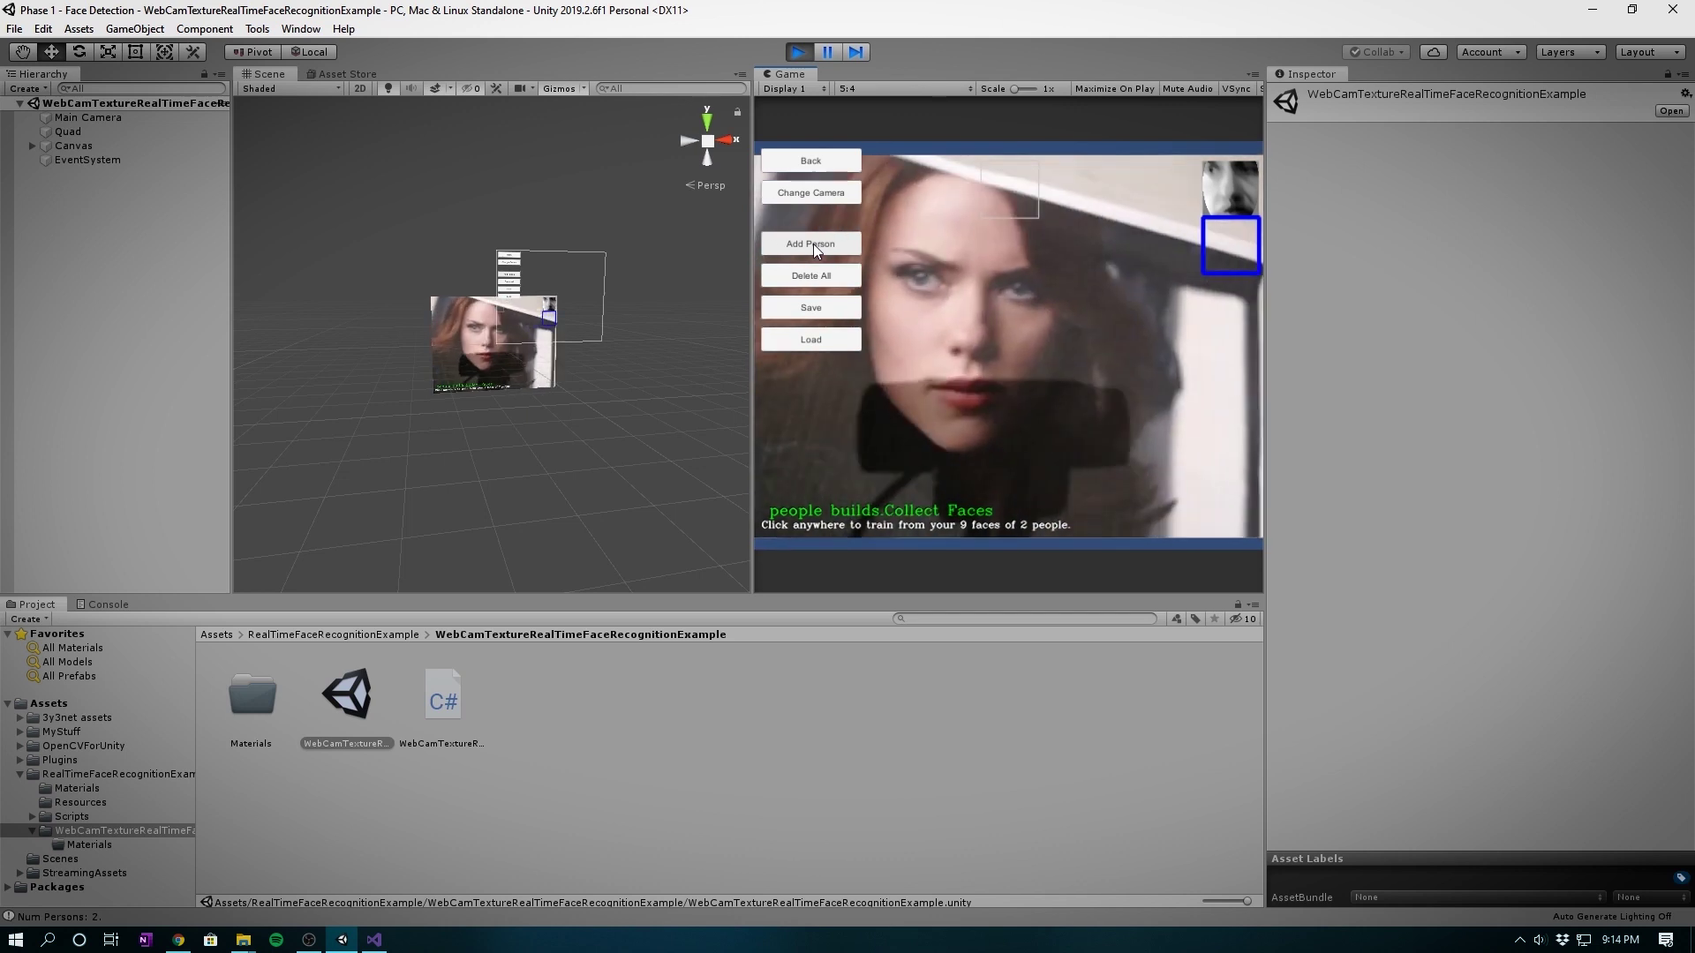
click(813, 243)
click(813, 244)
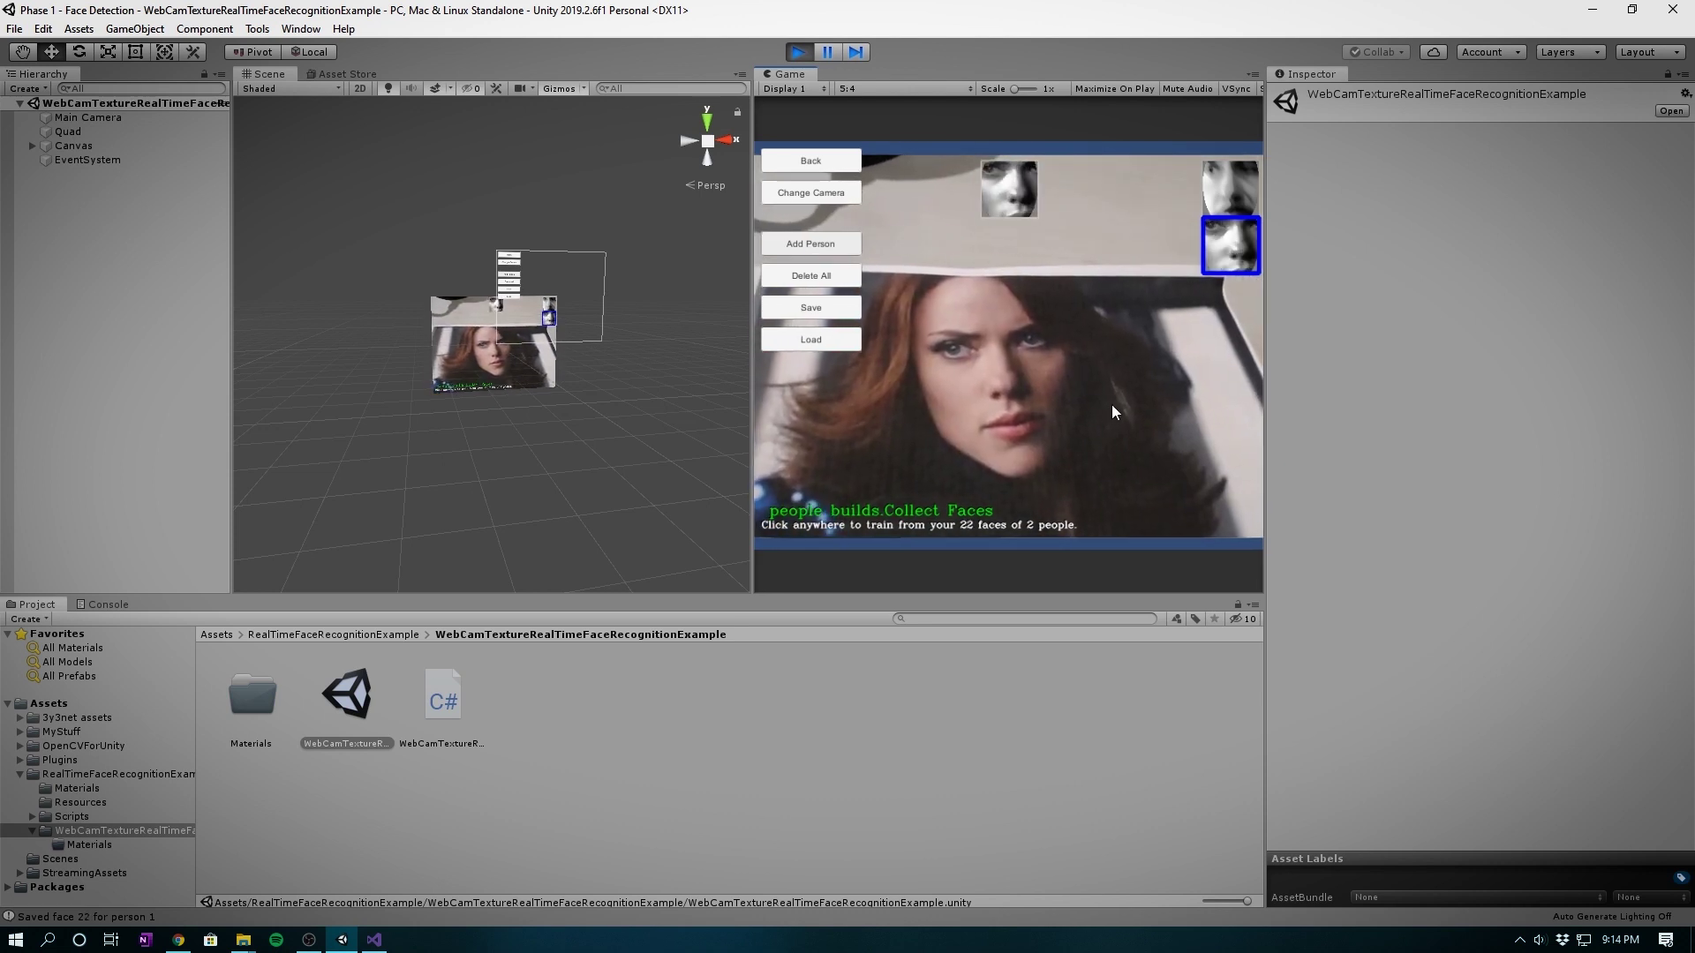
click(1134, 413)
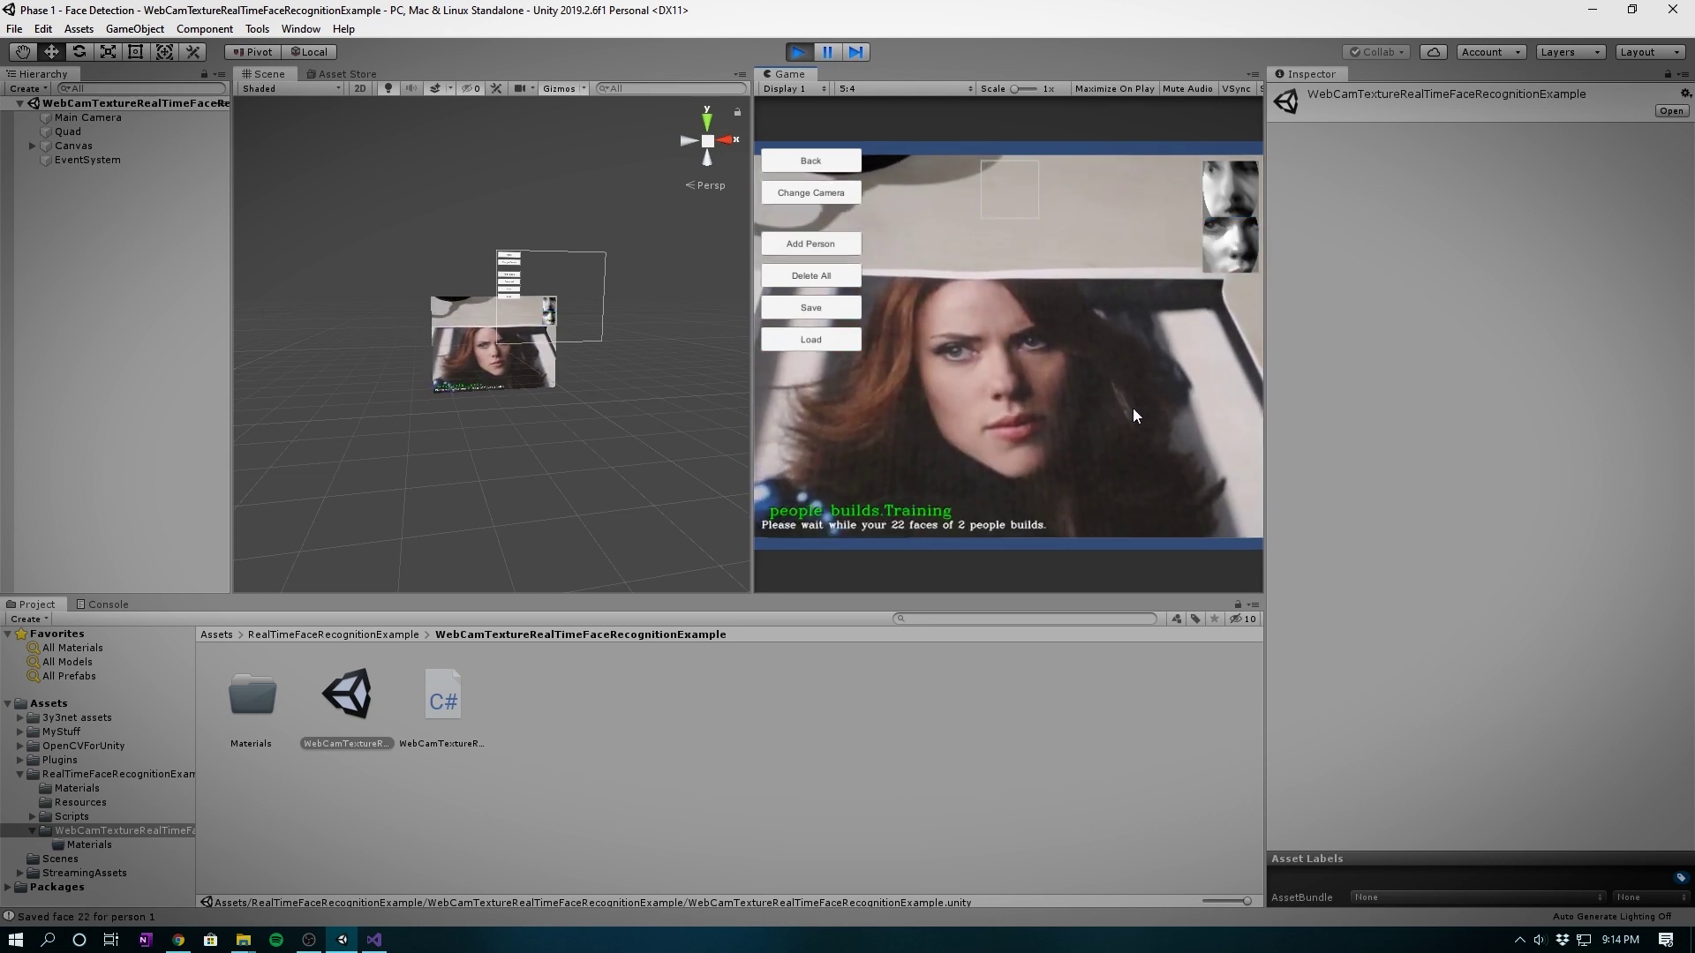
click(1156, 321)
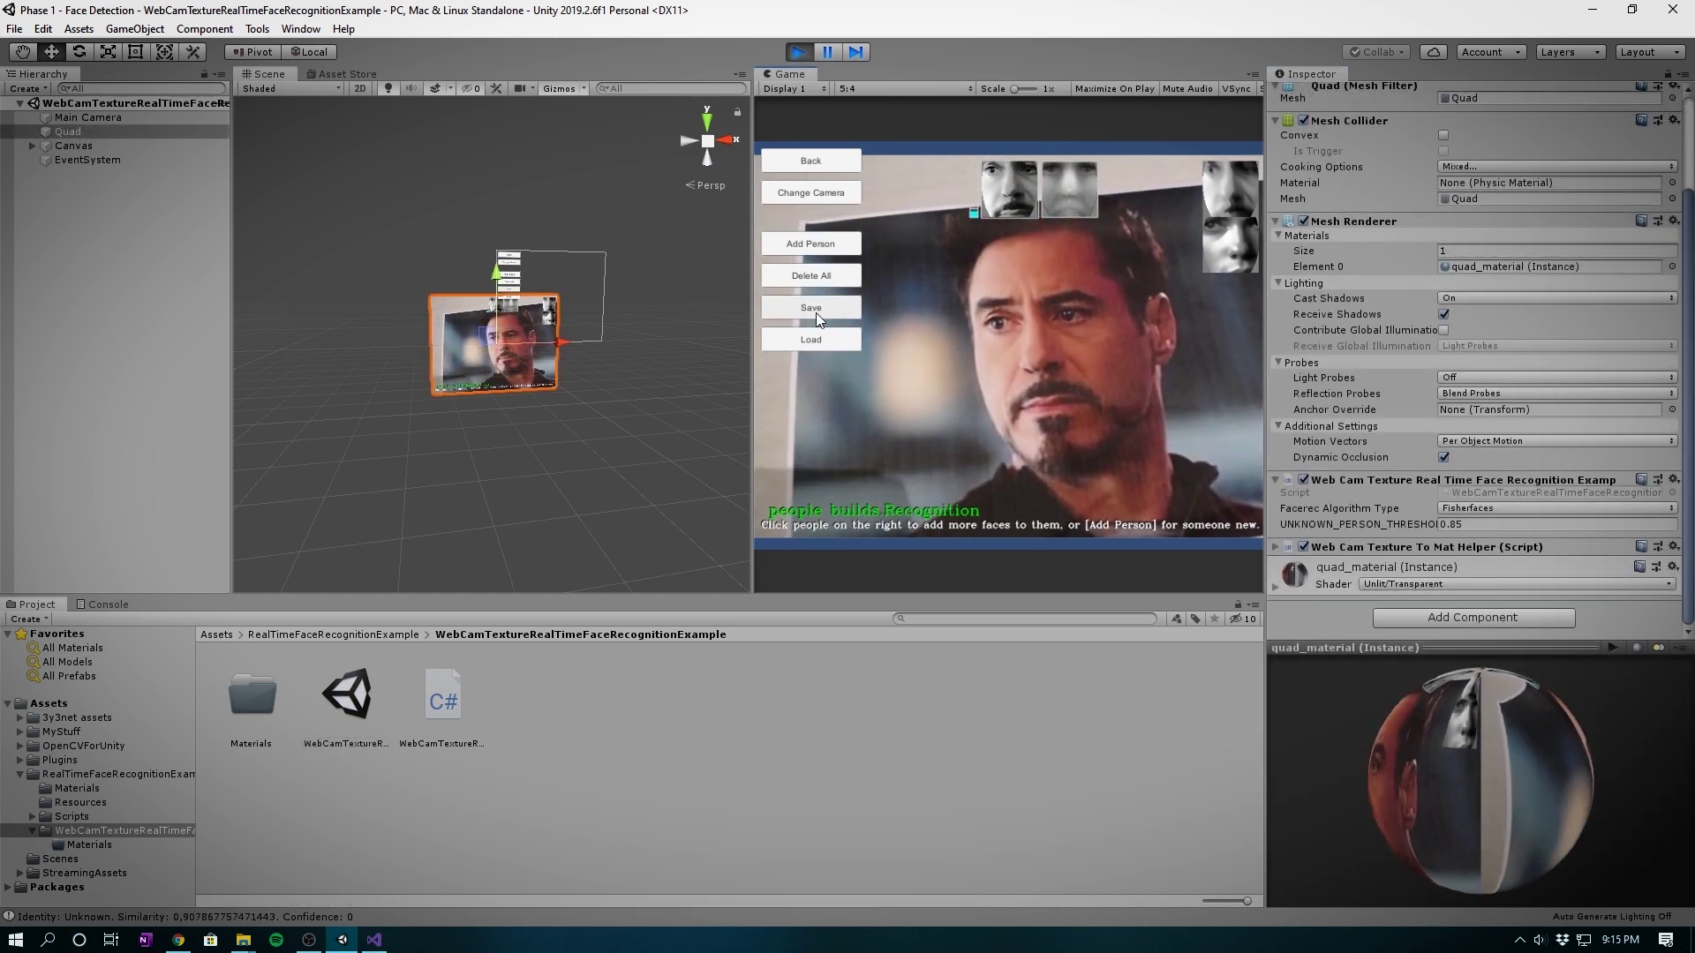
- Add another sample to the first person, resume recognition, and select the Quad object
click(1242, 174)
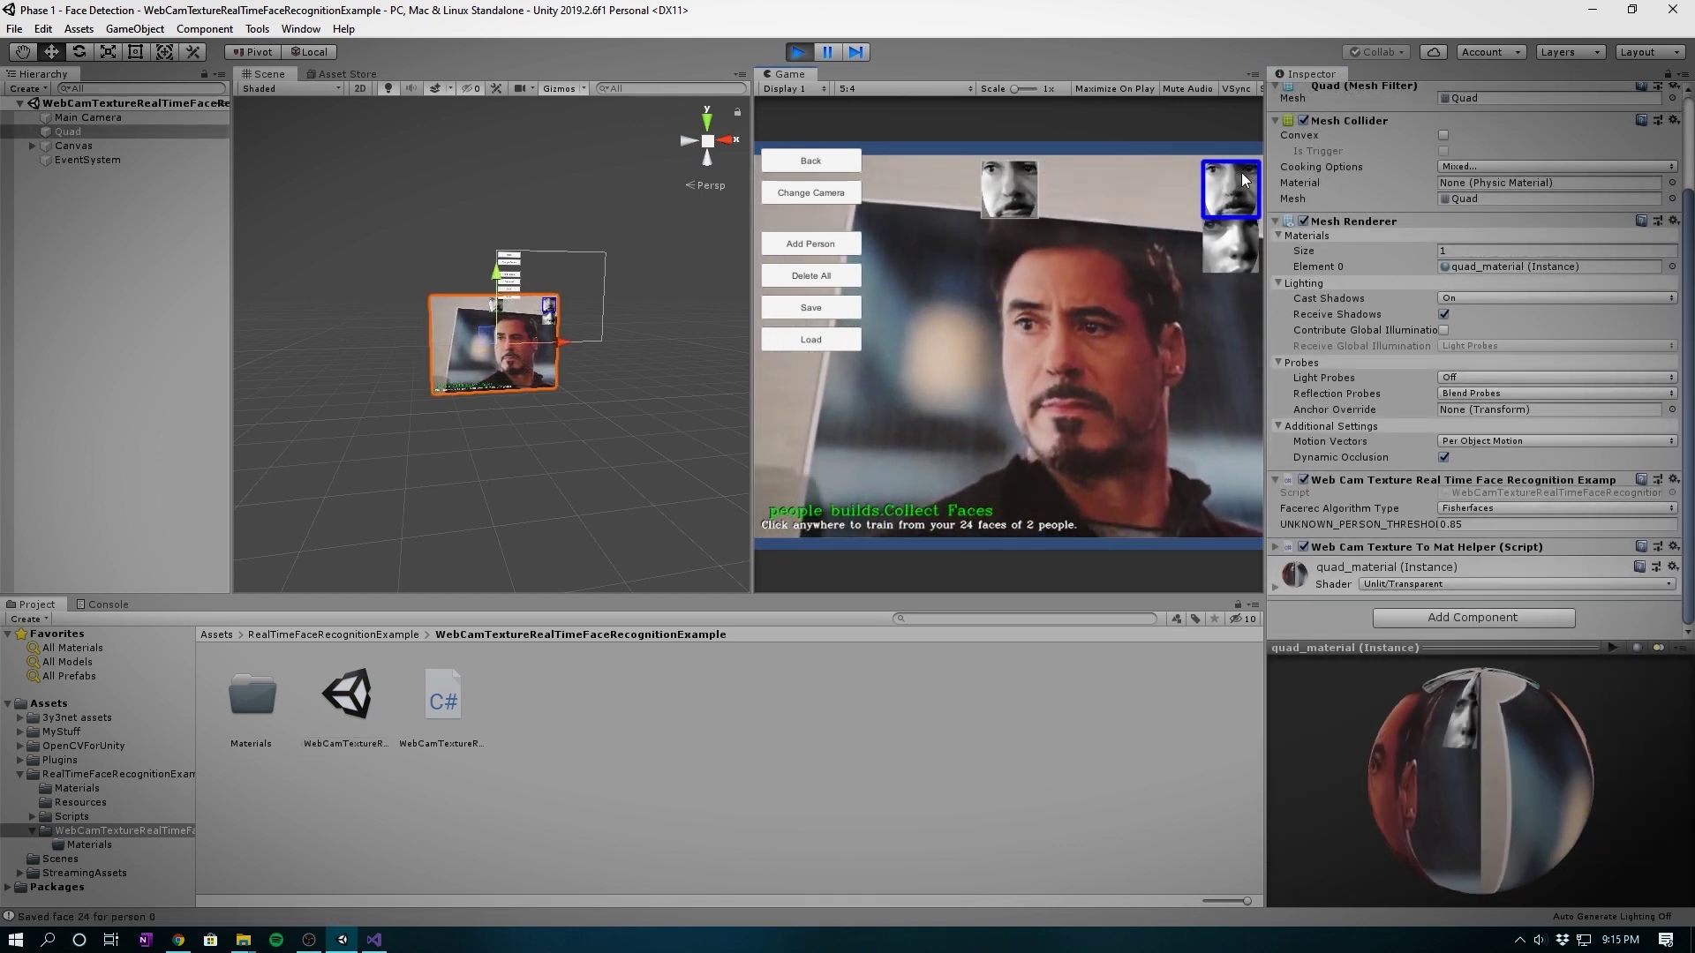
click(1040, 281)
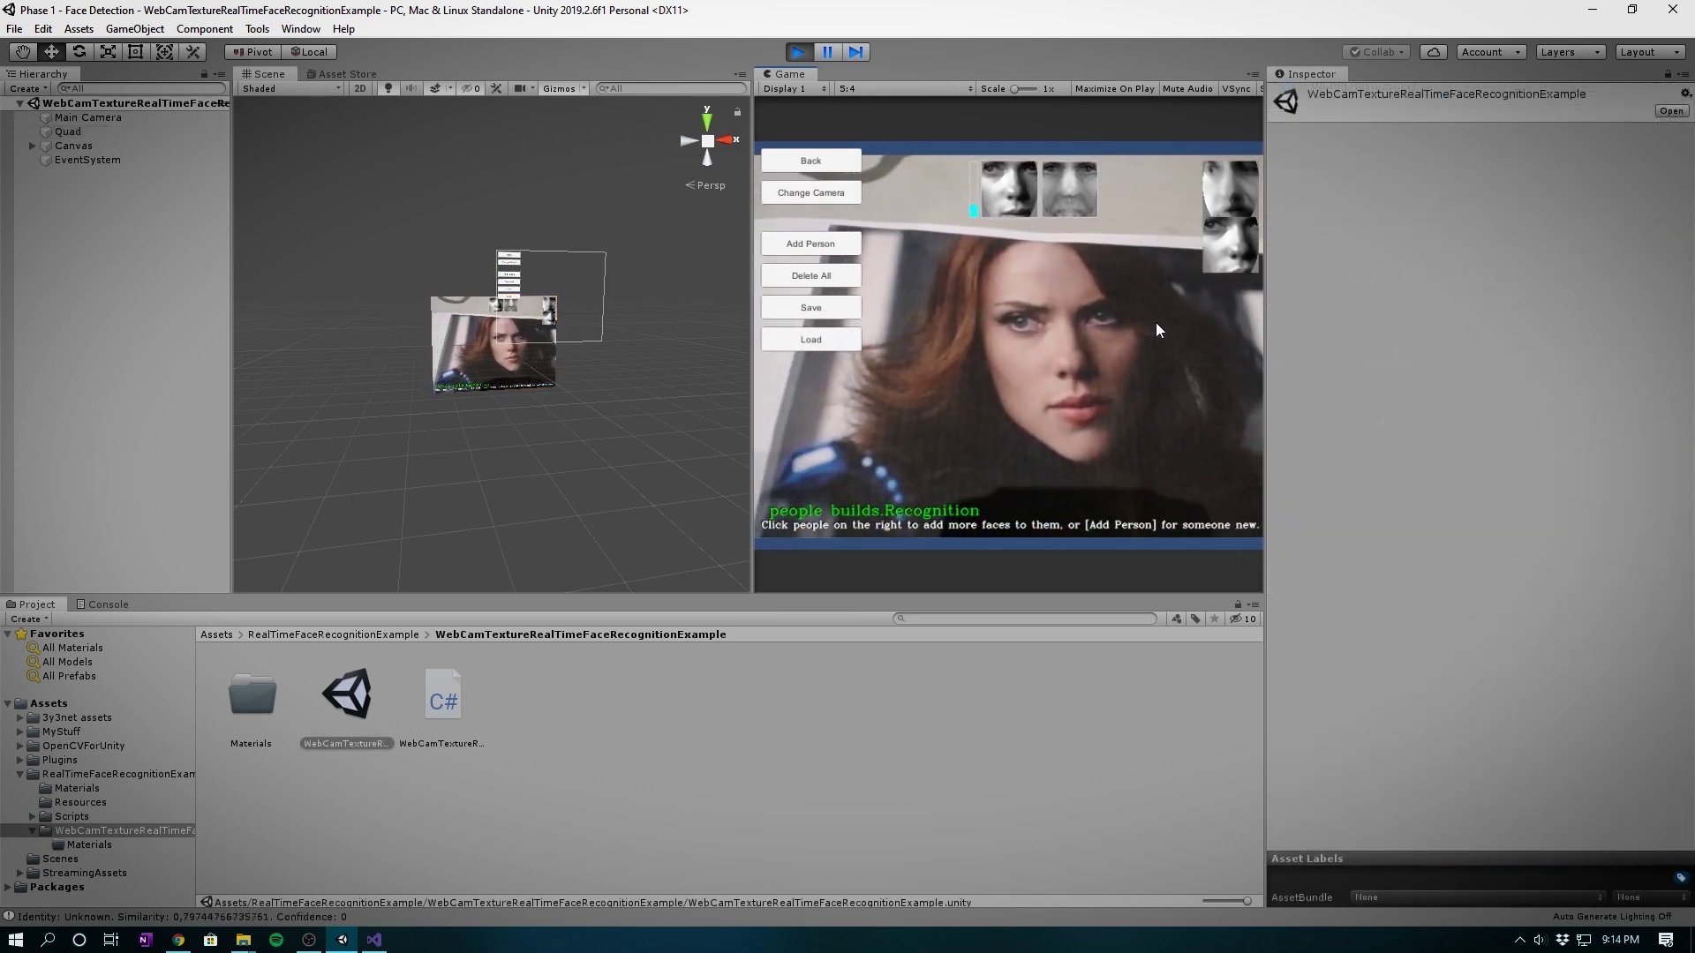
click(88, 118)
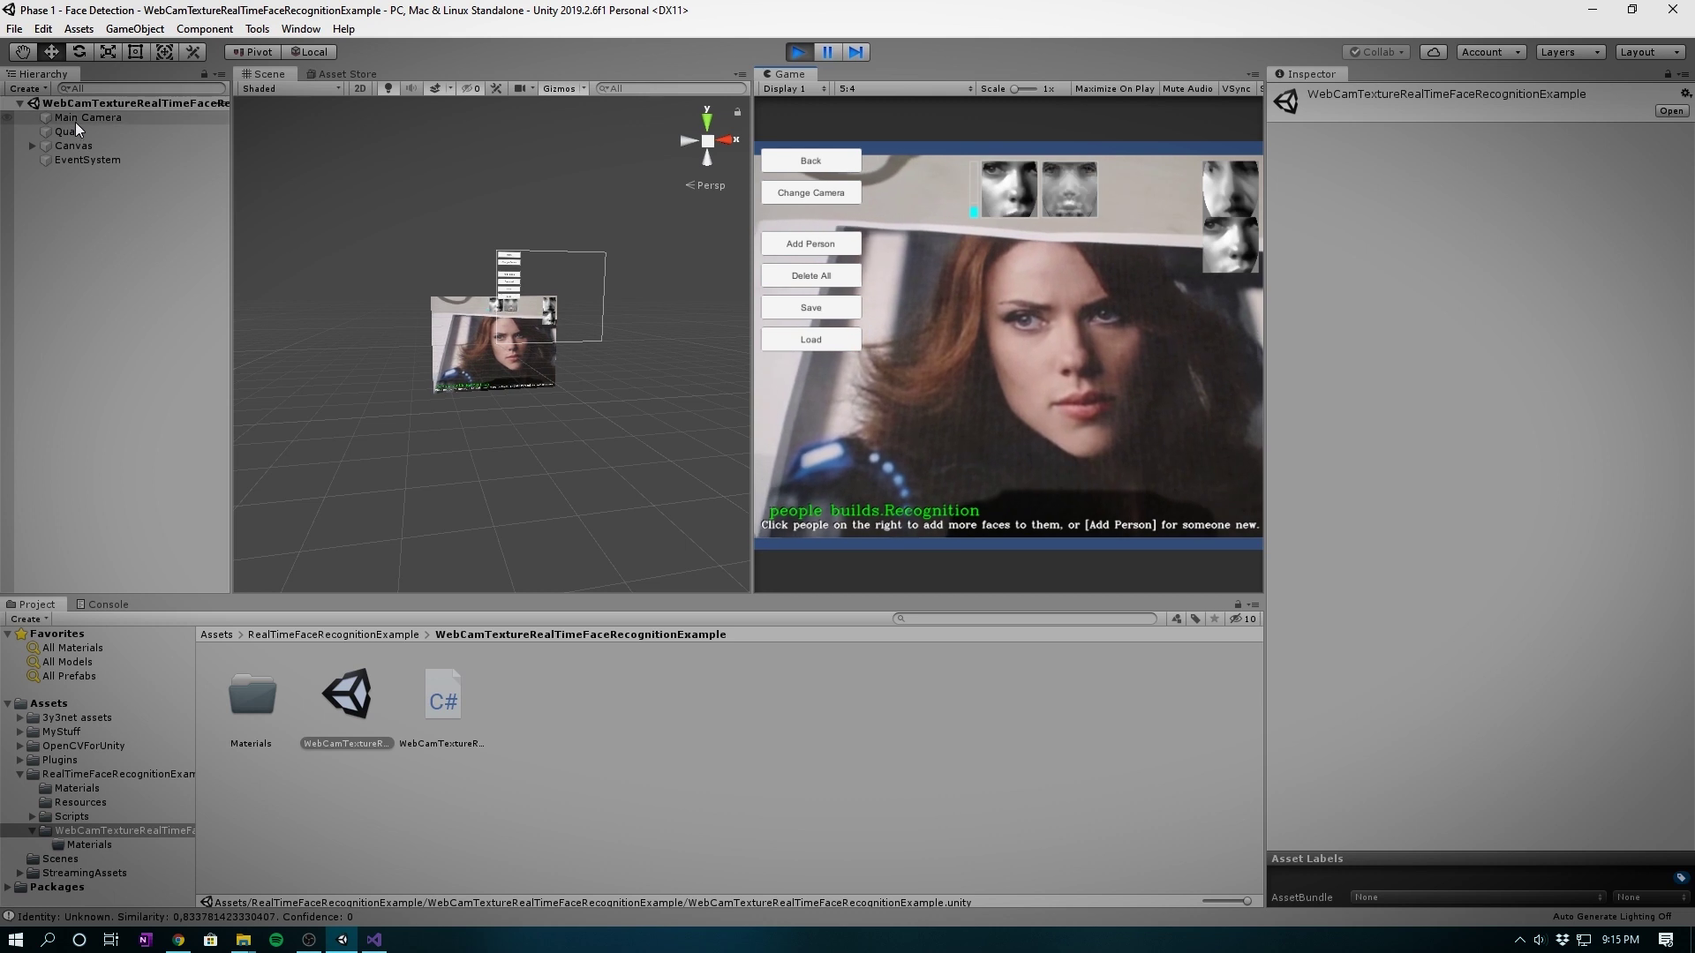
click(68, 131)
scroll(1472, 430, down, 5)
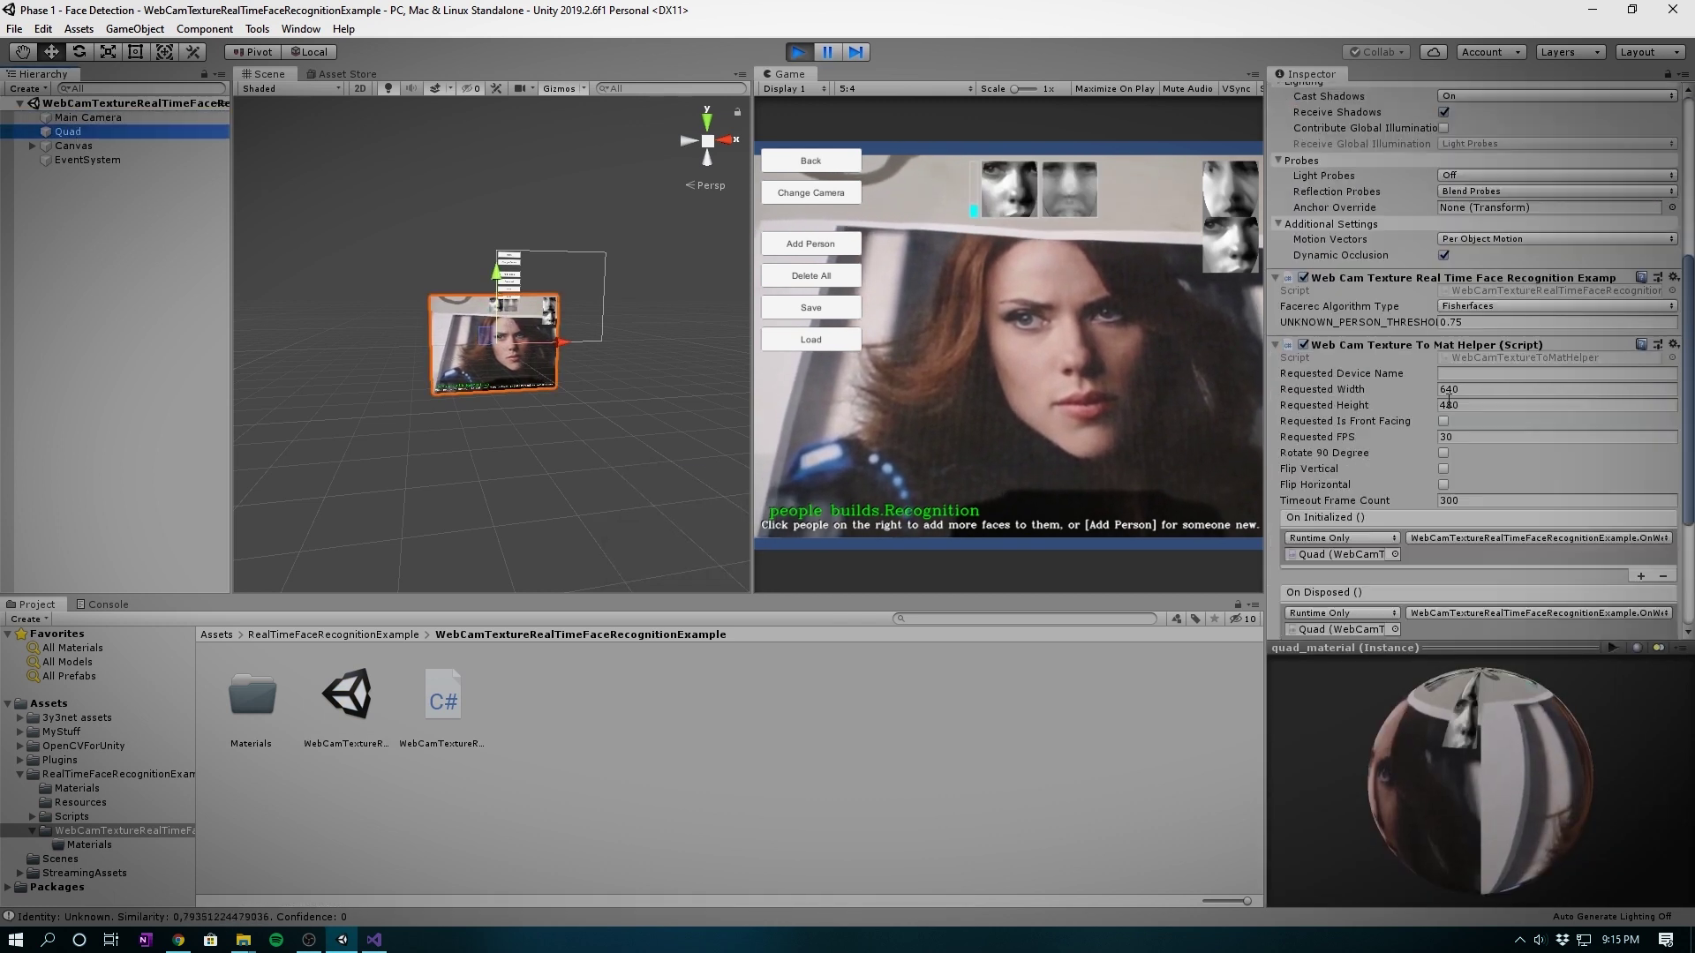
- Set UNKNOWN_PERSON_THRESHOLD to 0.85 and collapse the Web Cam Texture To Mat Helper component
click(1463, 323)
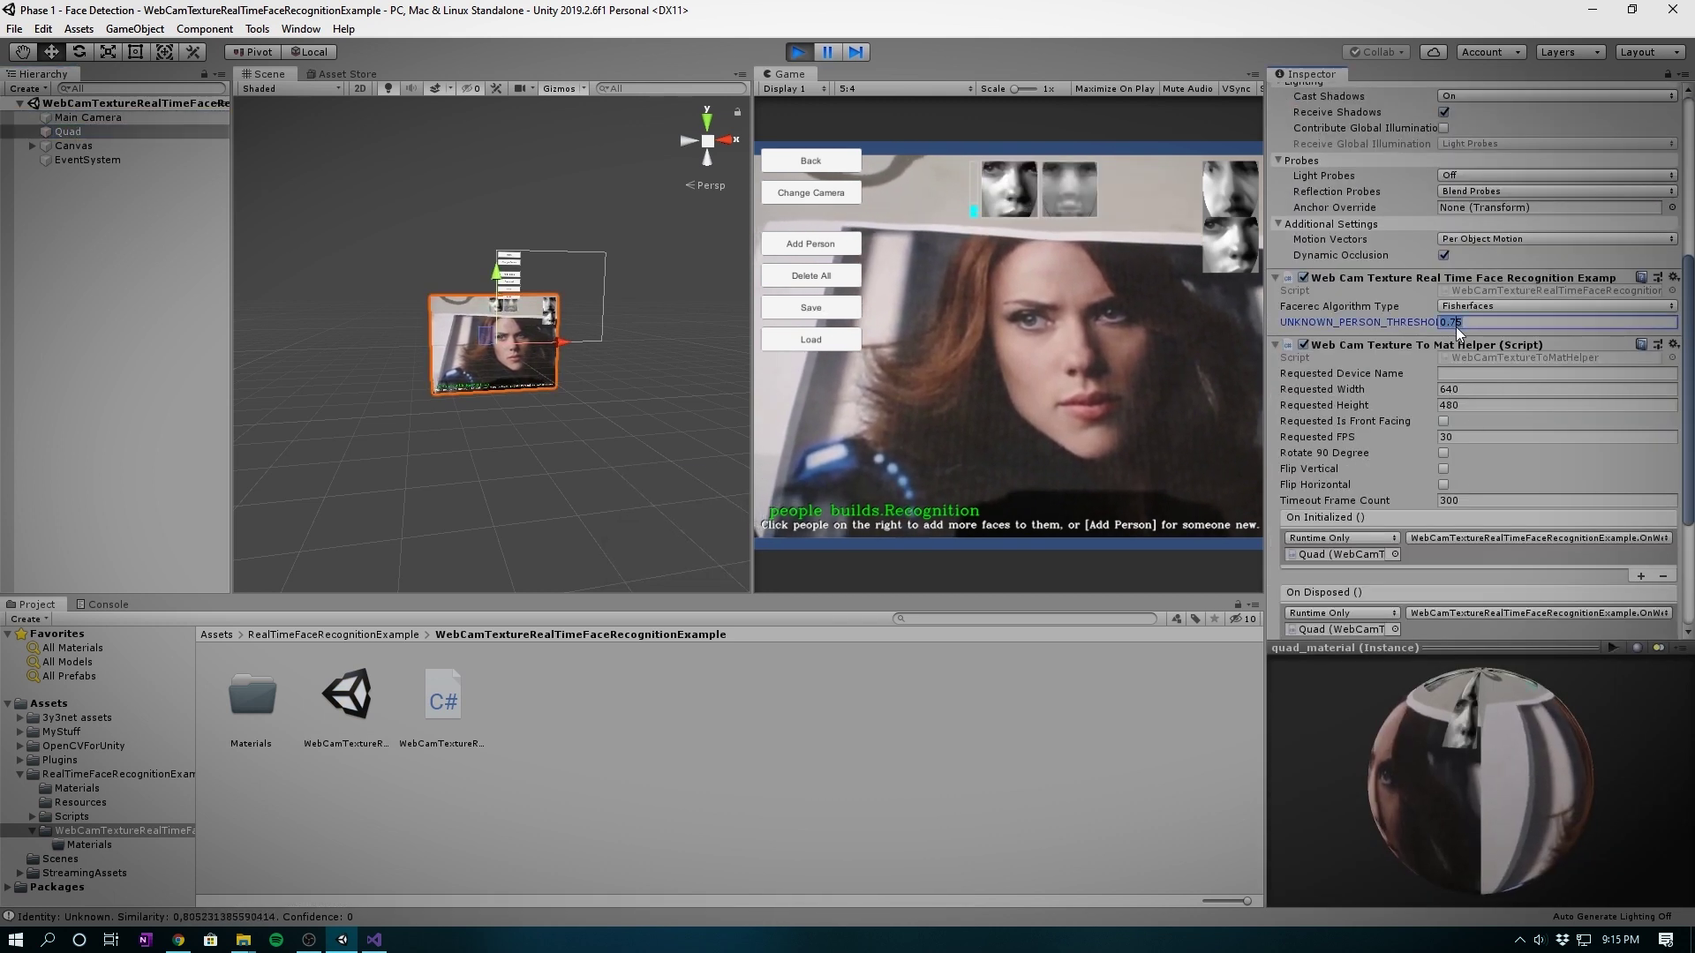
double_click(1465, 324)
text(0.)
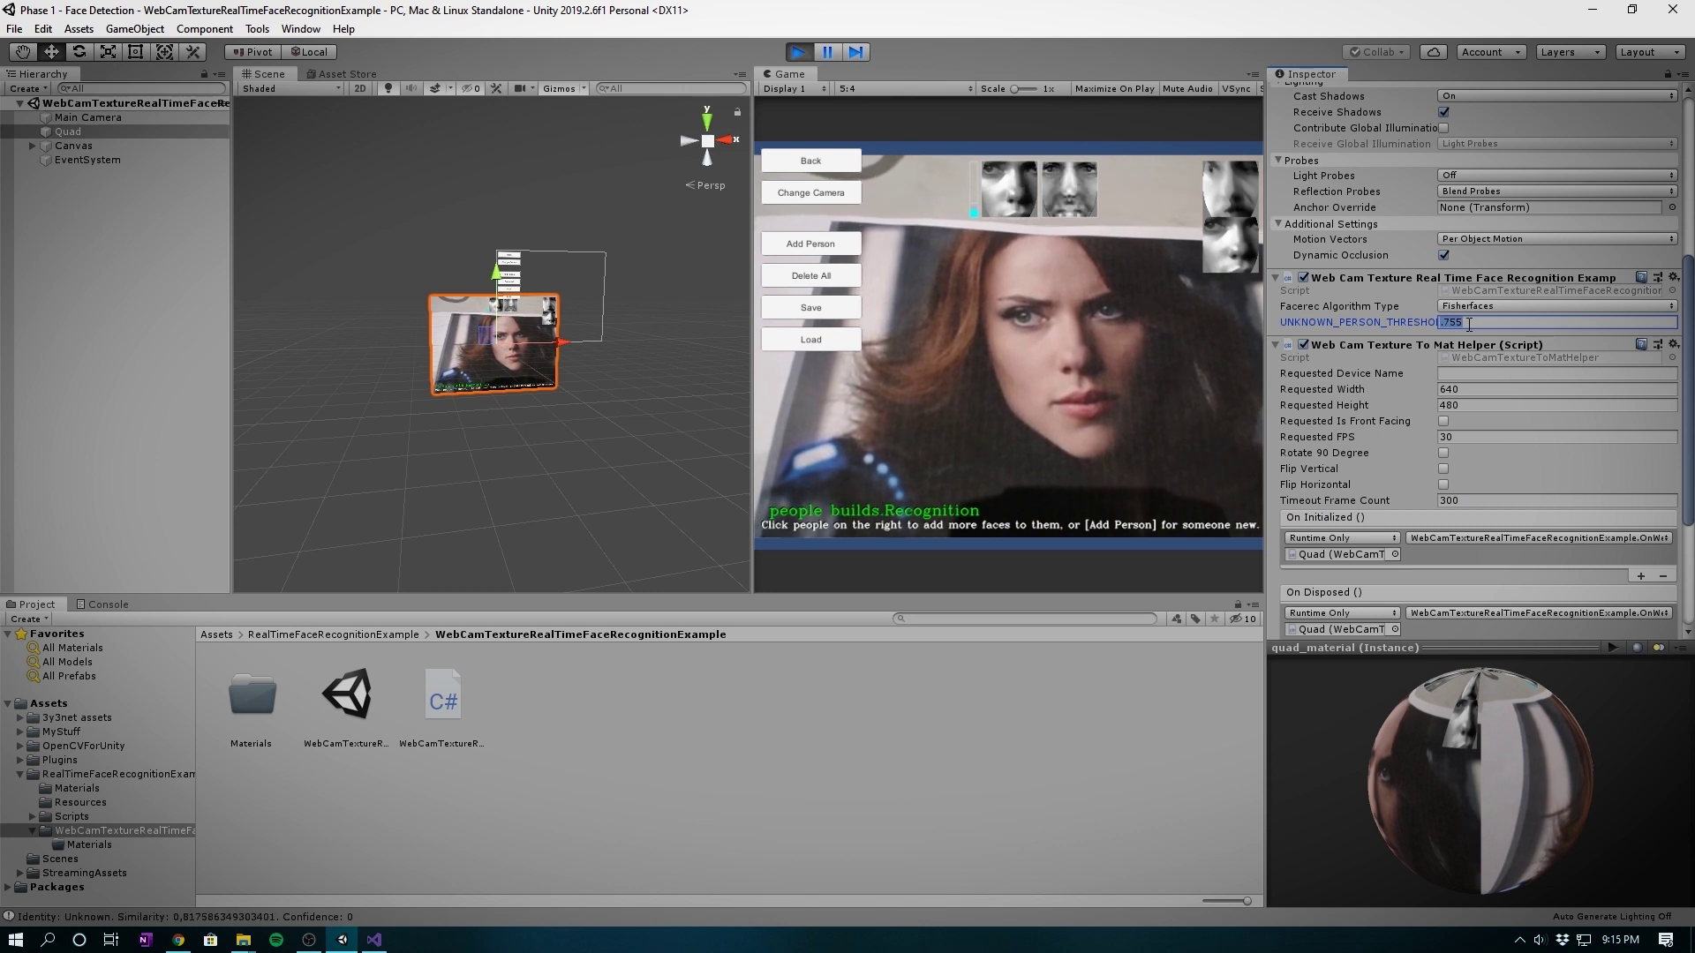
text(85)
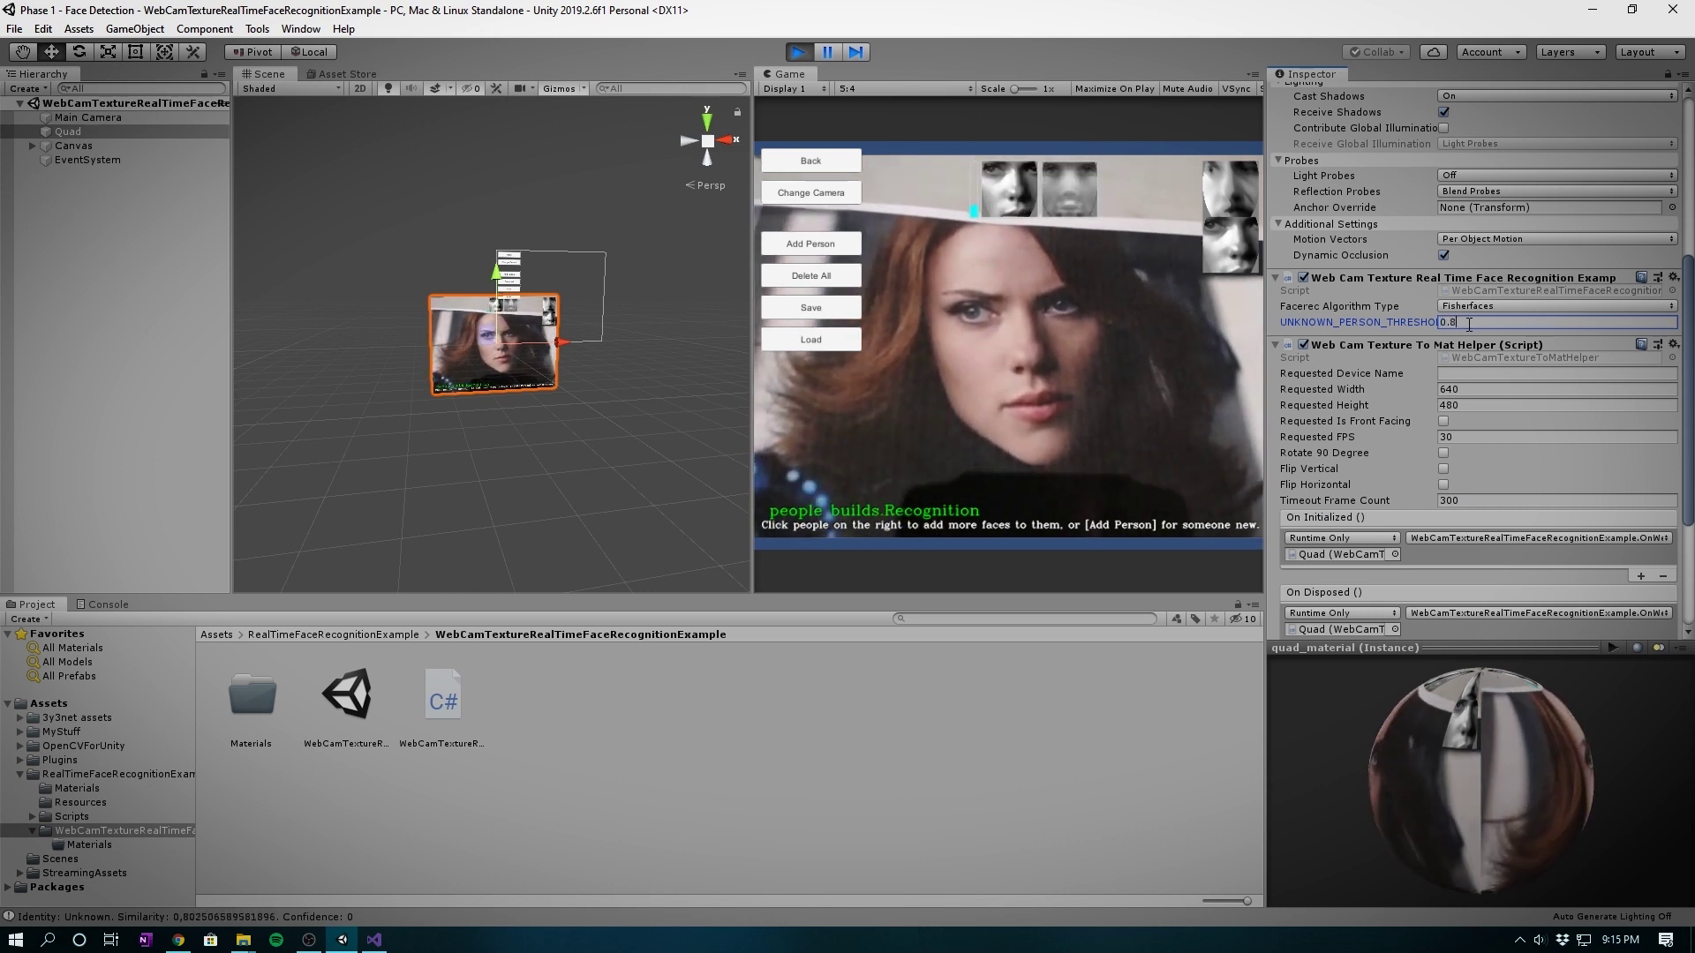
key(Return)
click(1432, 338)
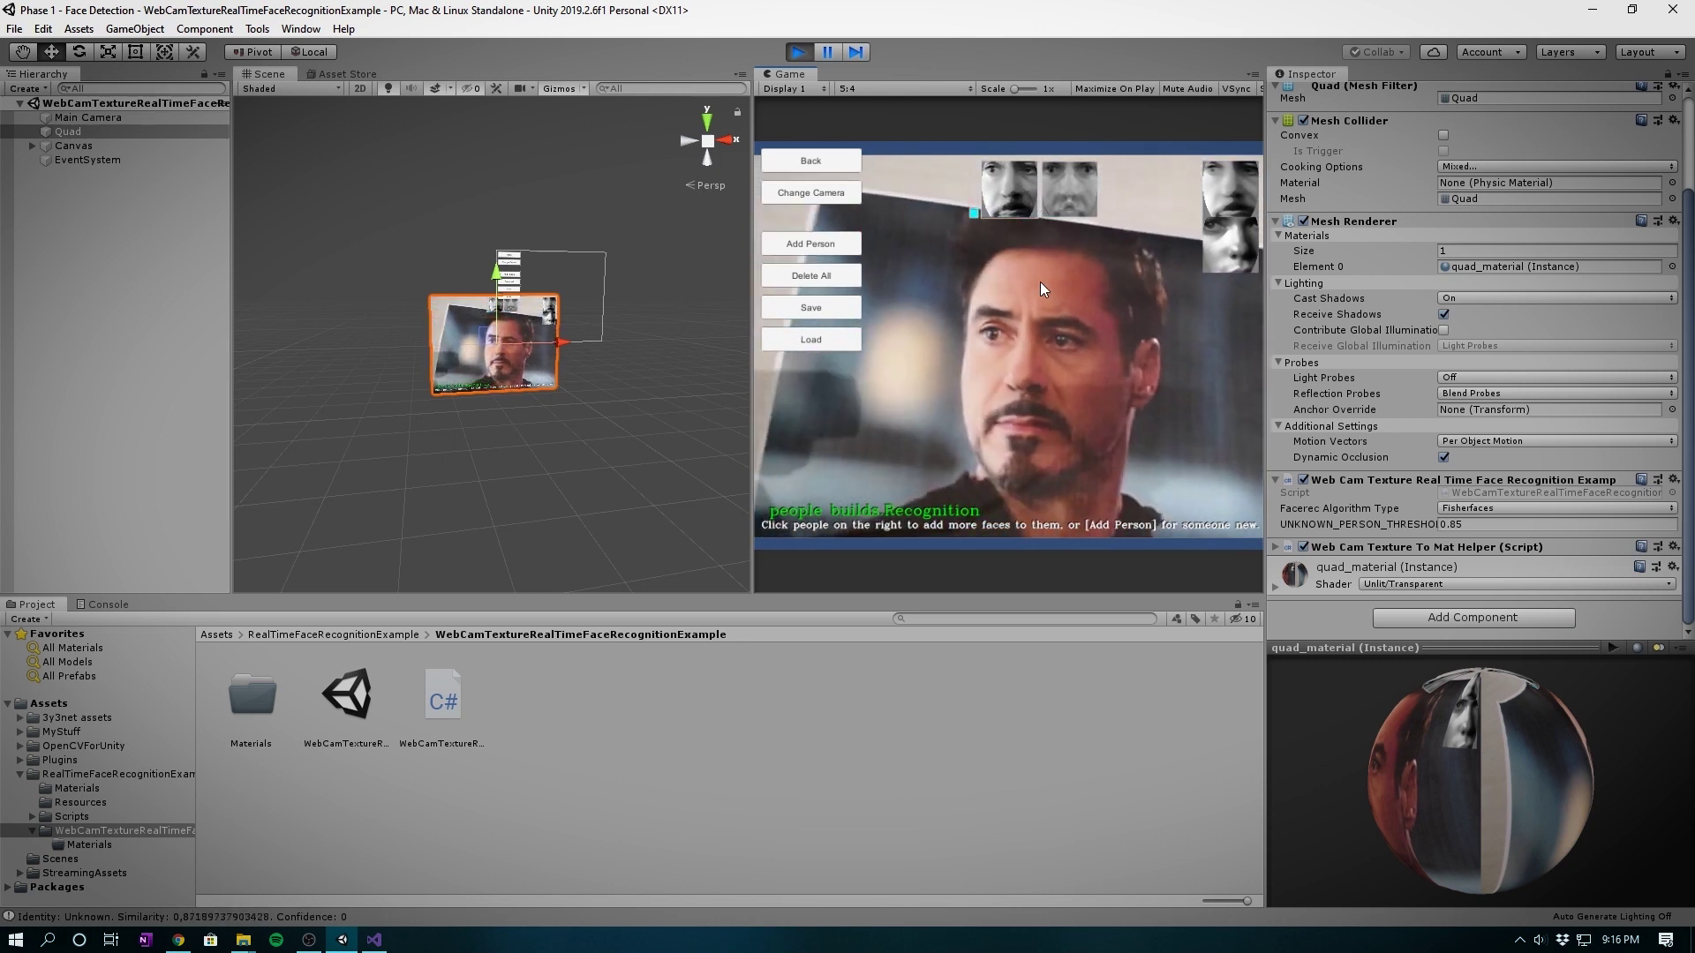
- Add a face sample to the top-right person, retrain, and set Facerec Algorithm Type to Eigenfaces
click(1243, 196)
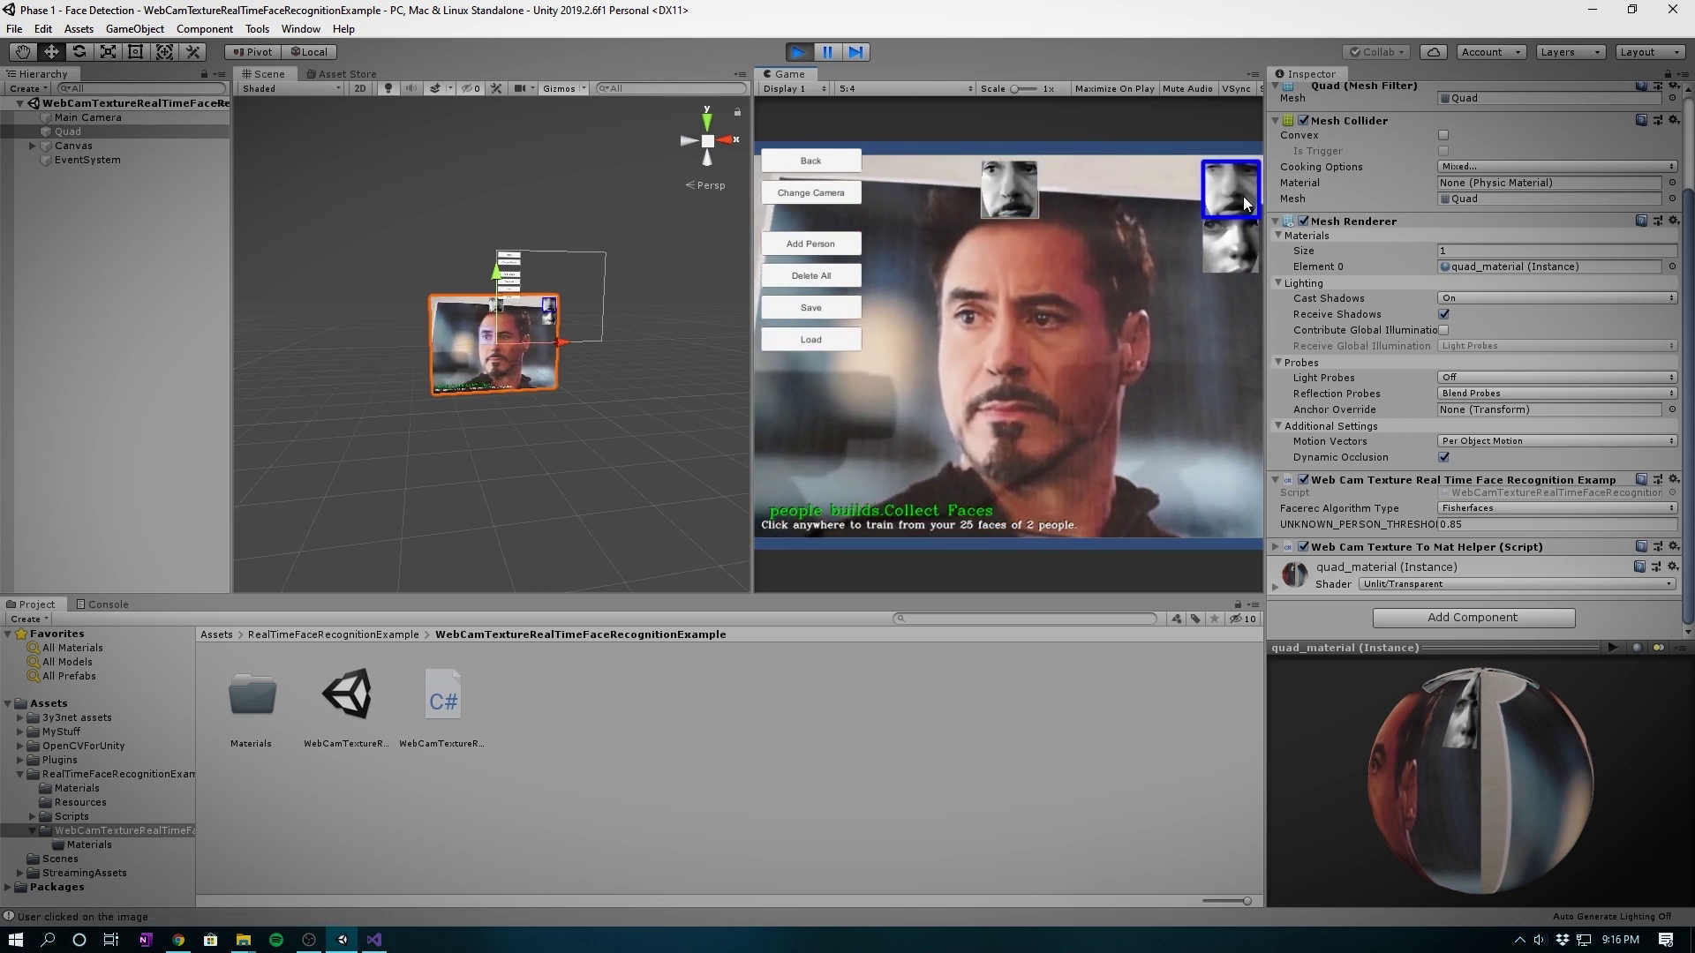
click(1178, 362)
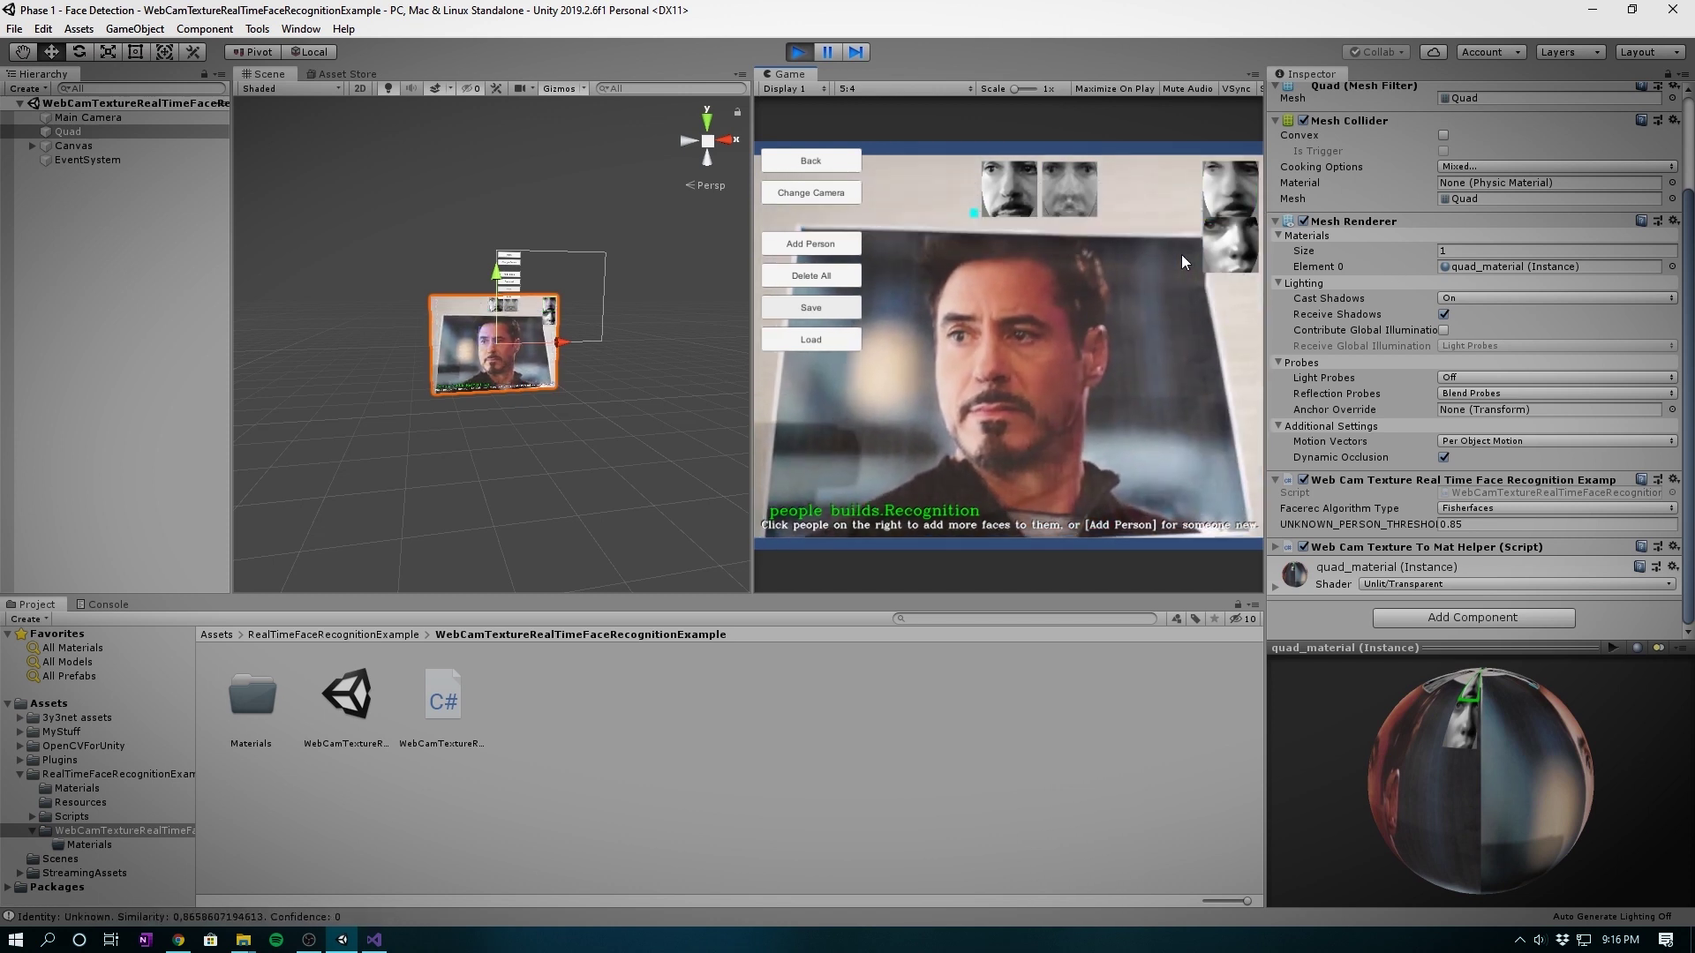
click(1491, 508)
click(1489, 522)
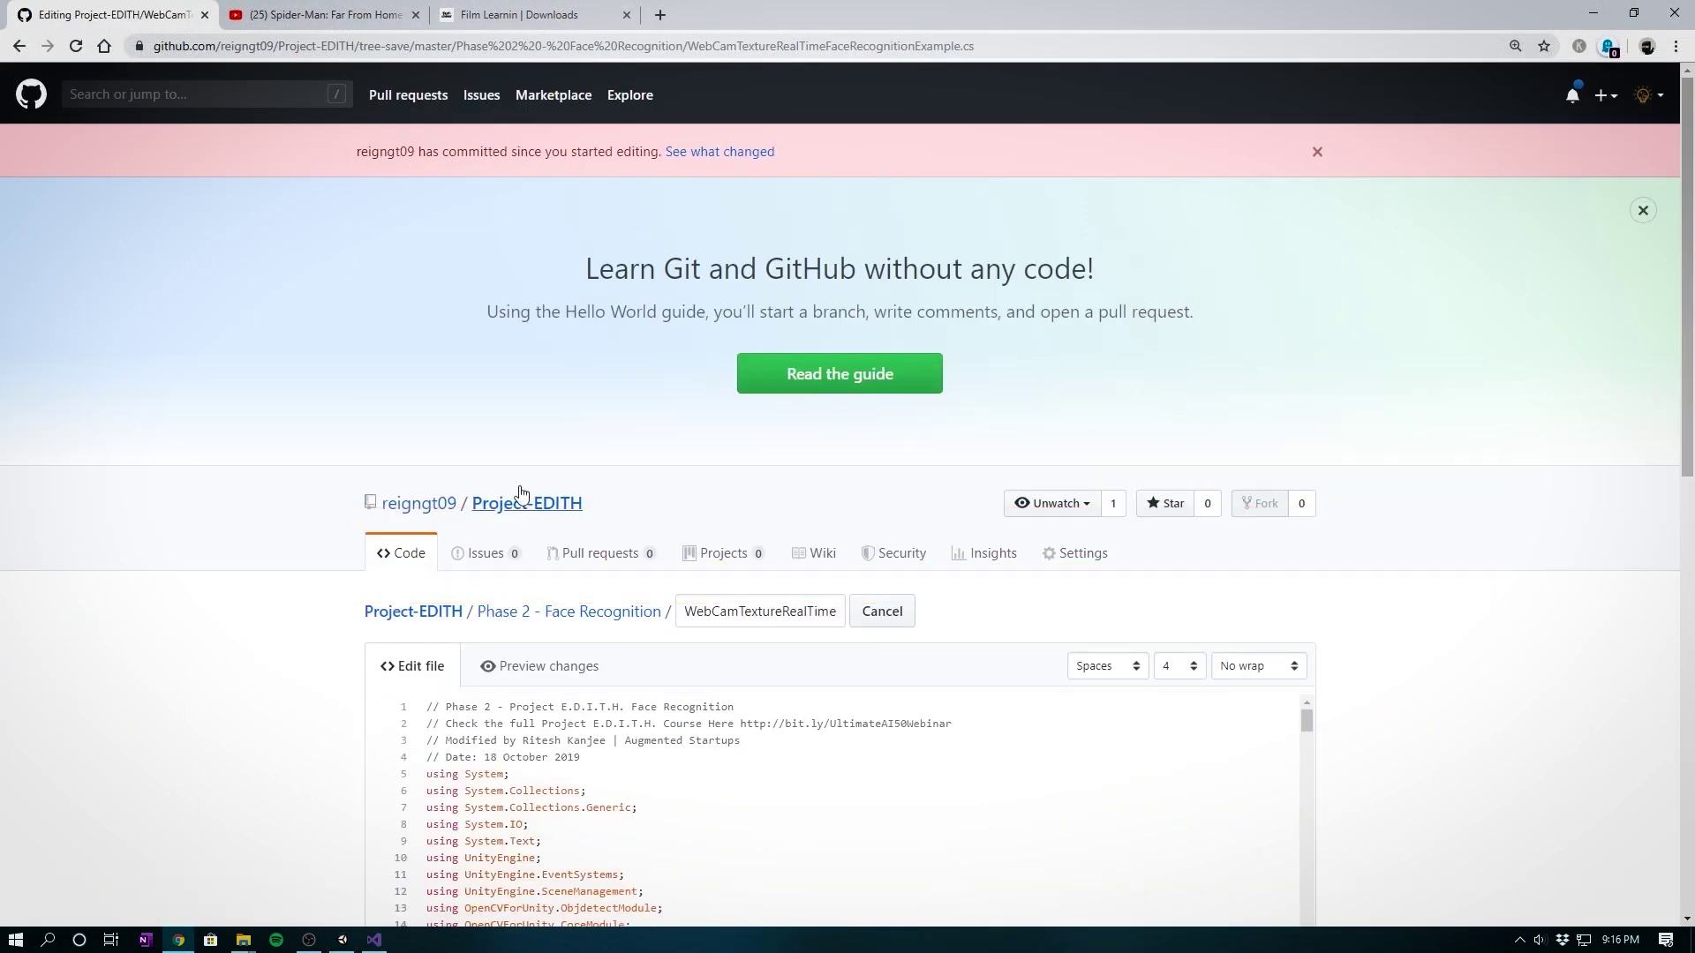
- Go to the Project-EDITH repository home page and open its Clone or download options
click(499, 503)
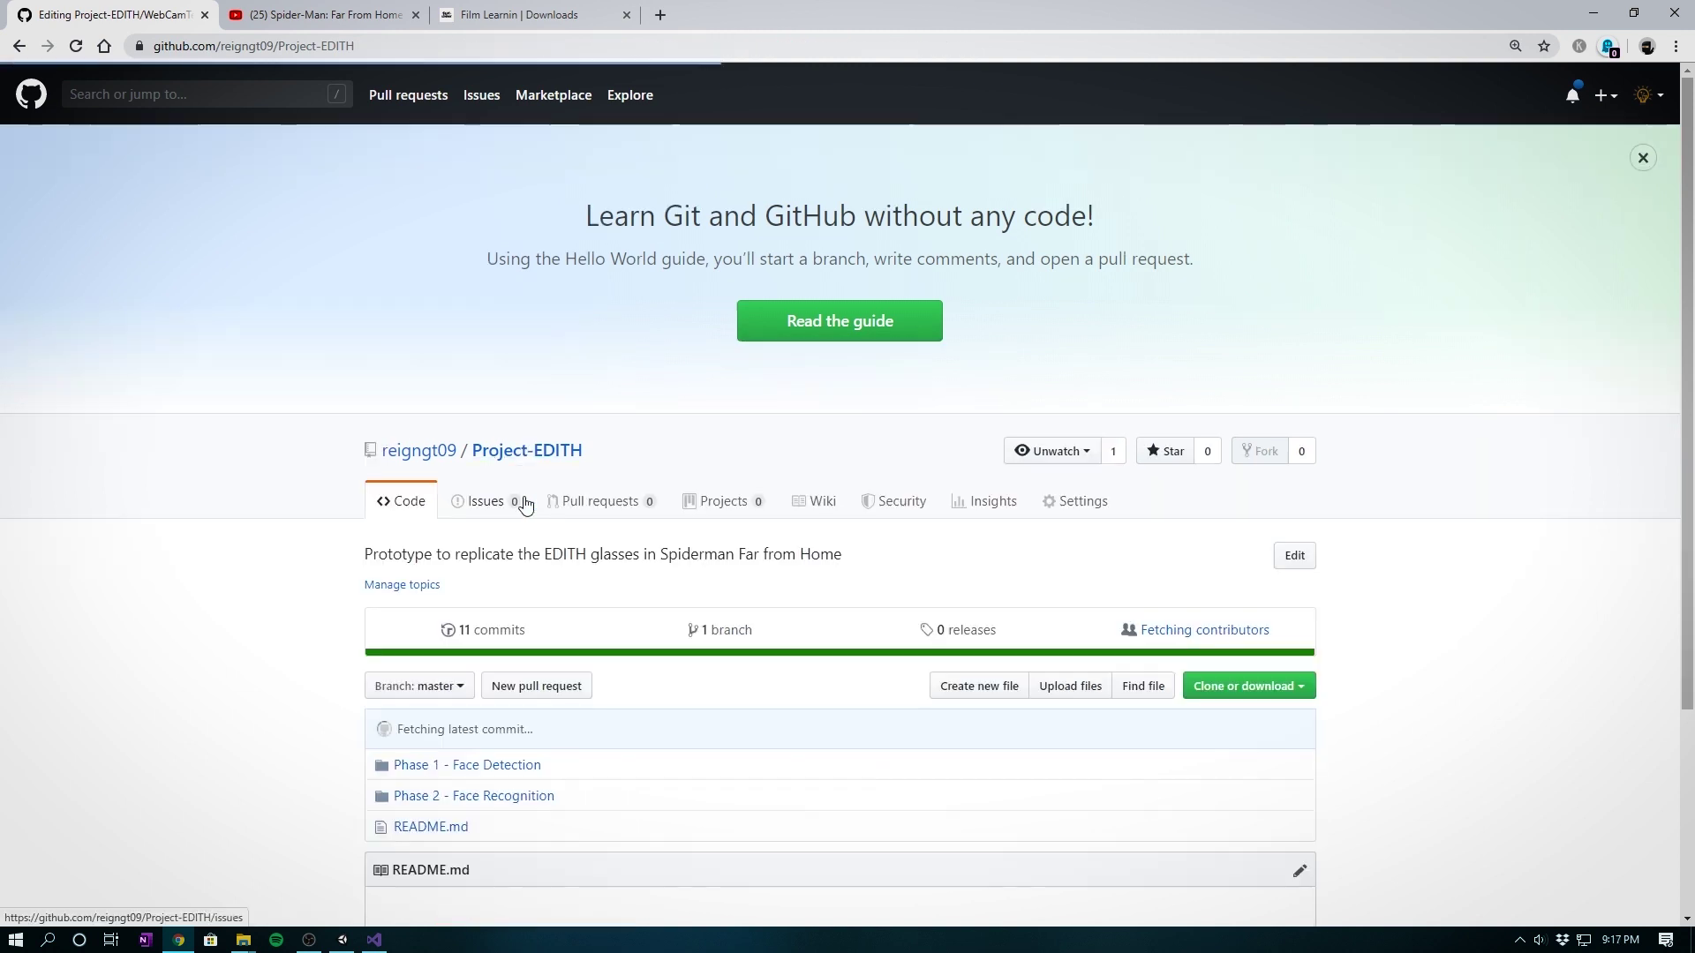
key(F11)
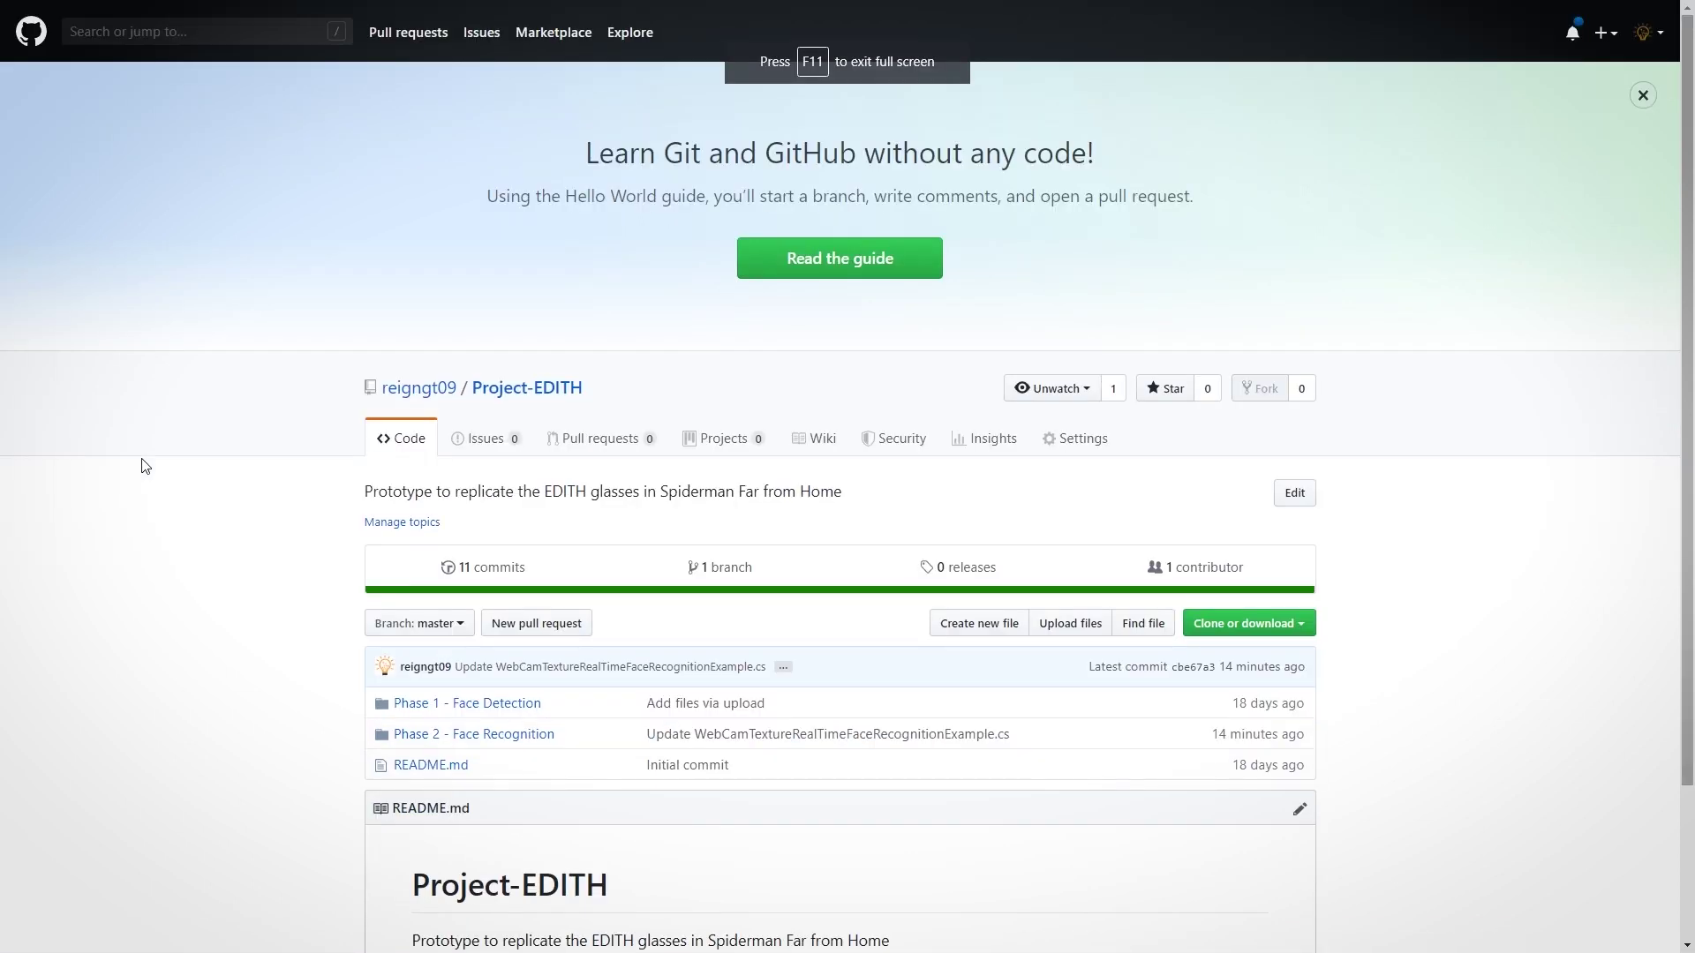
key(F11)
click(179, 49)
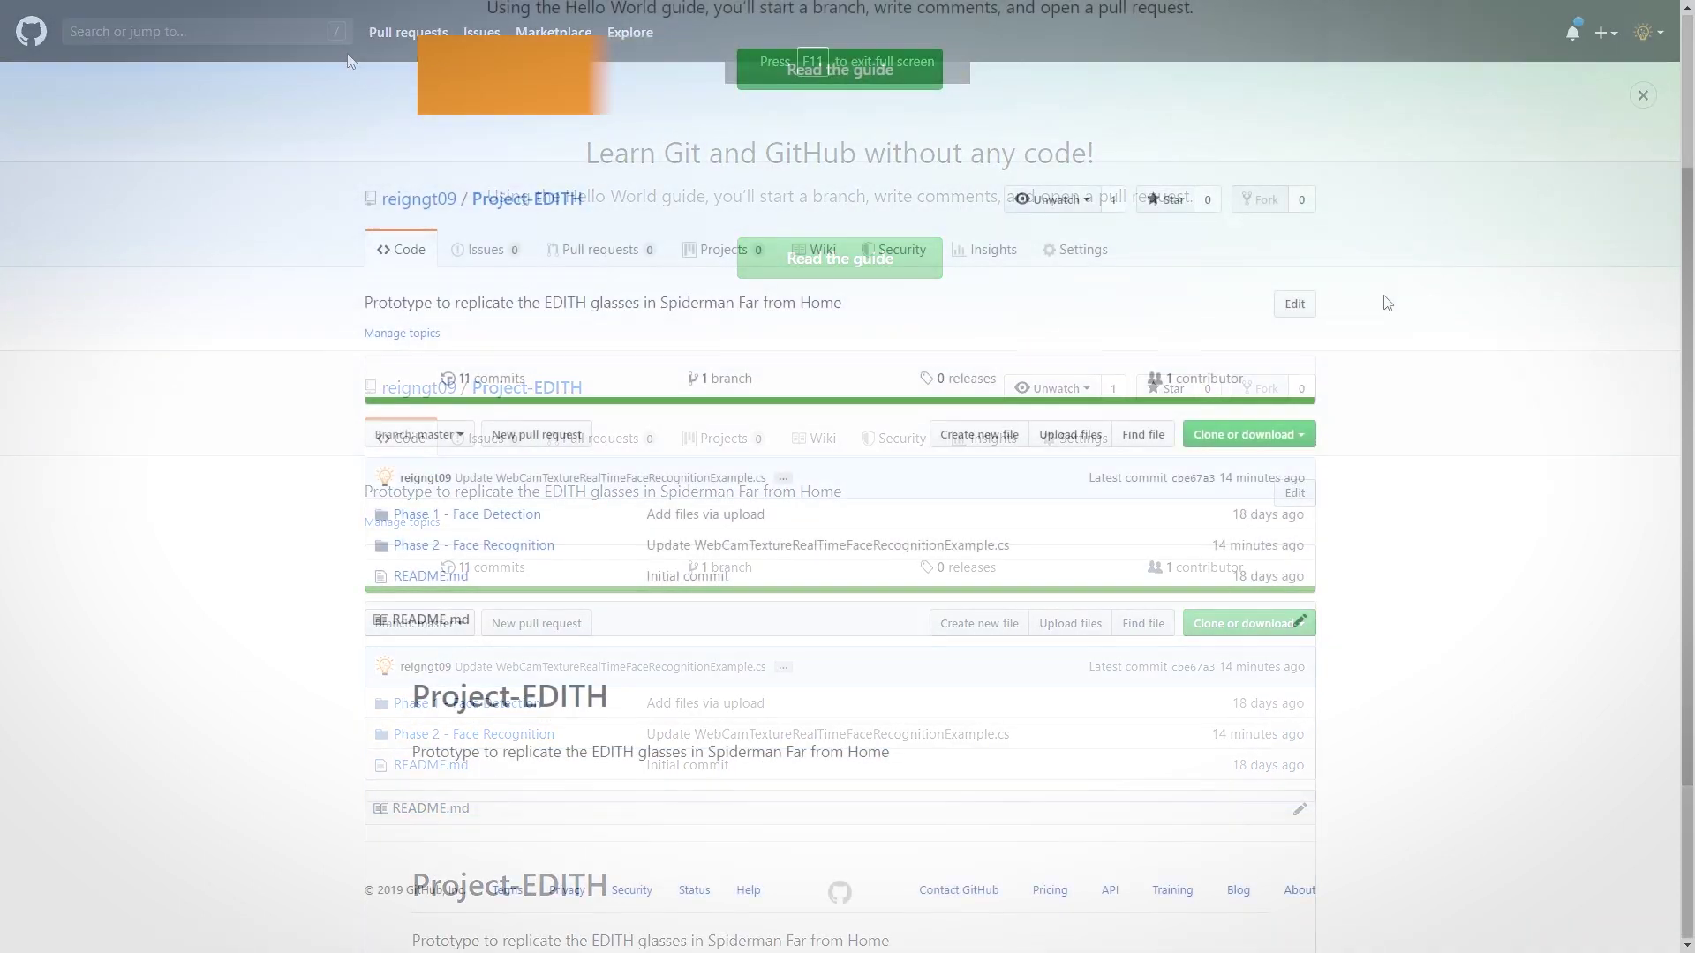
click(1270, 441)
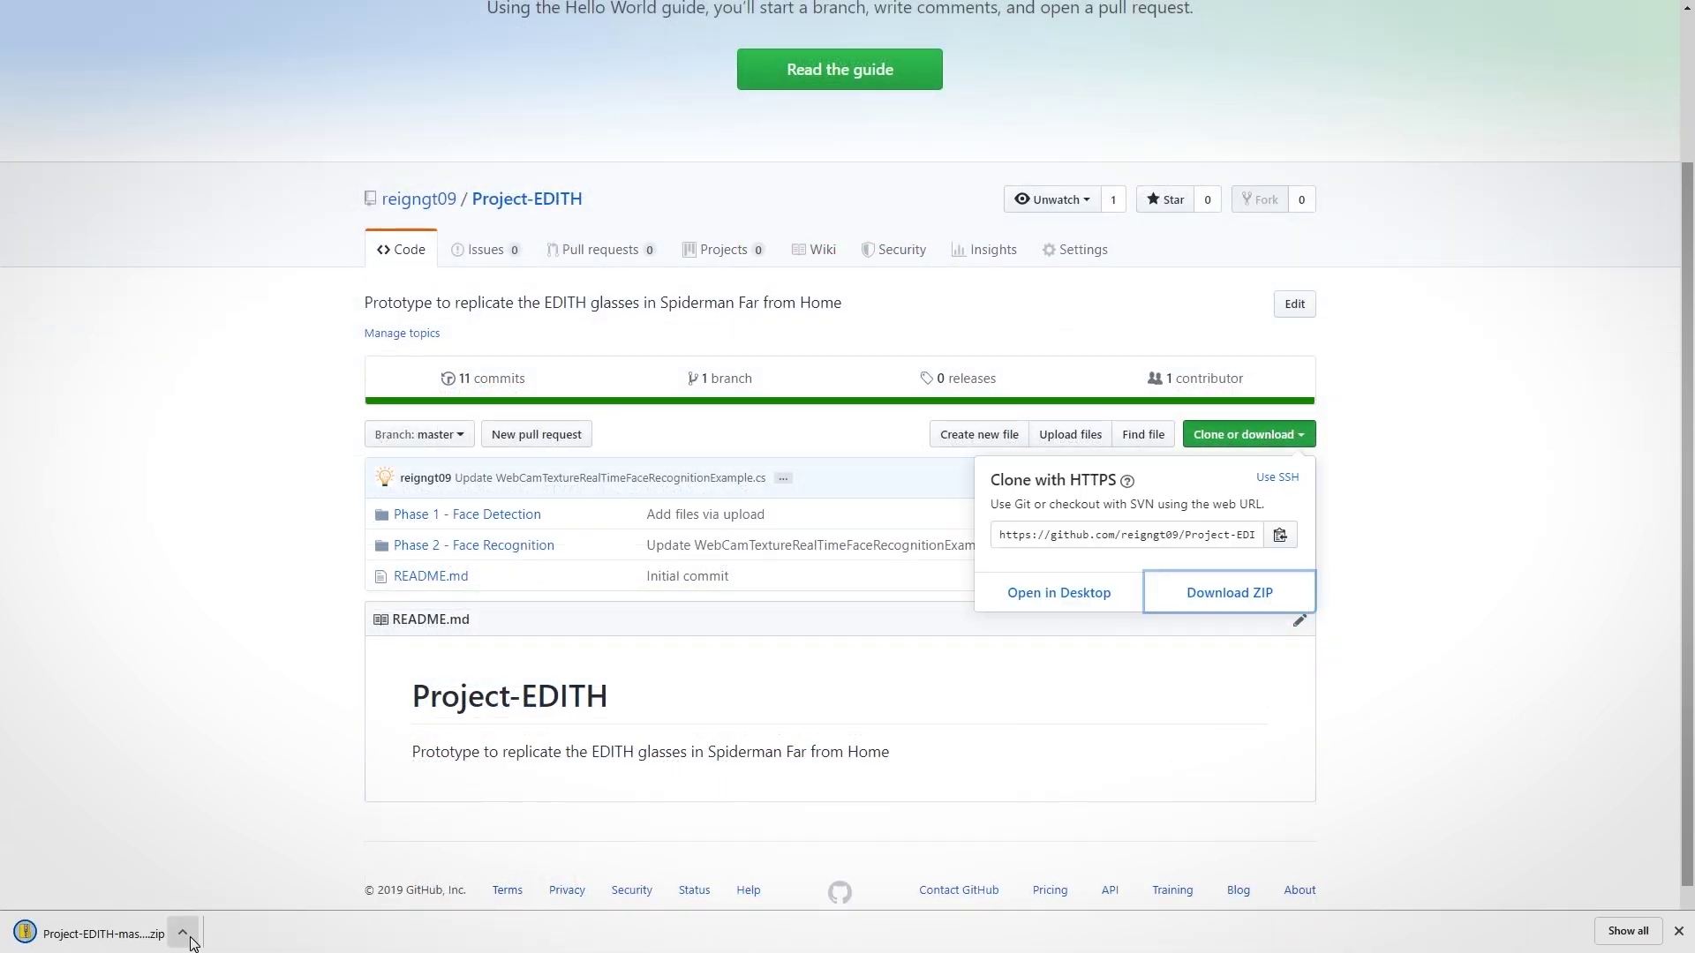
- Open the downloaded Project-EDITH zip and select README.md in Phase 2 - Face Recognition
click(192, 943)
right_click(434, 122)
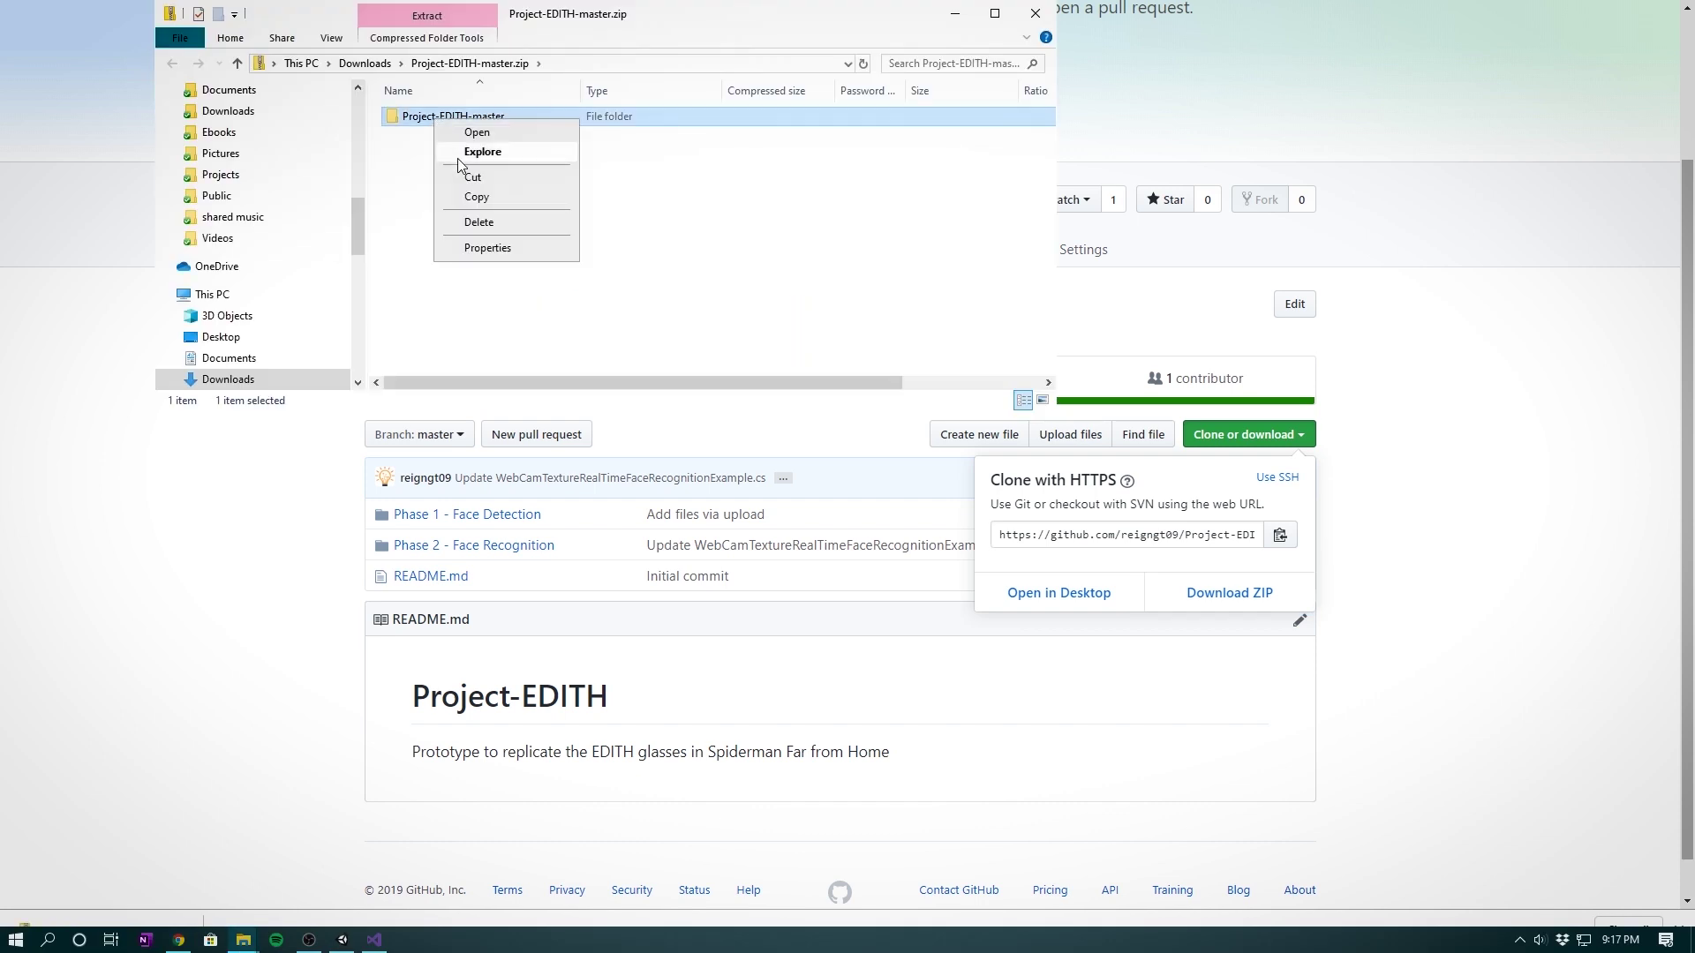
click(482, 152)
double_click(454, 135)
click(417, 119)
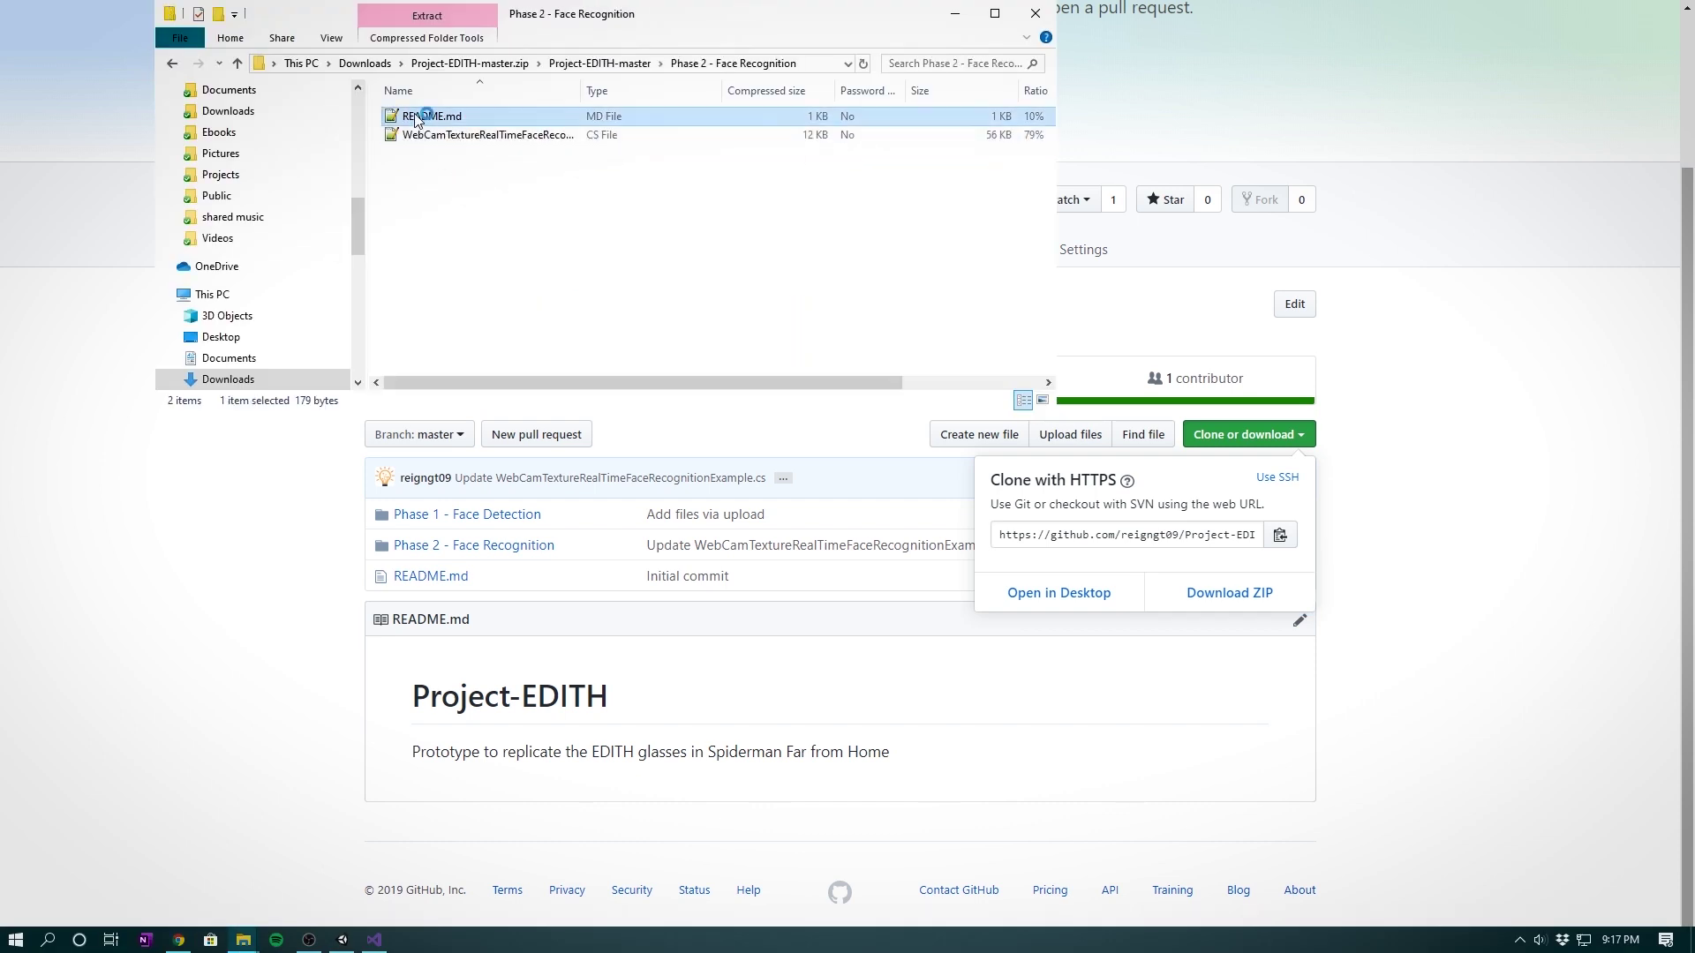
- Highlight the README's asset download link, then return the browser to windowed view
drag(599, 326, 302, 326)
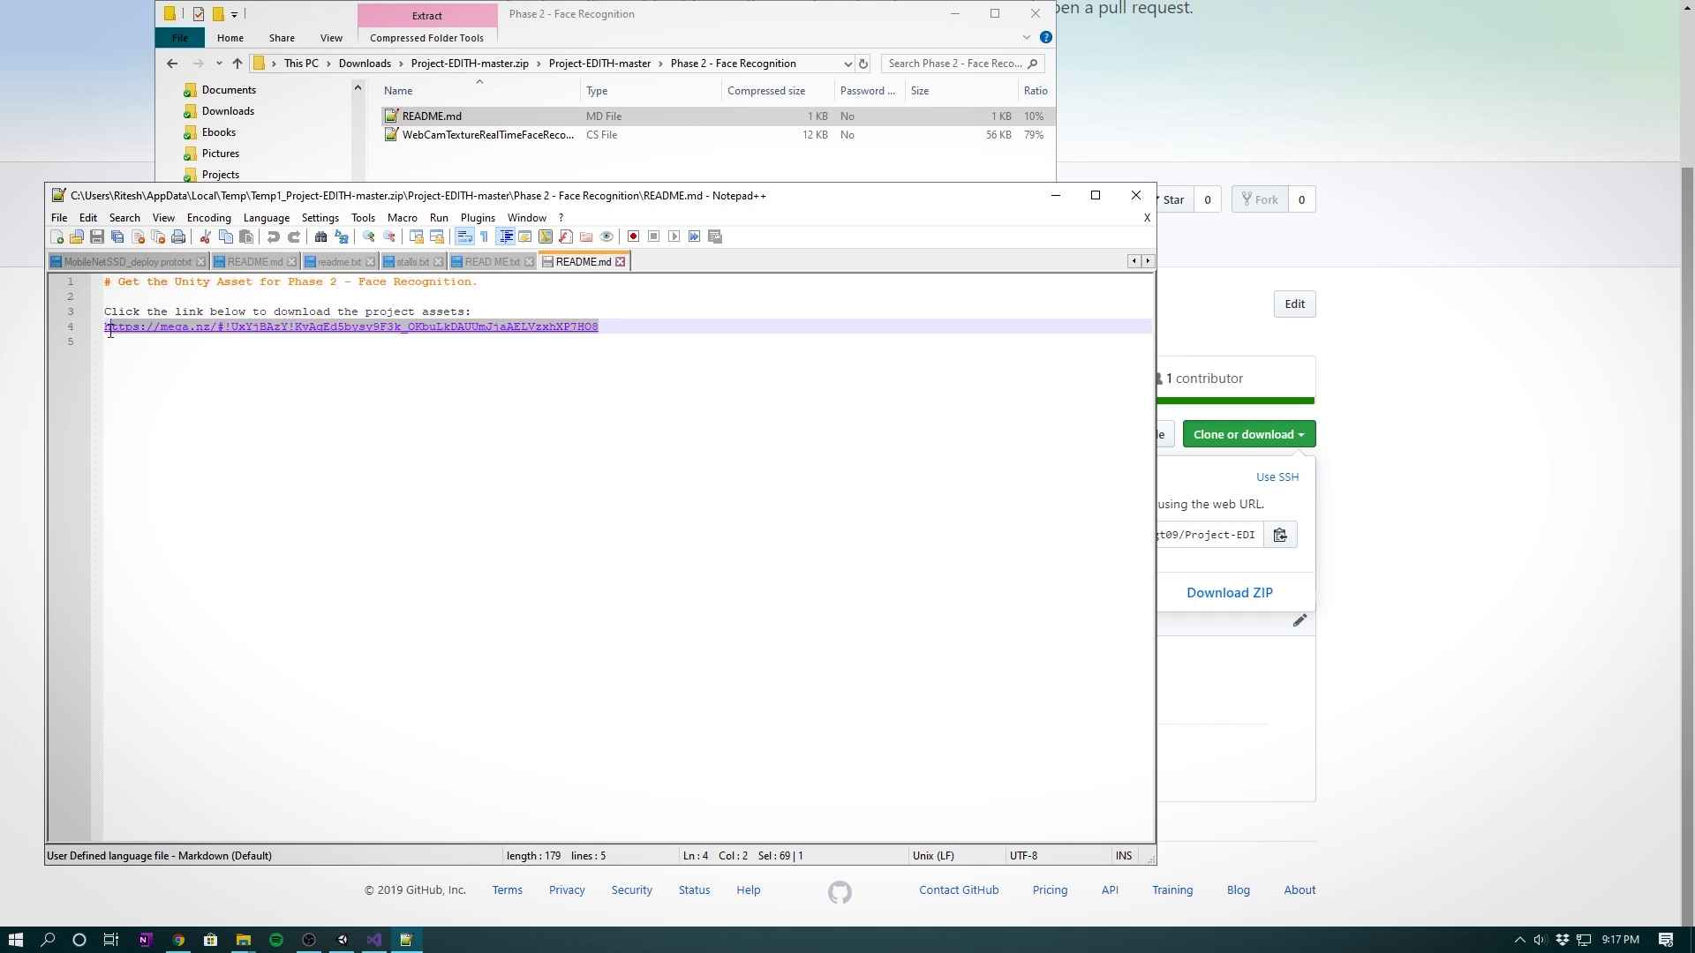
drag(111, 330, 254, 414)
click(507, 142)
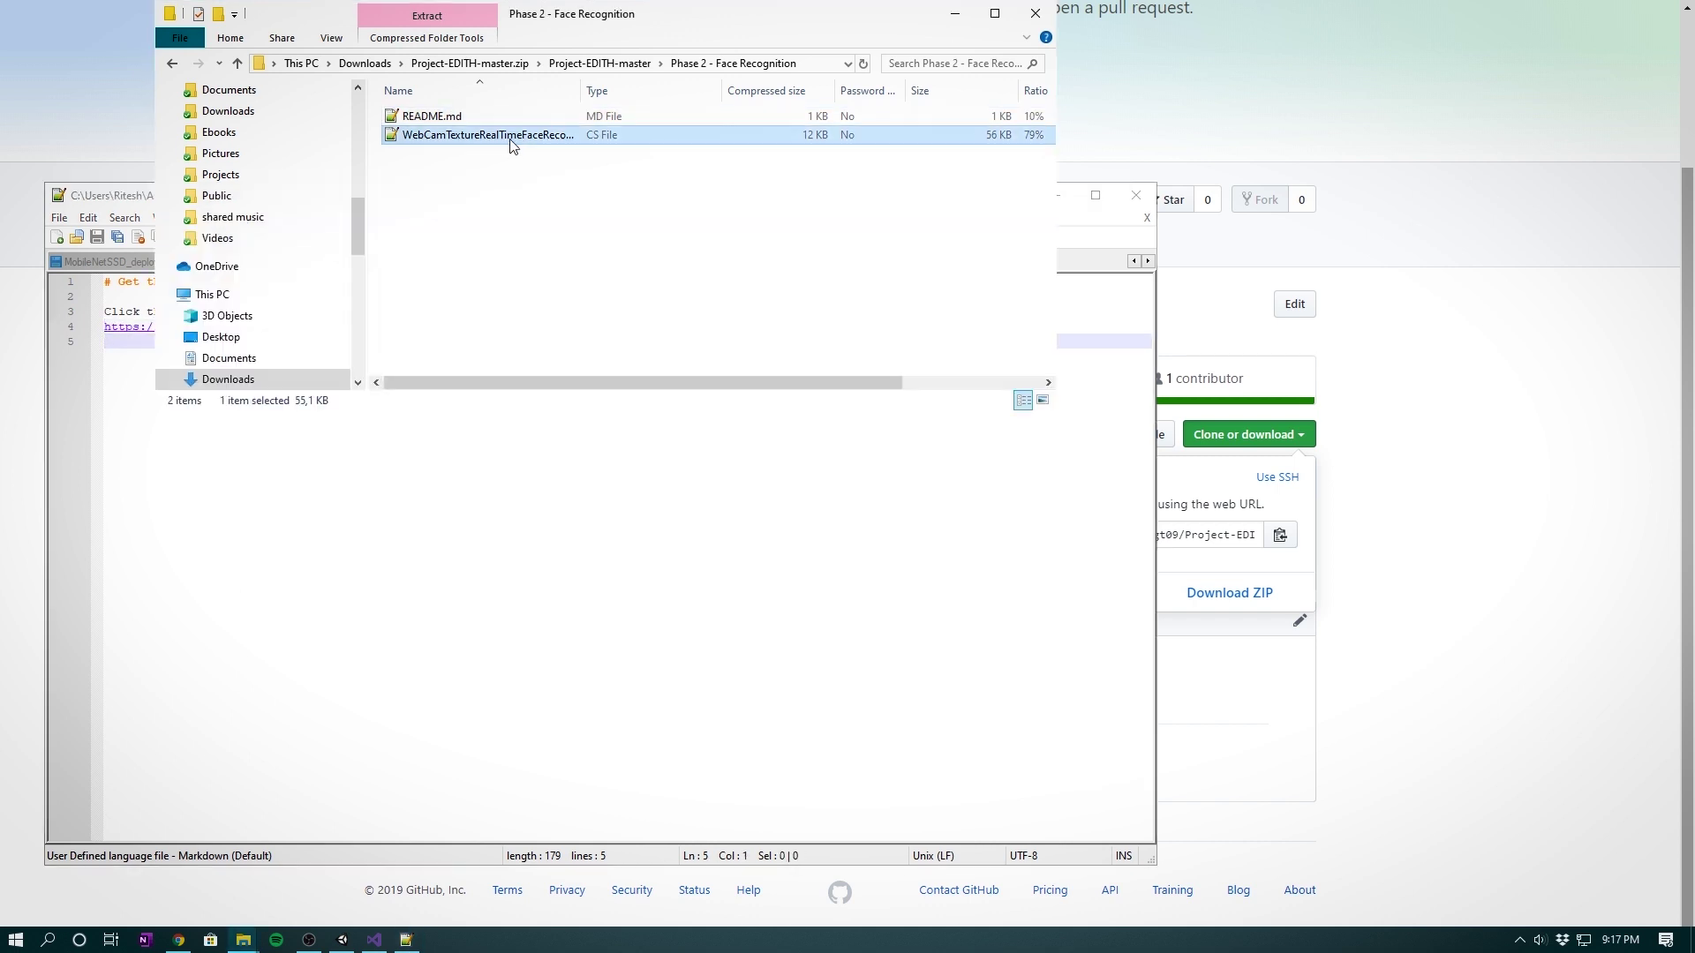
key(alt+Tab)
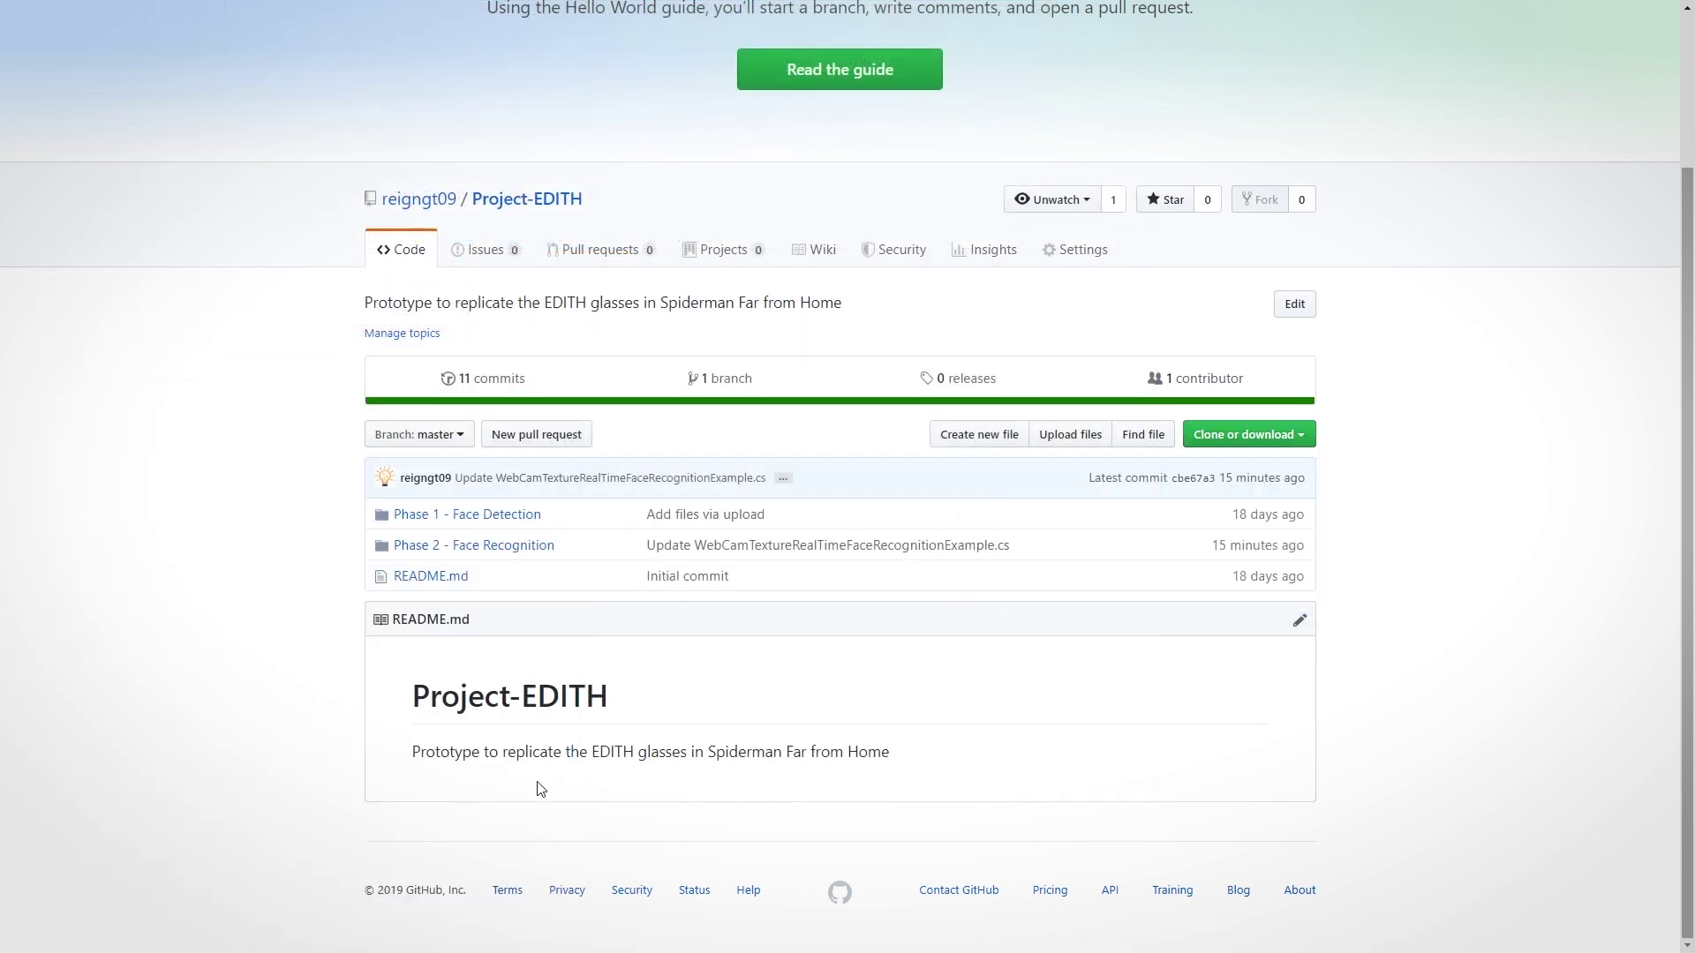
key(F11)
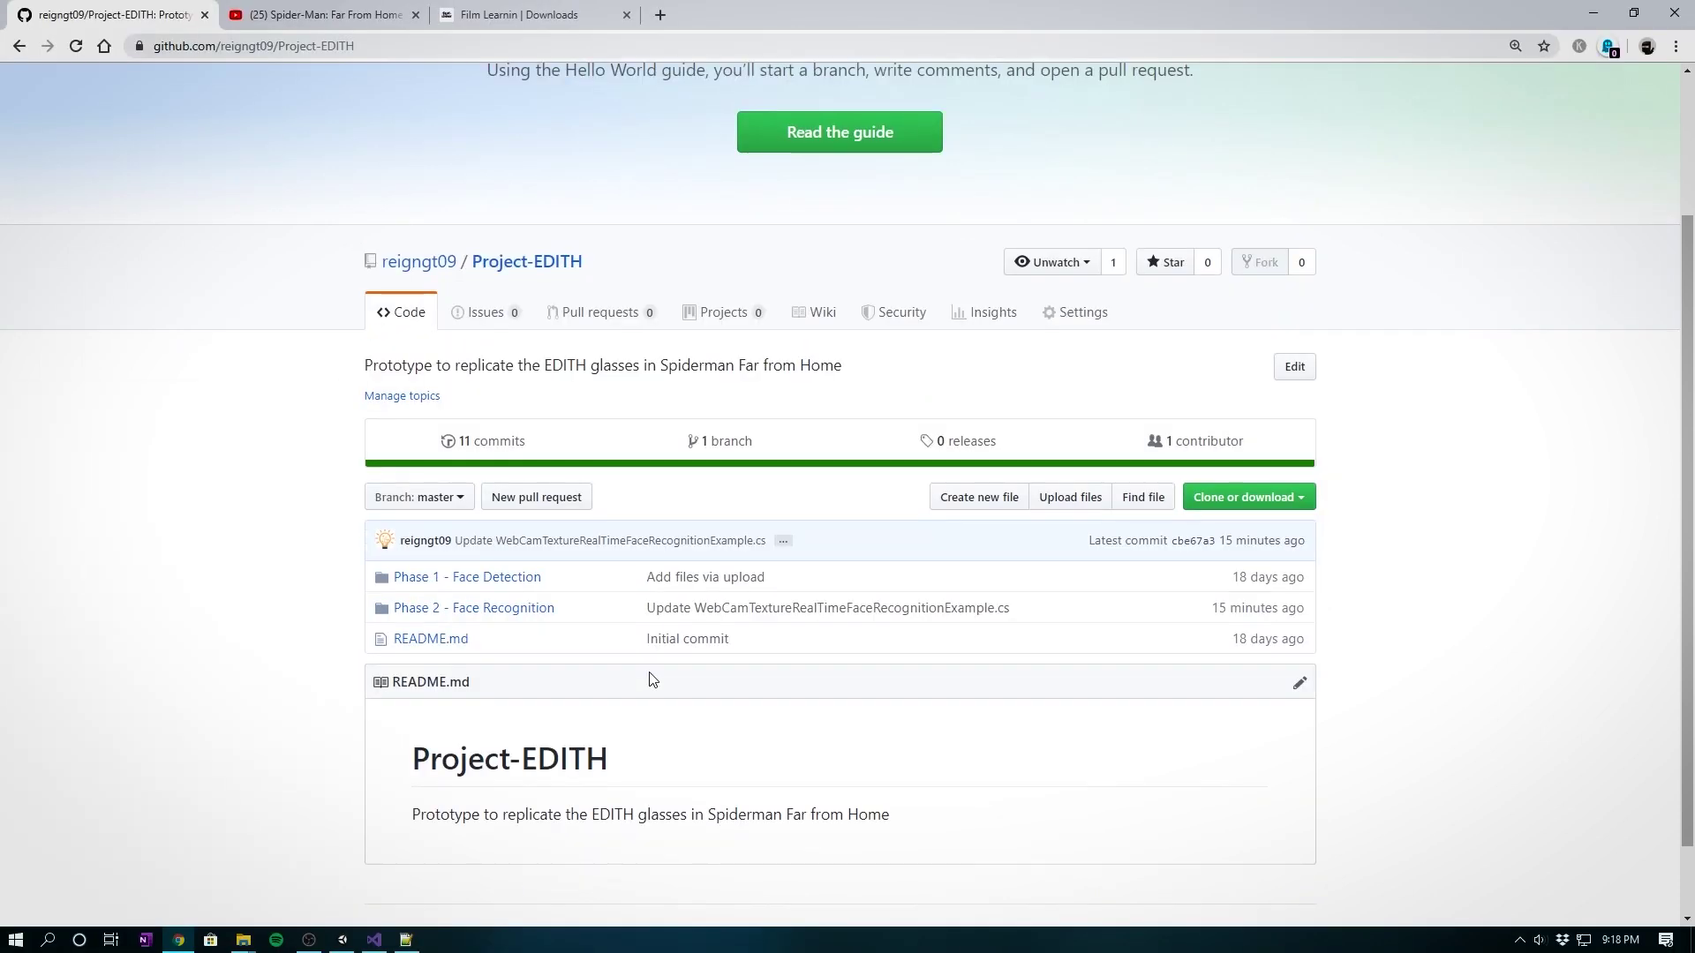
- Switch to Unity's Asset Store tab and widen the panel
click(342, 939)
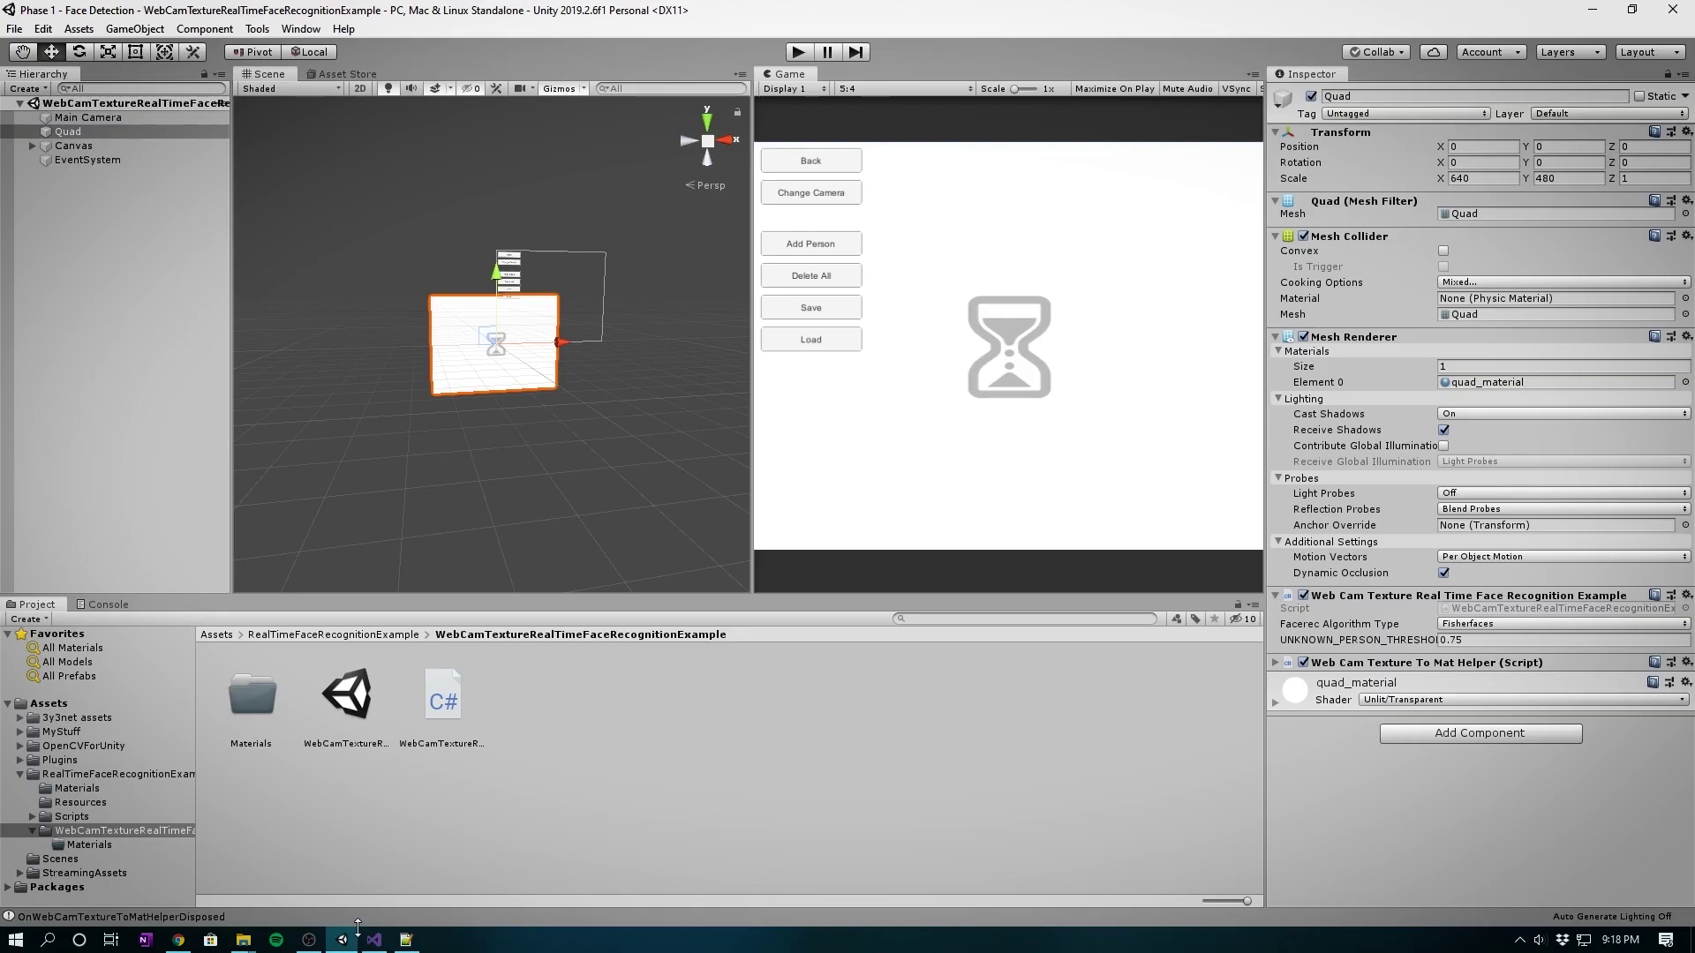
click(344, 73)
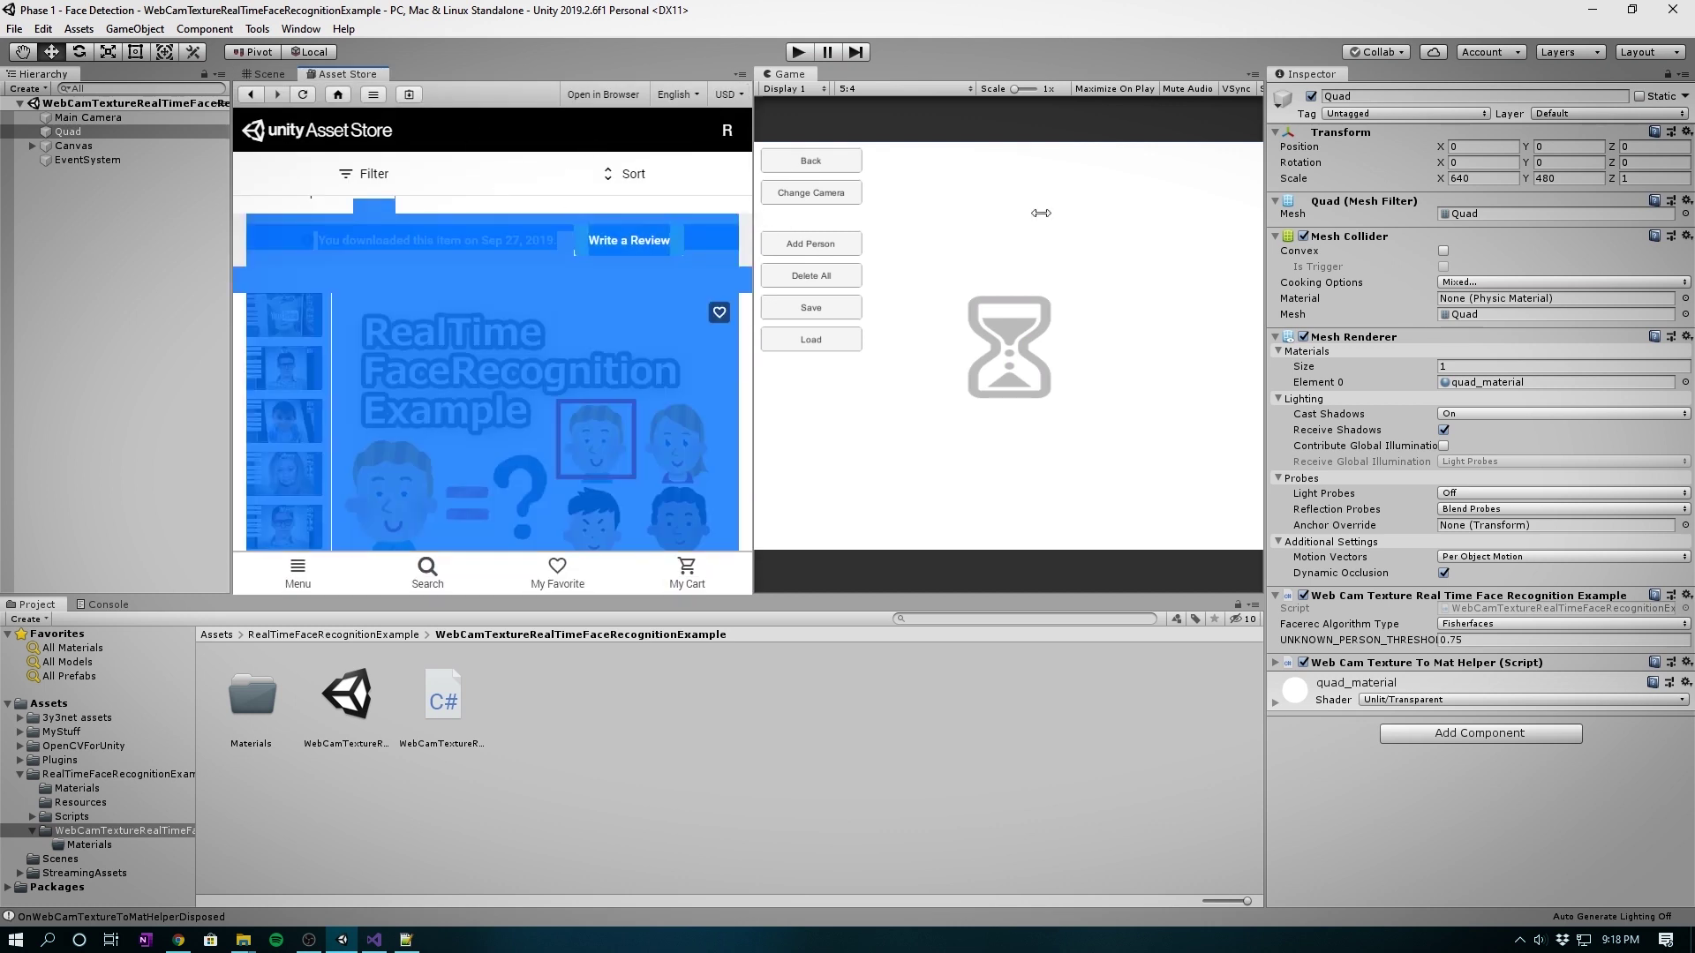
drag(755, 216, 1083, 217)
- Search 'rzfx', open RzFX HUD shader Effect, and import all its package files
click(644, 131)
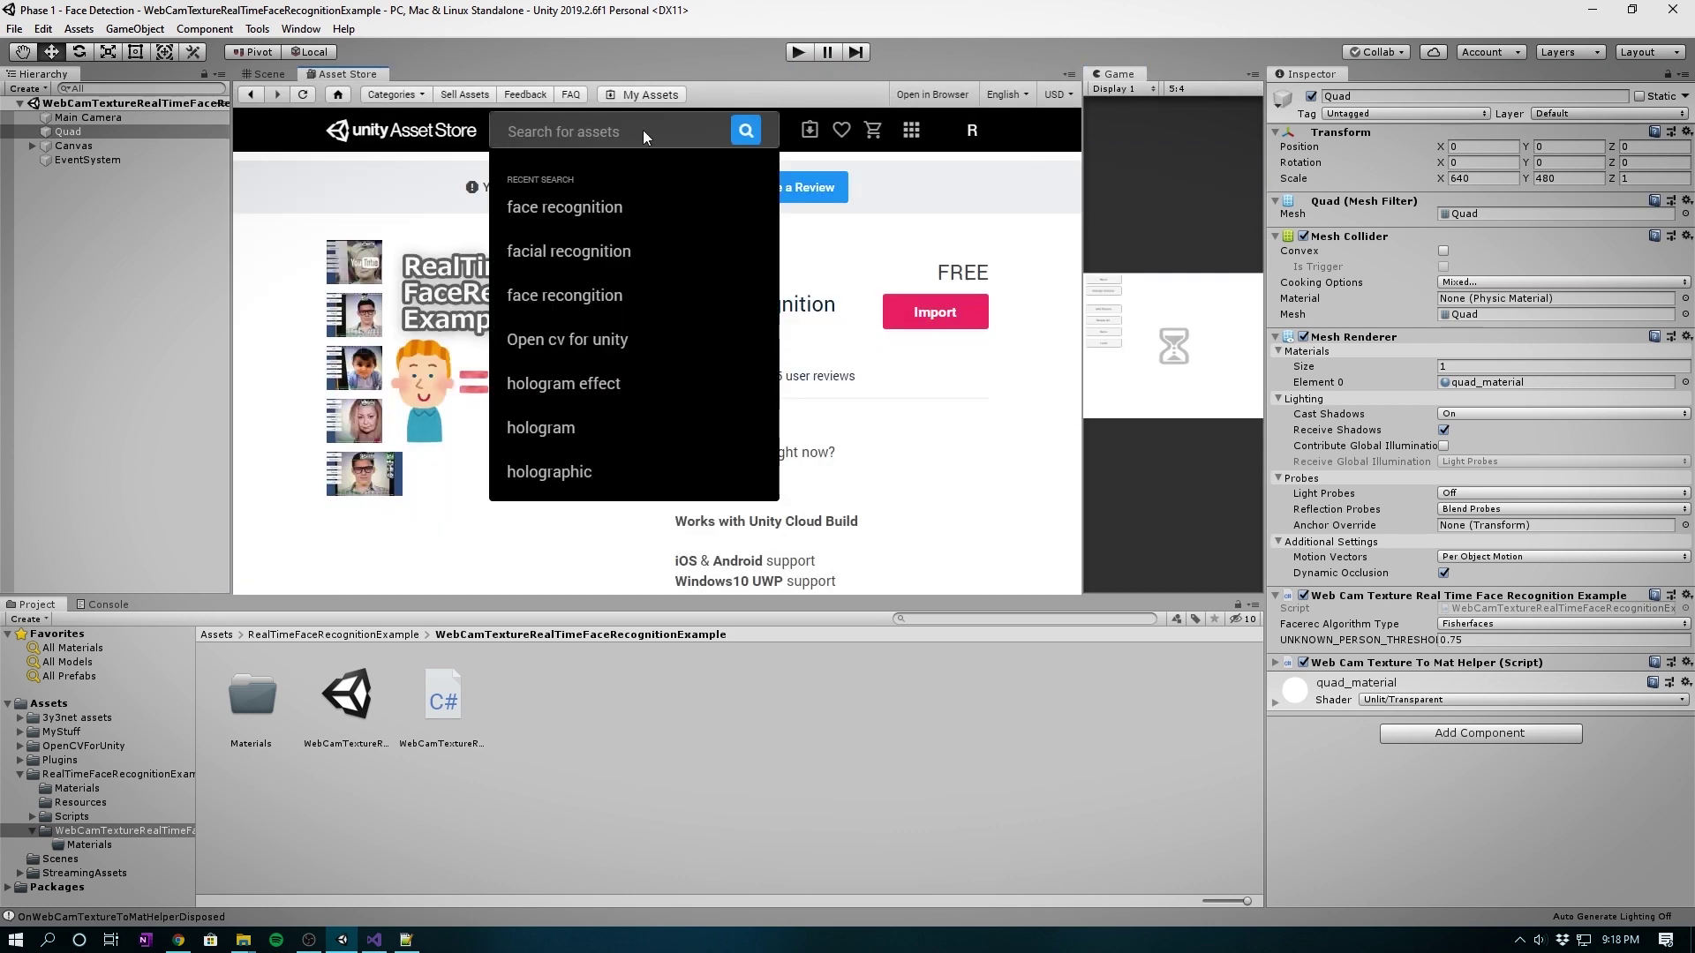
text(r)
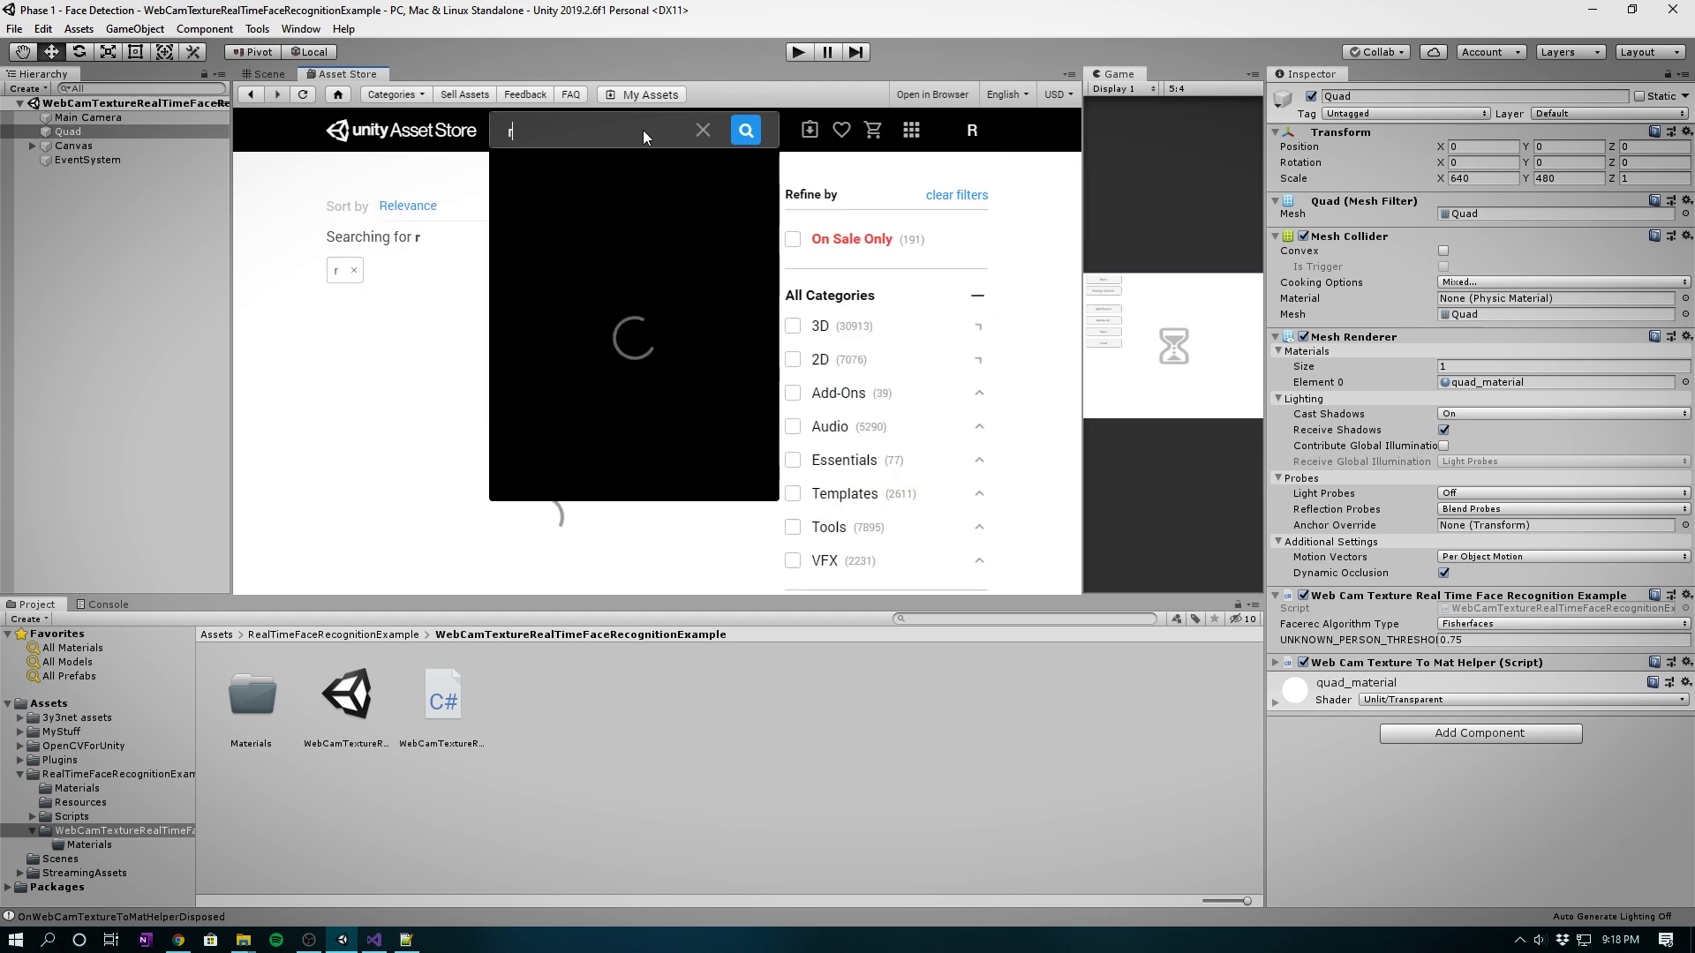
text(zfx)
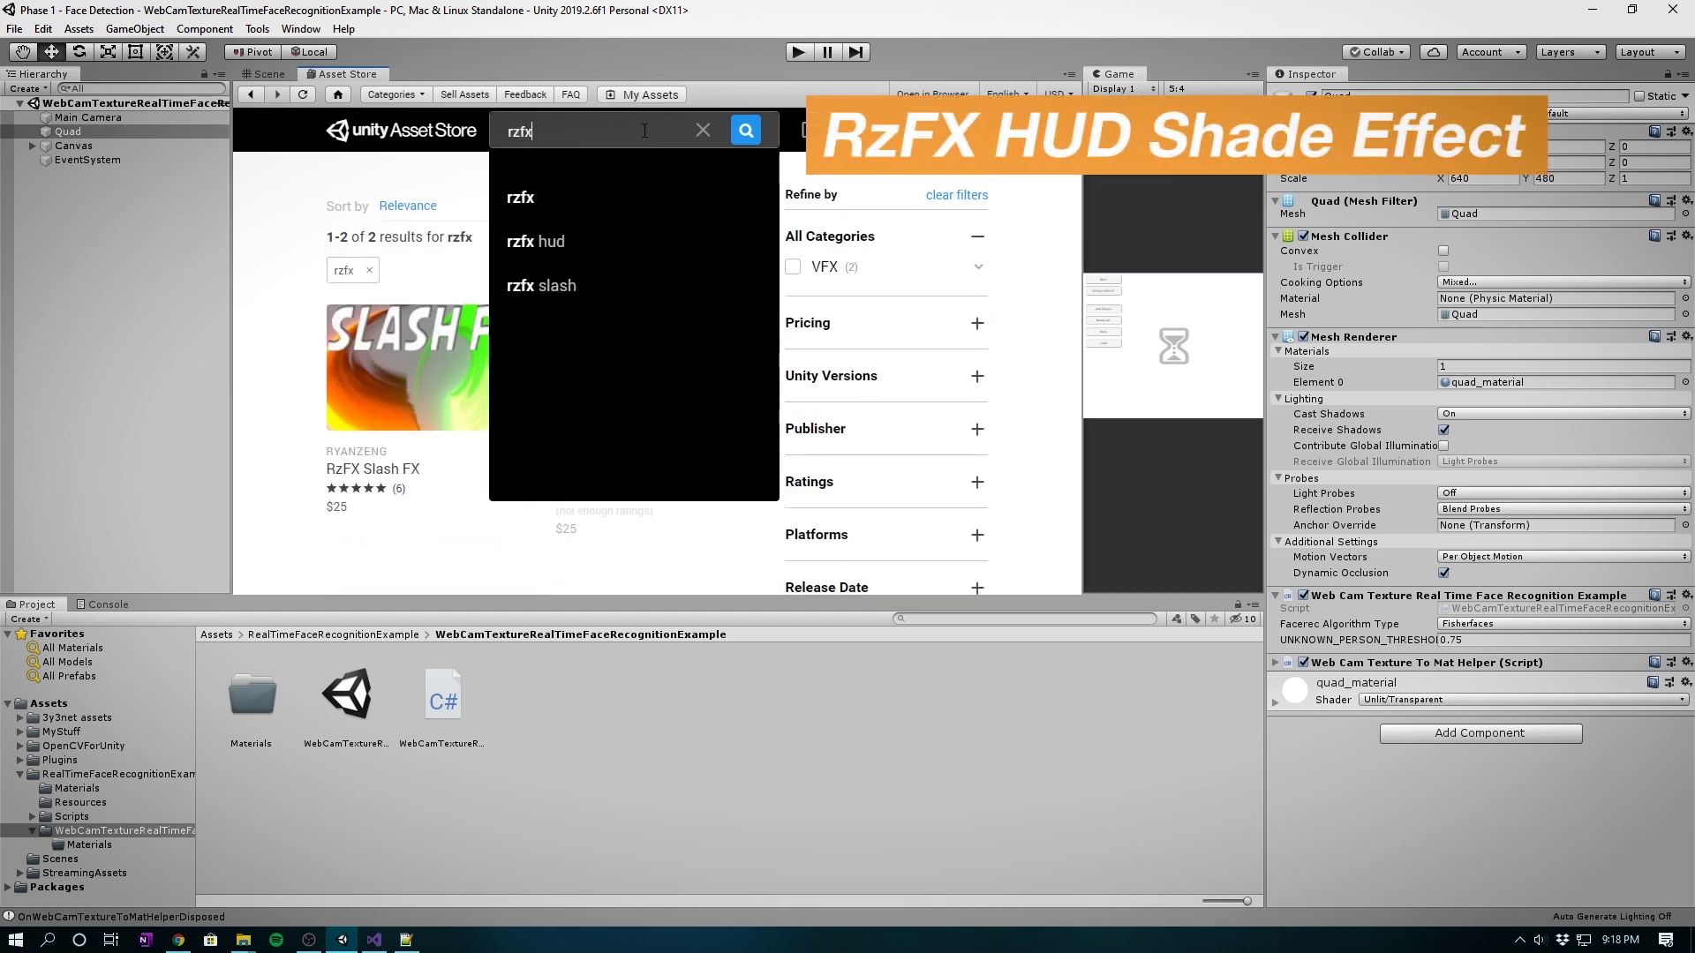
key(Return)
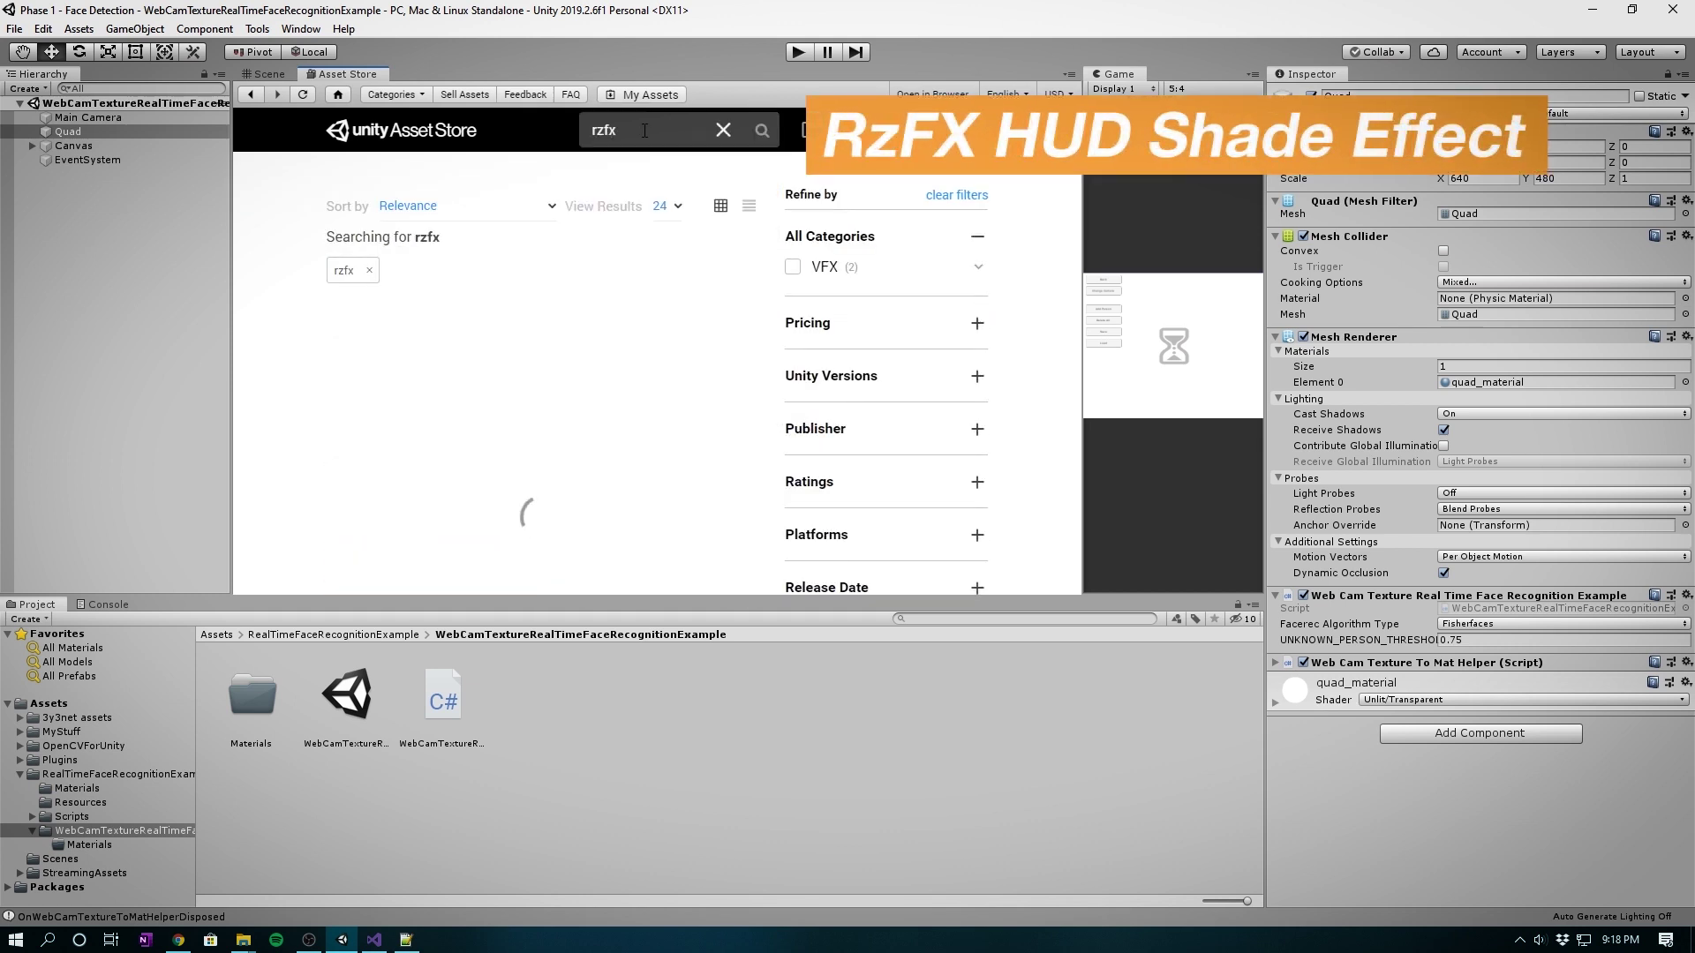
mouse_move(589, 329)
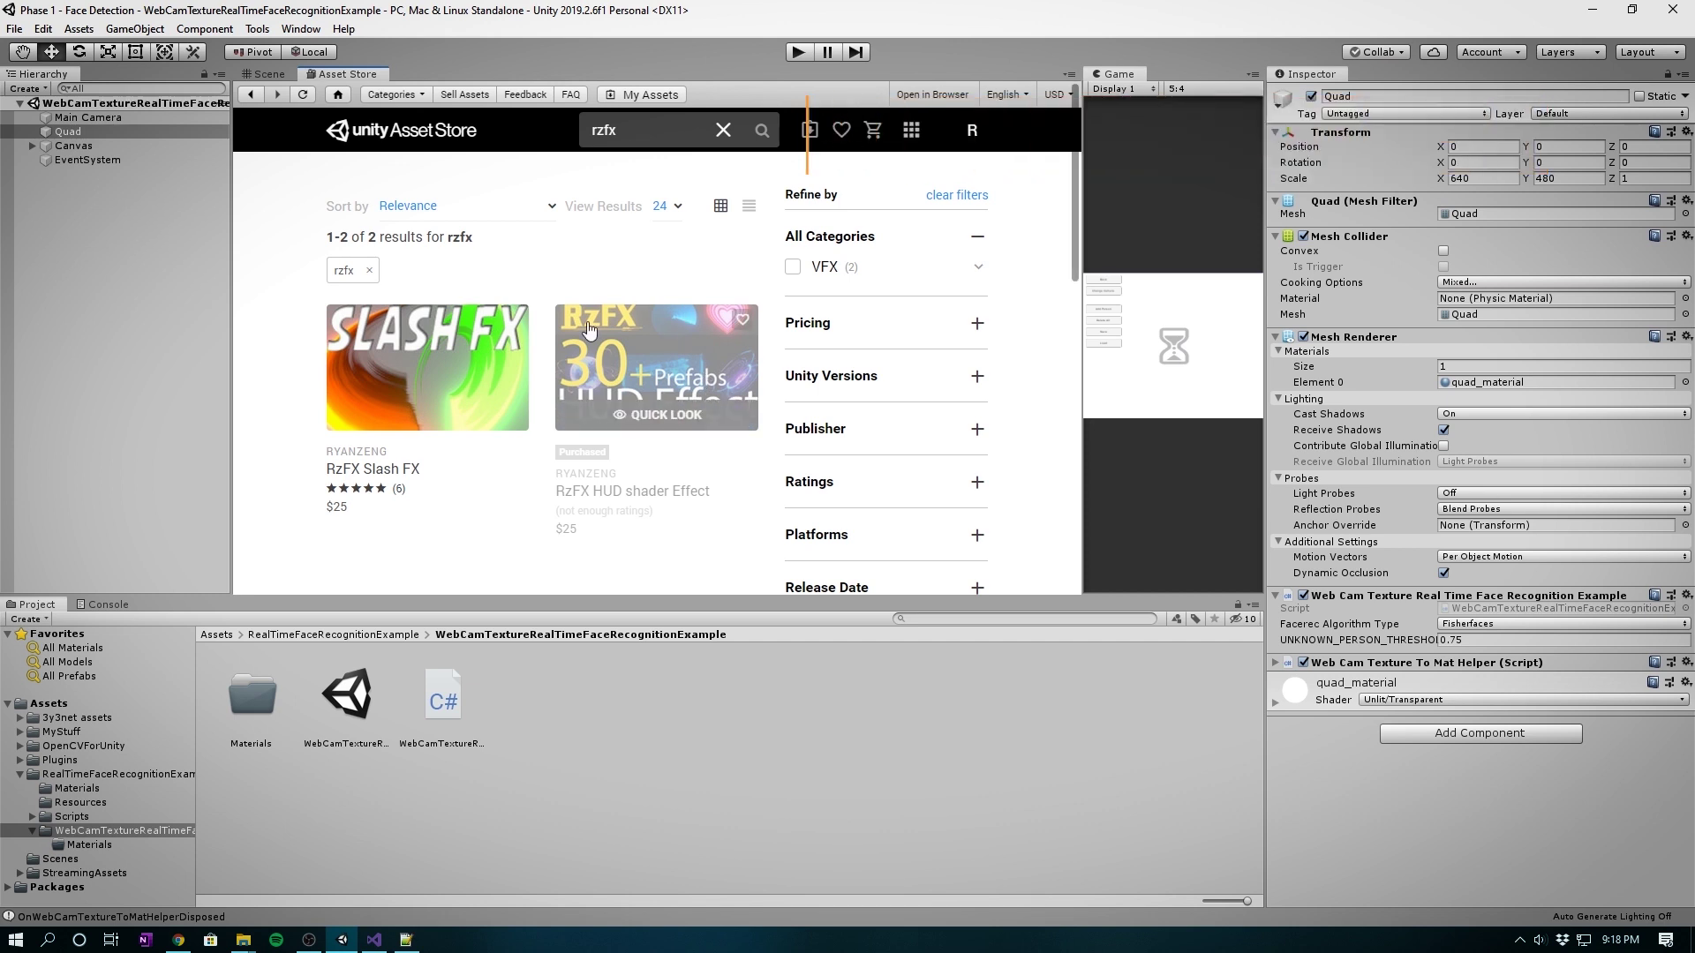
click(645, 364)
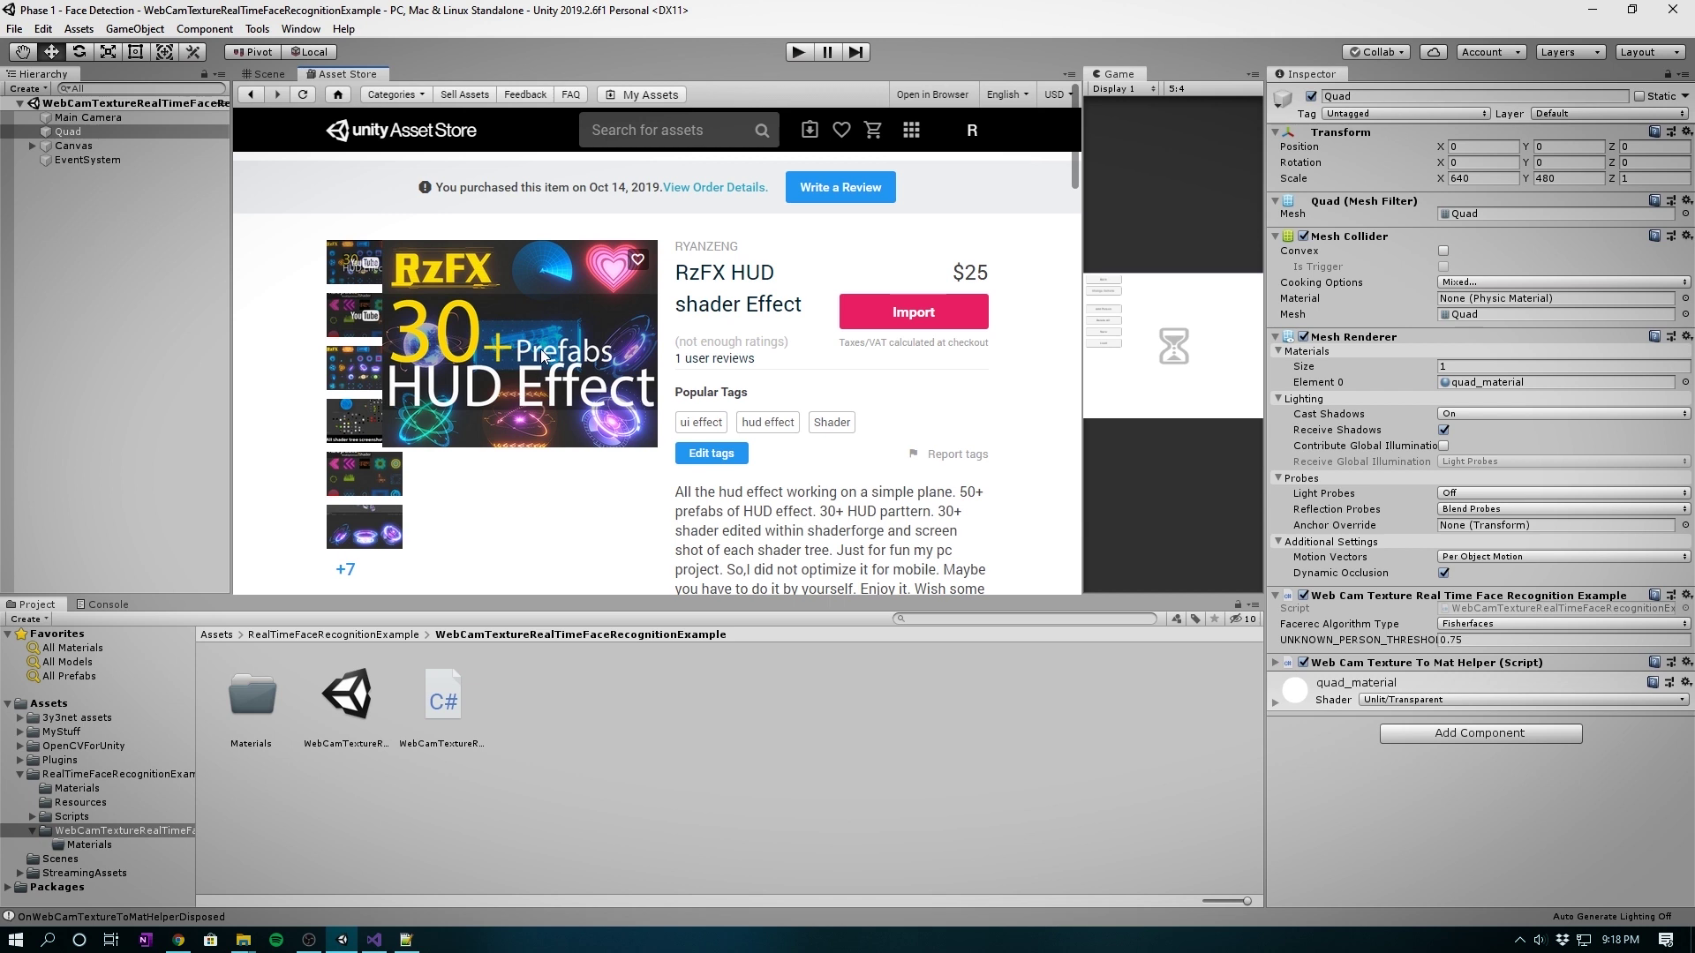
click(919, 313)
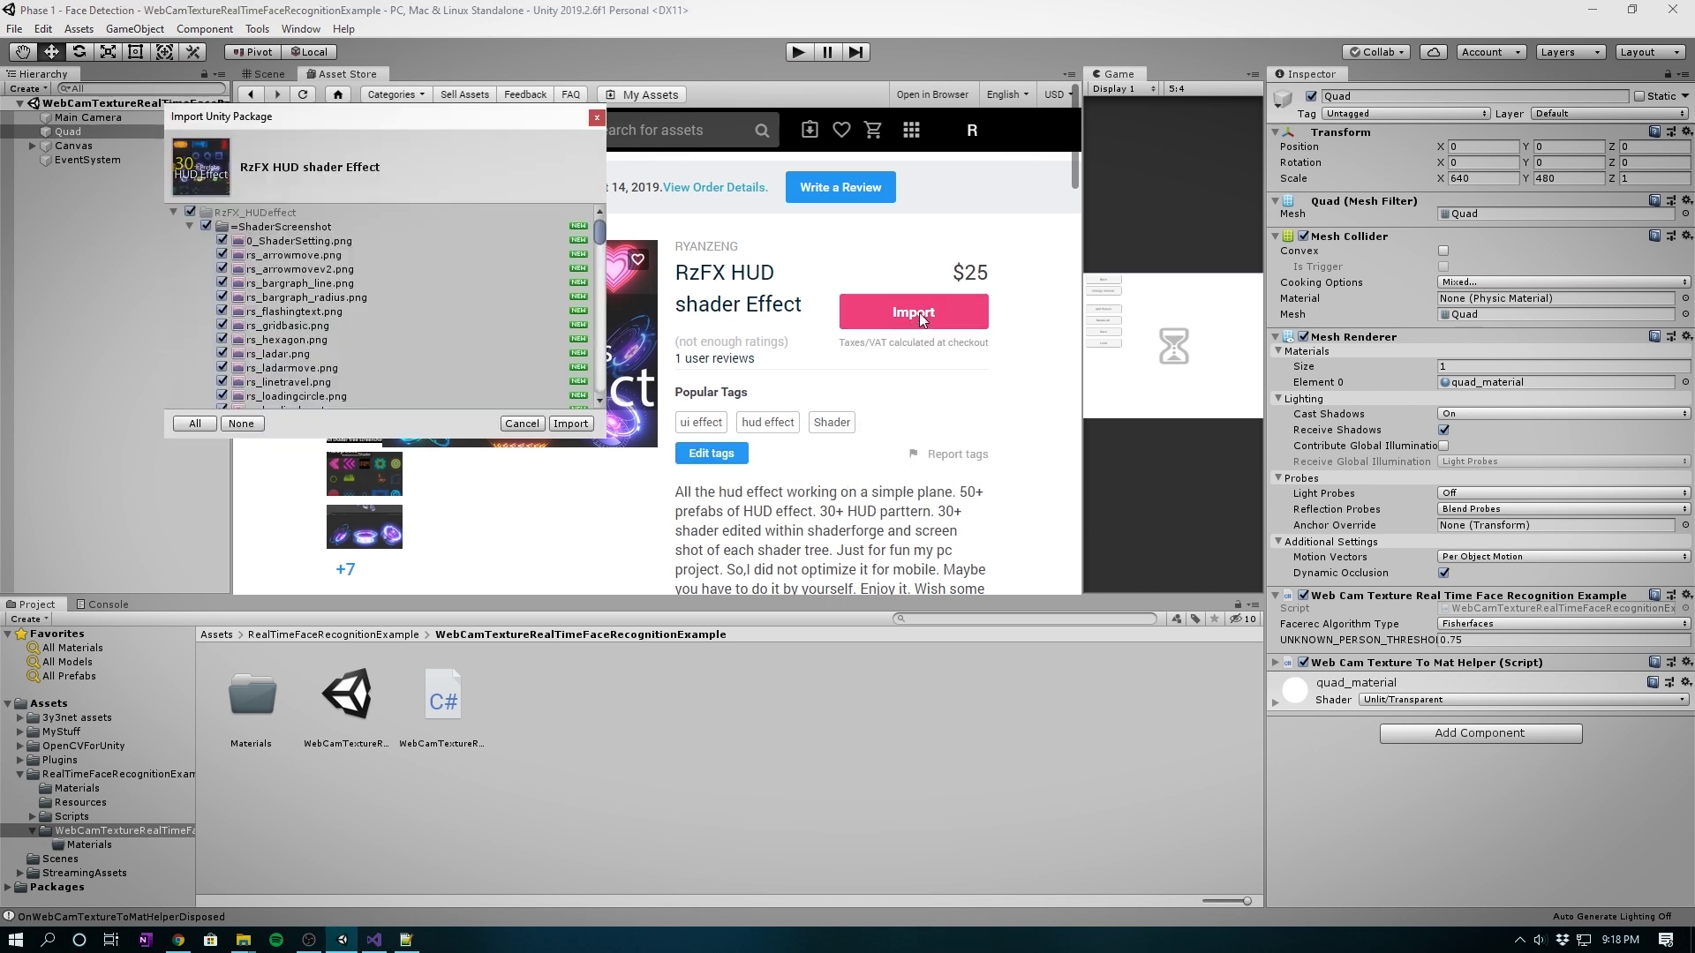
click(570, 425)
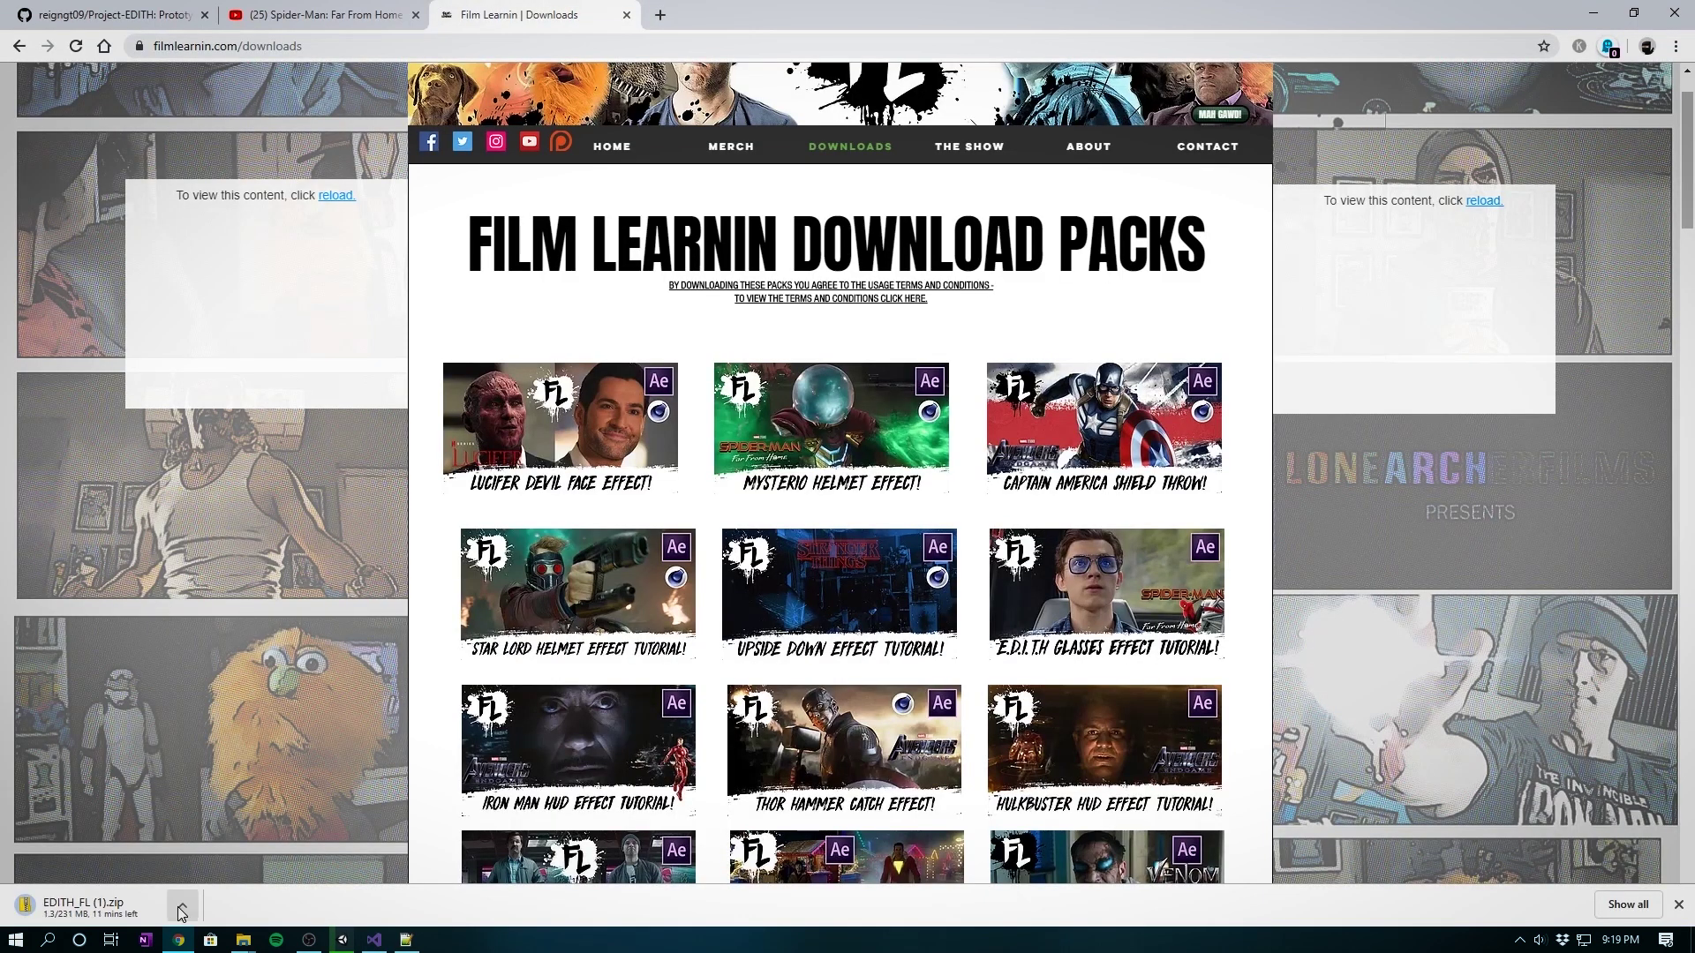
- Cancel the EDITH_FL (1).zip download from the download bar, then select an EDITH_FL After Effects project
click(182, 911)
click(200, 892)
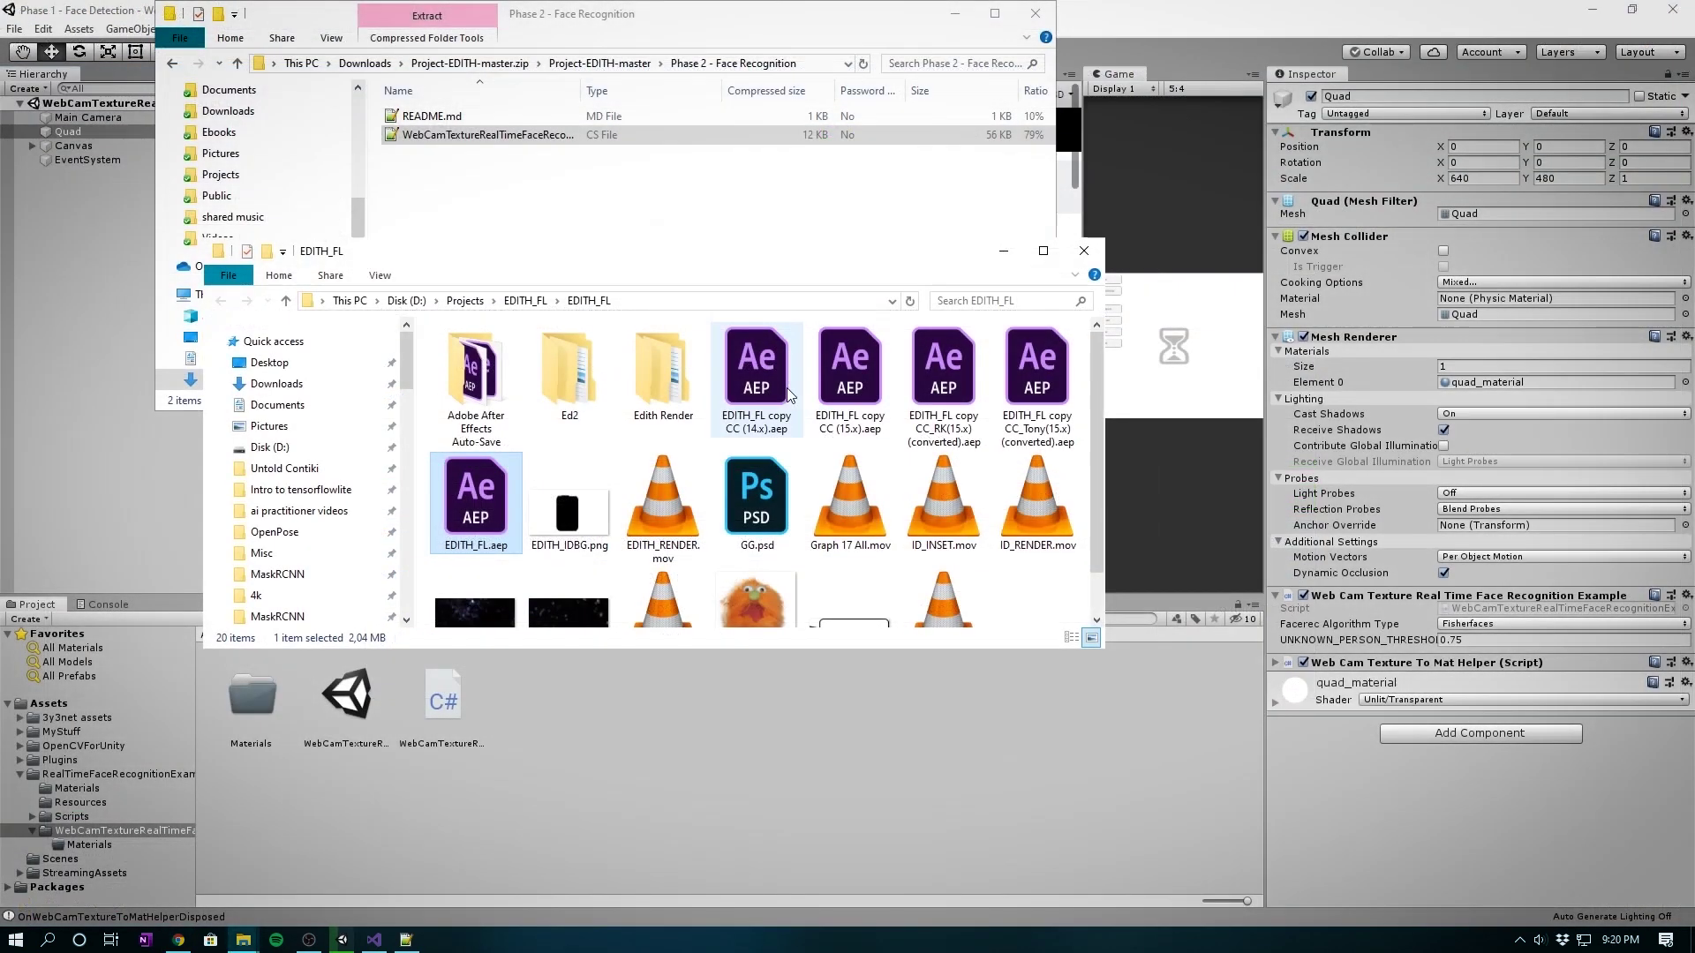
click(790, 395)
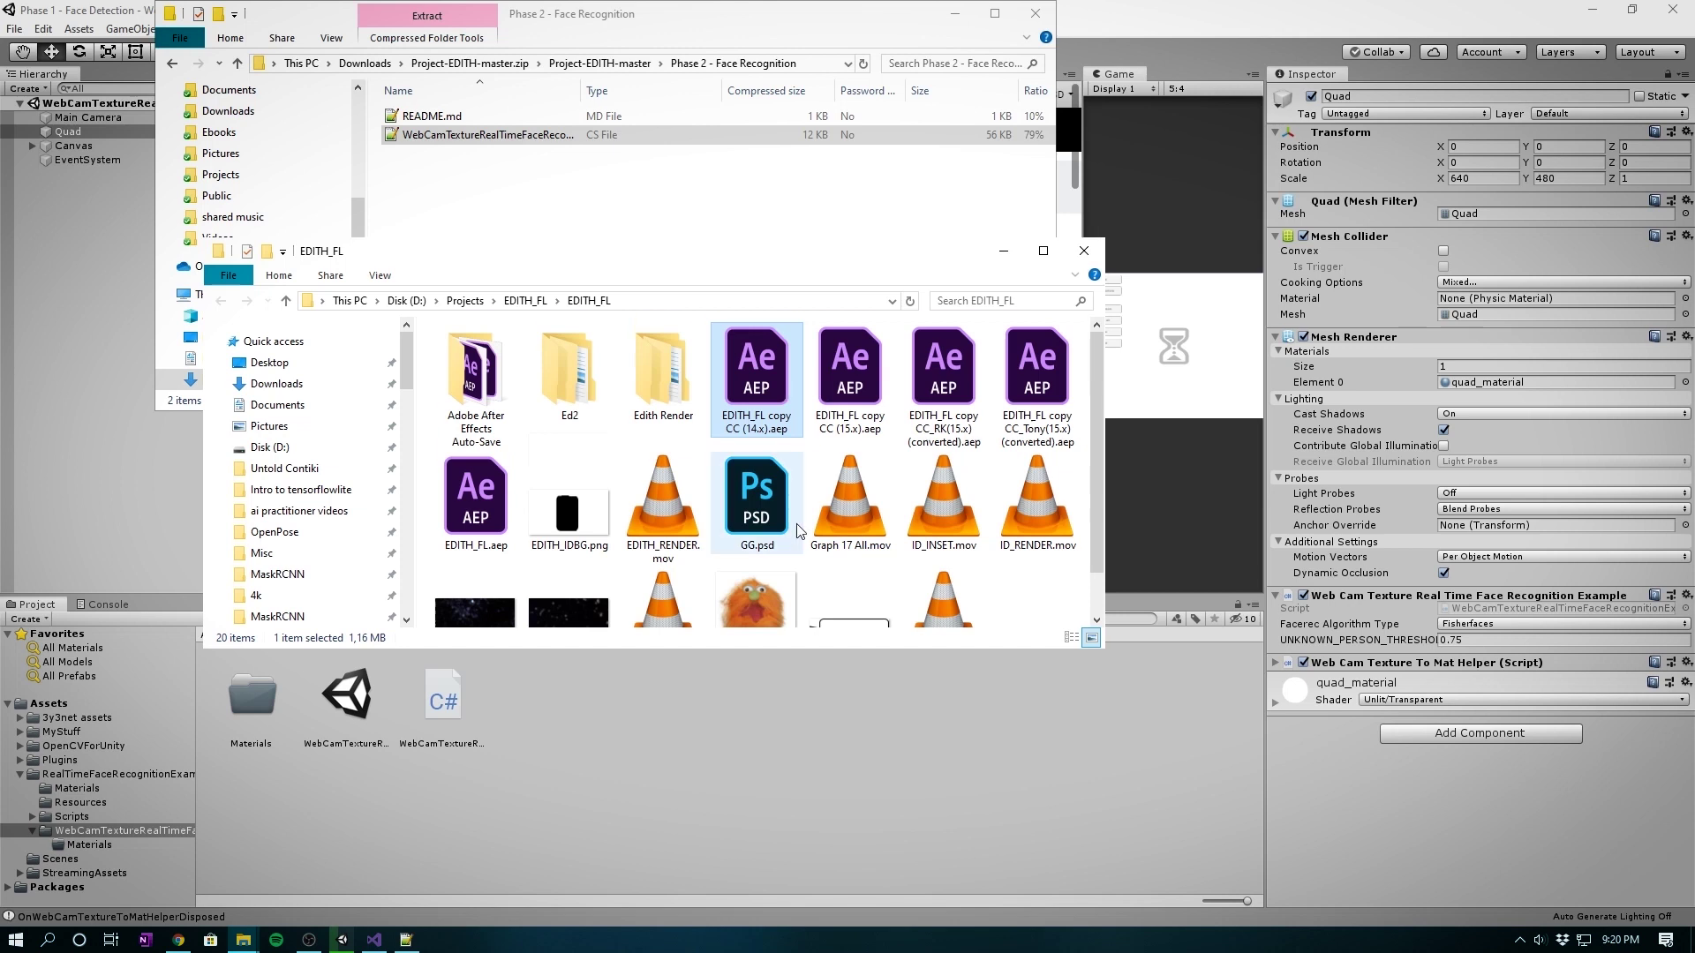
- Open EDITH_FL copy CC_RK(15.x) (converted).aep from the EDITH_FL folder in After Effects
click(945, 369)
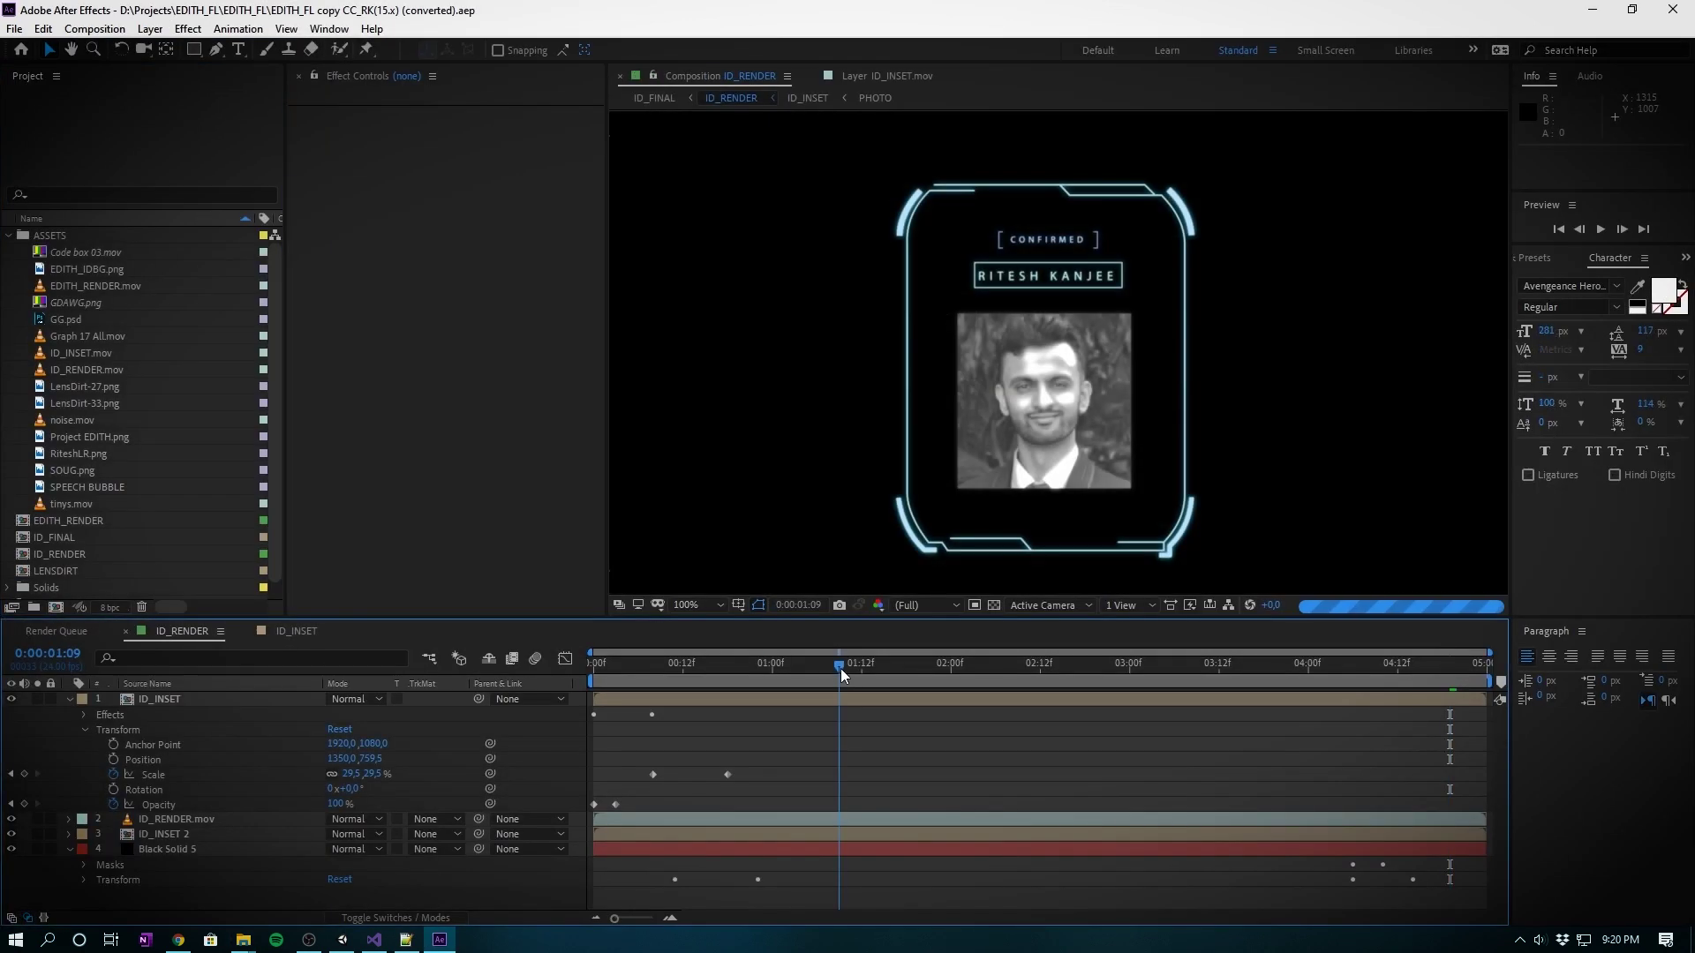
- Open the EDITH_RENDER and ID_FINAL compositions, widen the preview and close Effect Controls
drag(839, 675, 686, 676)
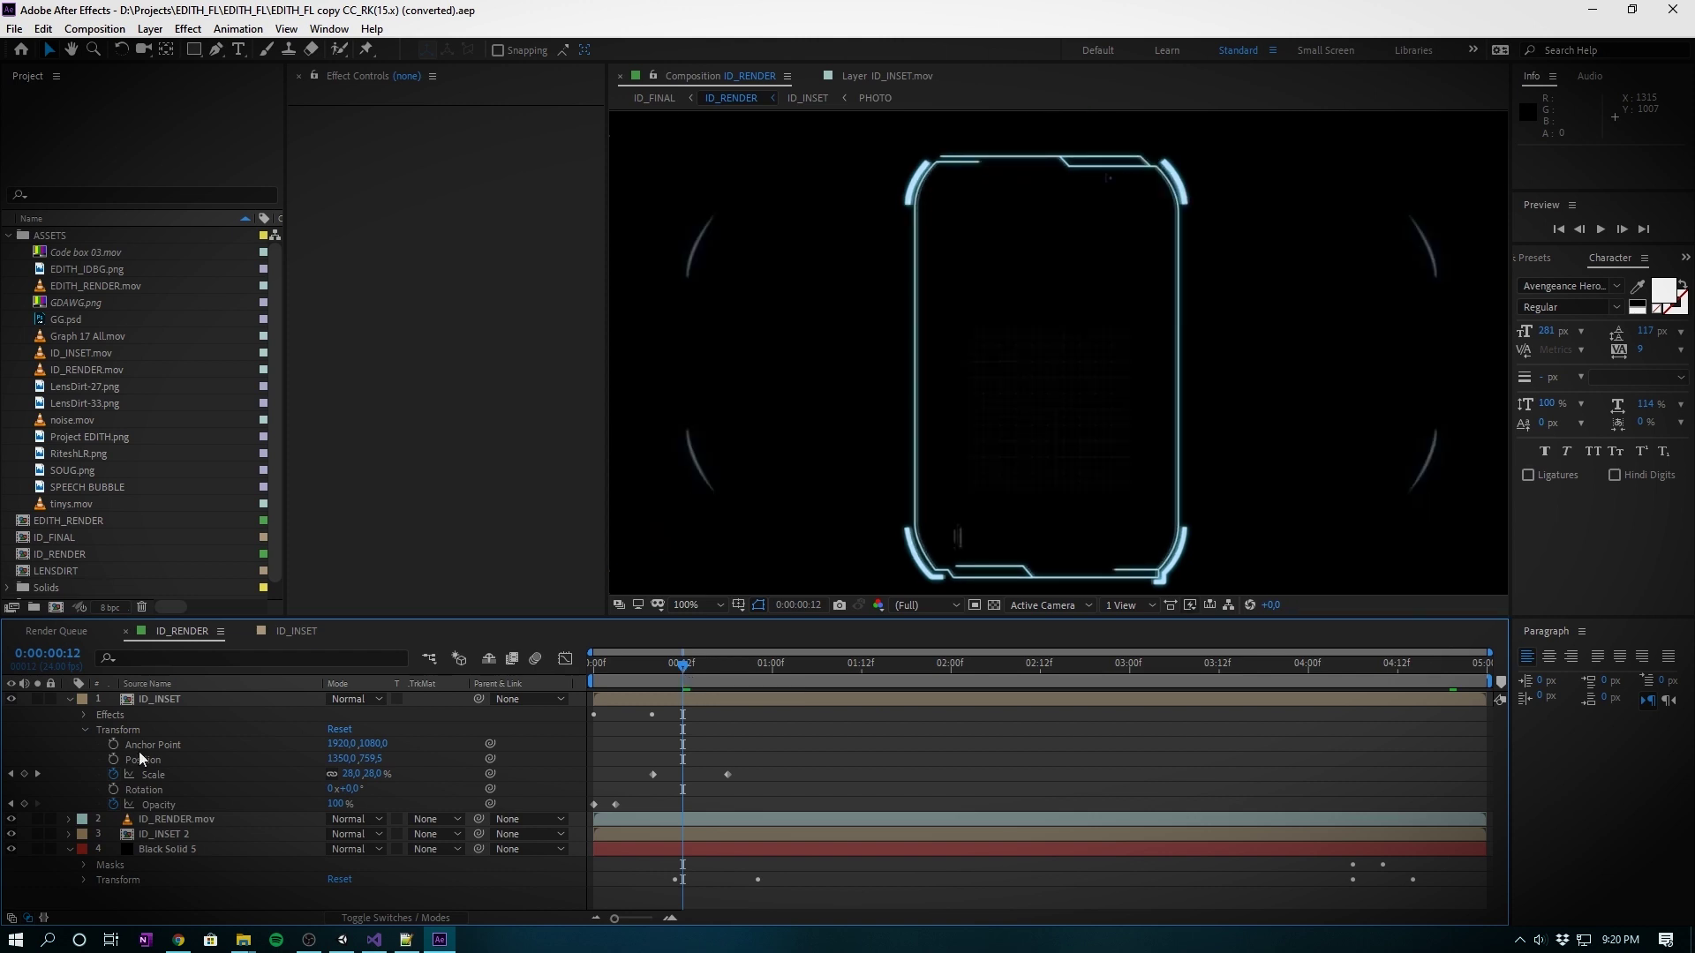
click(71, 699)
scroll(88, 512, down, 1)
double_click(52, 522)
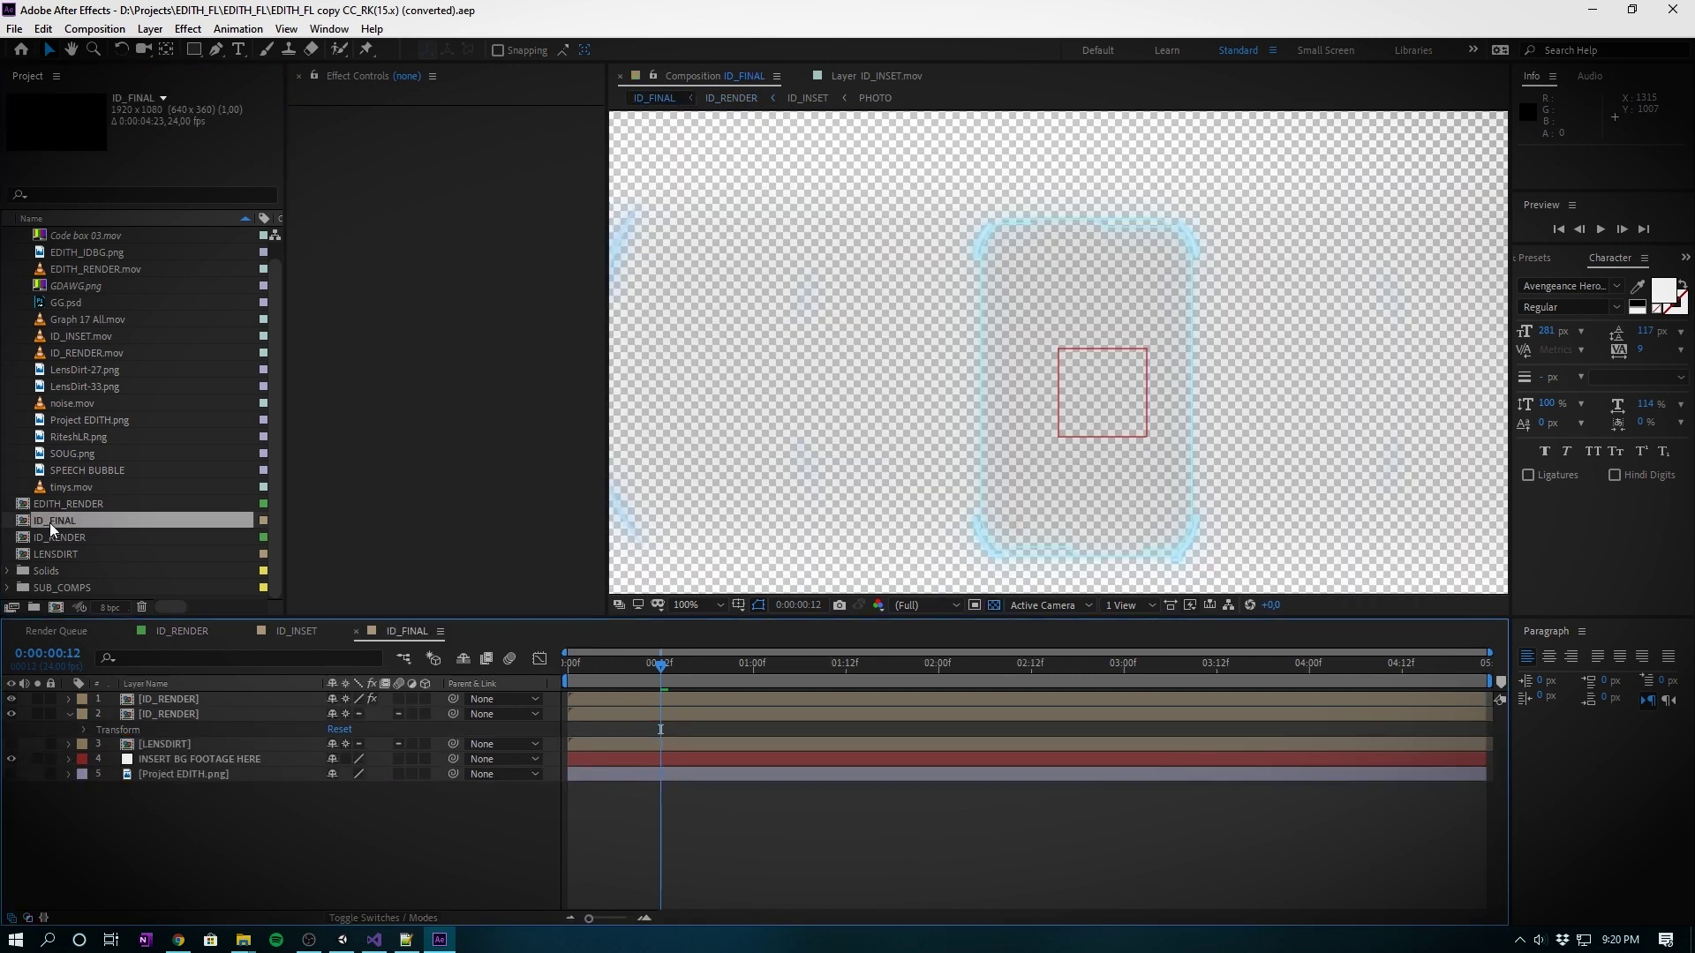
double_click(62, 504)
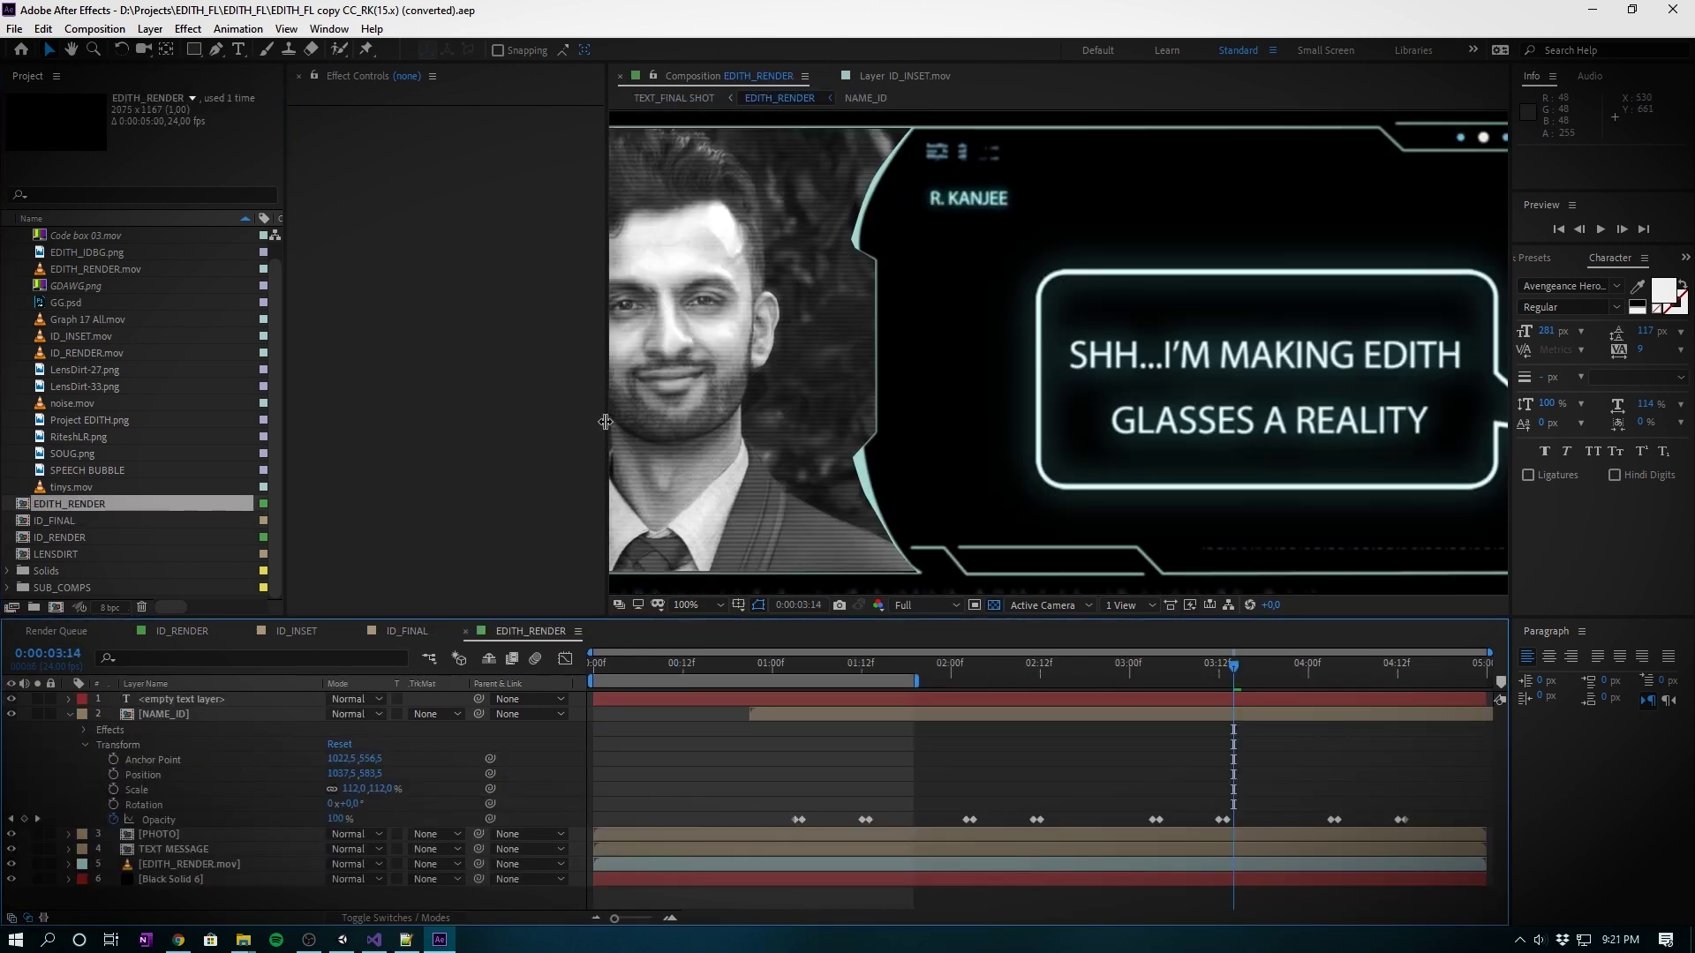
drag(605, 422, 458, 422)
click(297, 76)
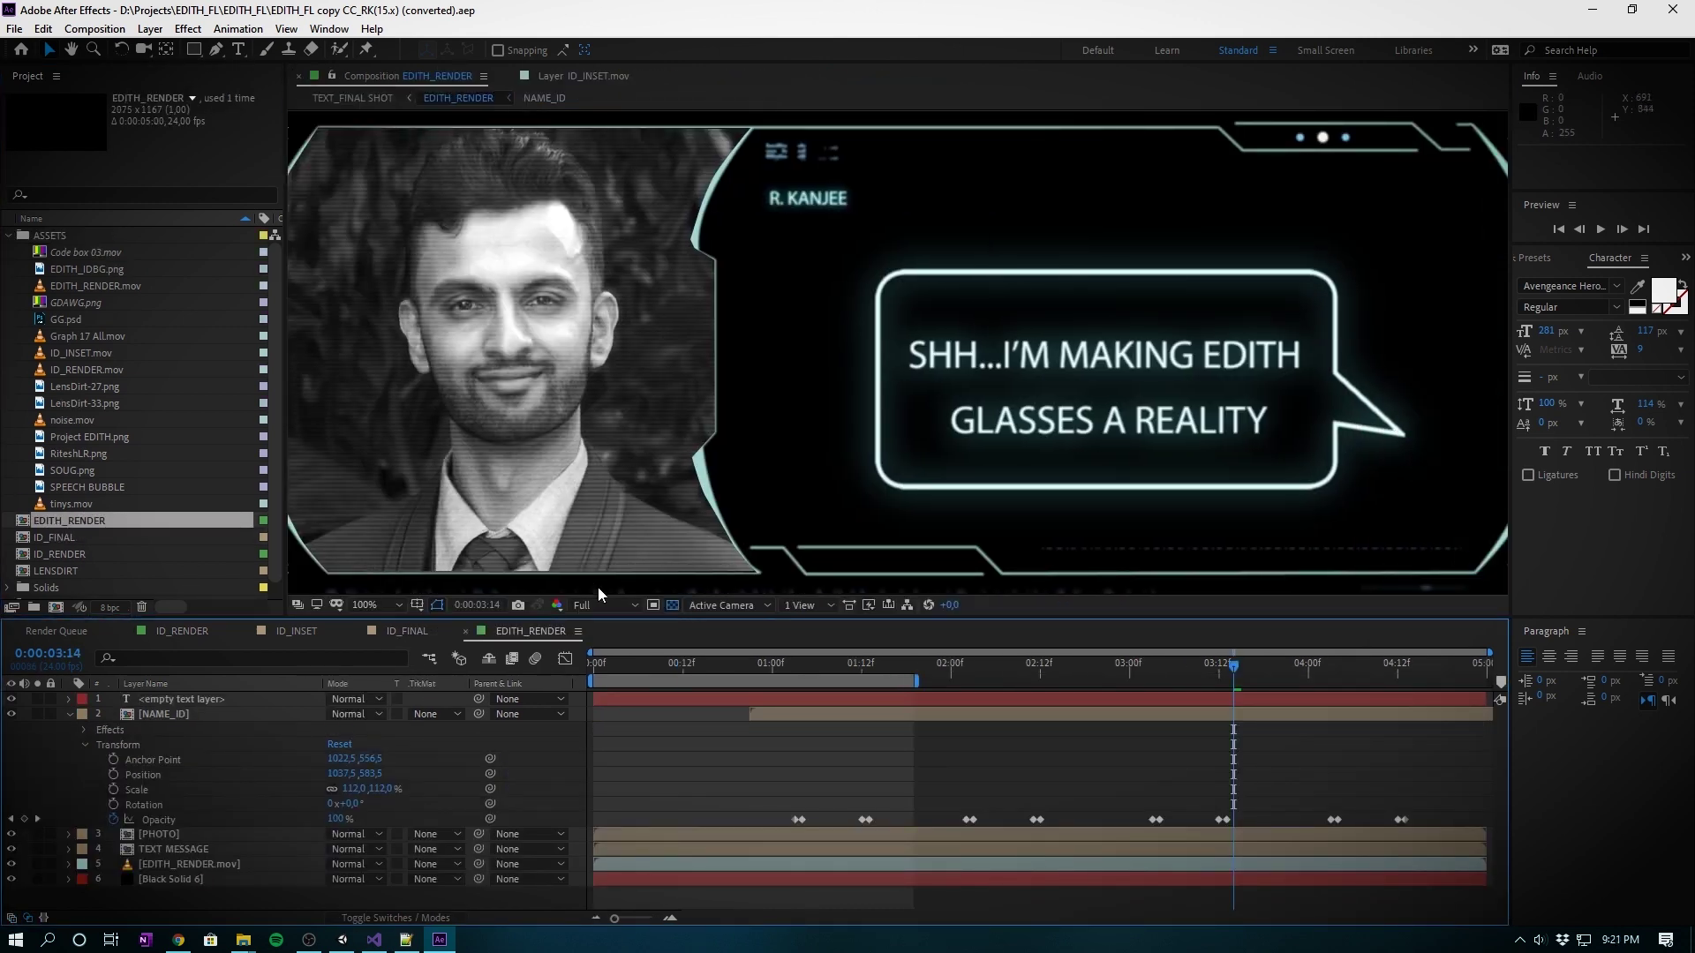
double_click(62, 538)
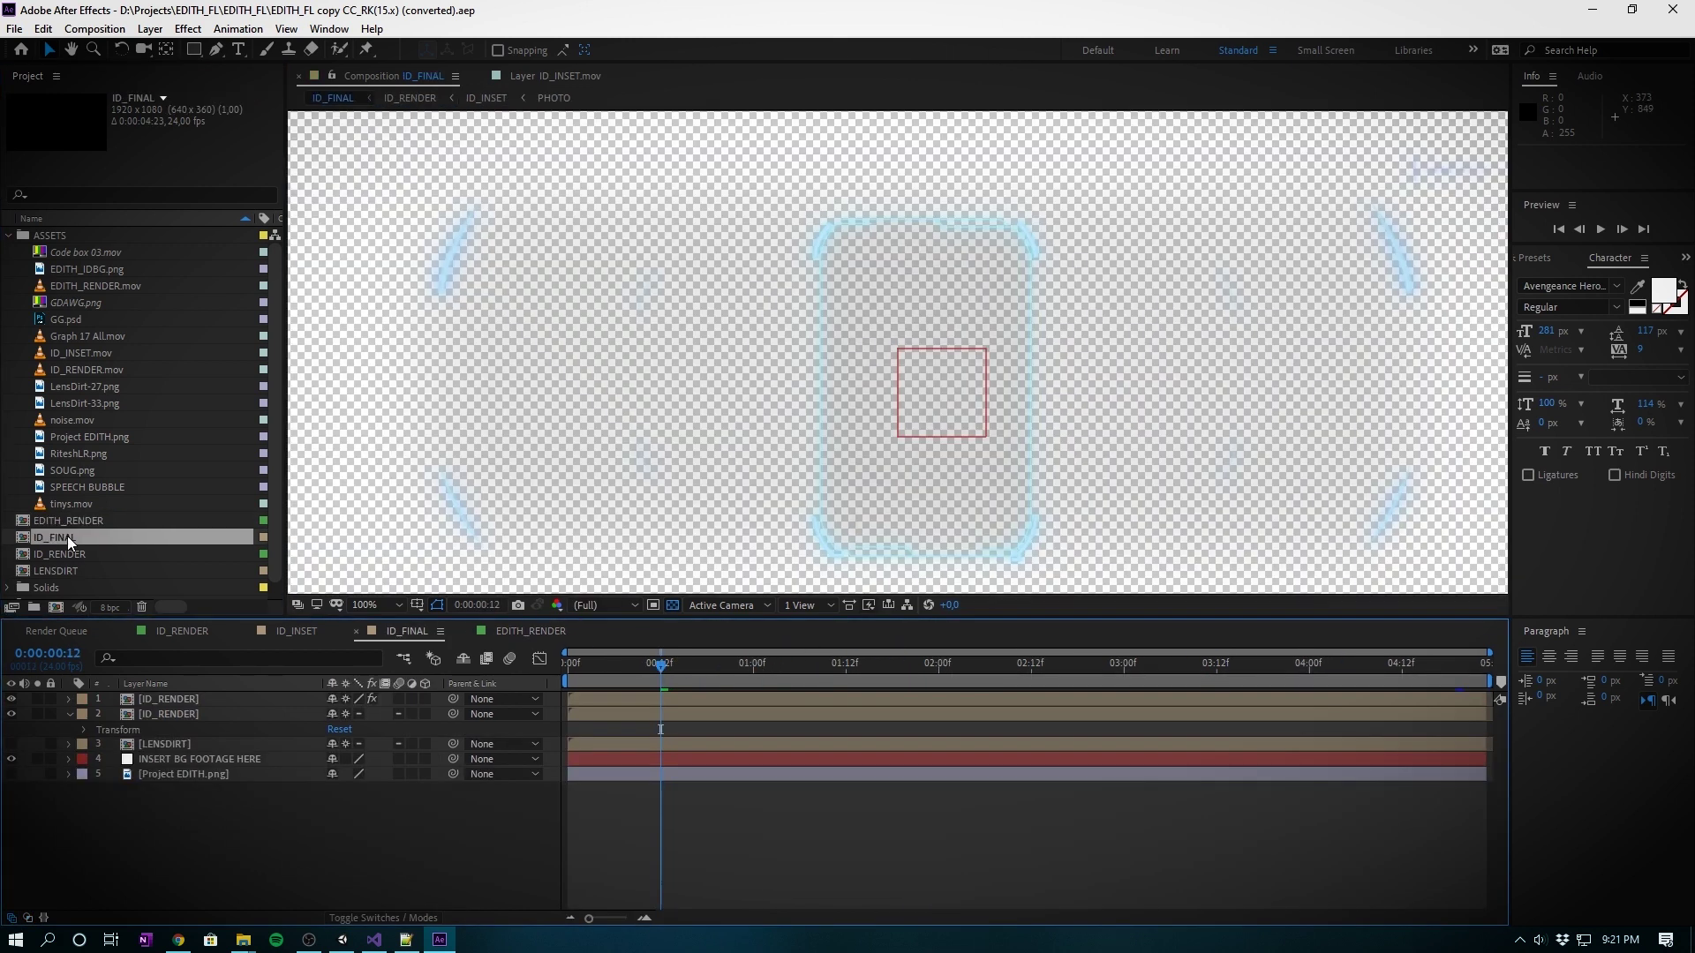
- Move ID_FINAL to 0:00:03:12 and lower the preview resolution for faster playback
drag(661, 666, 1379, 697)
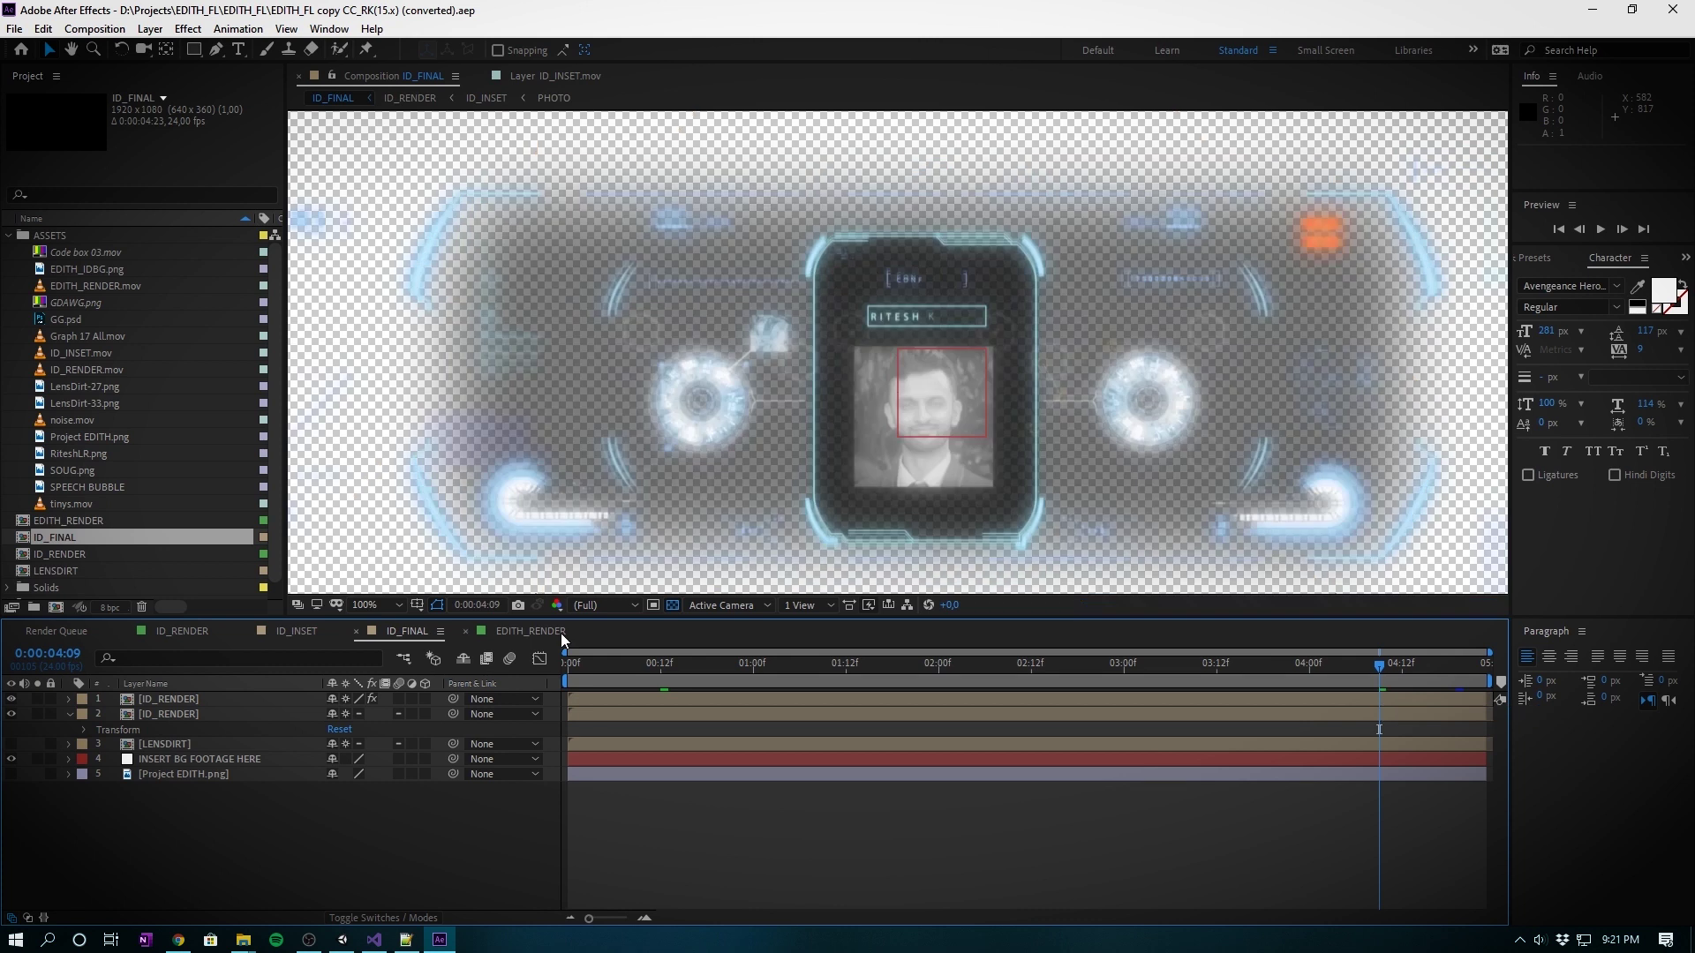
click(602, 604)
click(600, 689)
click(603, 604)
click(600, 703)
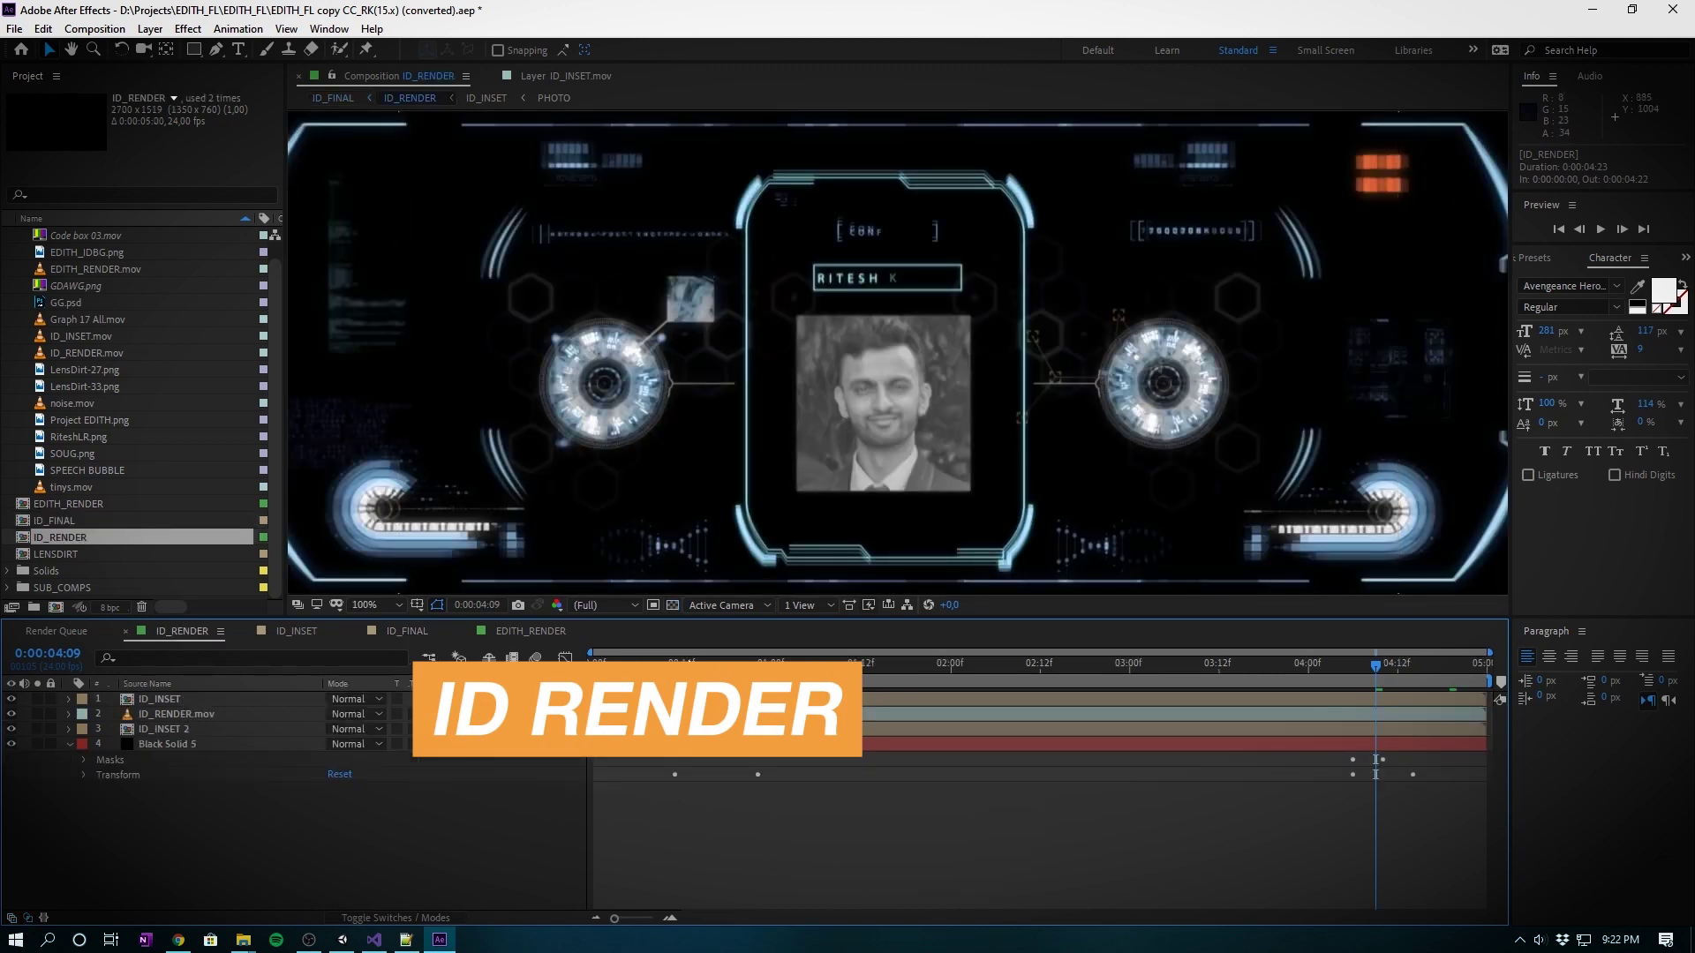
- Play the ID HUD animation from the start, stop at 0:00:03:18, and open ID_INSET
key(Home)
key(space)
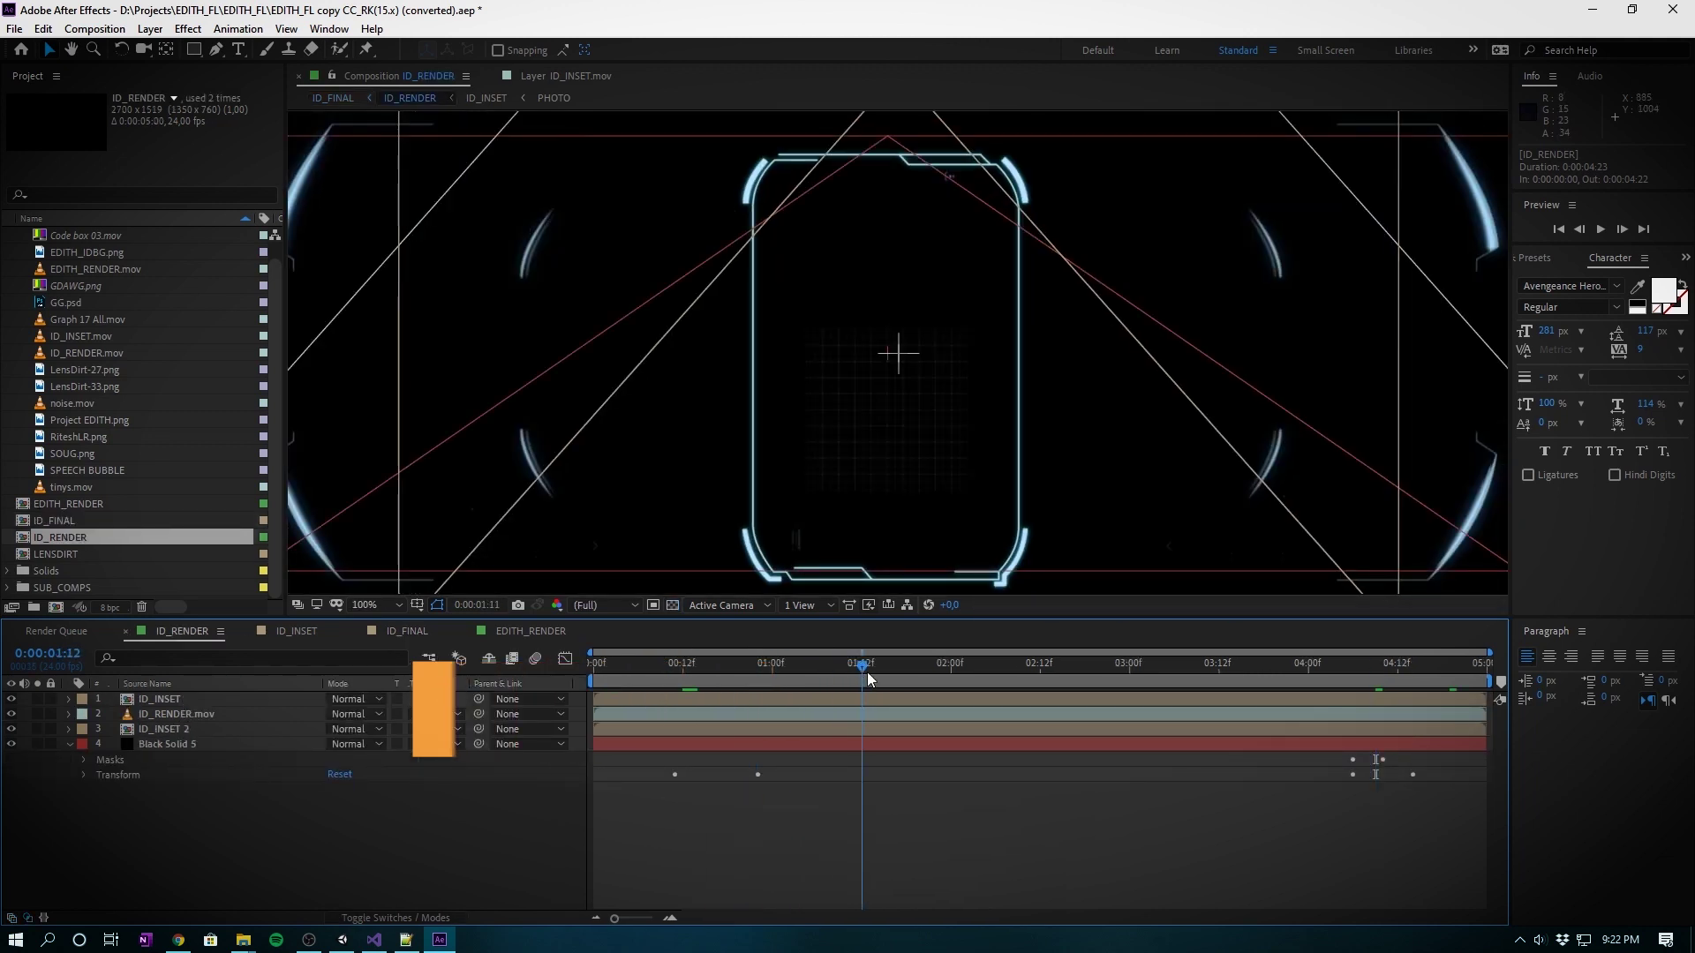
click(1025, 668)
click(1107, 667)
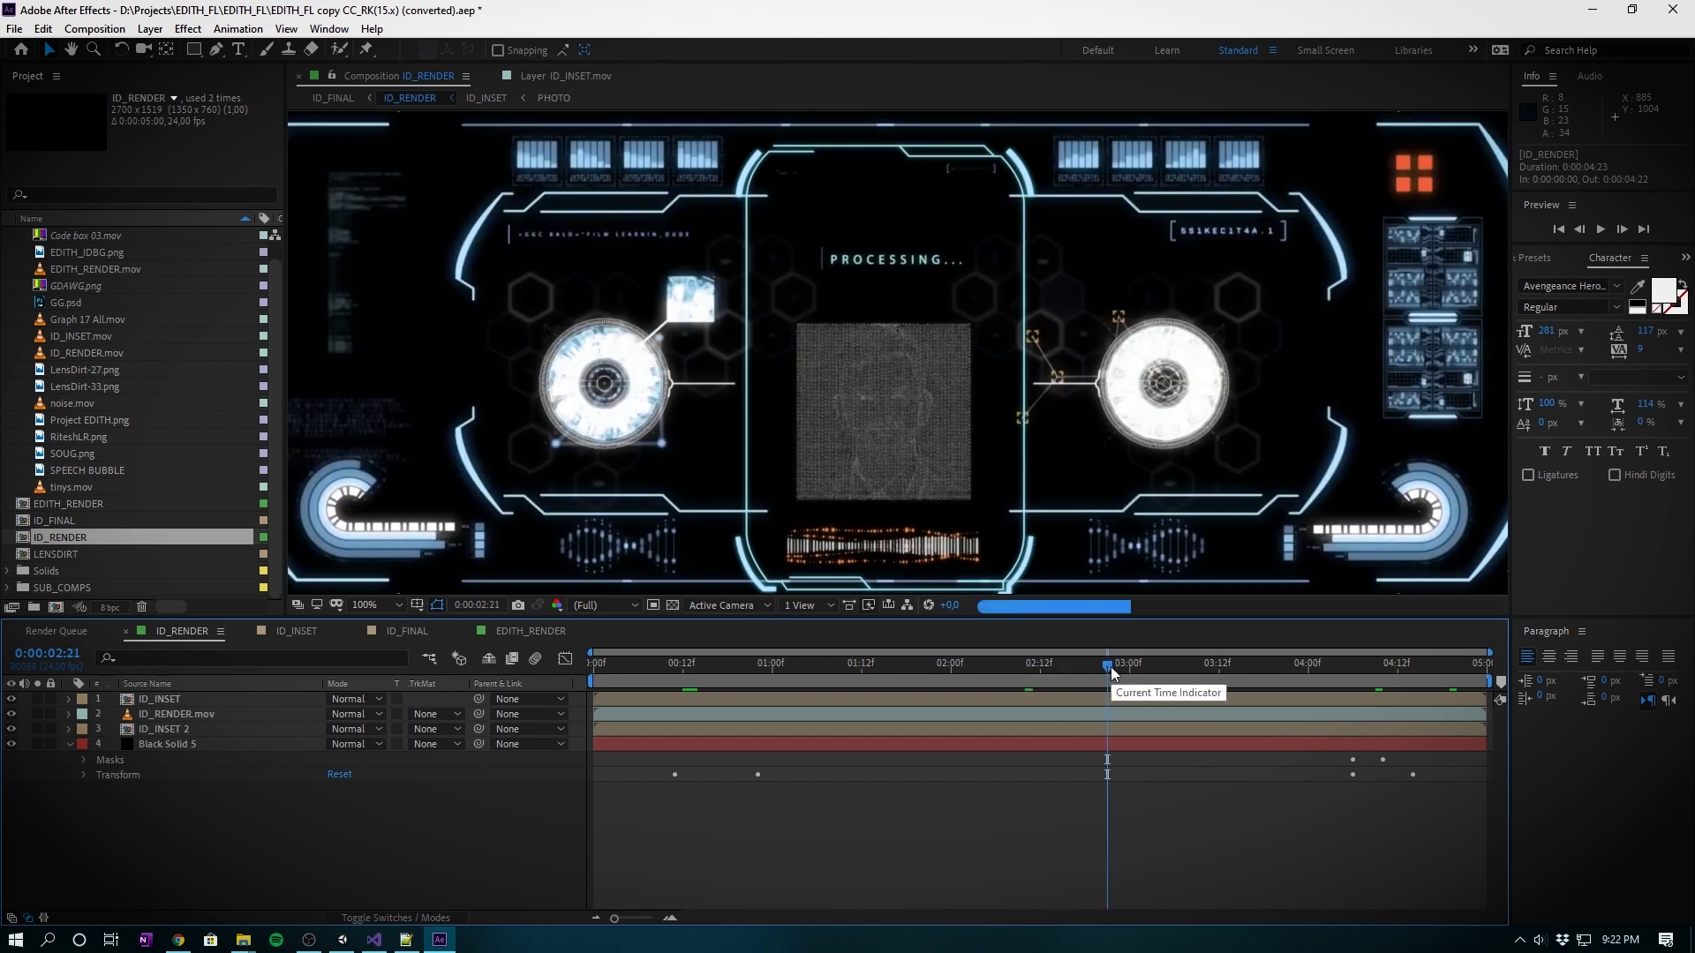
click(1263, 667)
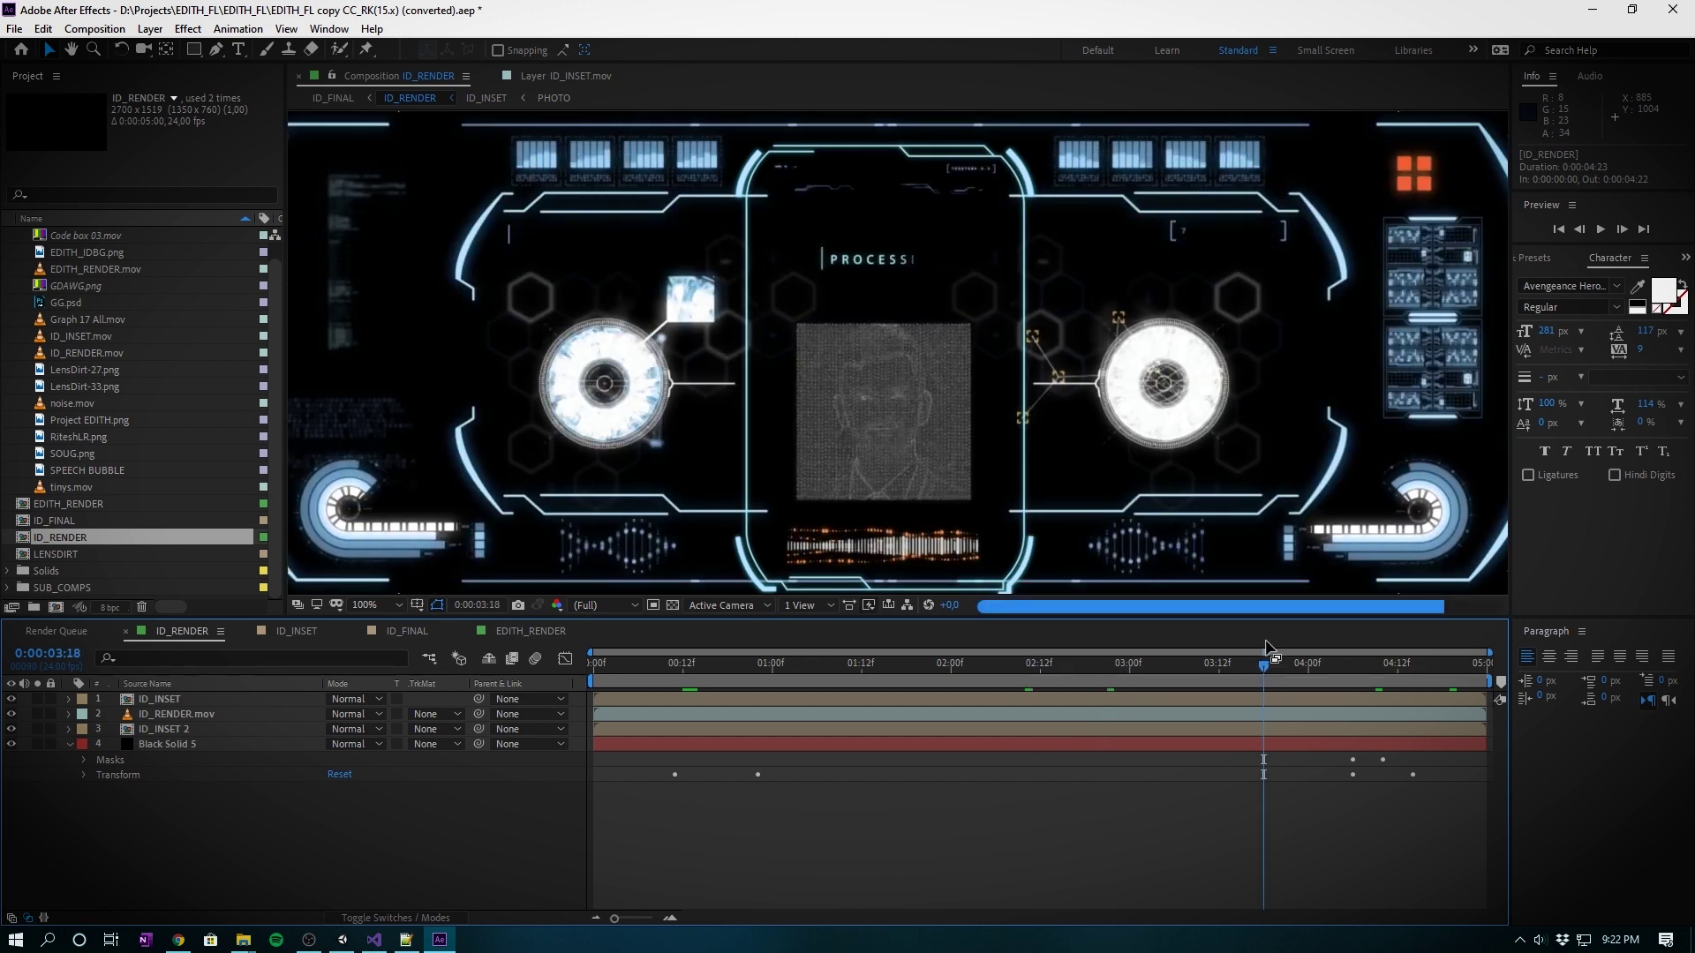
scroll(1187, 505, down, 2)
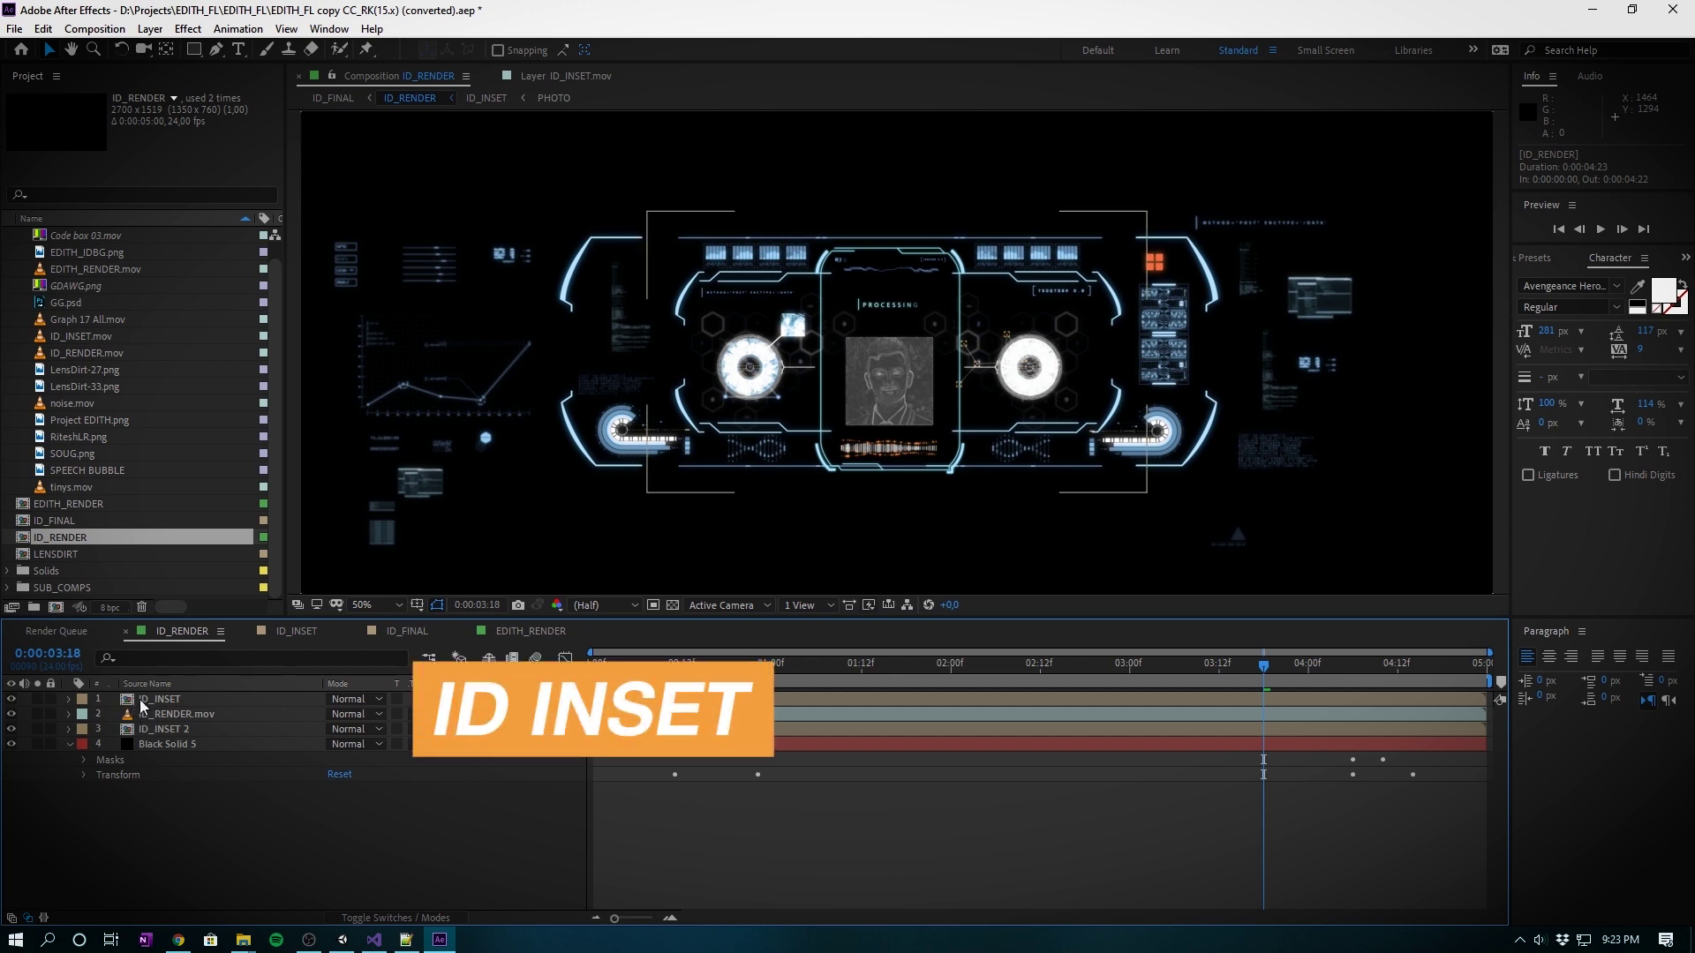
double_click(142, 703)
- Open the PHOTO precomp inside ID_INSET and select the original portrait layer
click(158, 715)
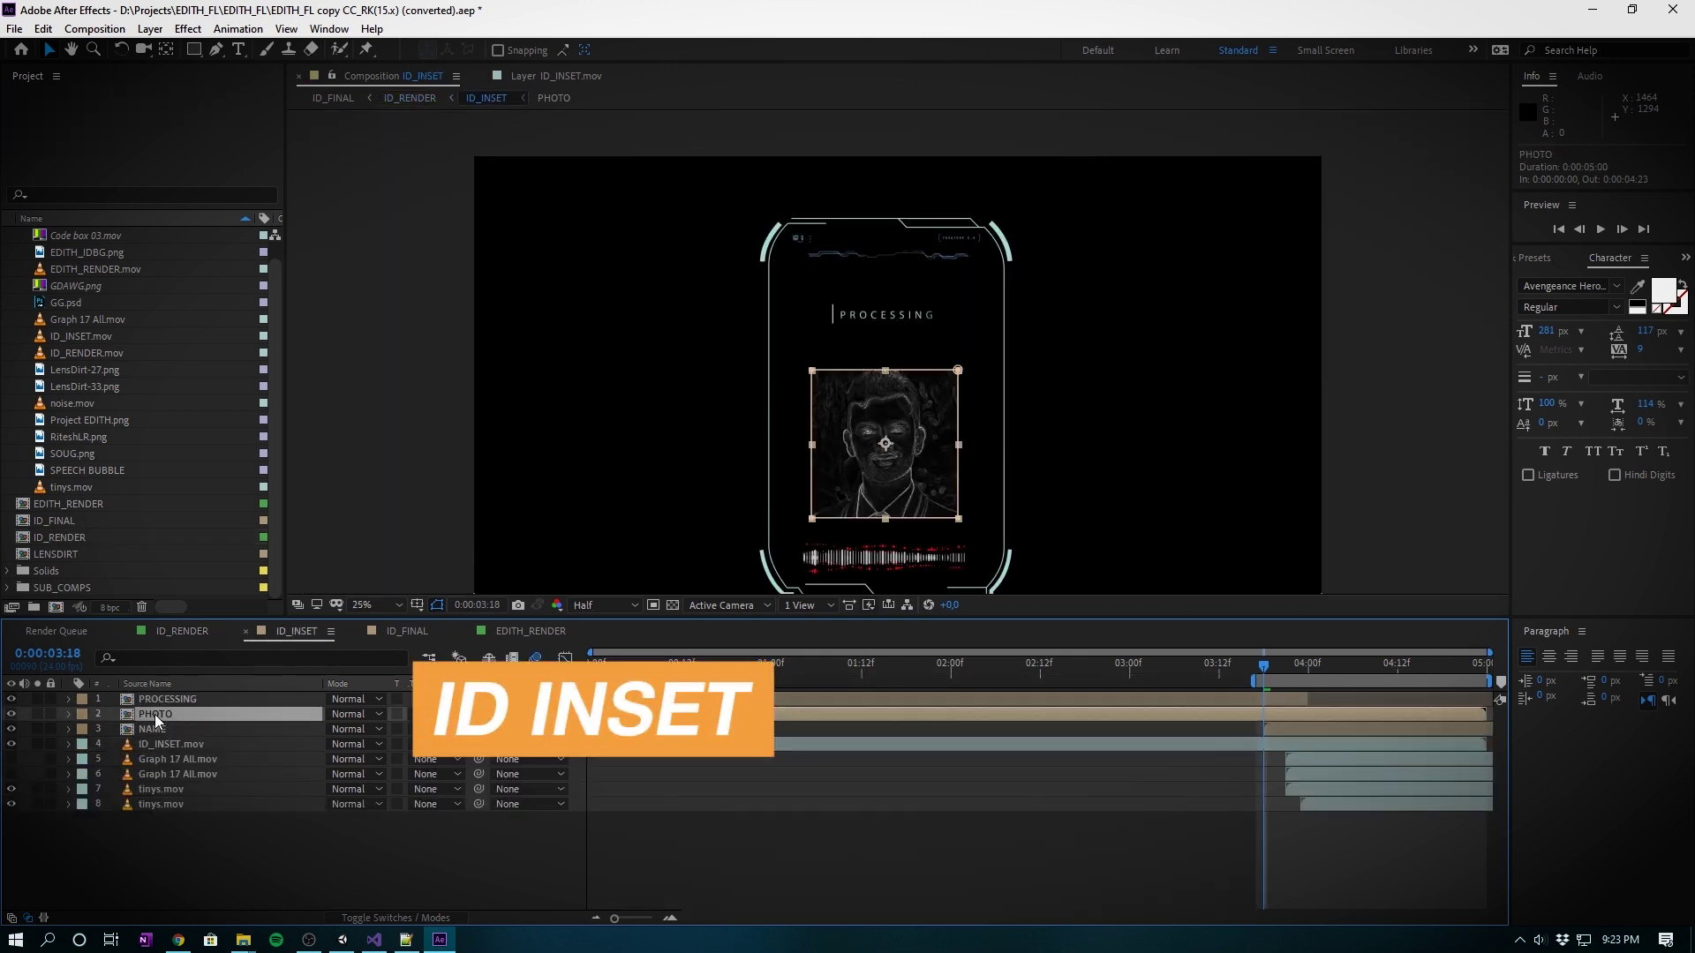
double_click(166, 715)
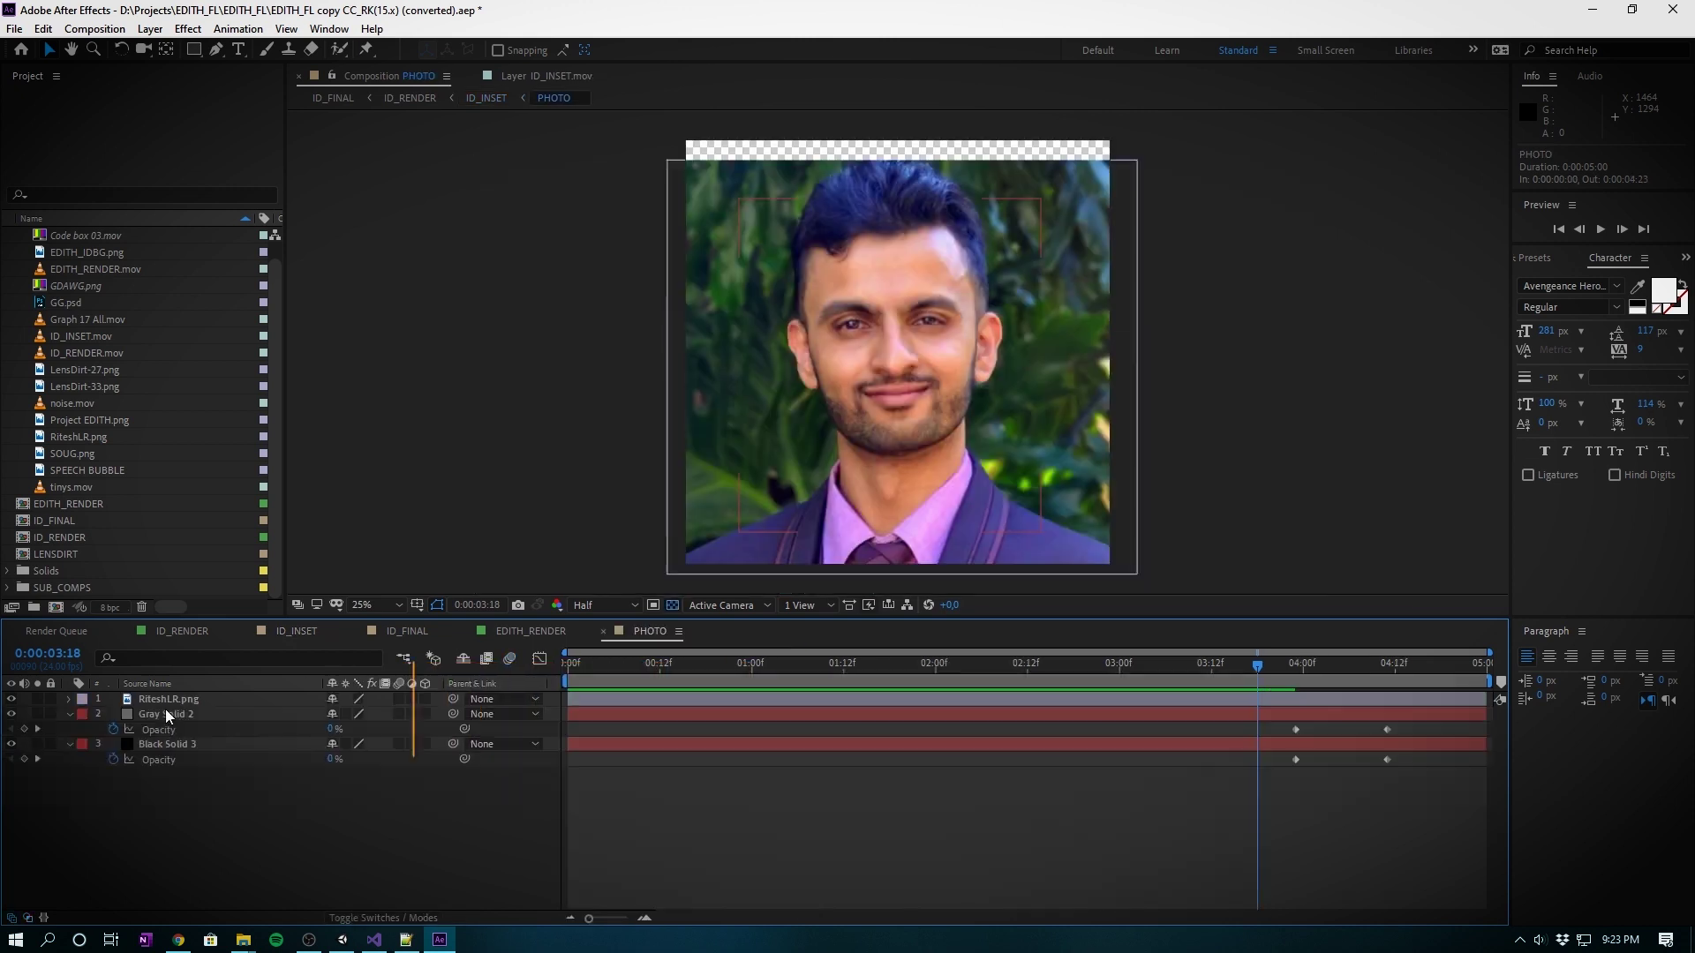
click(167, 699)
- Browse File Explorer to the Phase 2 raw images folder holding images.jpg
mouse_move(243, 939)
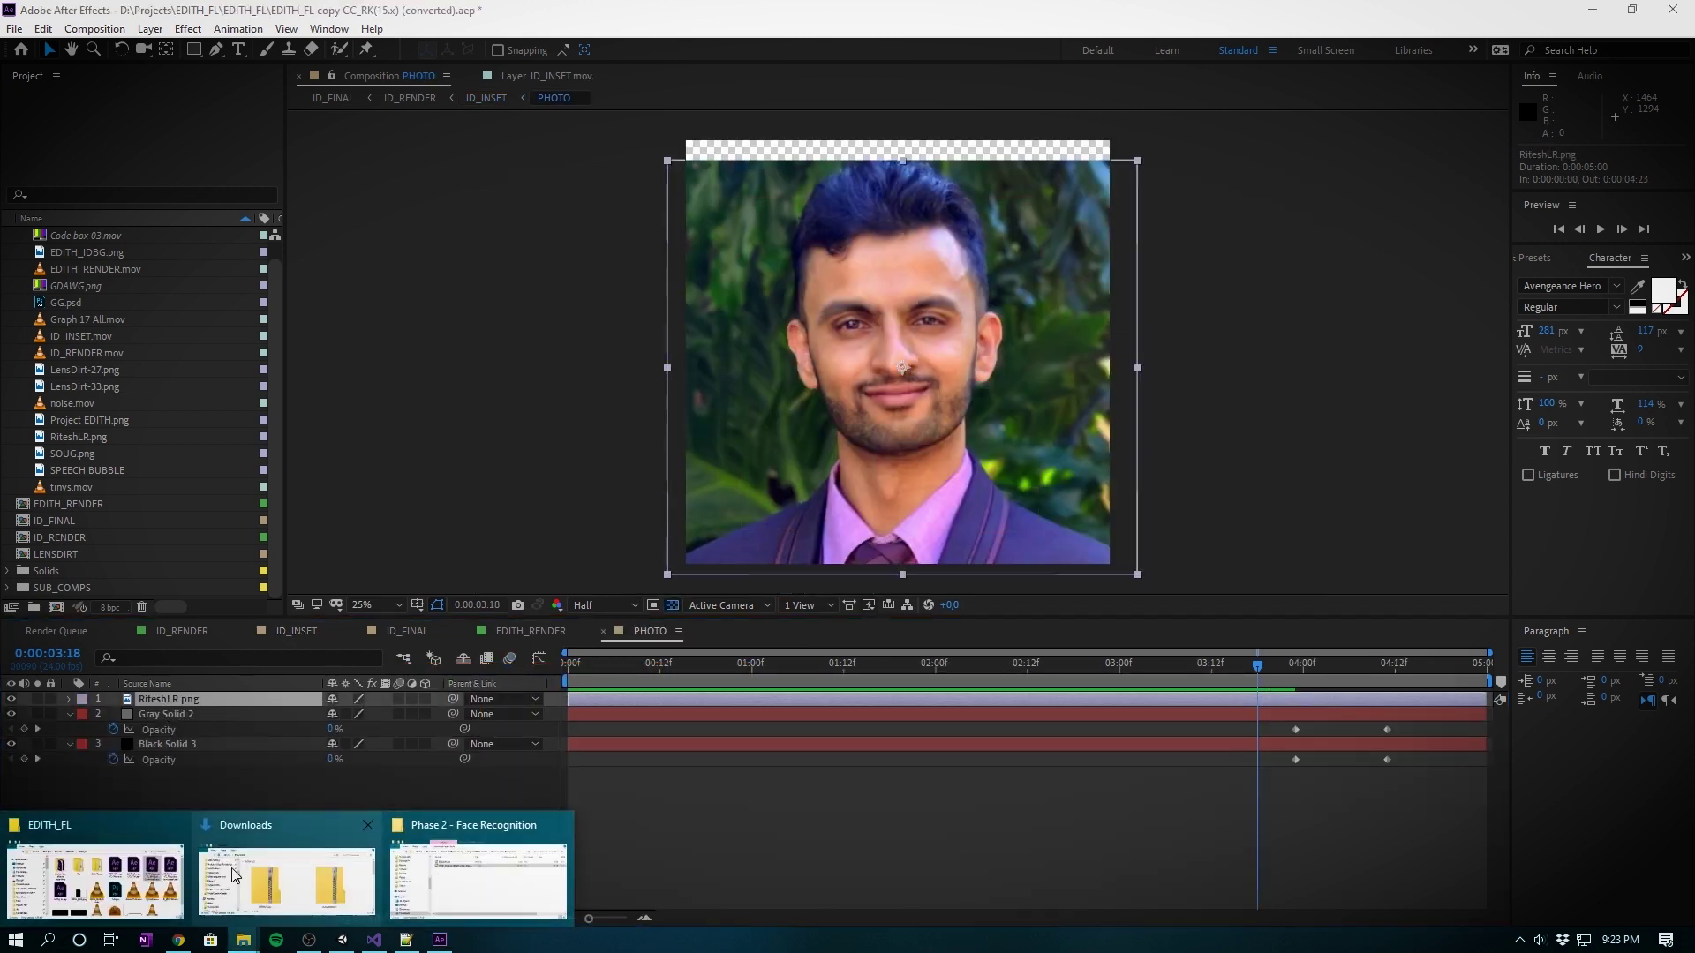
click(151, 827)
click(481, 879)
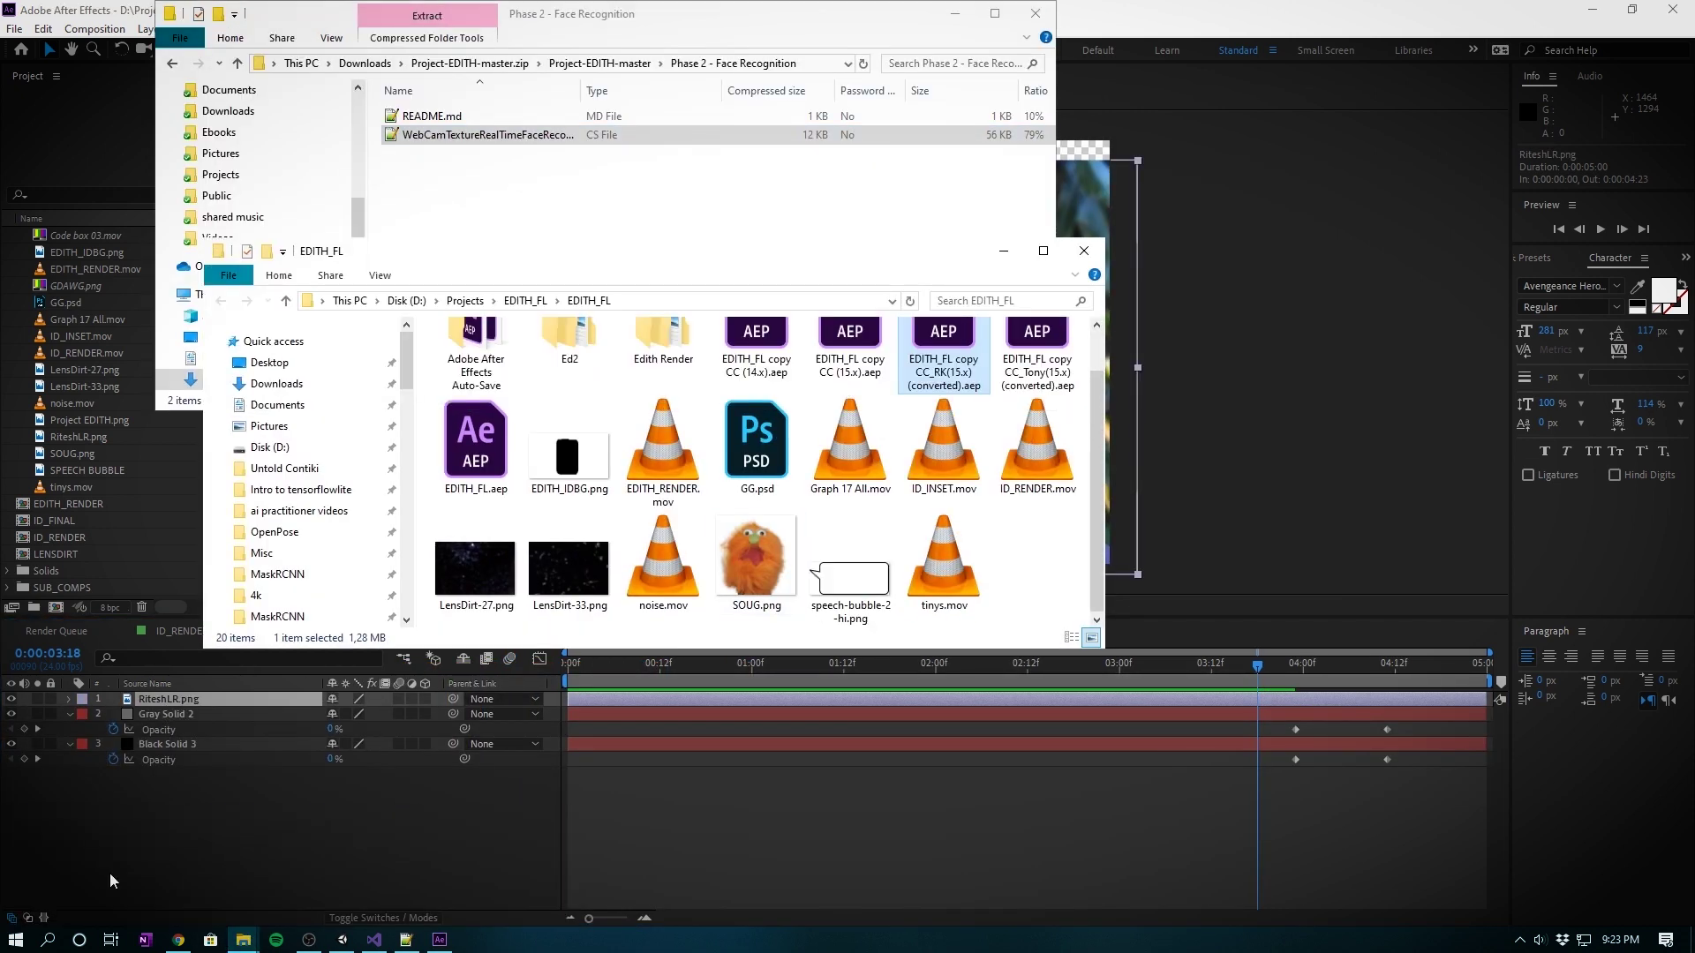
click(286, 301)
scroll(341, 477, down, 5)
click(305, 453)
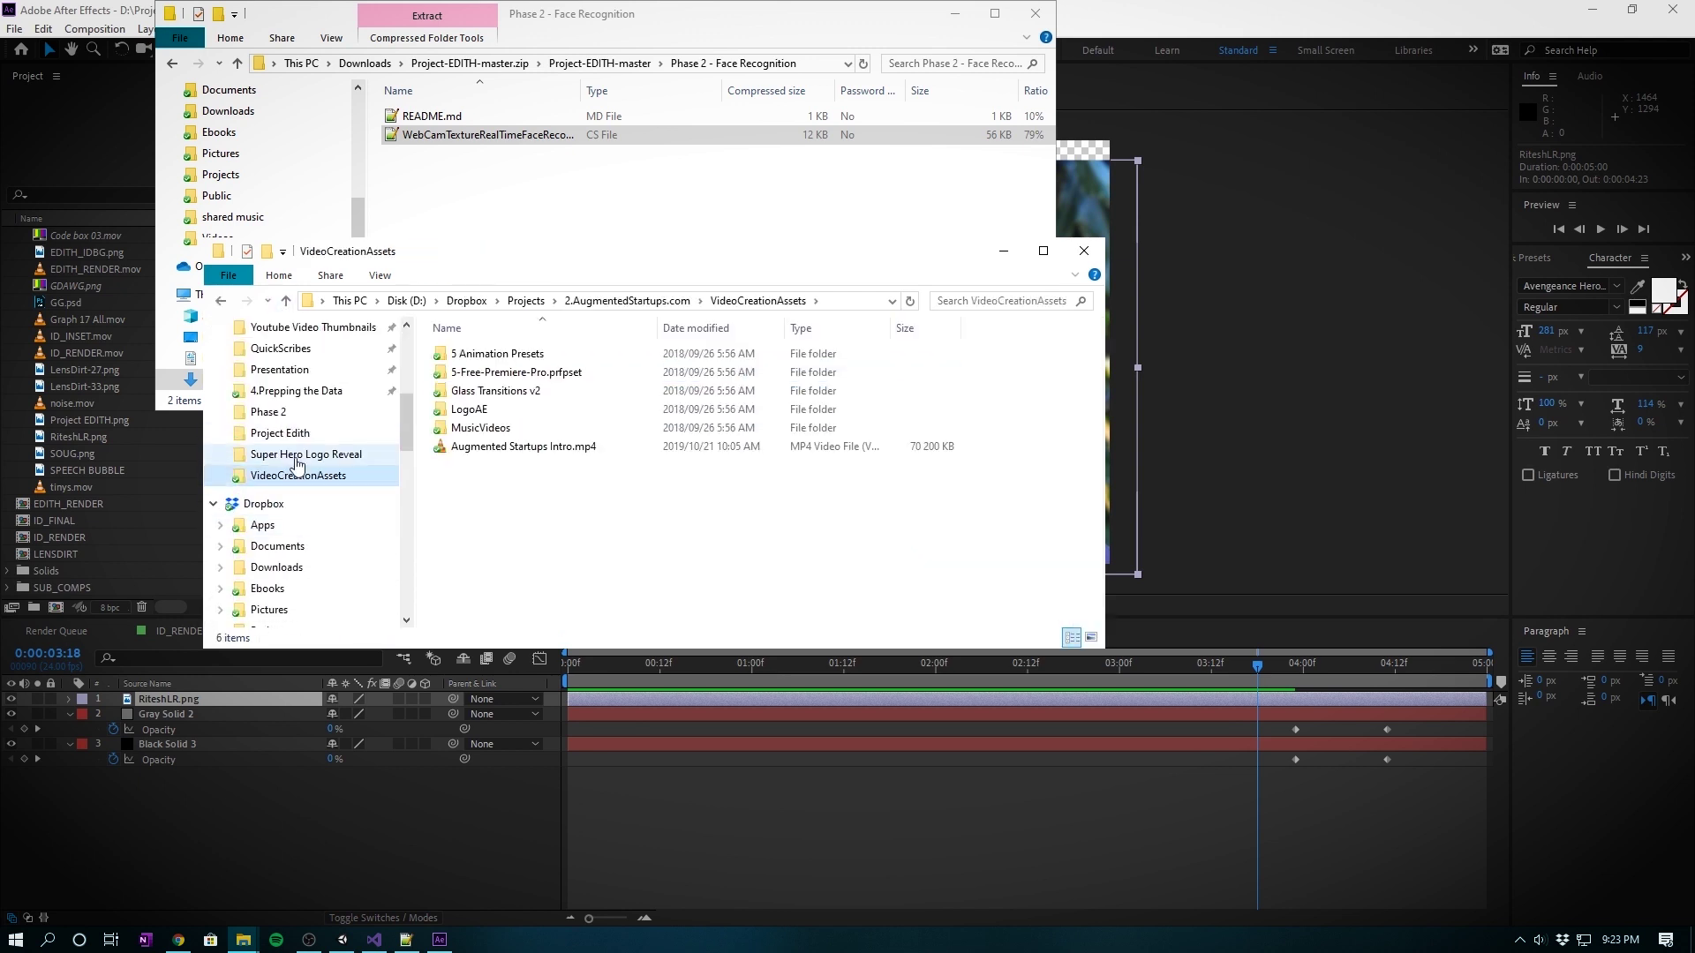
click(268, 412)
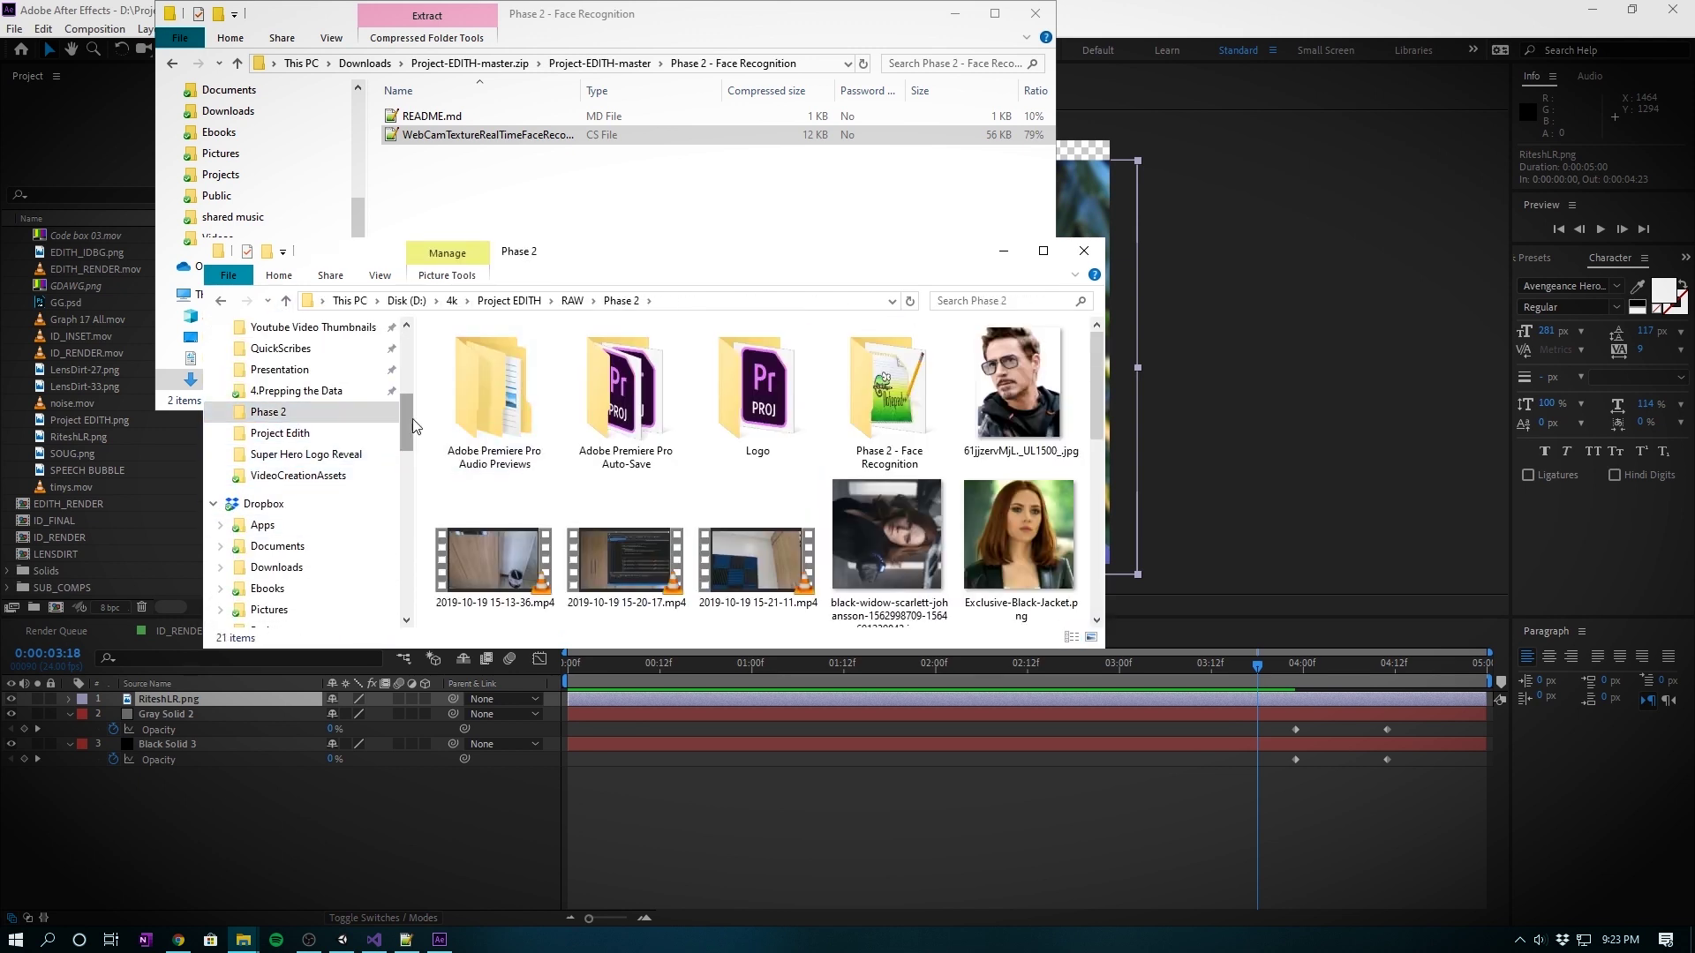
drag(411, 422, 319, 420)
key(alt+Tab)
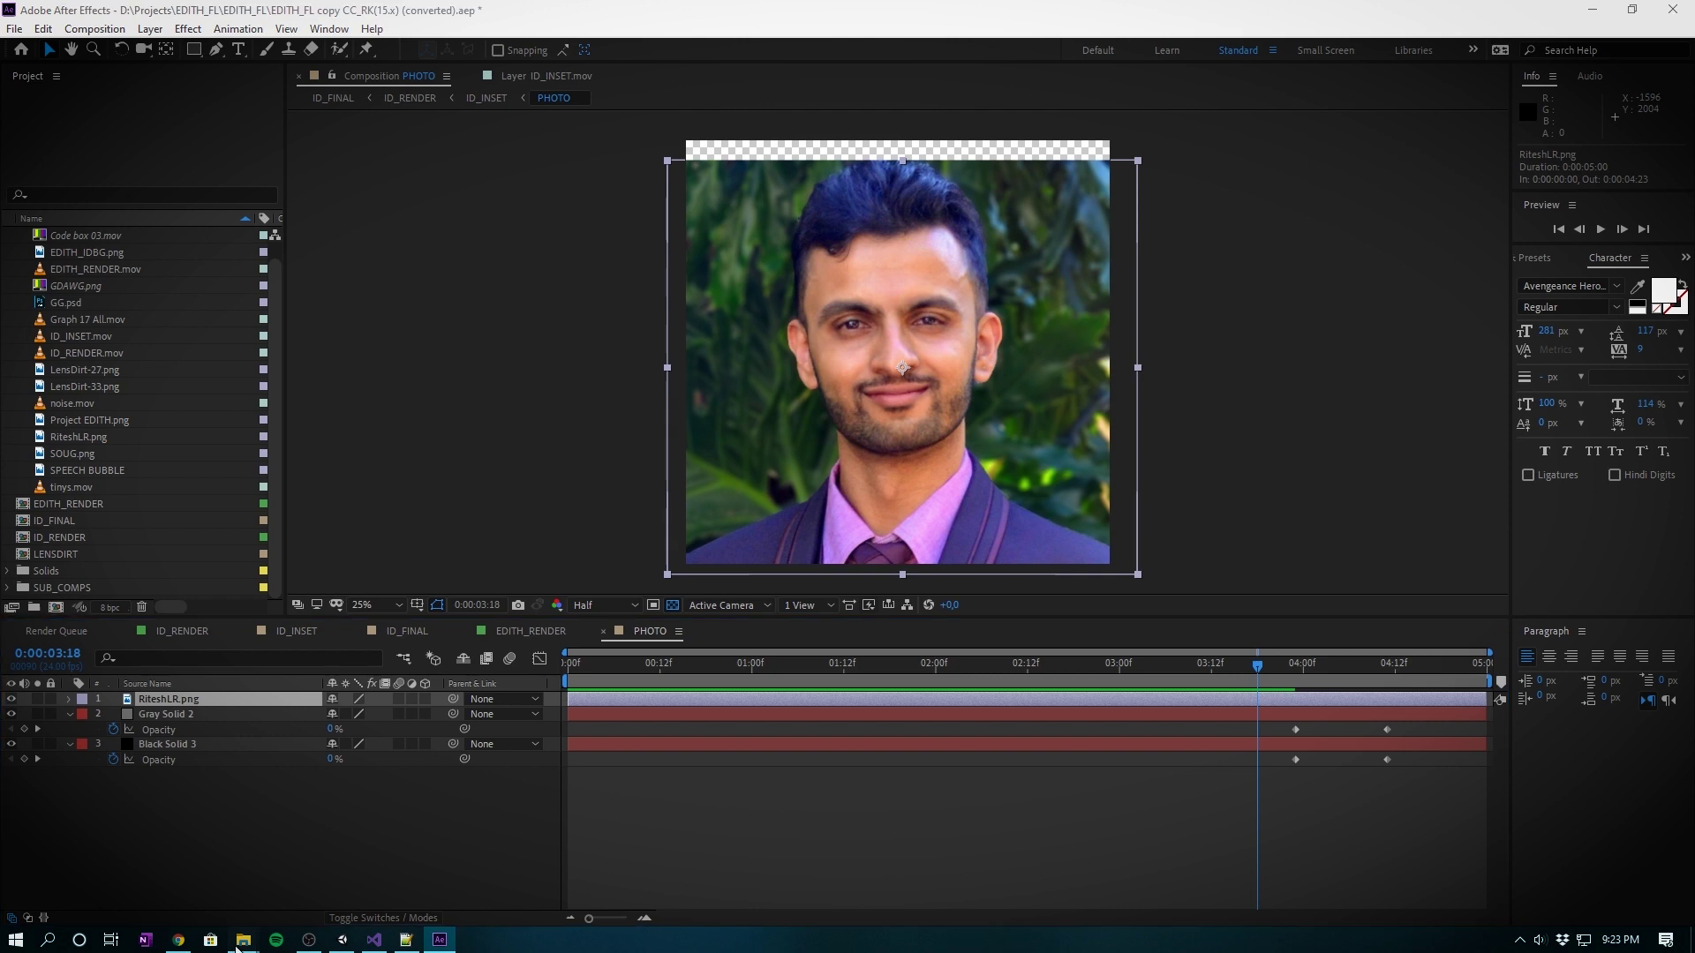
key(alt+Tab)
scroll(893, 393, down, 5)
- Import images.jpg into PHOTO, hide the old portrait, and scale and position it to fill the frame
drag(340, 413, 60, 432)
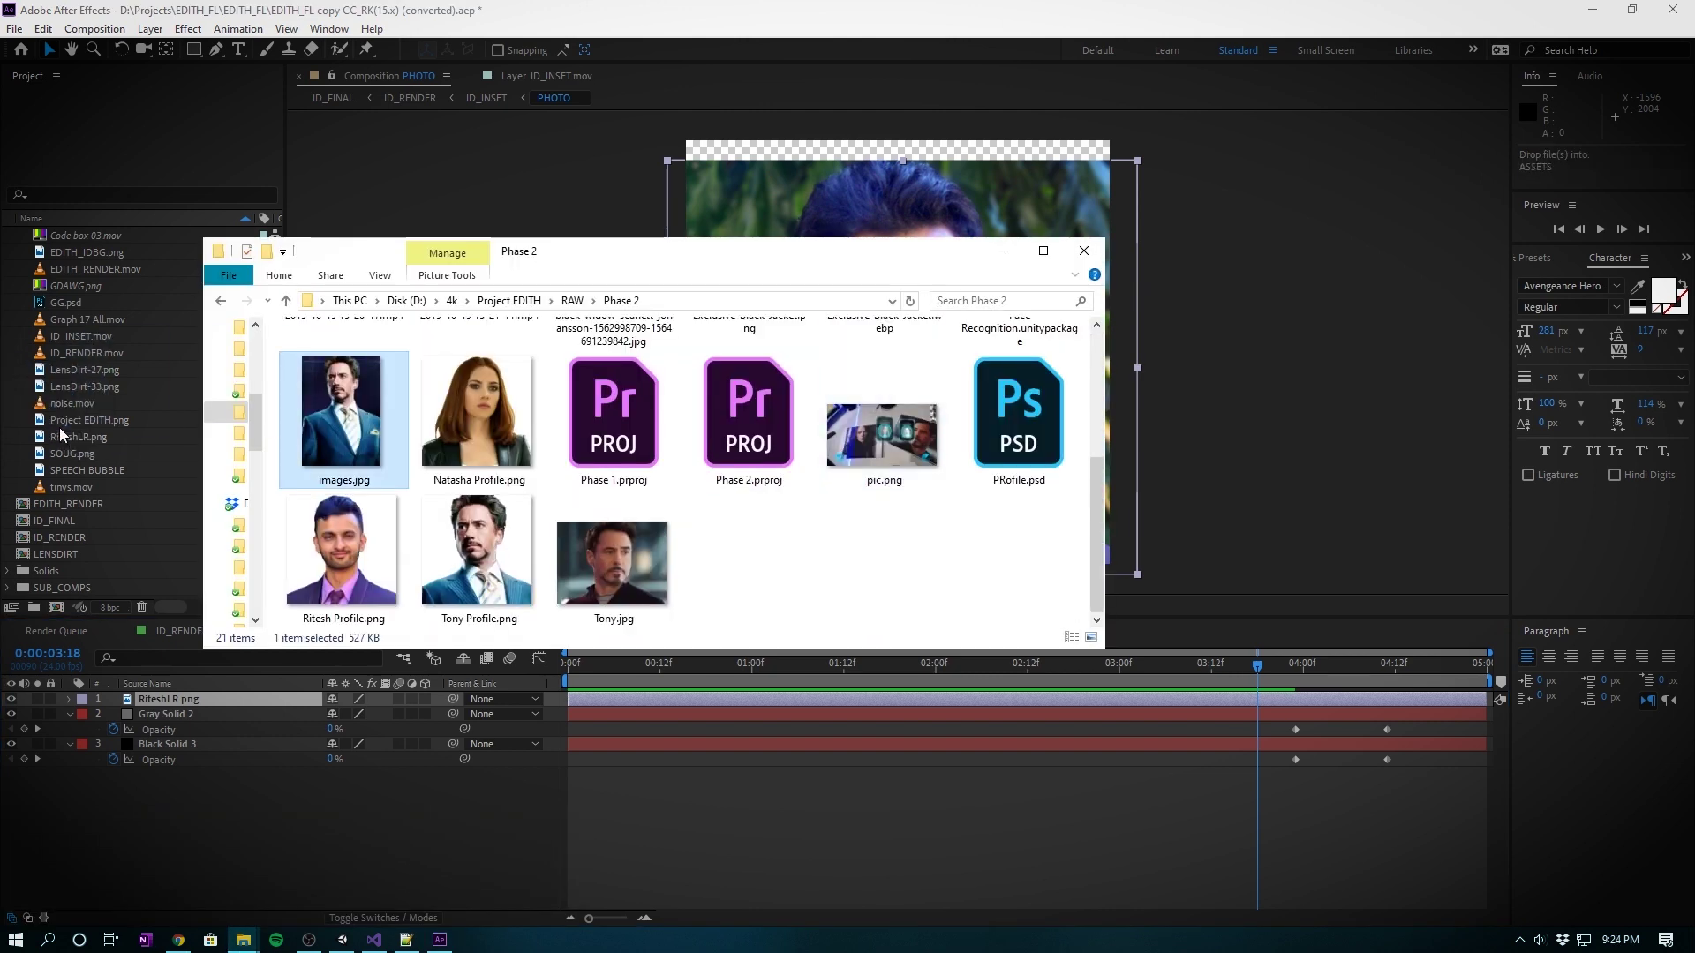
drag(74, 368, 221, 707)
click(11, 699)
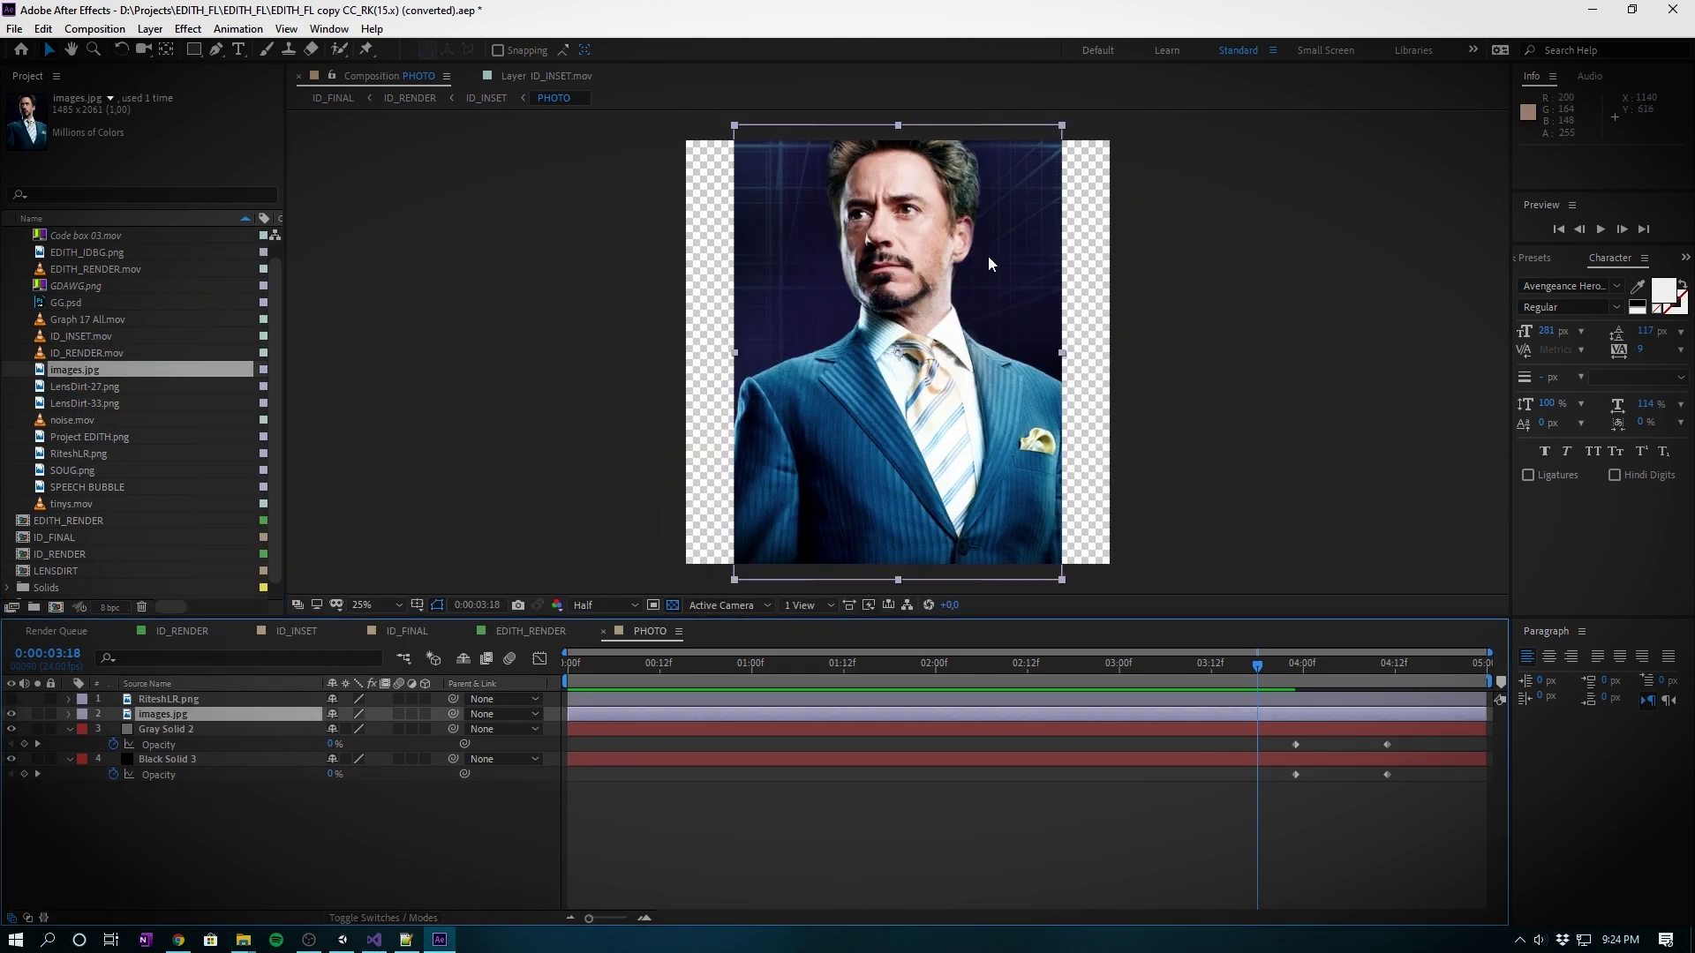
drag(883, 358, 887, 421)
mouse_move(1063, 188)
mouse_down()
mouse_move(1123, 130)
mouse_move(1114, 193)
mouse_move(1063, 177)
mouse_up()
- Close EDITH_RENDER, check the confirmed badge in ID_INSET at 0:00:04:14, then reopen ID_RENDER and ID_INSET
click(492, 634)
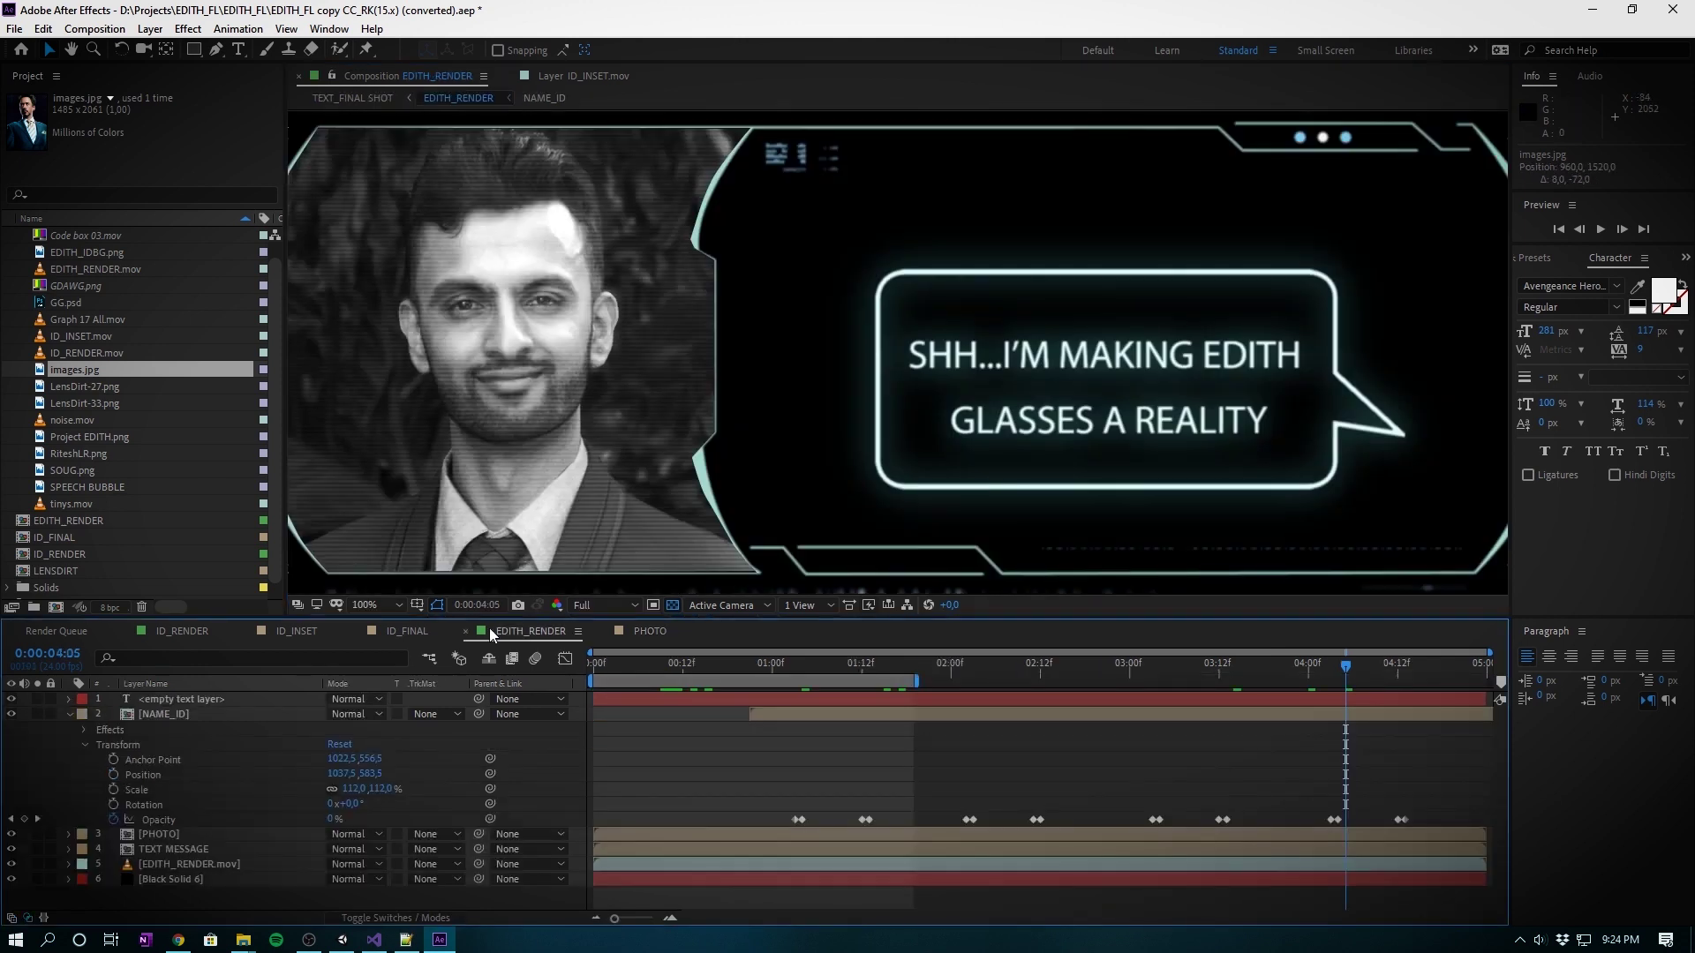
click(466, 631)
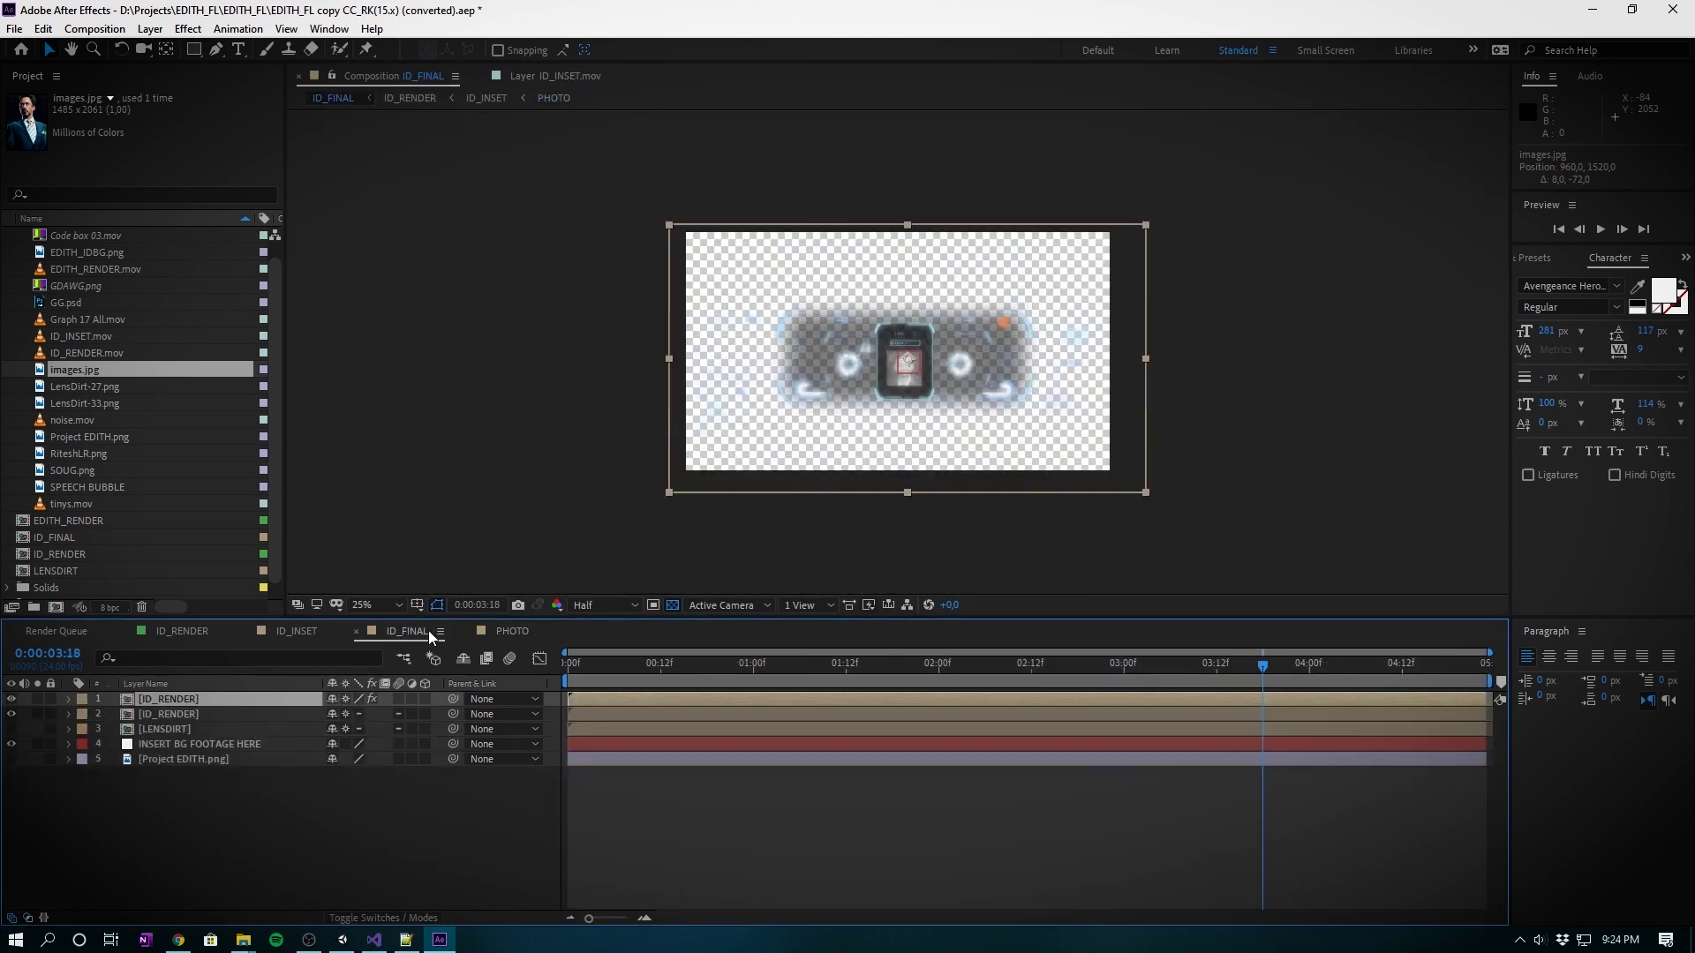
click(300, 632)
key(space)
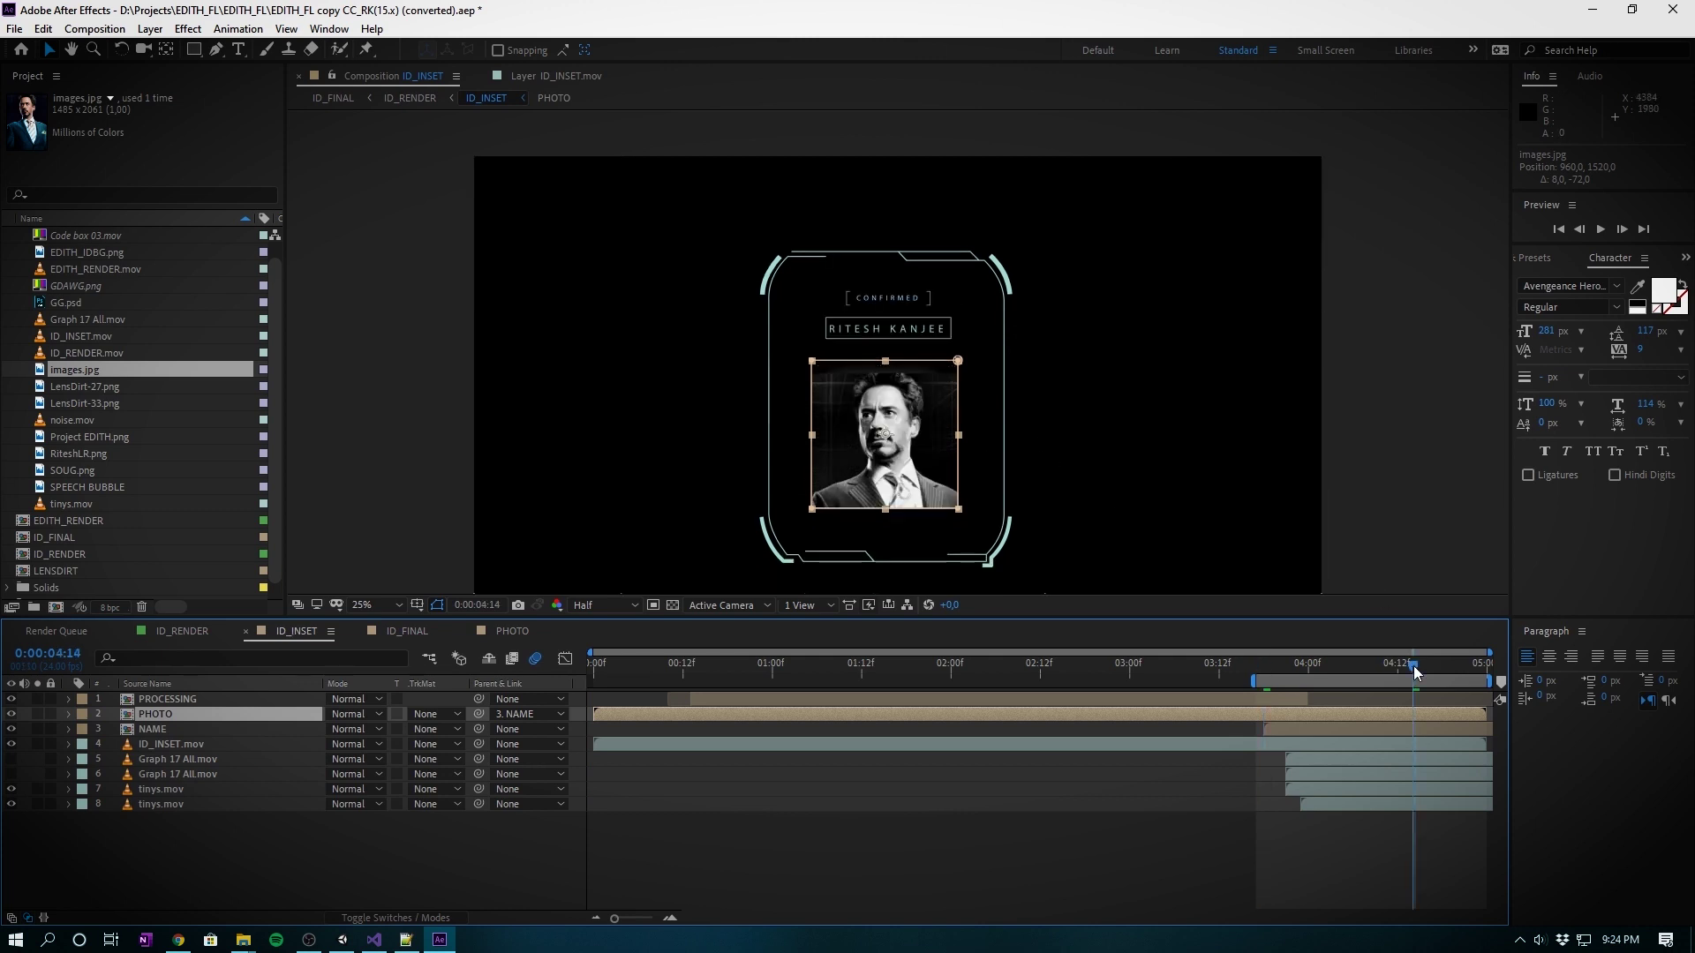
click(1189, 353)
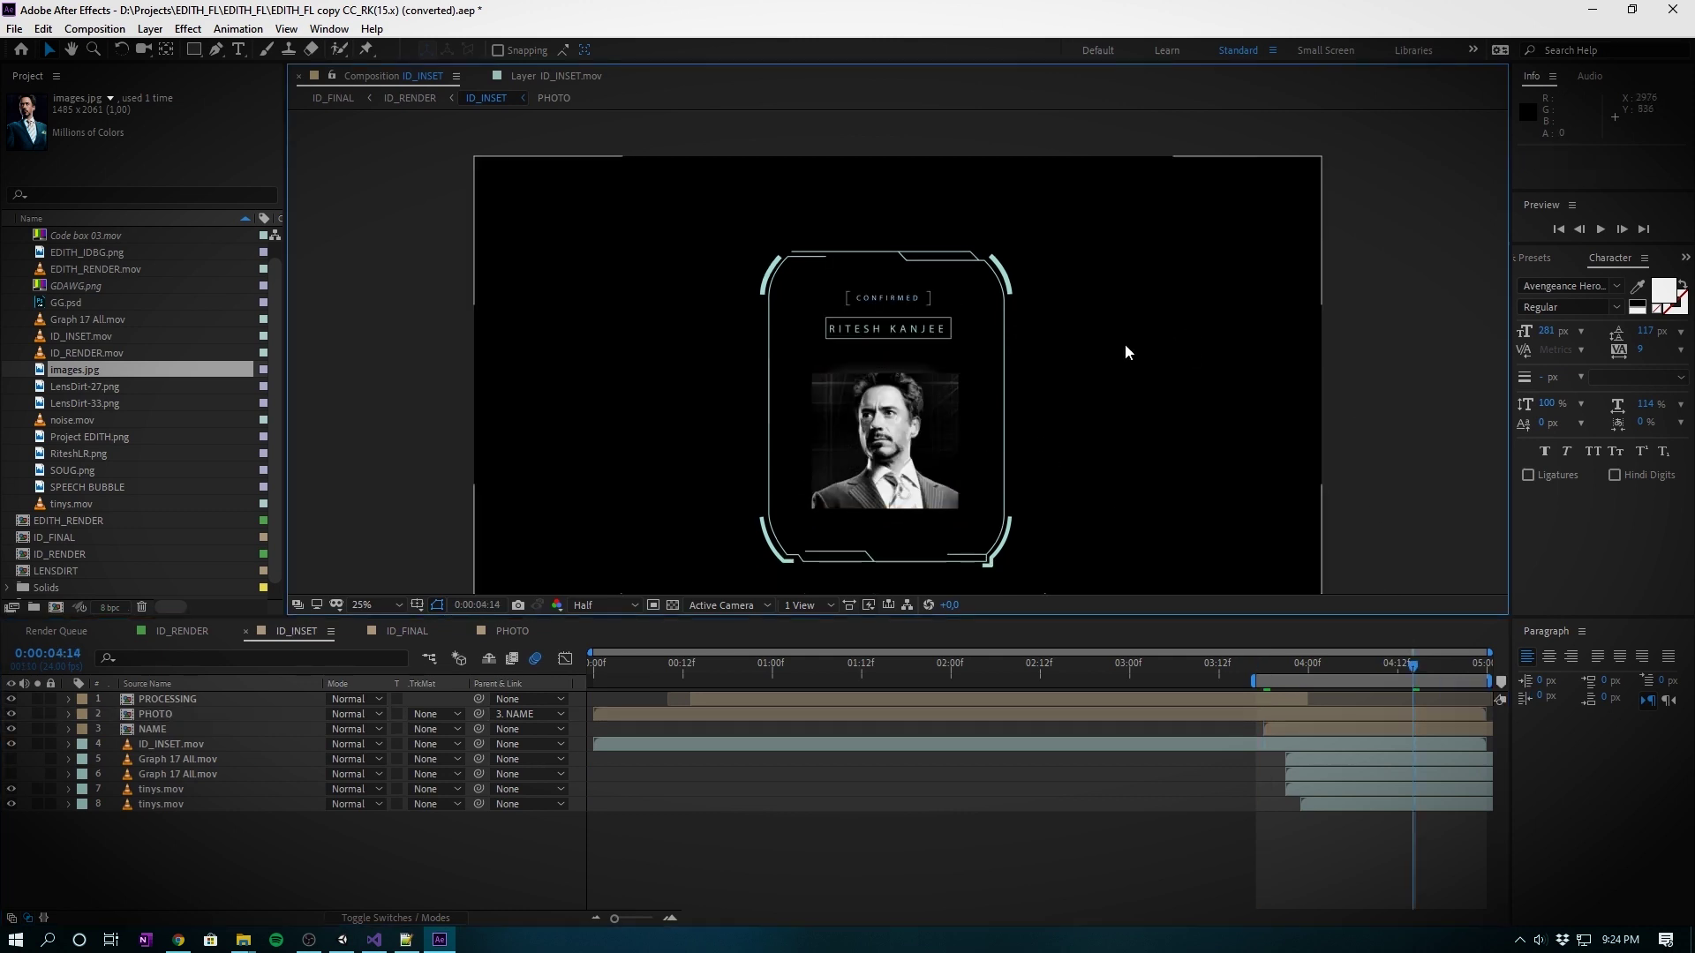
click(512, 631)
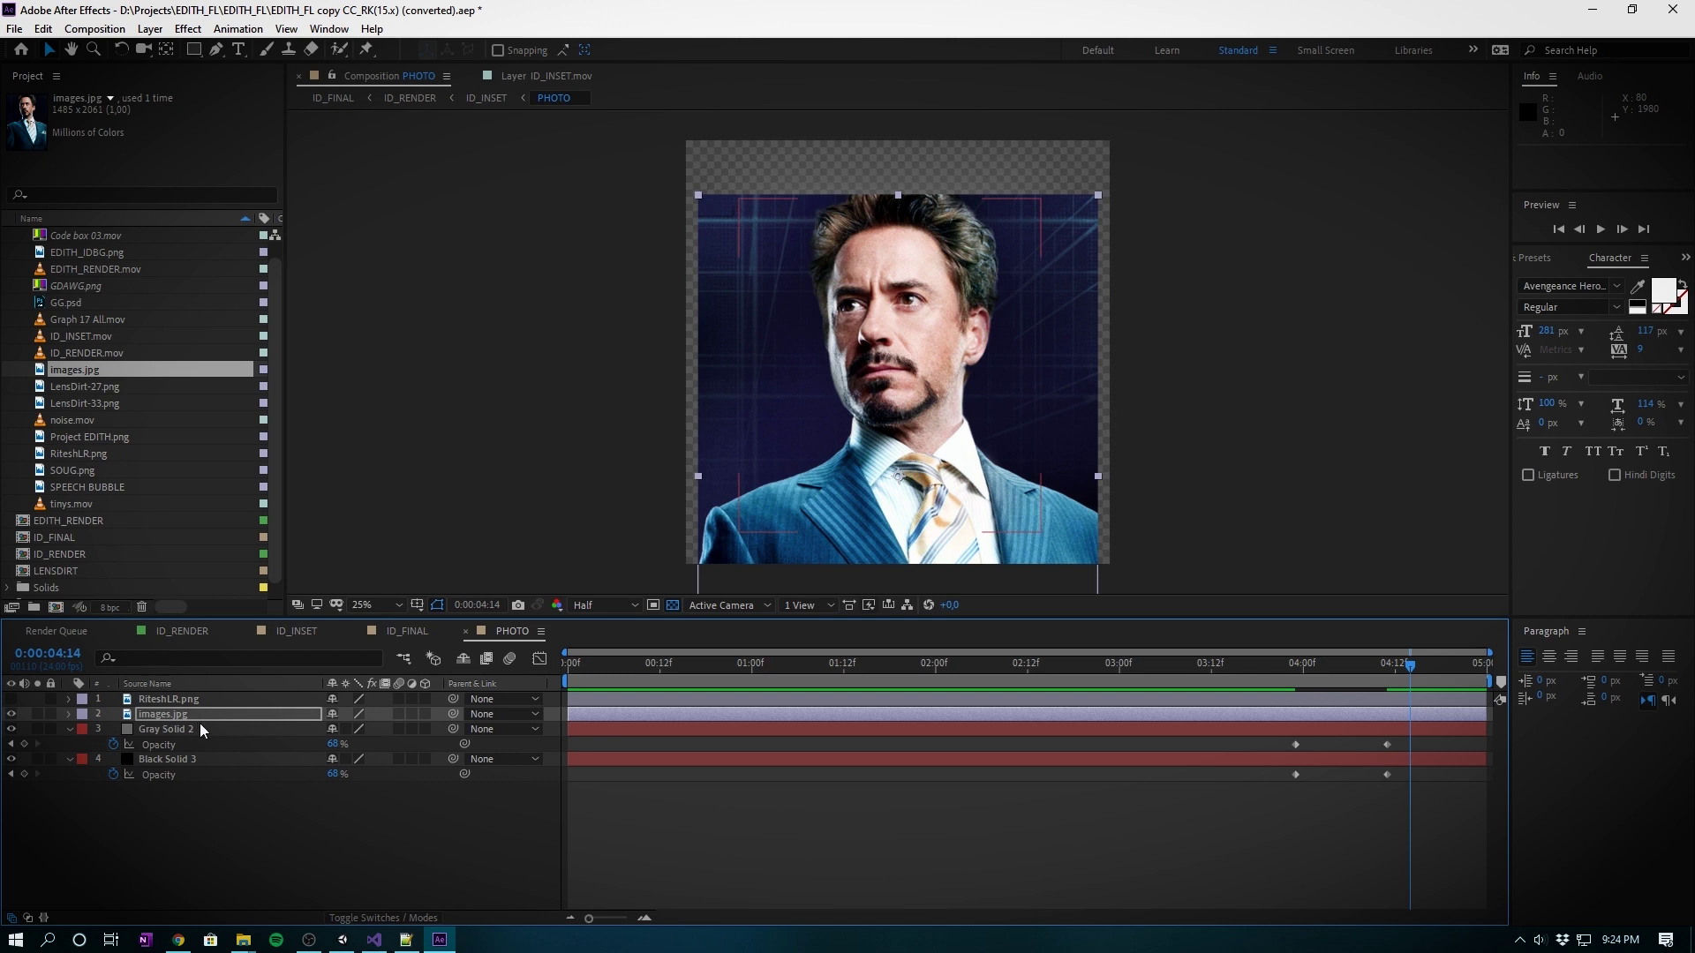
click(407, 631)
double_click(209, 714)
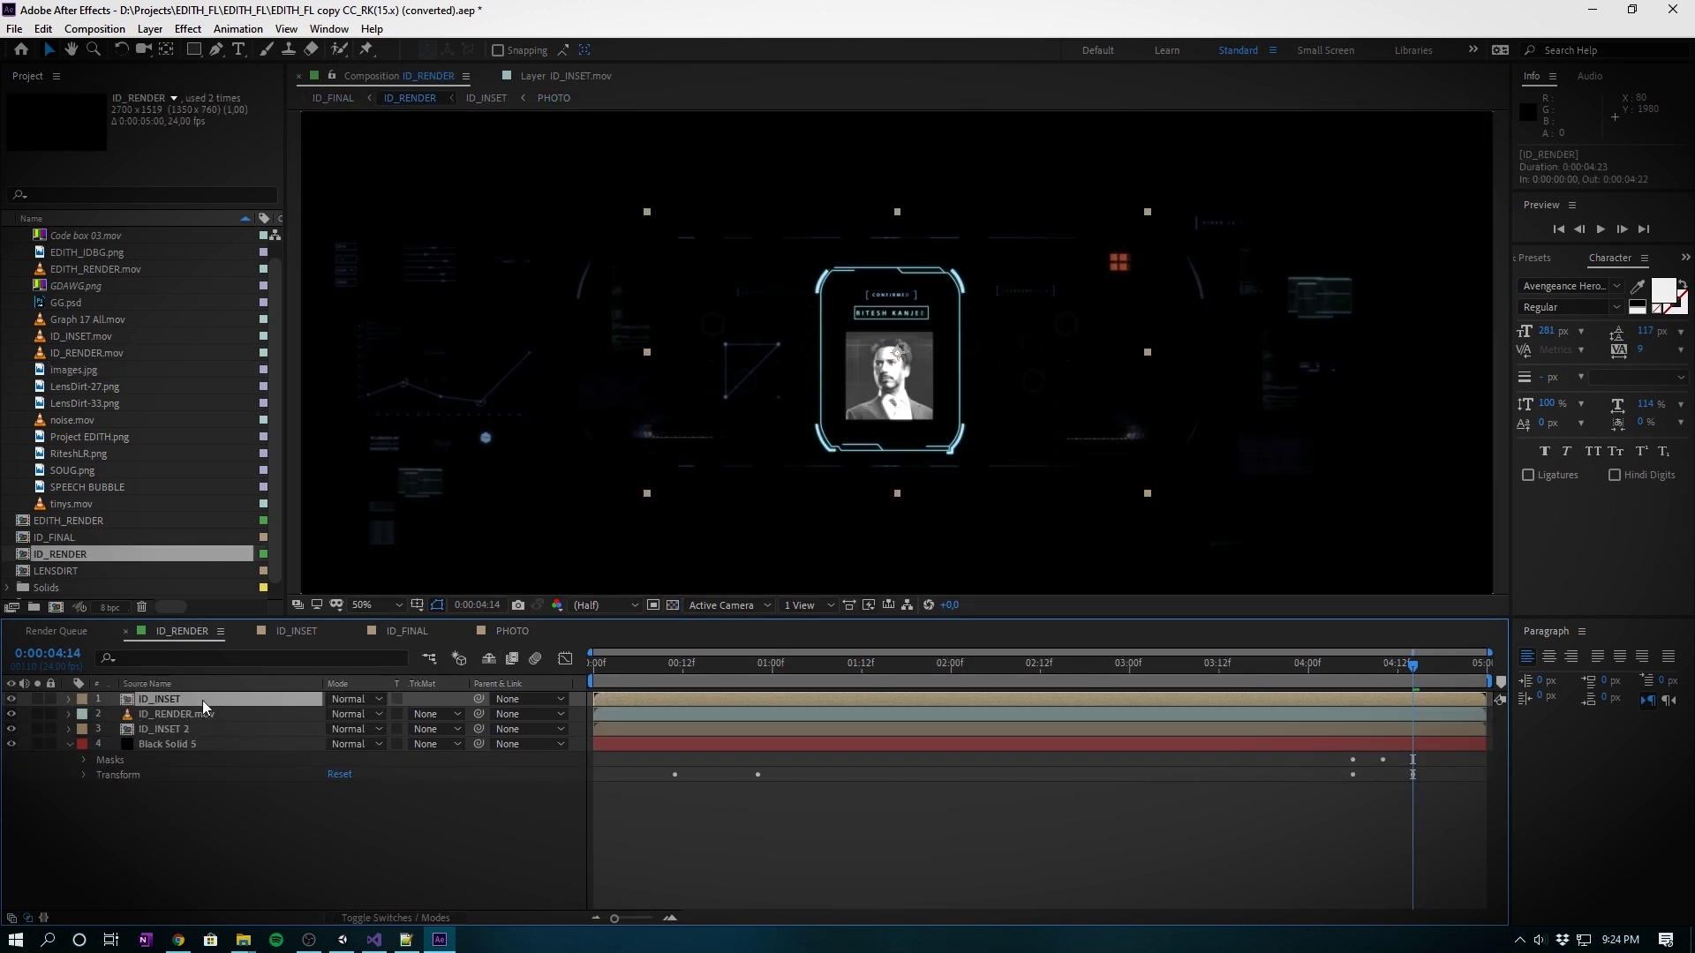
double_click(203, 702)
- Open the NAME precomp and replace the badge name text with TONY STARK
click(180, 716)
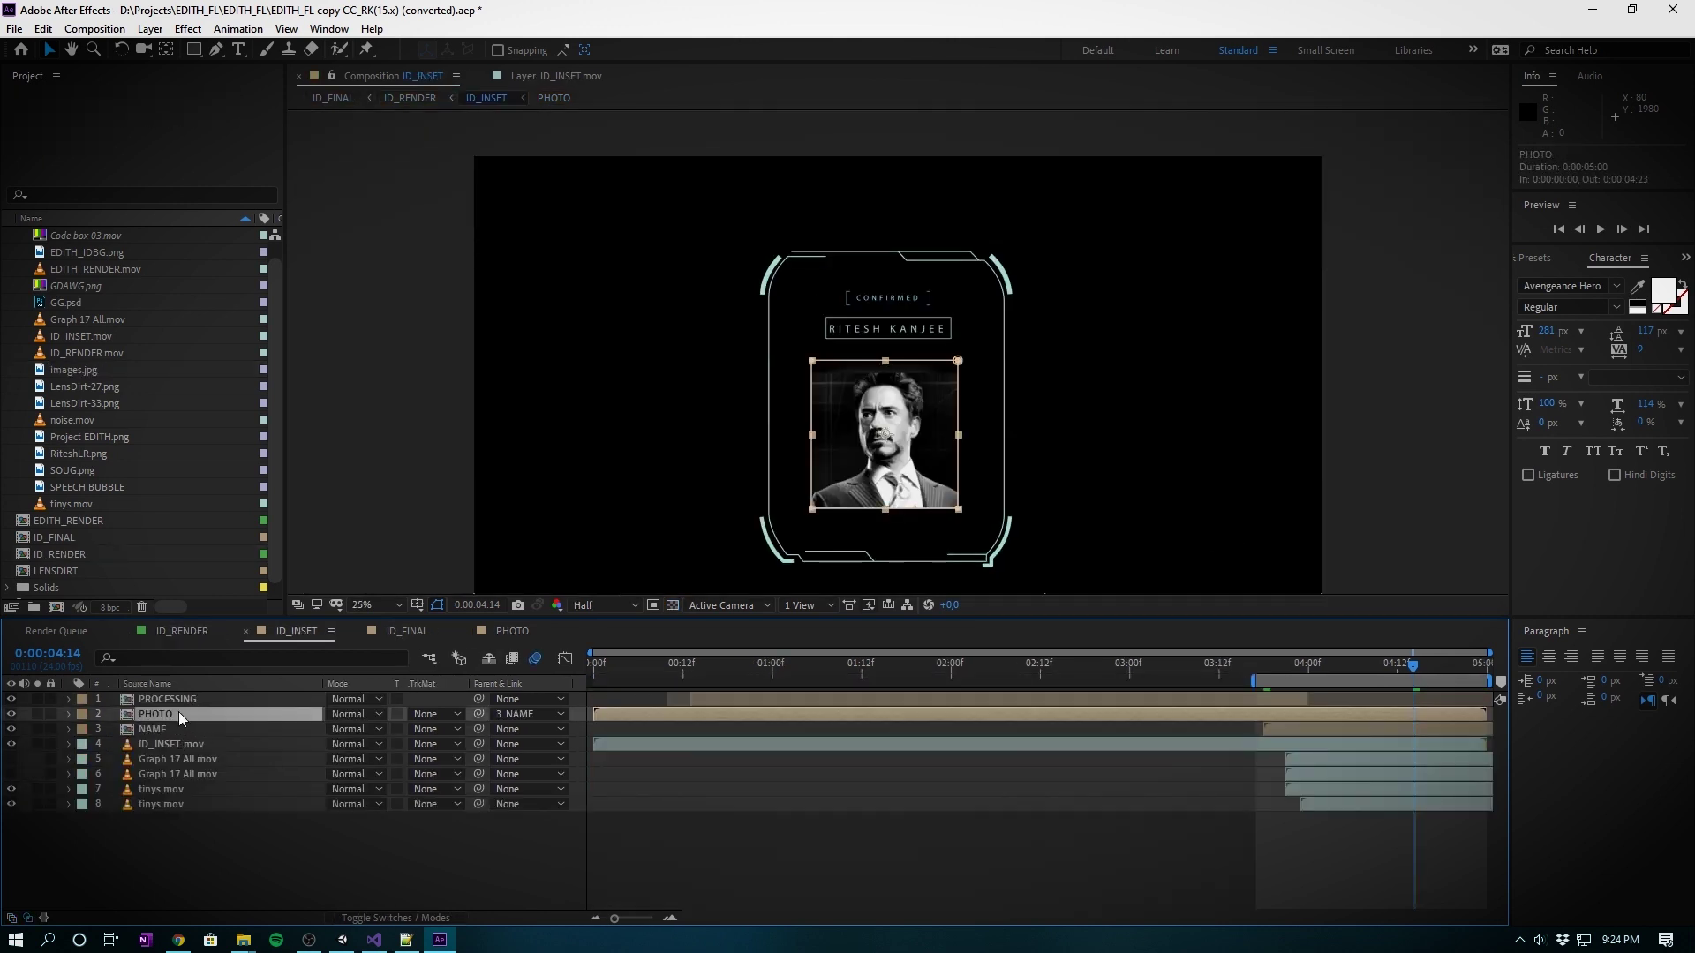
double_click(180, 729)
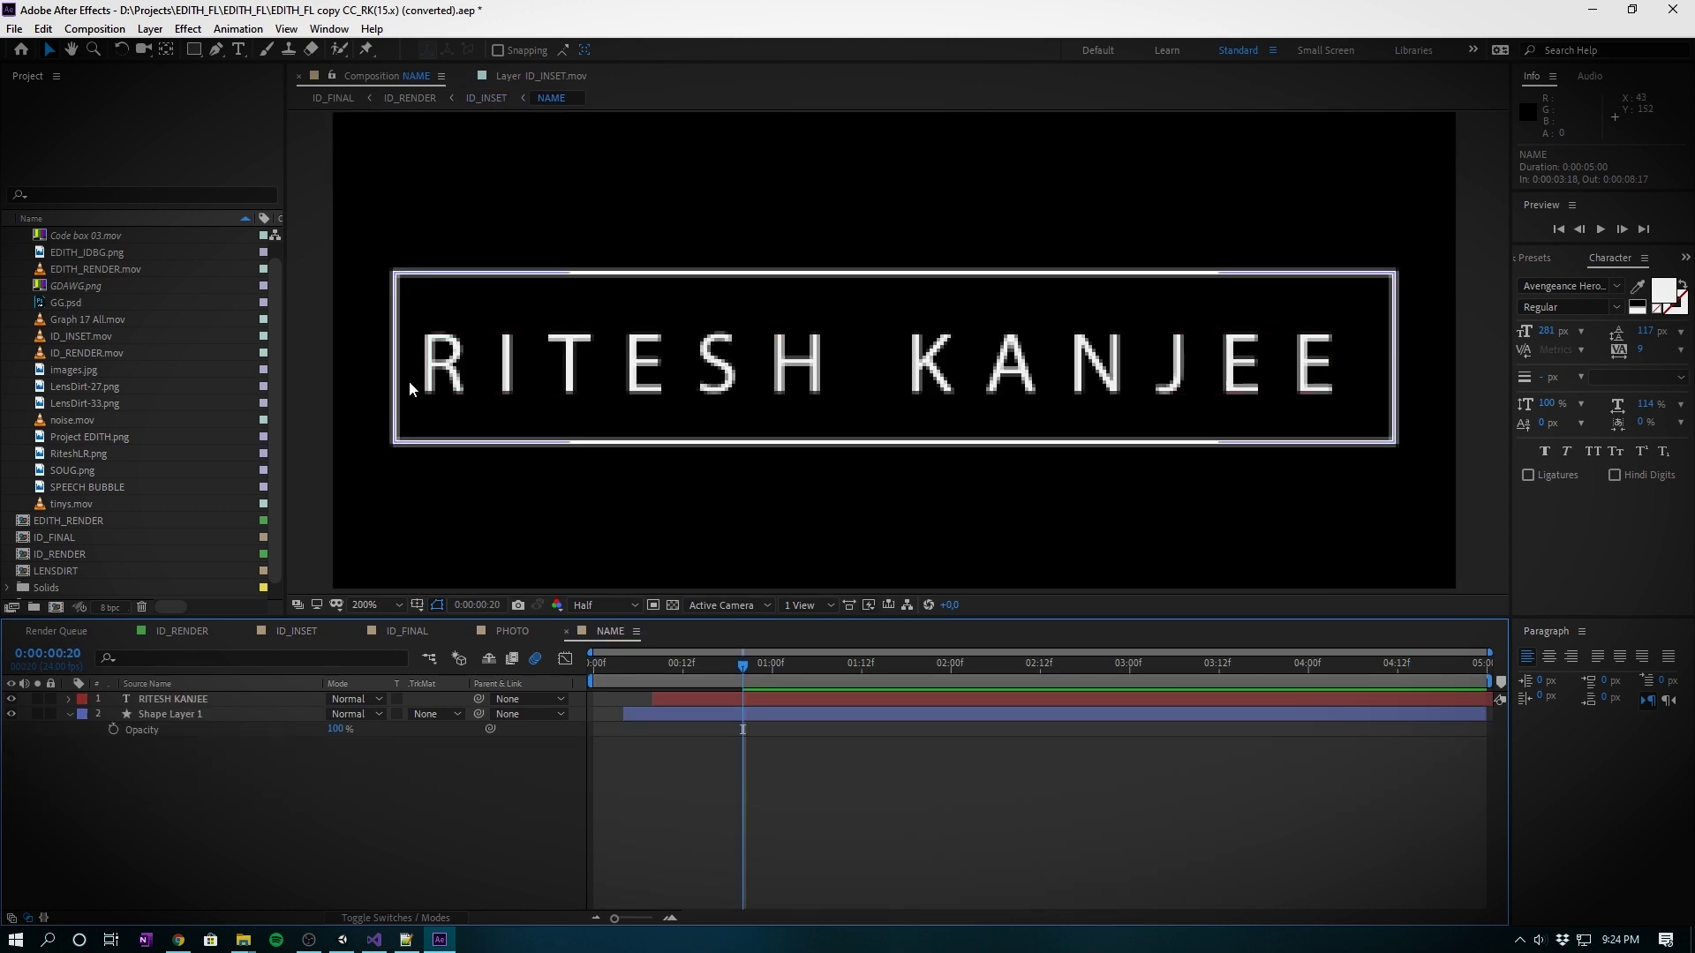
double_click(431, 369)
drag(431, 369, 1329, 380)
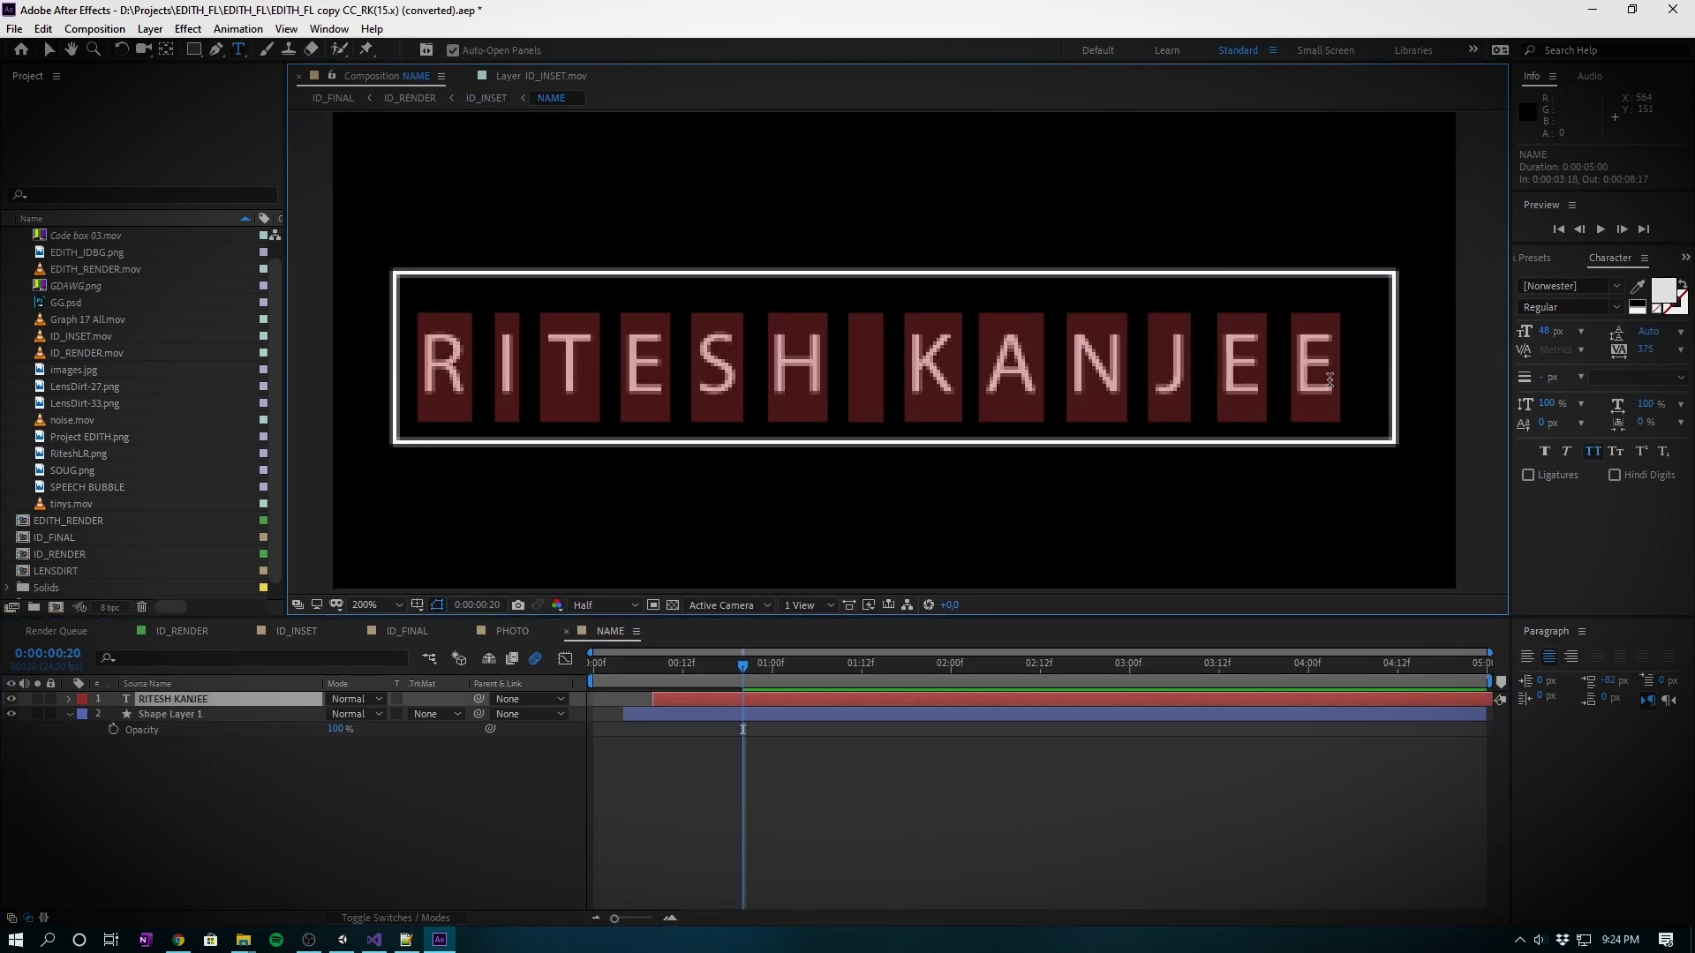
text(TONY STARK)
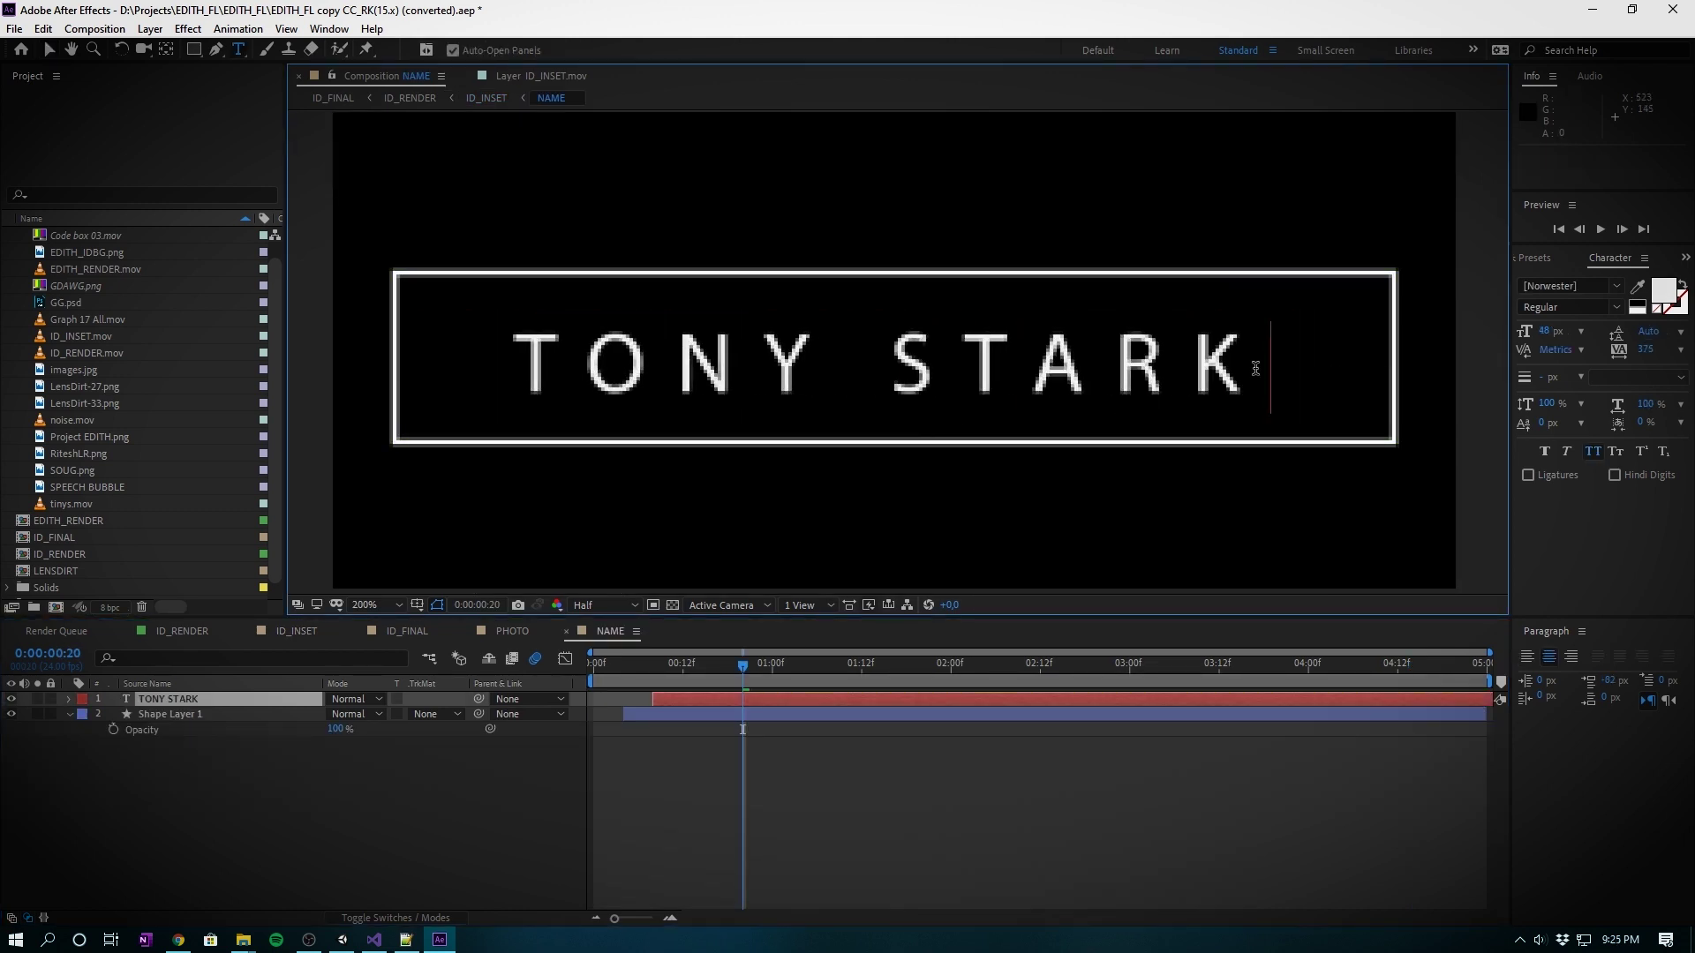
key(ctrl+a)
- Scale the TONY STARK text layer to 122% and save the project
click(69, 698)
click(84, 729)
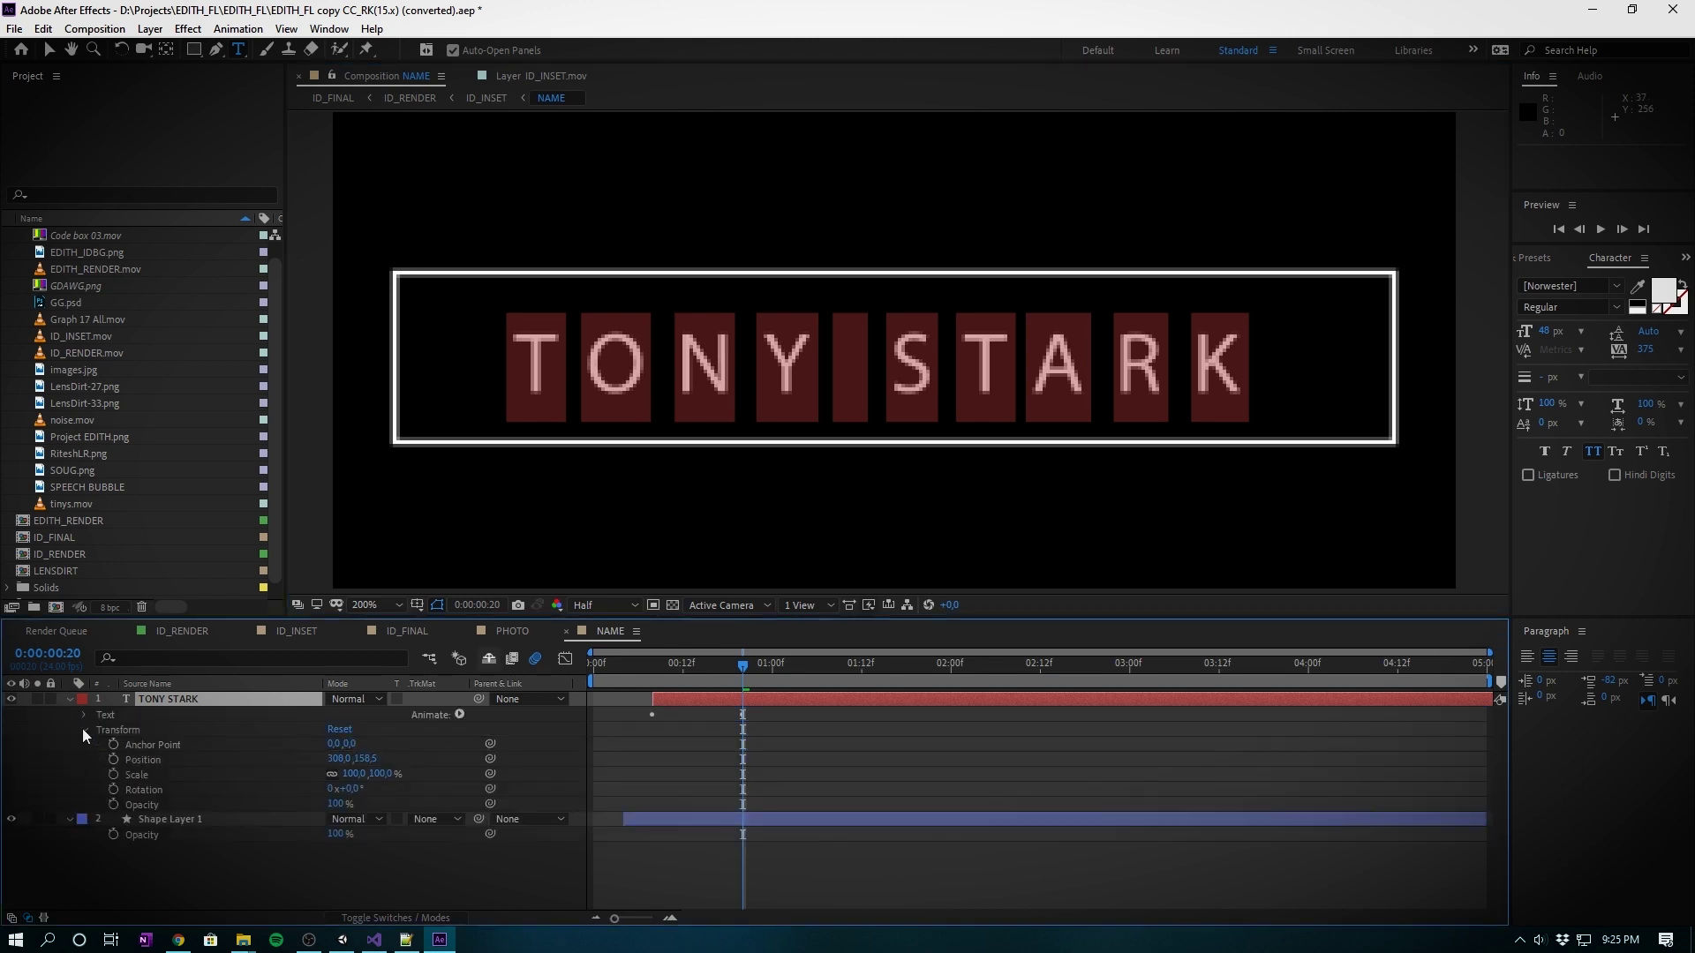
mouse_move(354, 774)
mouse_down()
mouse_move(375, 774)
mouse_move(347, 758)
mouse_up()
key(ctrl+s)
click(512, 630)
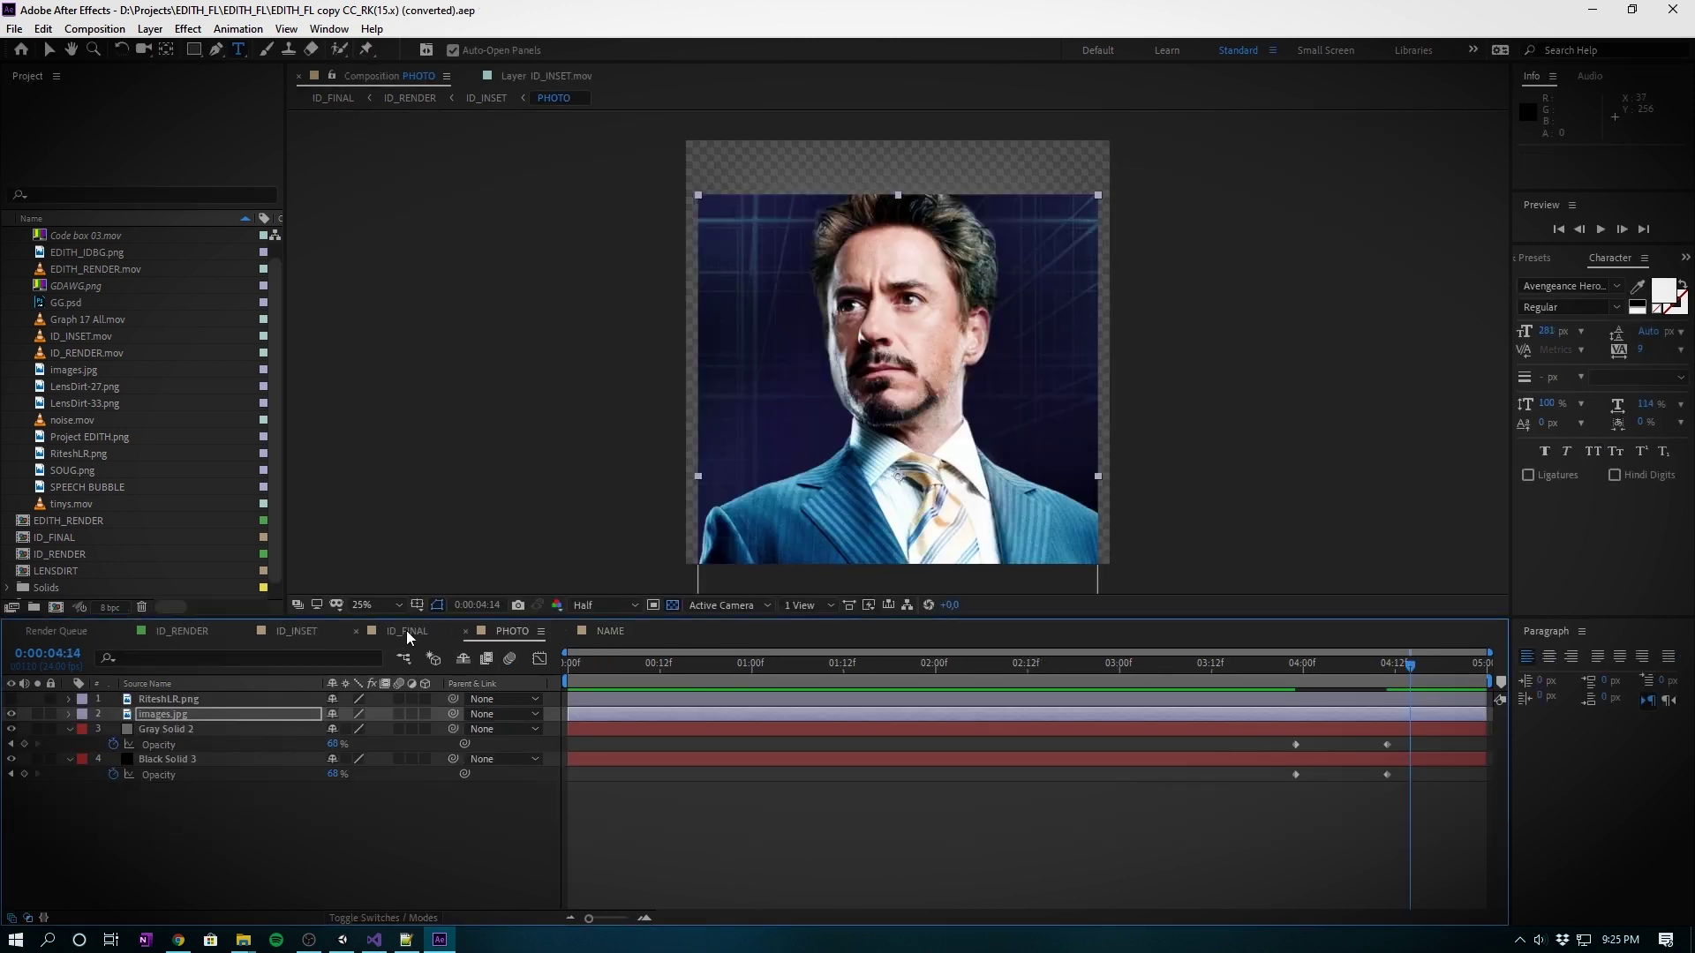
click(409, 632)
scroll(934, 371, up, 6)
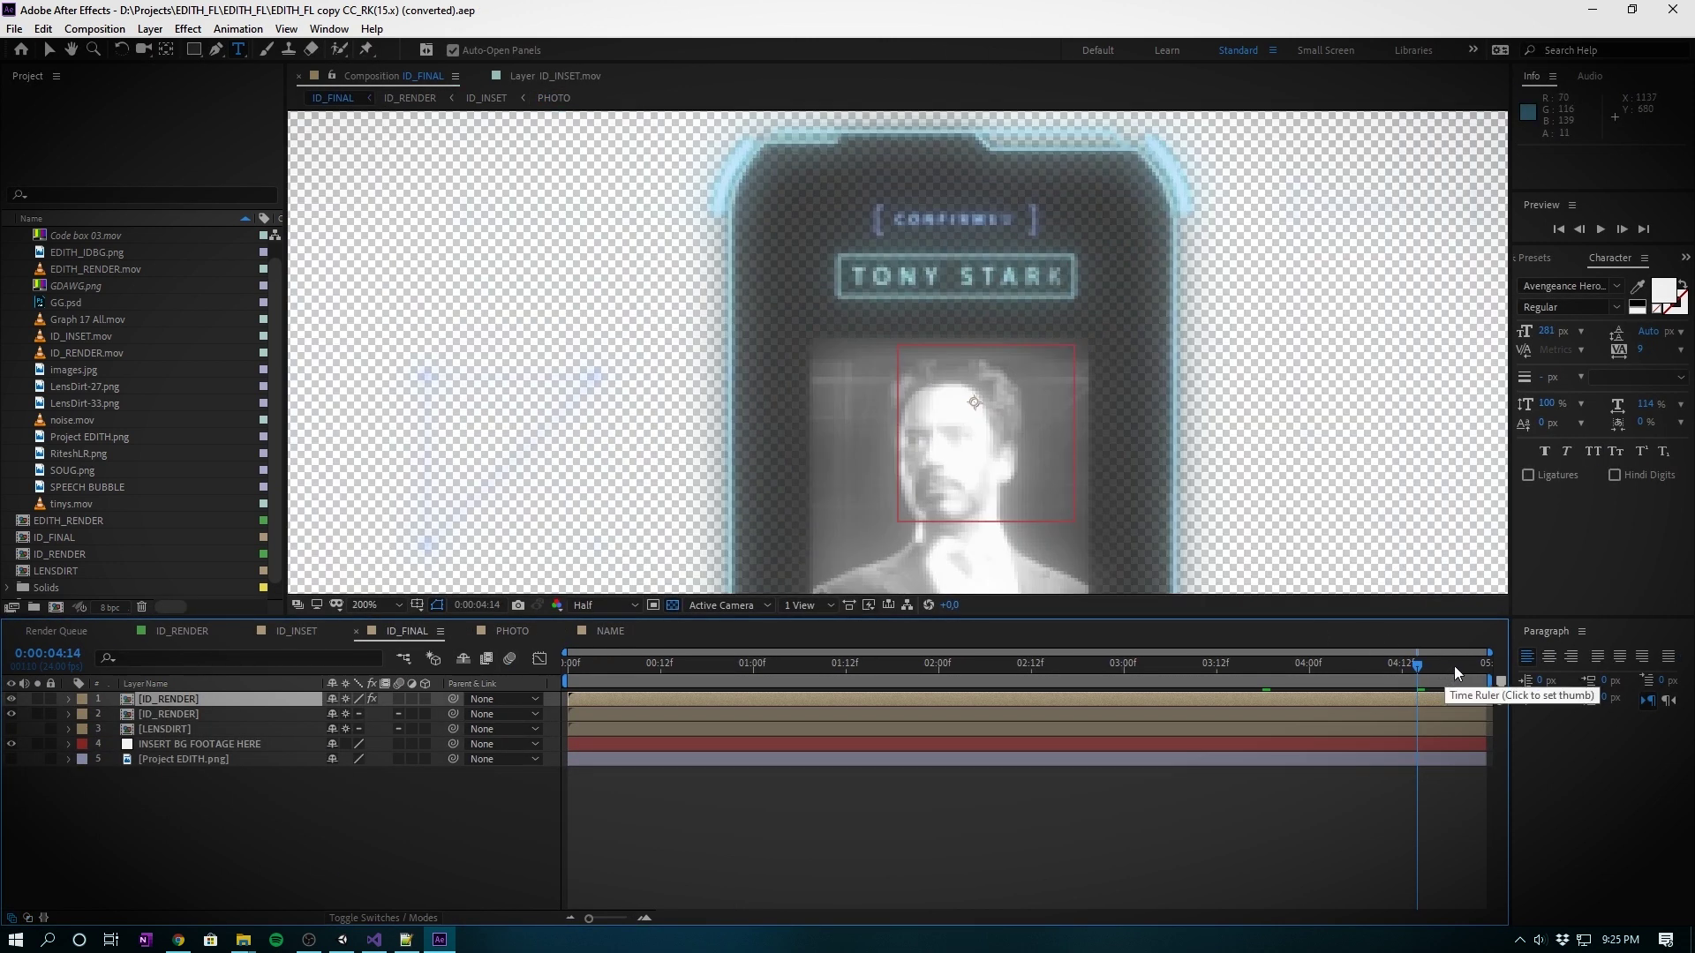
- Save the project and add the ID_RENDER composition to the Render Queue
scroll(882, 397, down, 2)
click(969, 664)
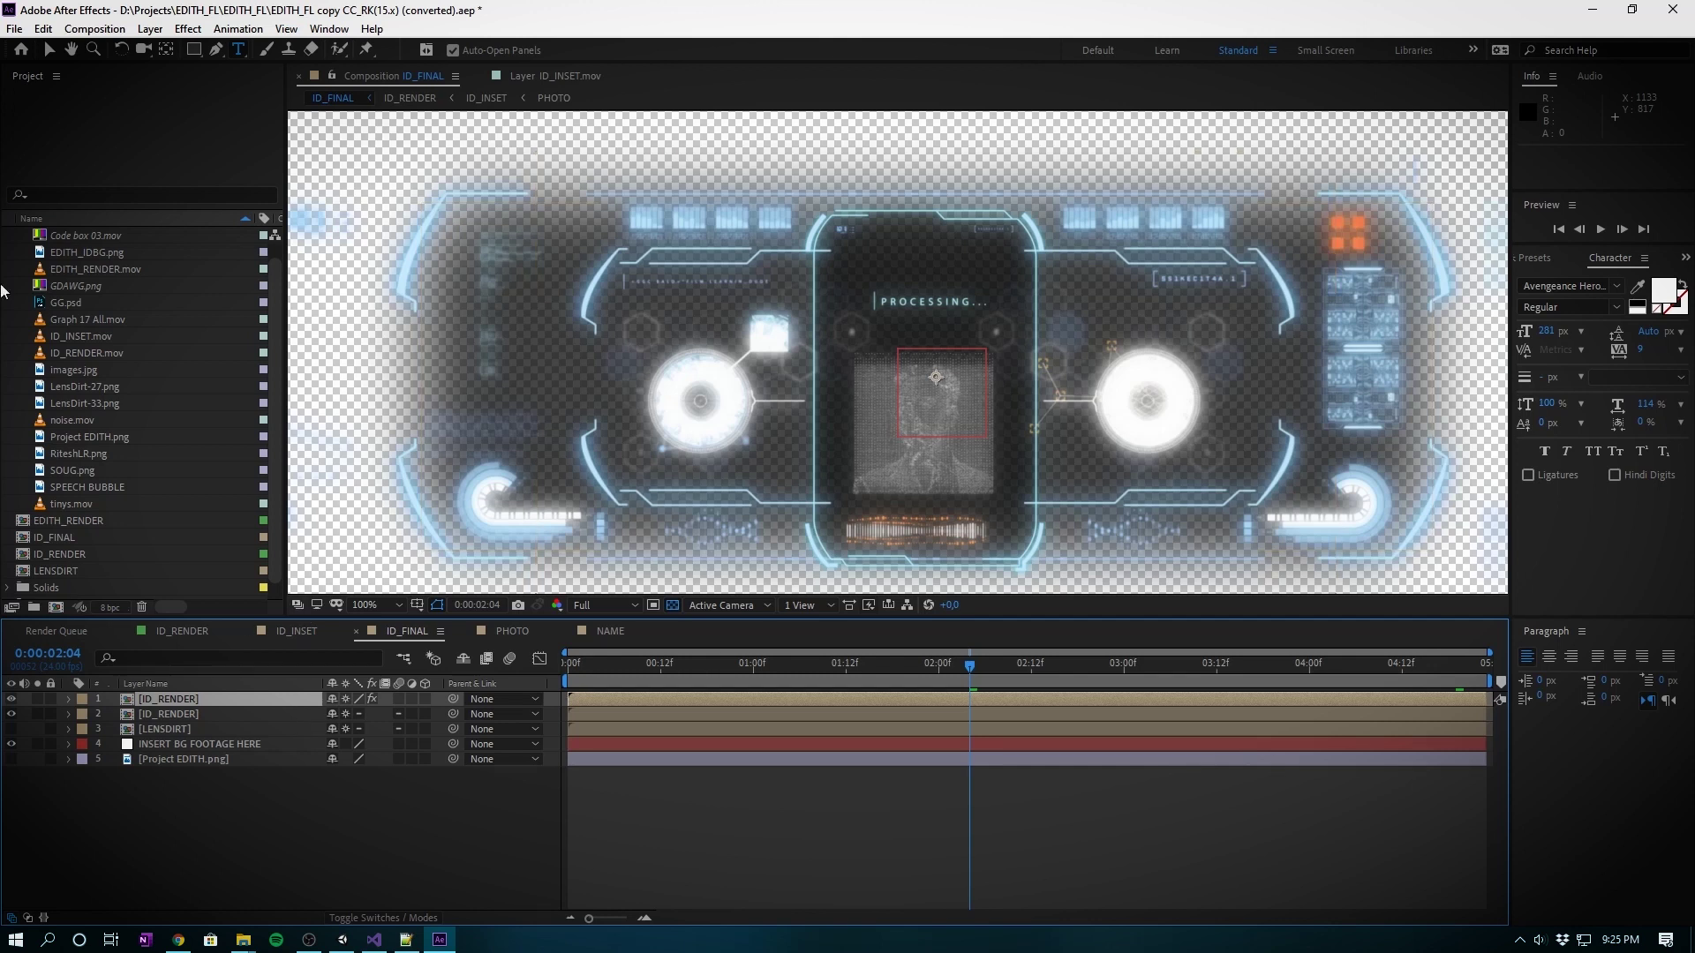
click(18, 29)
click(41, 192)
click(15, 30)
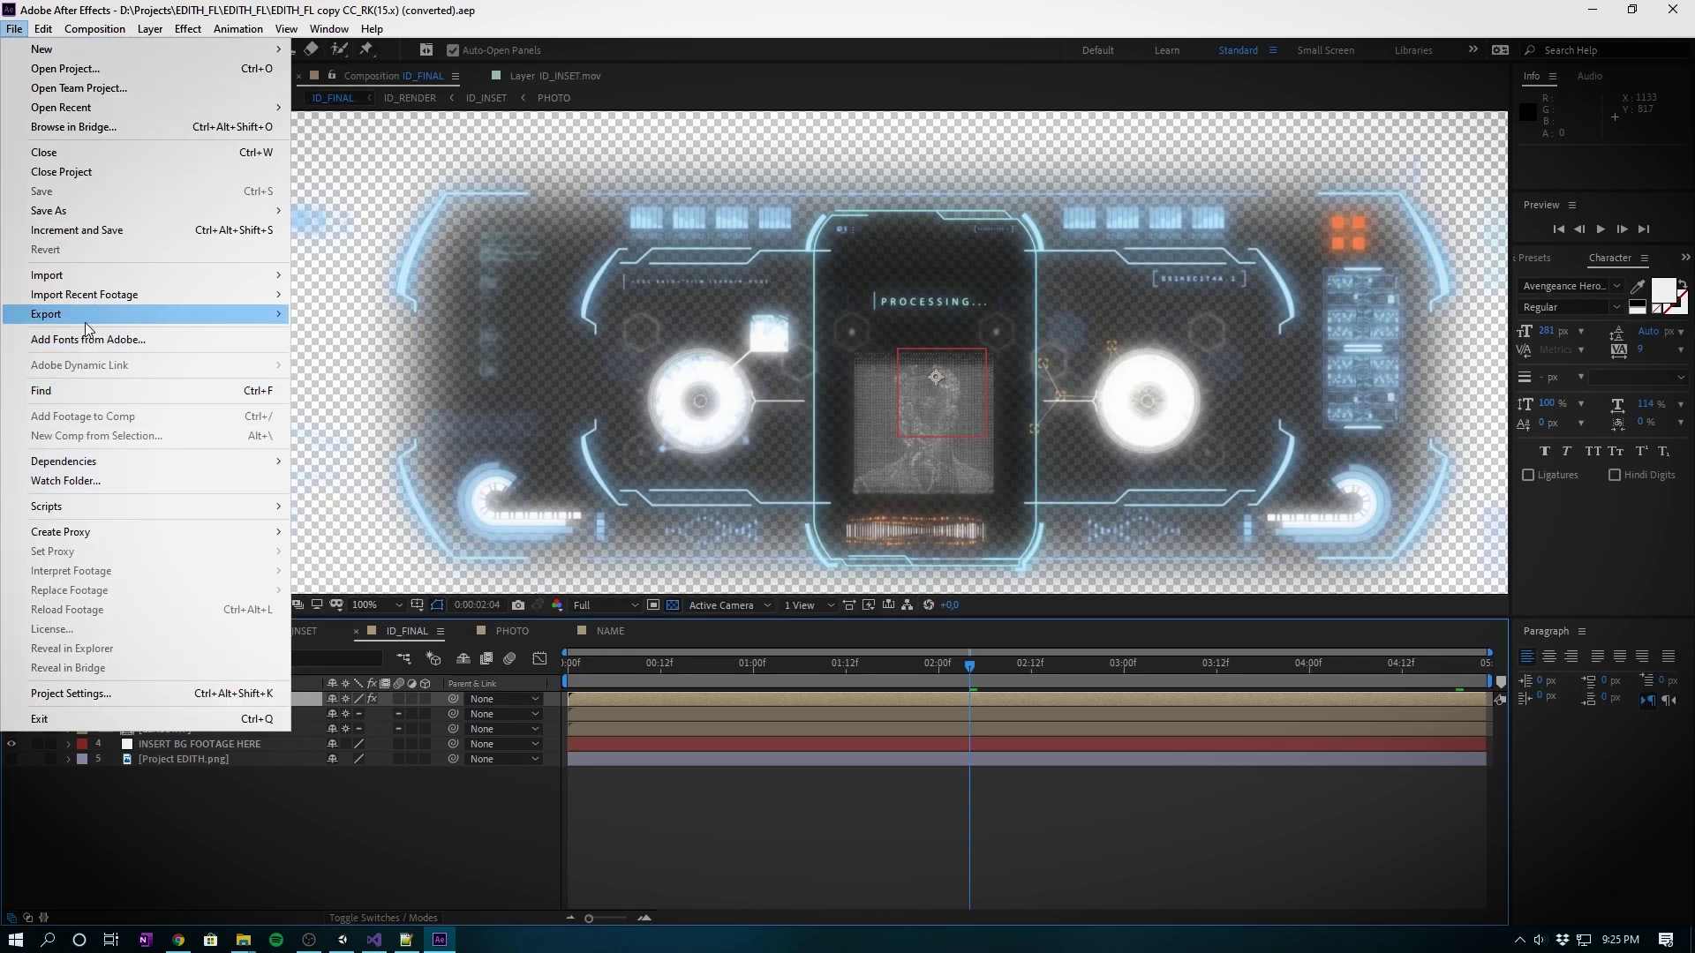
mouse_move(171, 316)
click(368, 333)
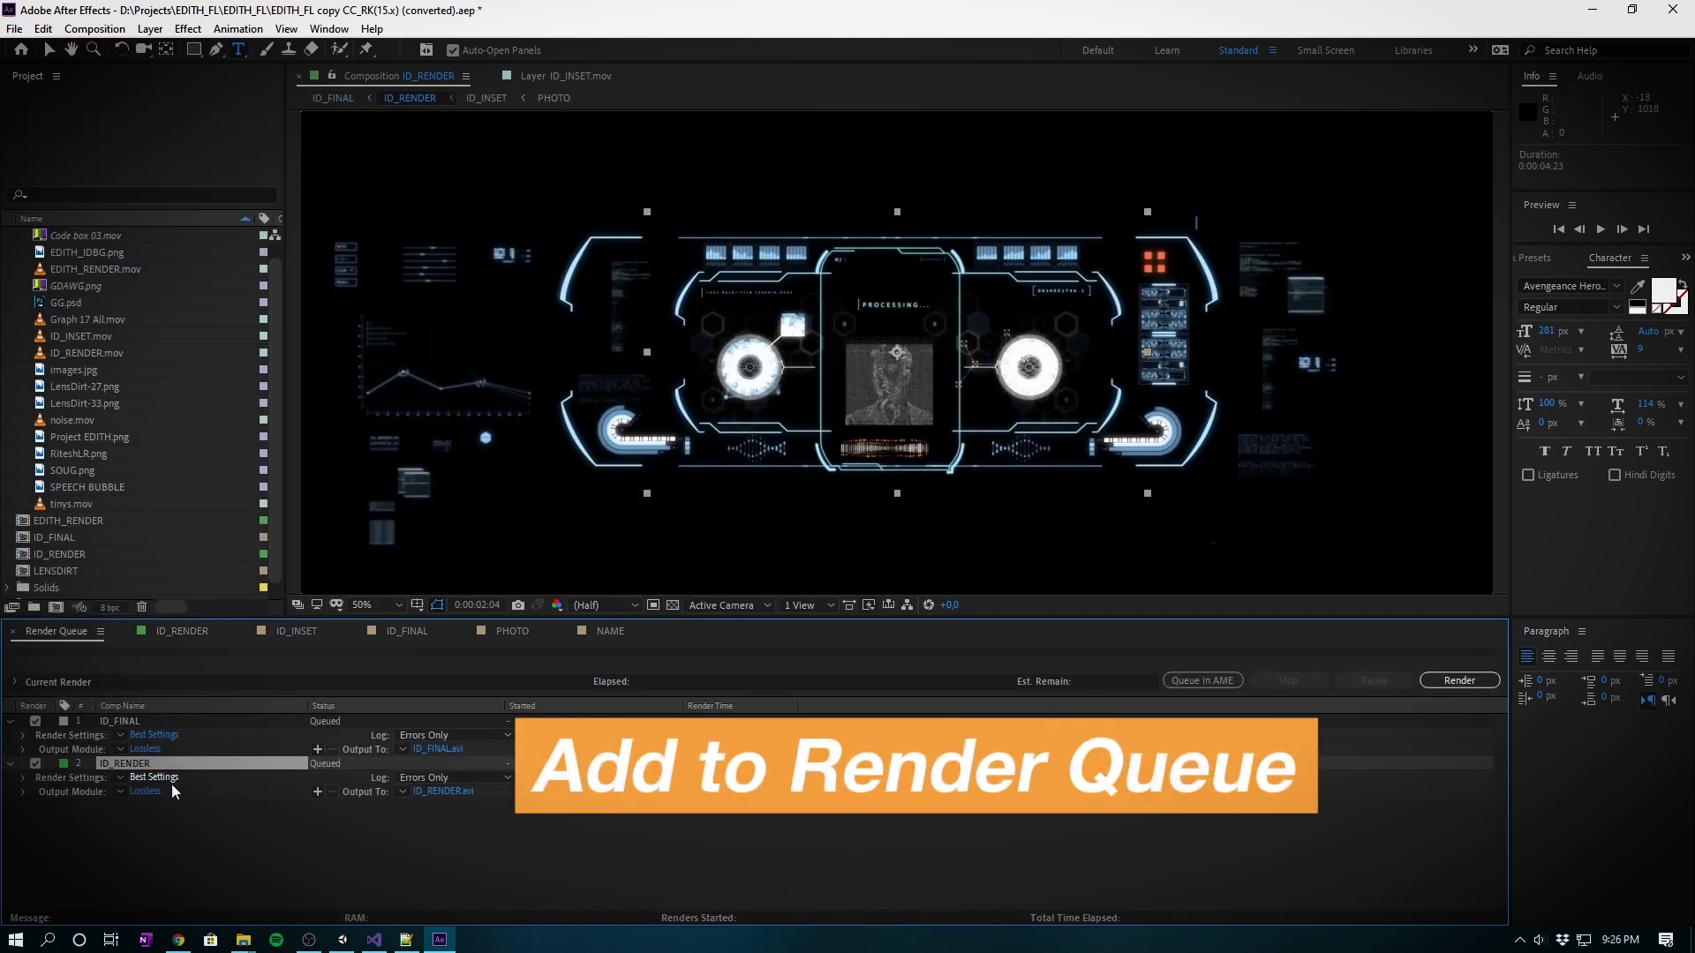
- Set ID_RENDER's output module to PNG Sequence, RGB + Alpha, resized to 1920 wide
click(150, 792)
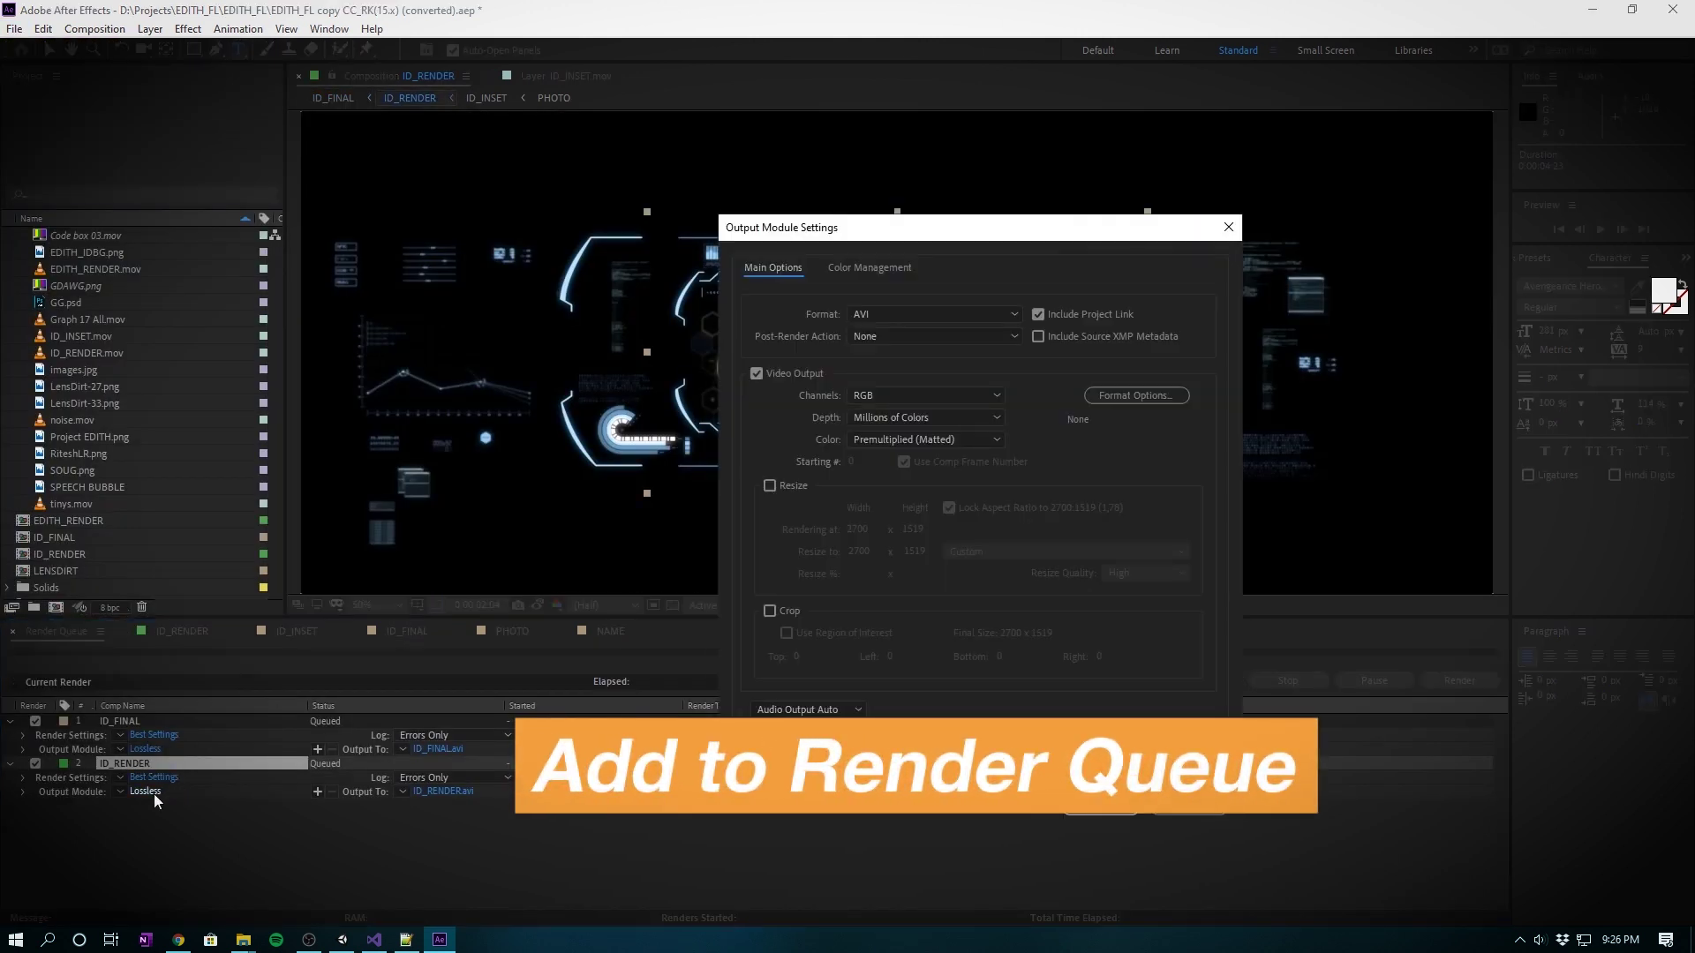
click(936, 314)
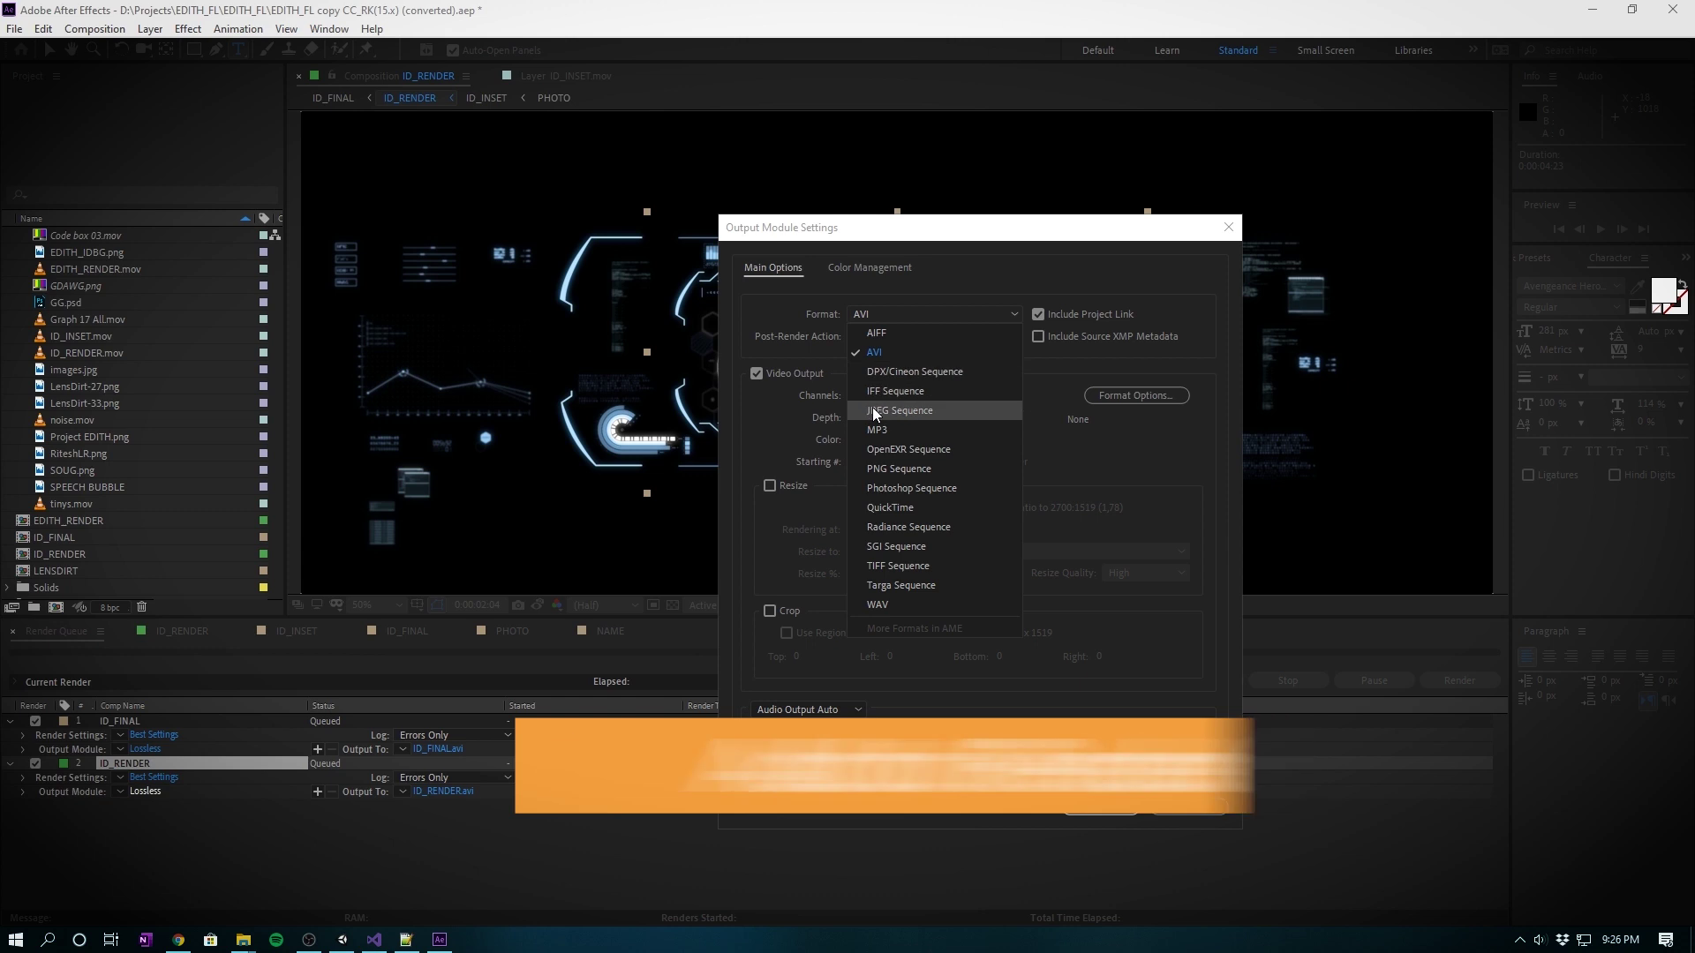
click(882, 468)
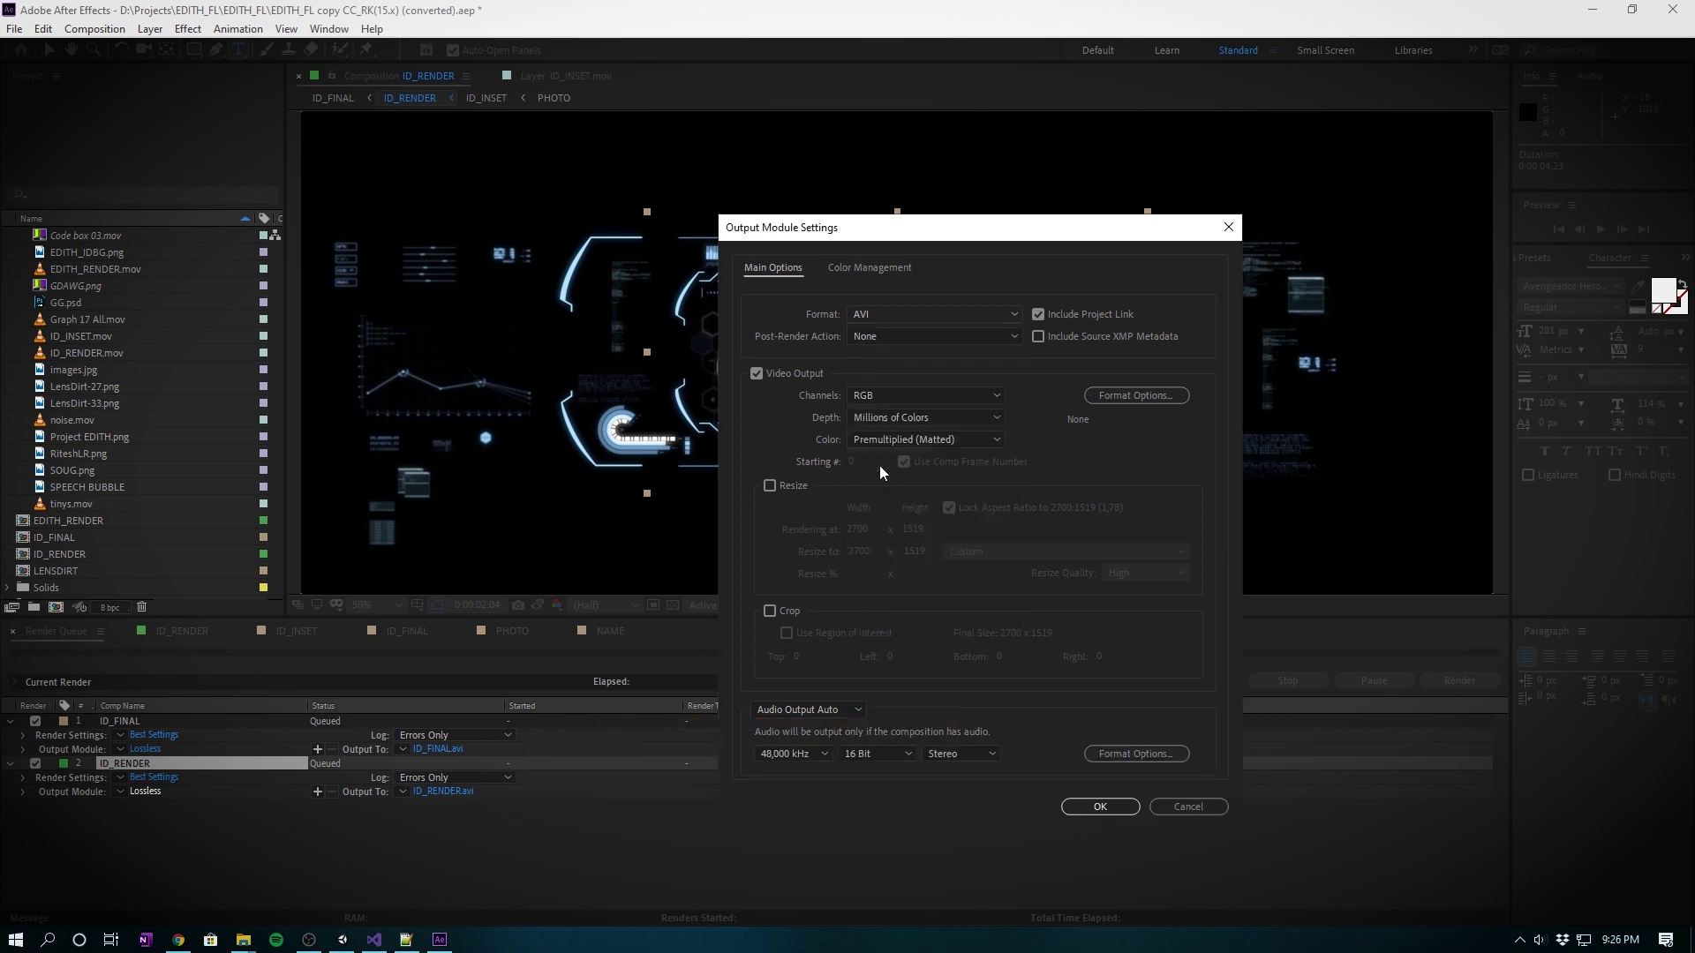
click(881, 396)
click(889, 453)
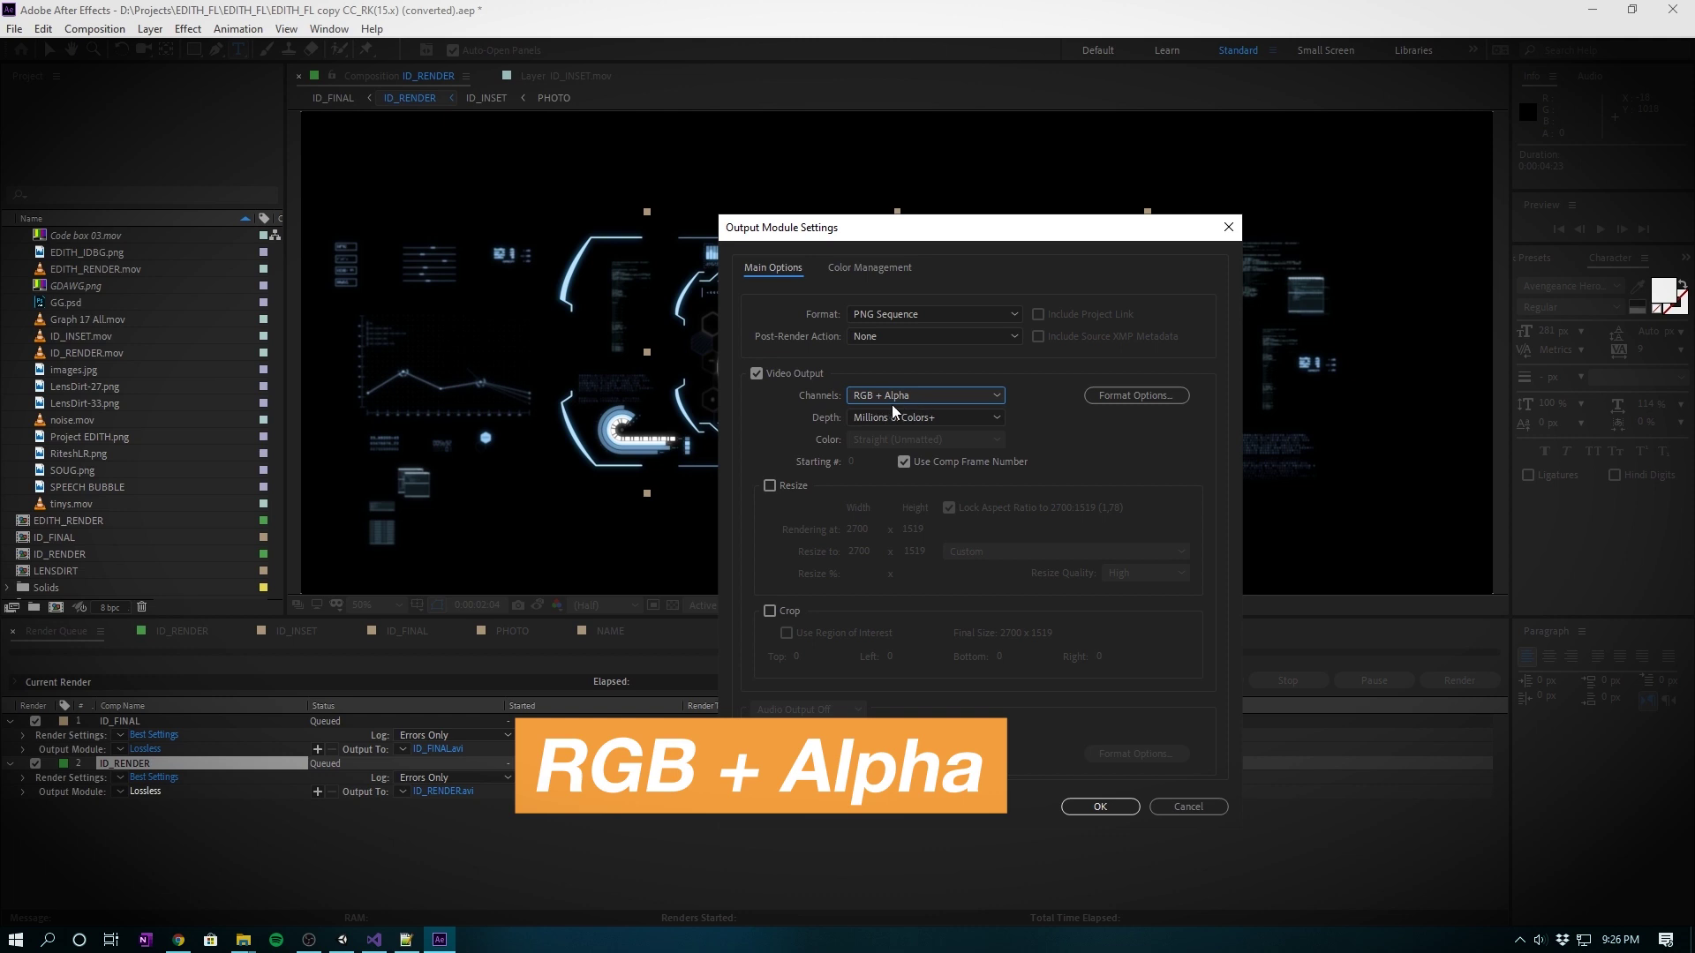
click(769, 485)
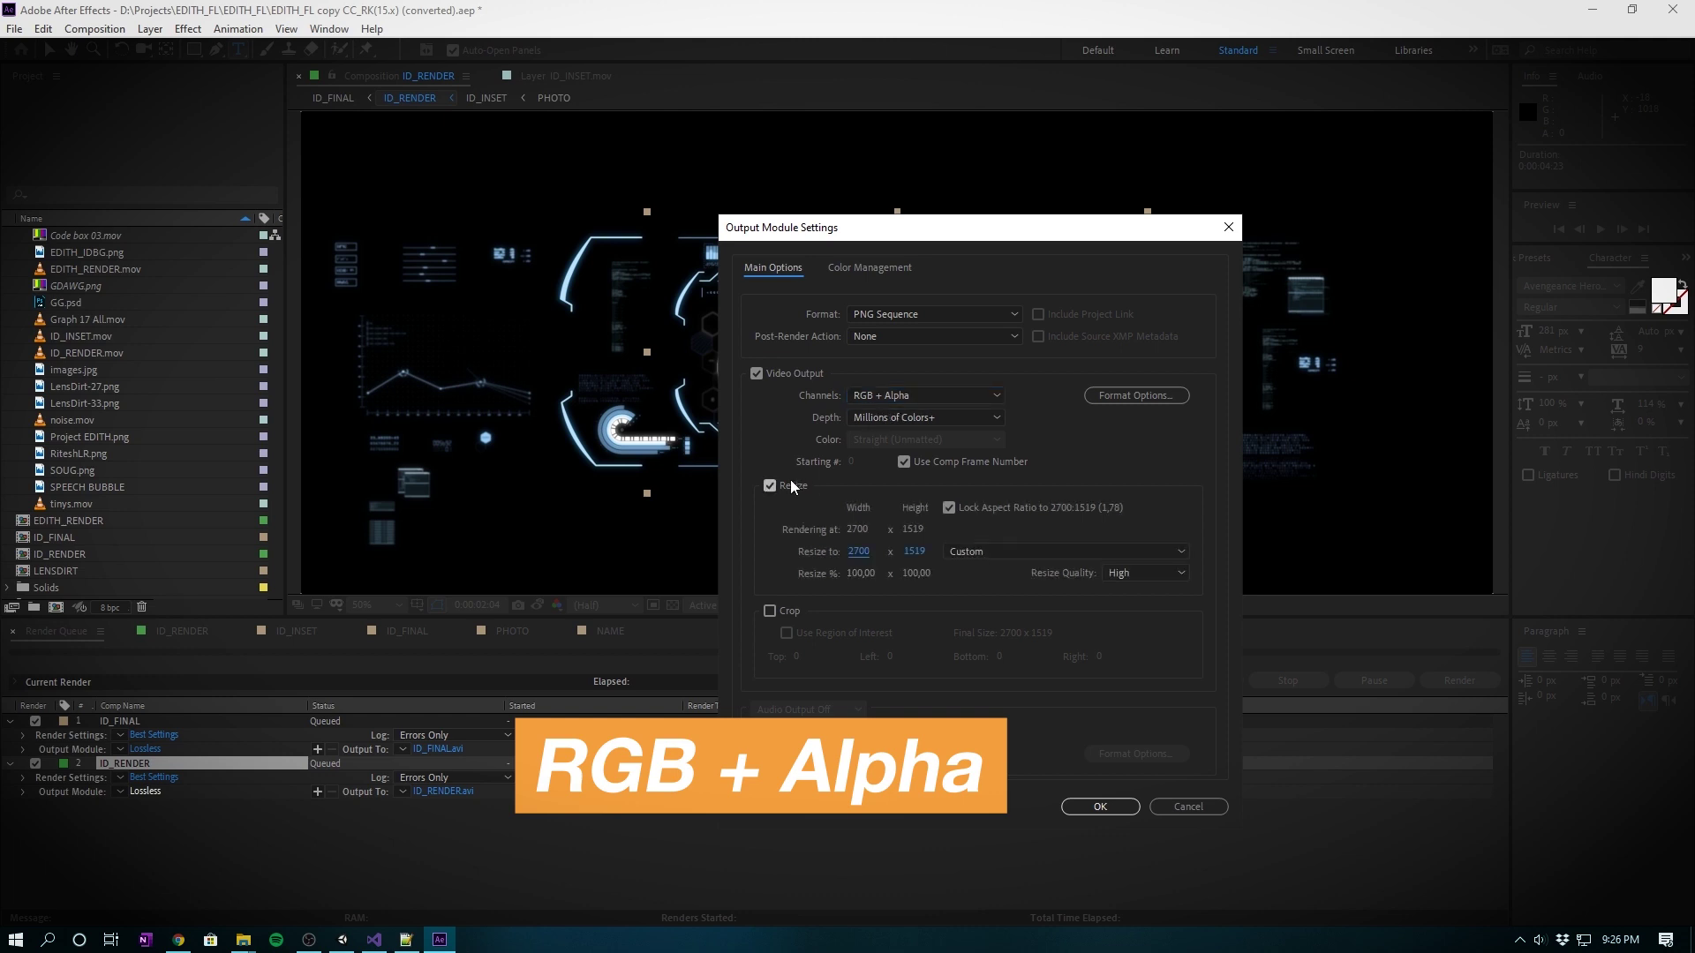
click(858, 553)
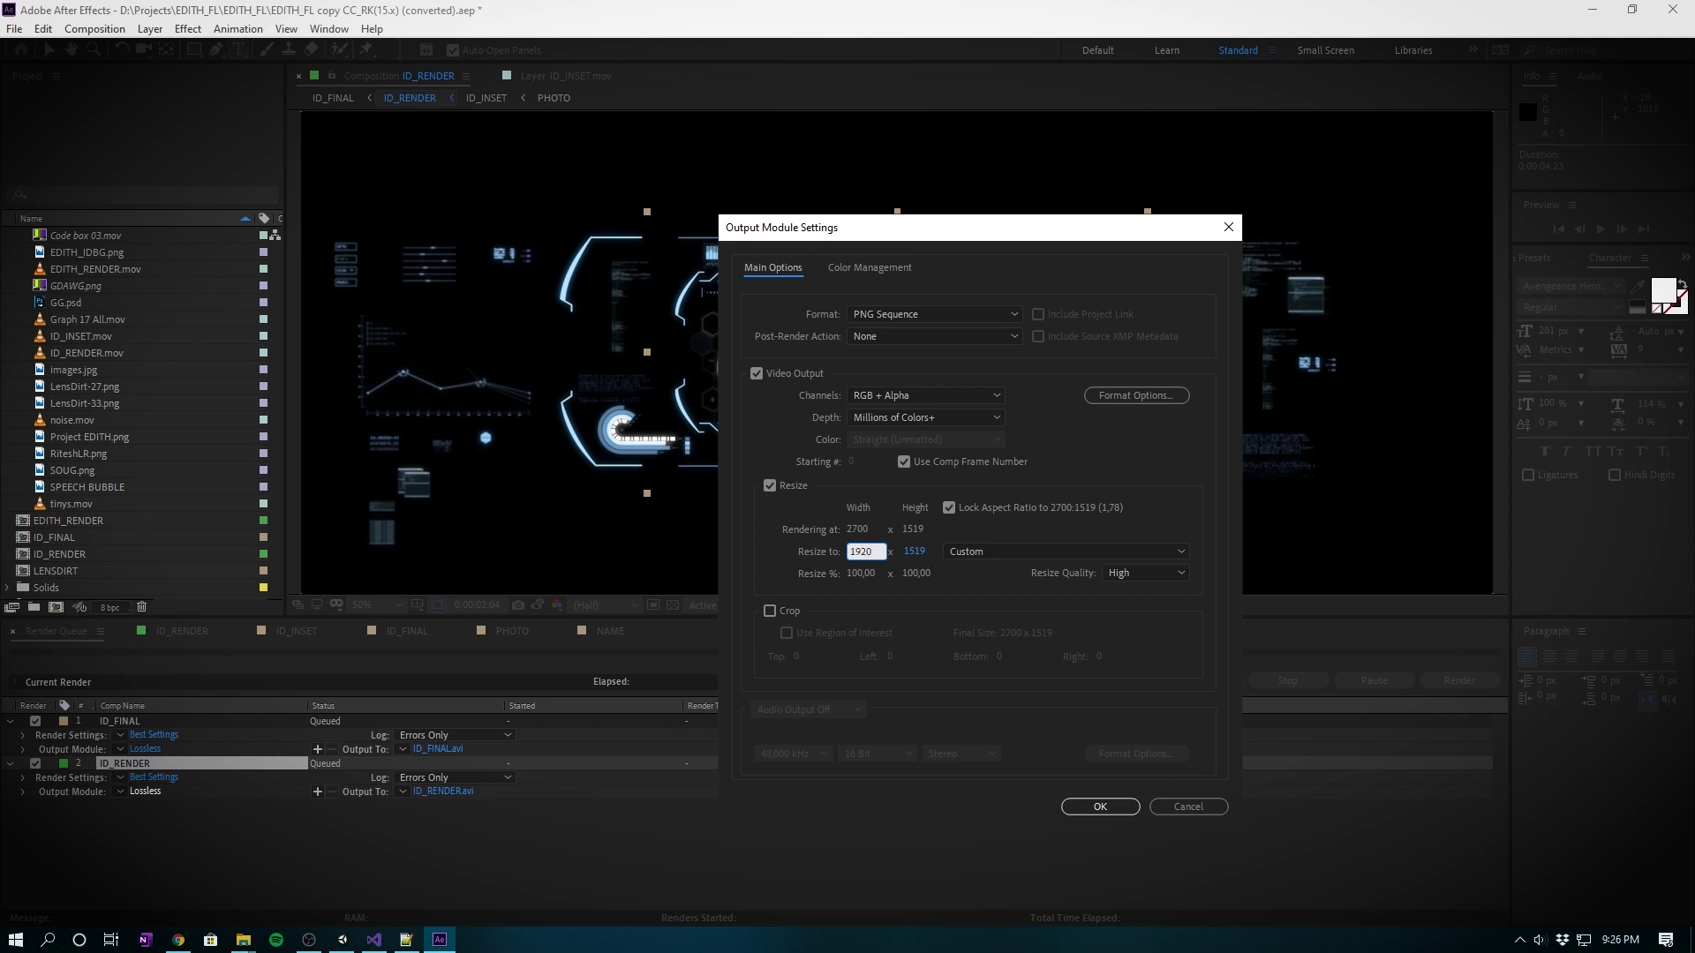
key(Return)
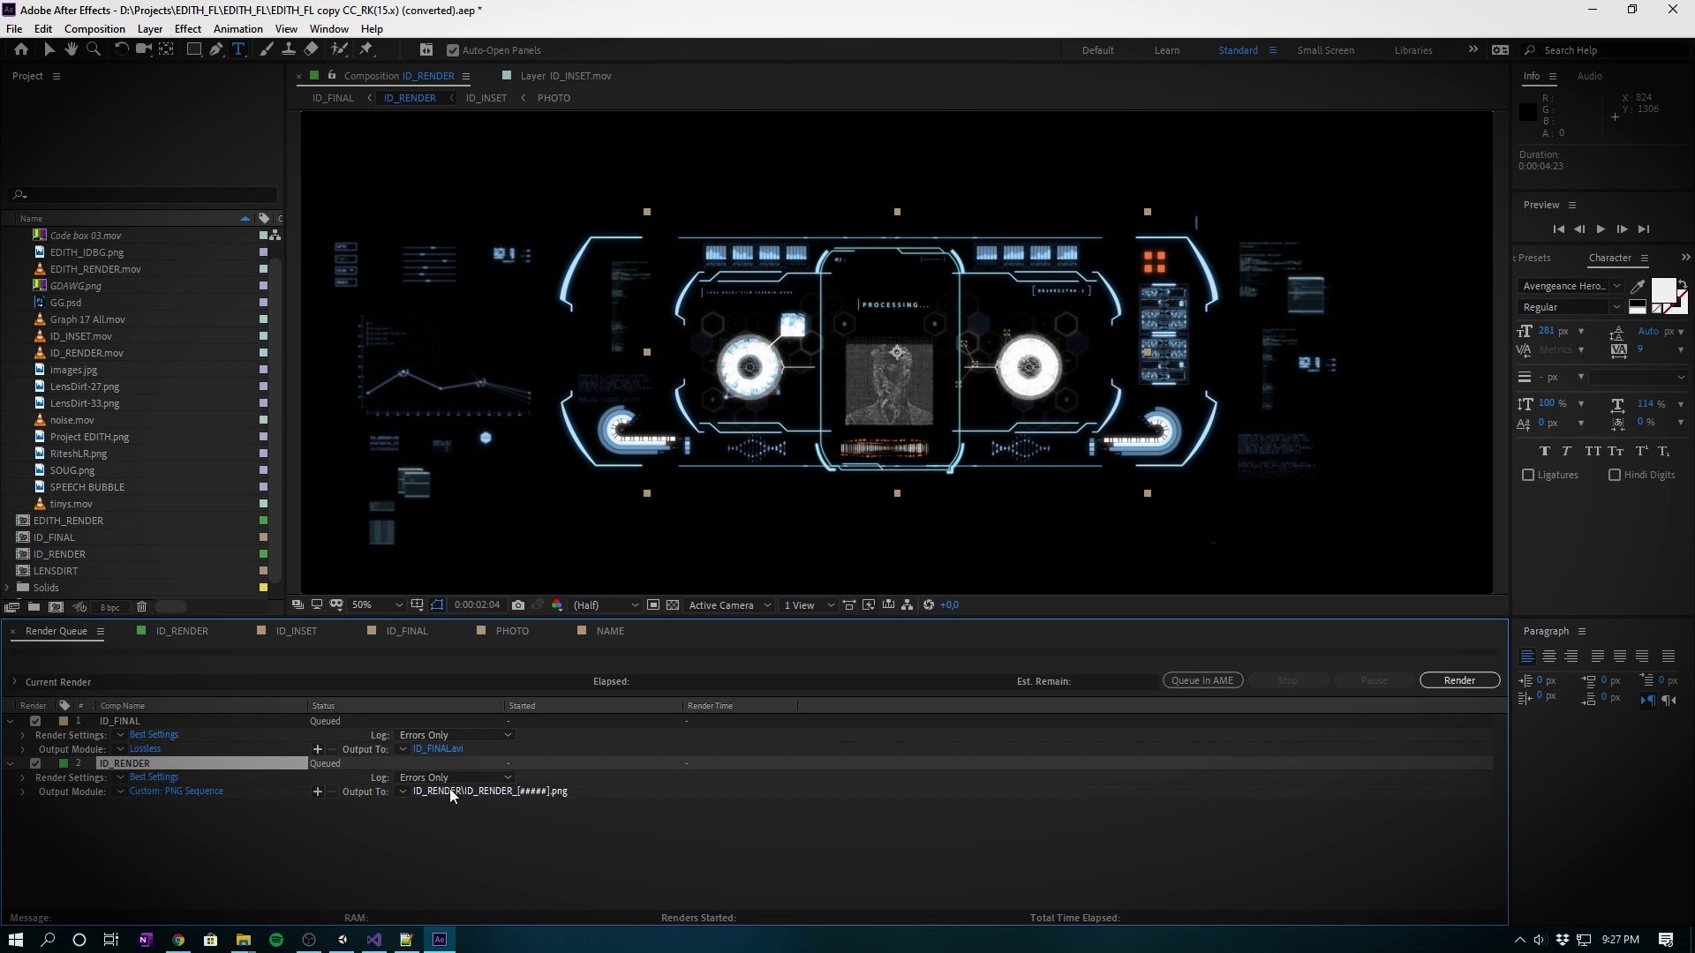
- Output ID_RENDER as Tony_ID_RENDER into a new Tony_ID folder under Project EDITH > RAW > Phase 2
click(451, 792)
click(255, 79)
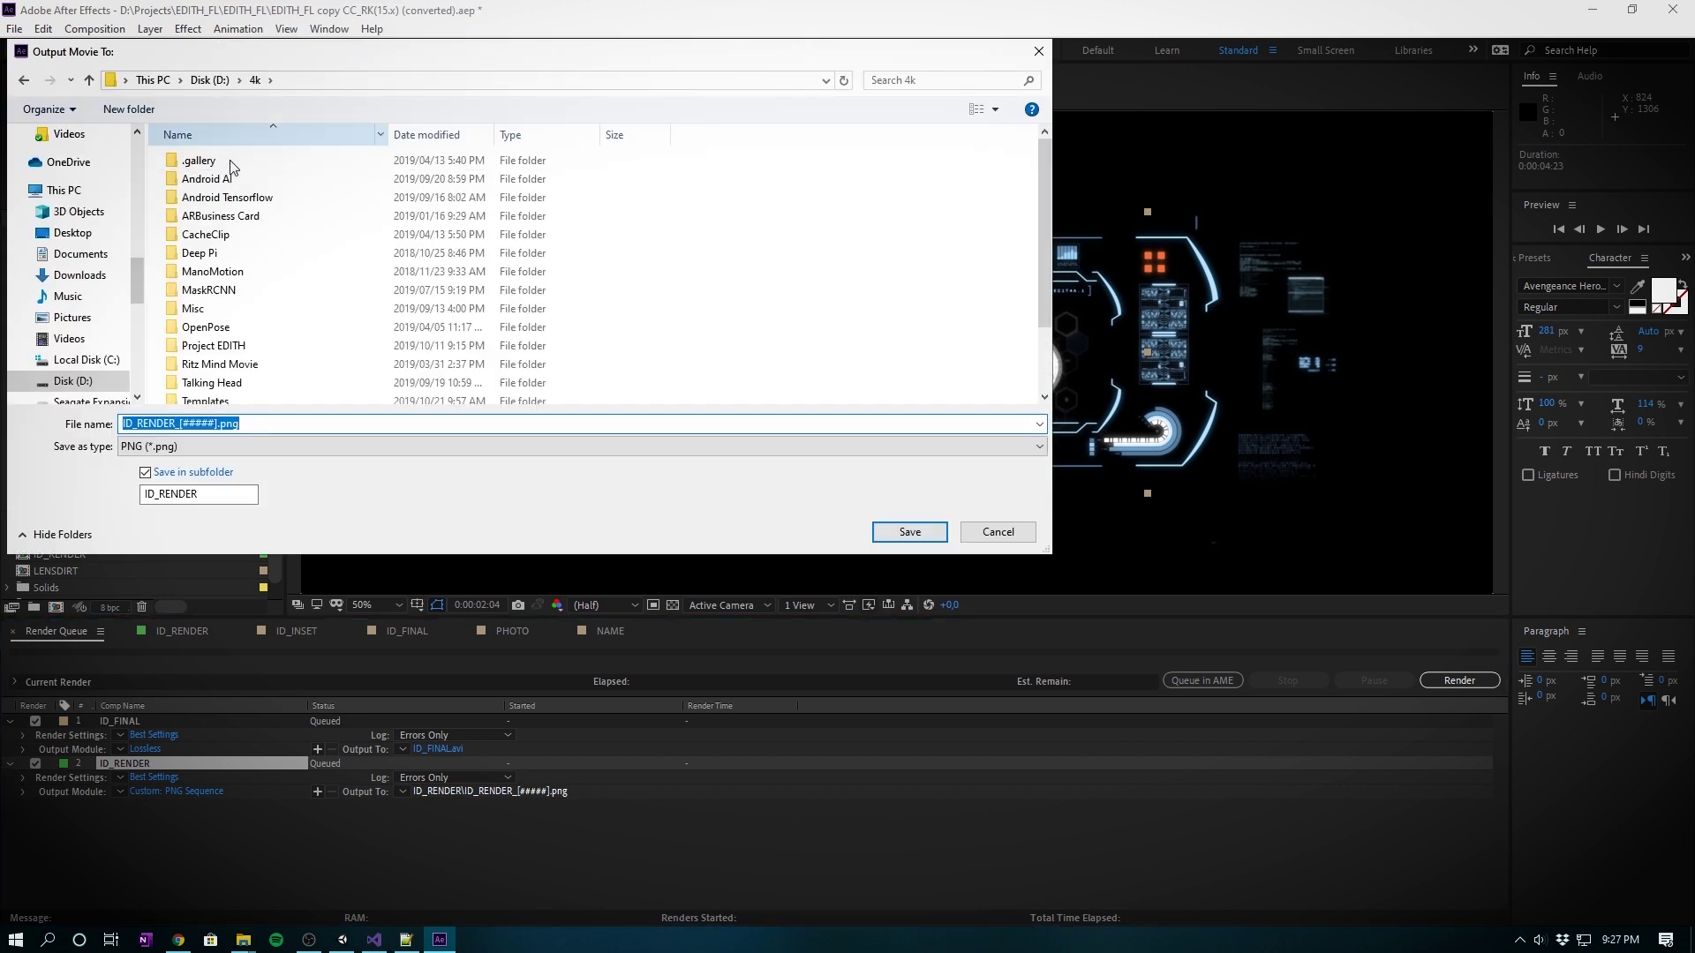
double_click(217, 346)
double_click(212, 179)
double_click(210, 179)
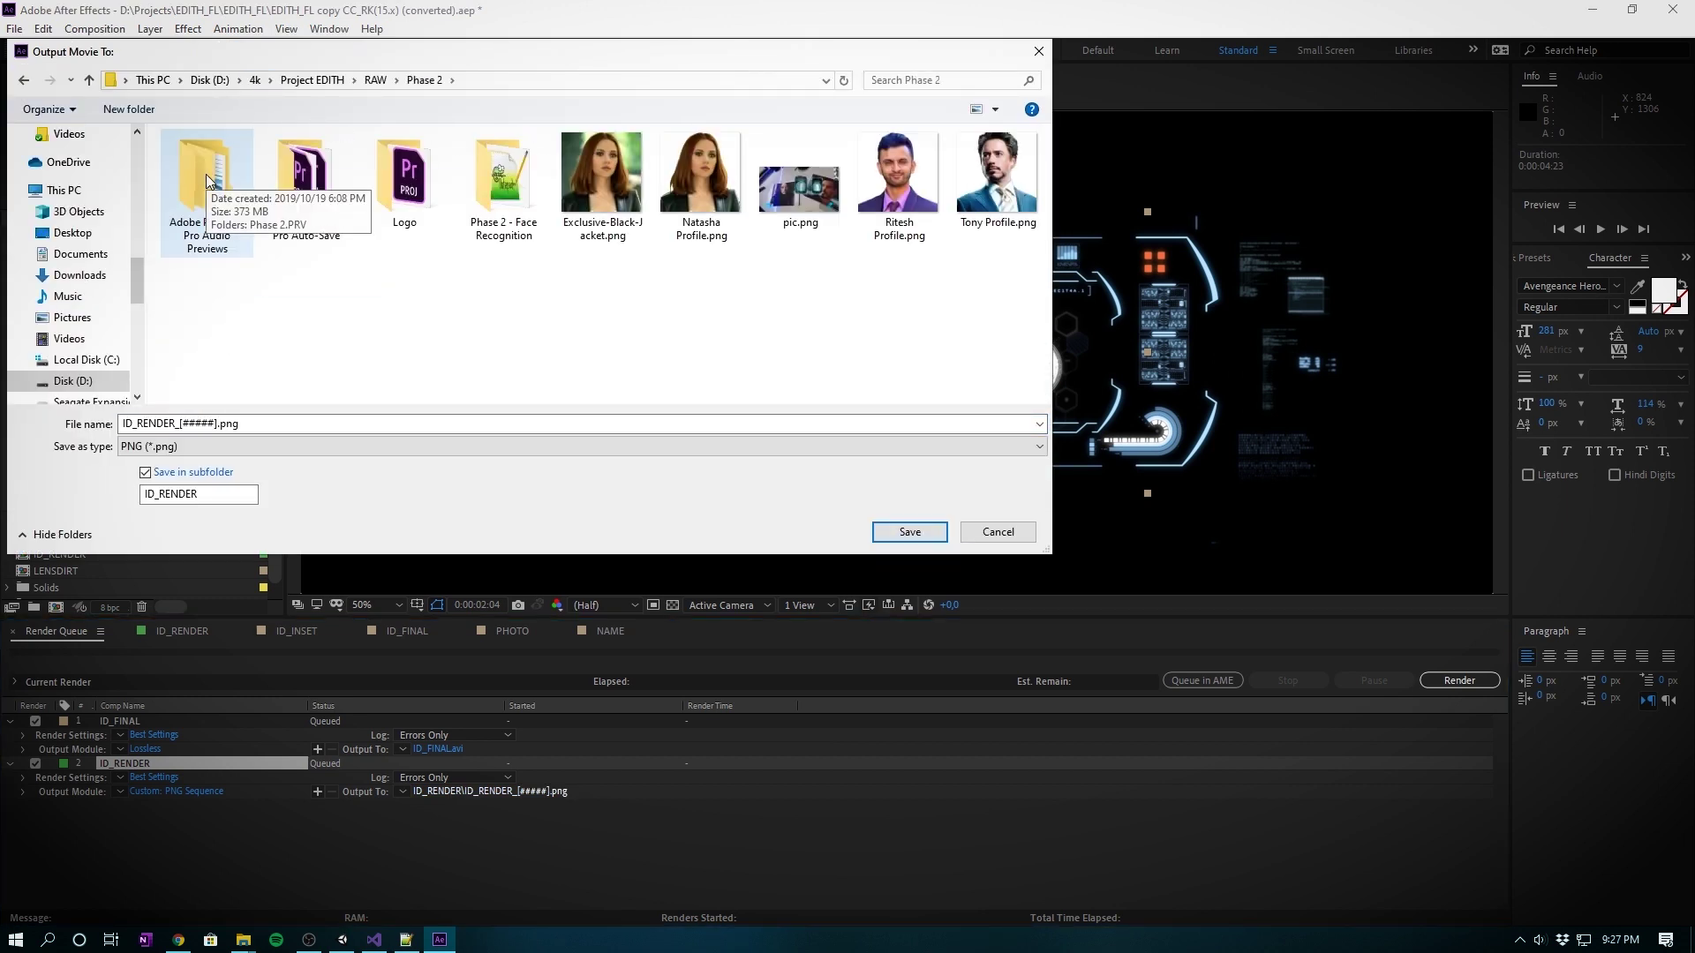
double_click(208, 180)
key(ctrl+shift+n)
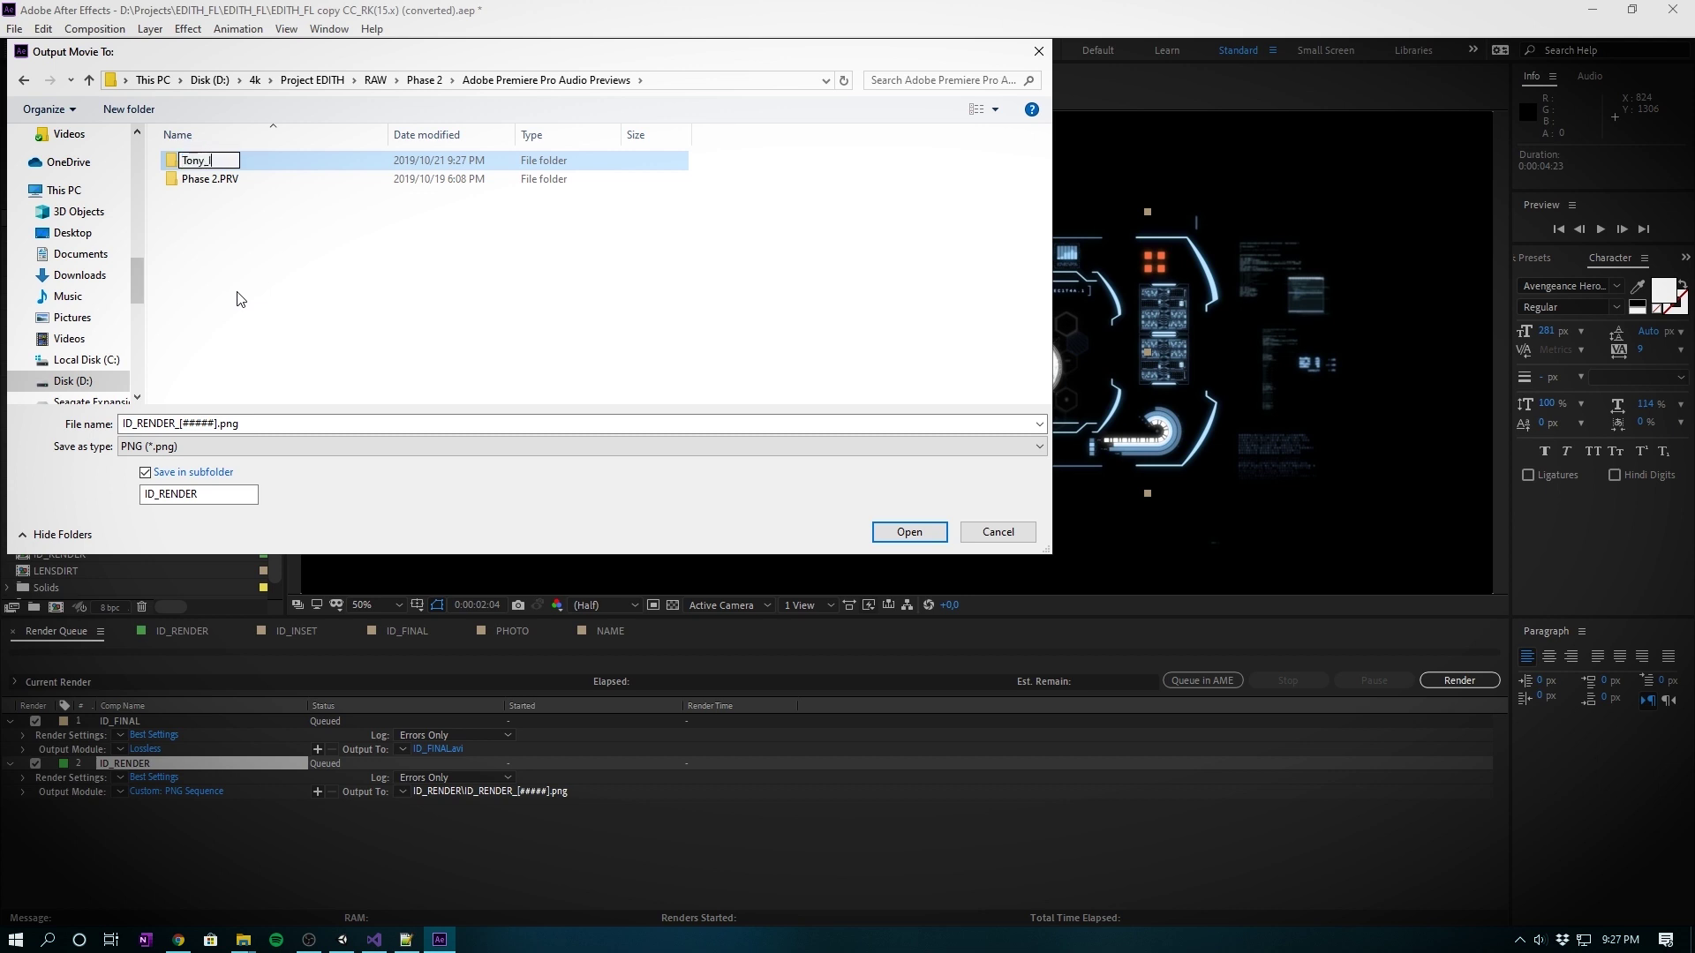
key(Return)
double_click(185, 179)
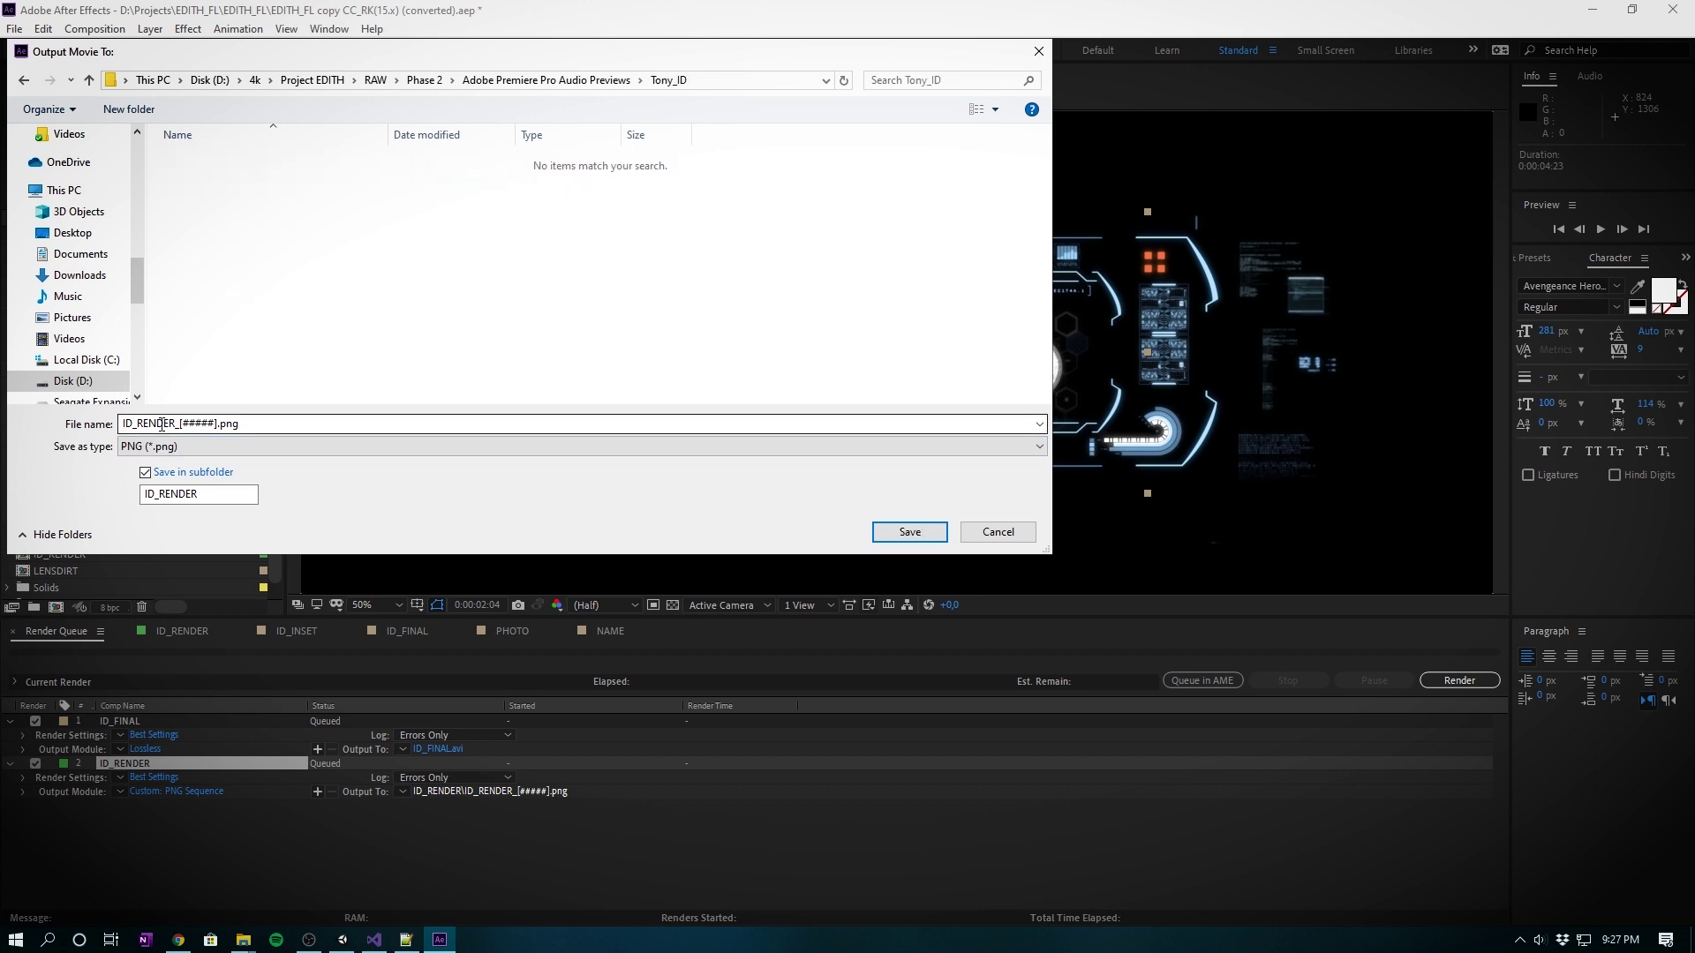
click(126, 424)
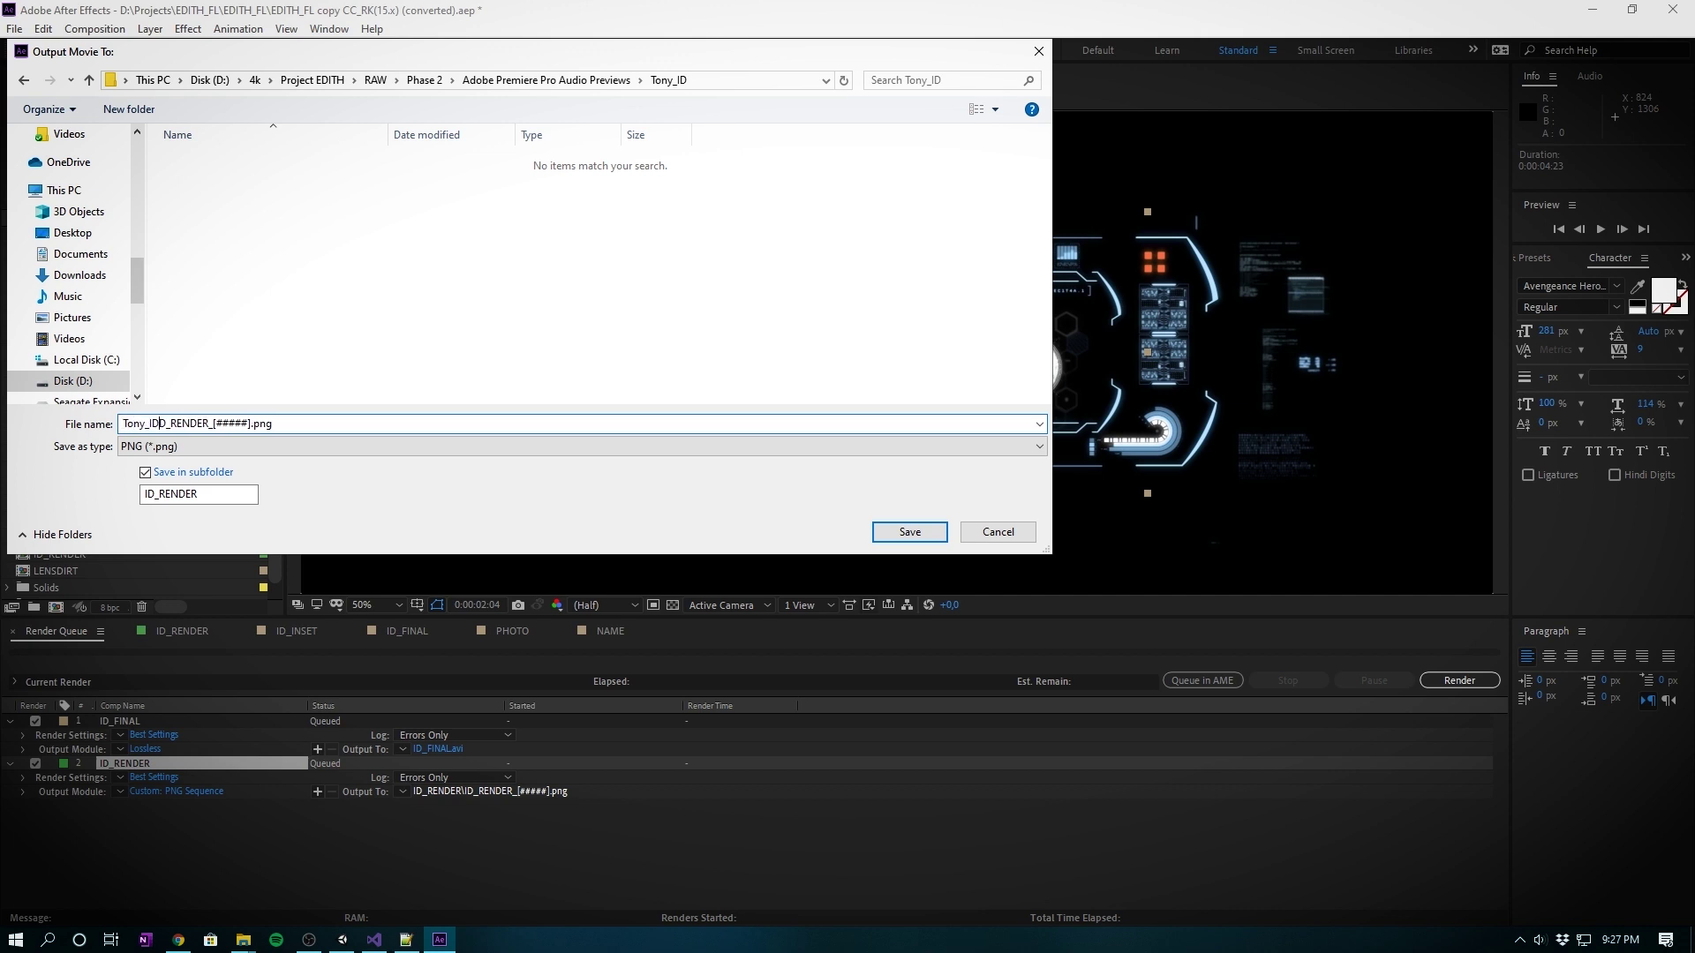
click(909, 532)
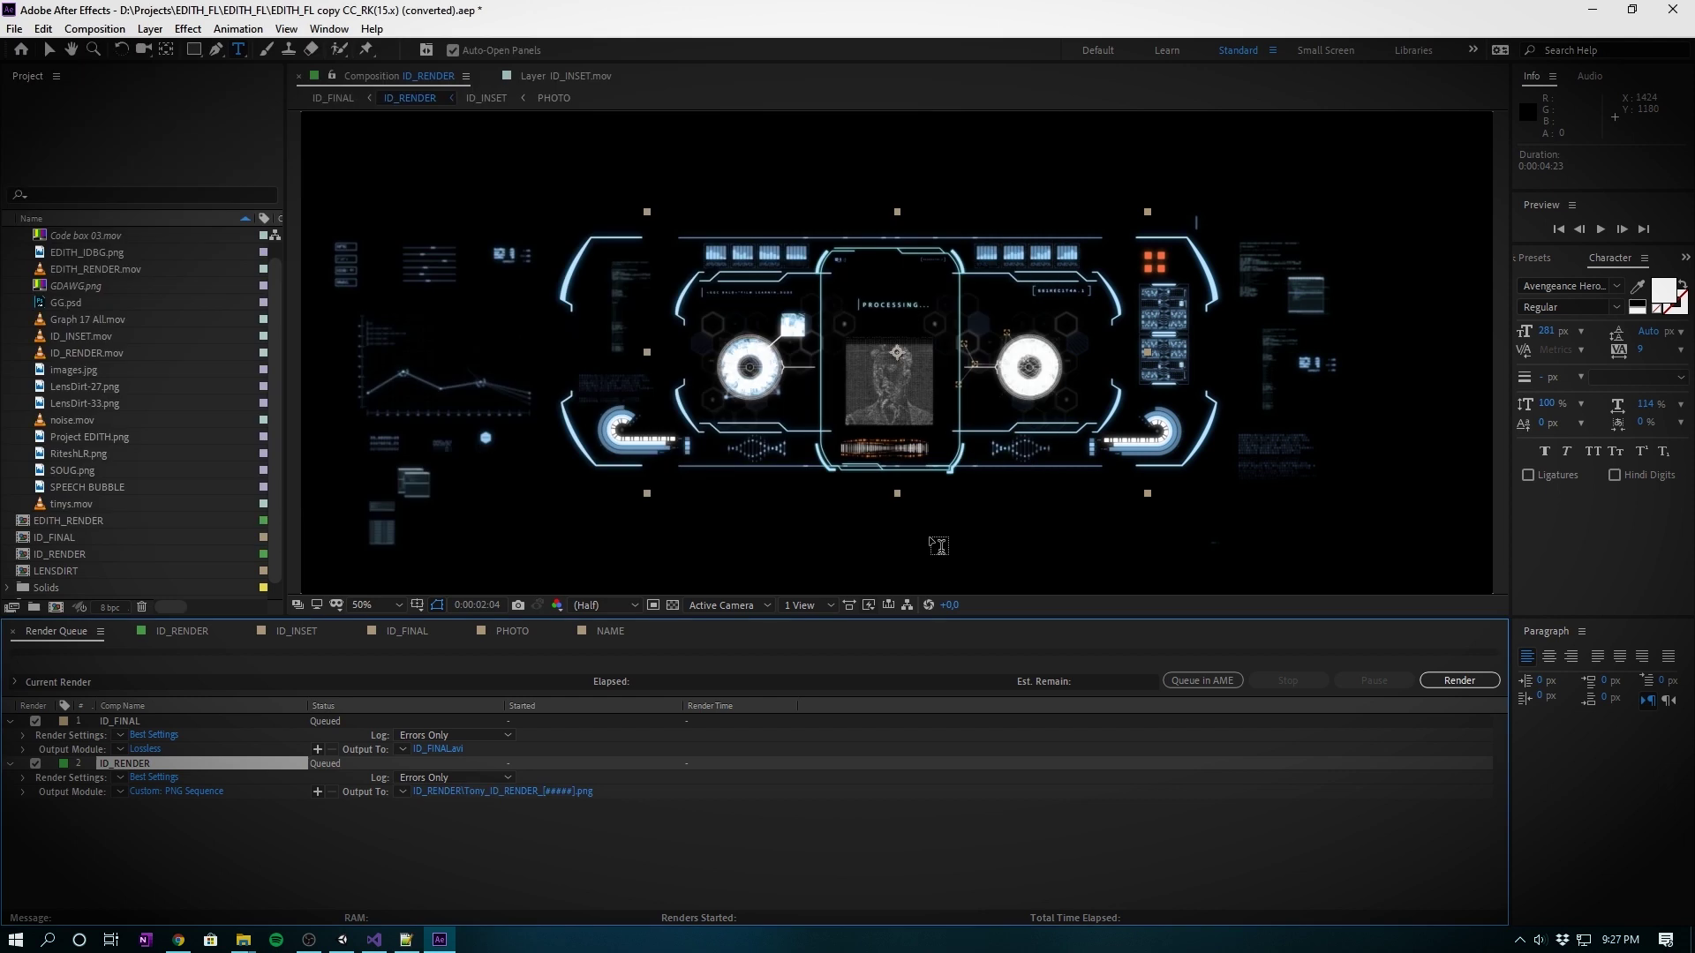
- Start rendering the queue, then select the Quad in Unity
click(1459, 680)
click(310, 943)
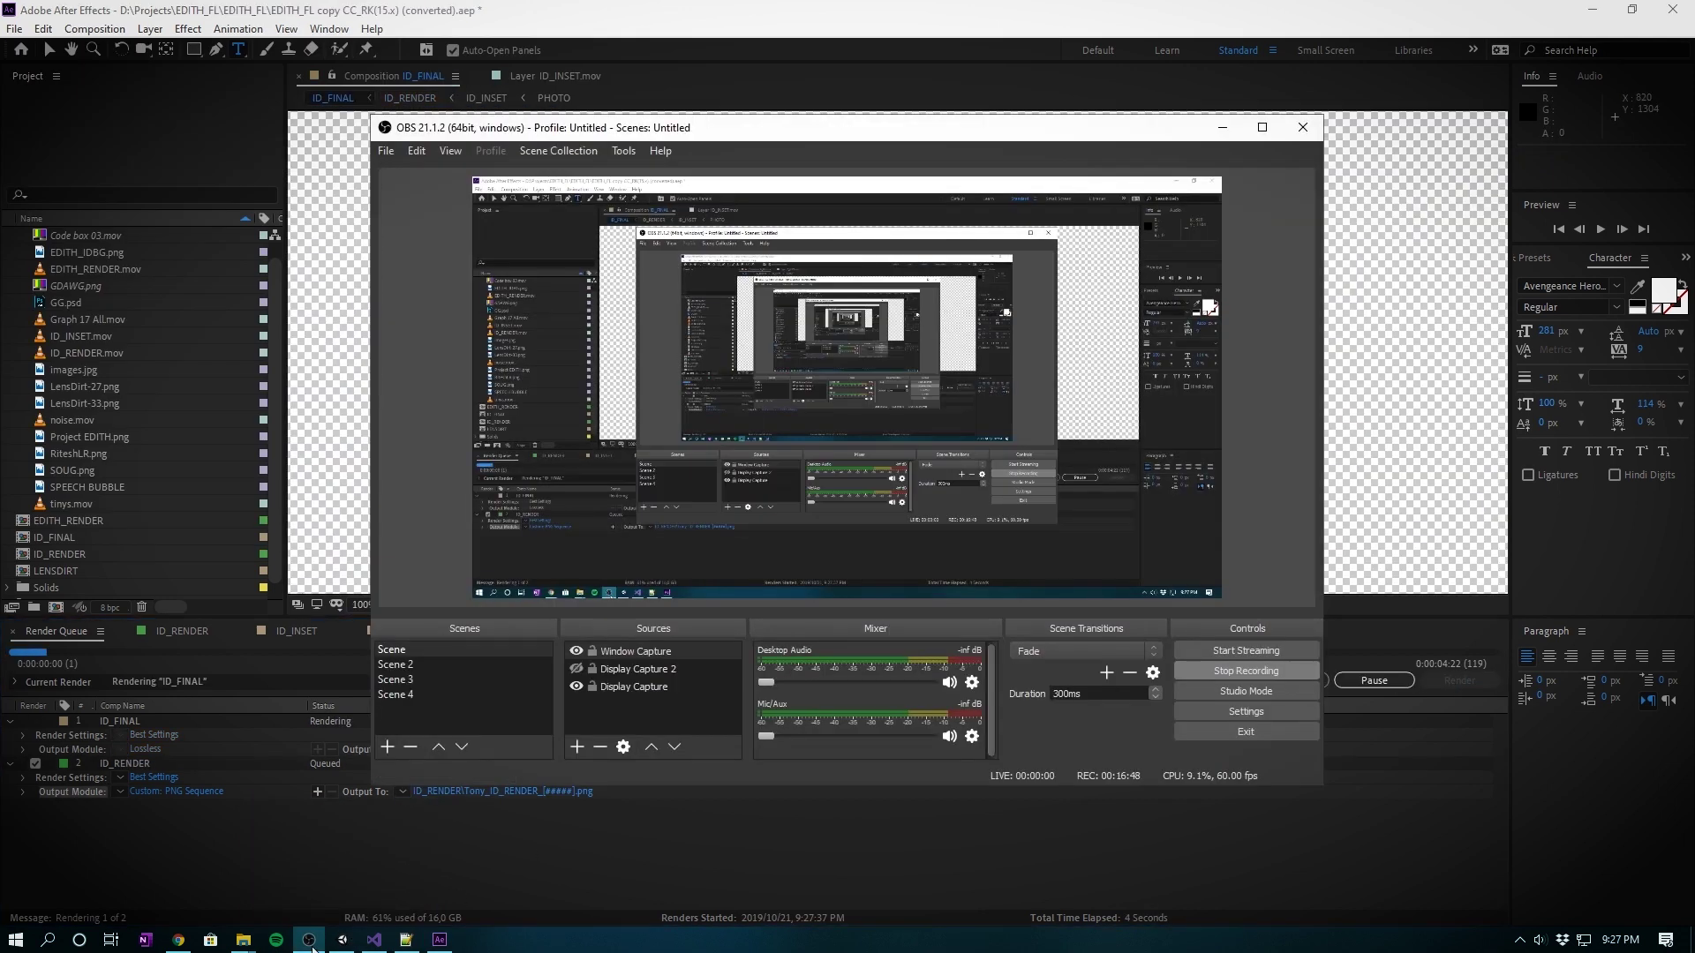
click(311, 945)
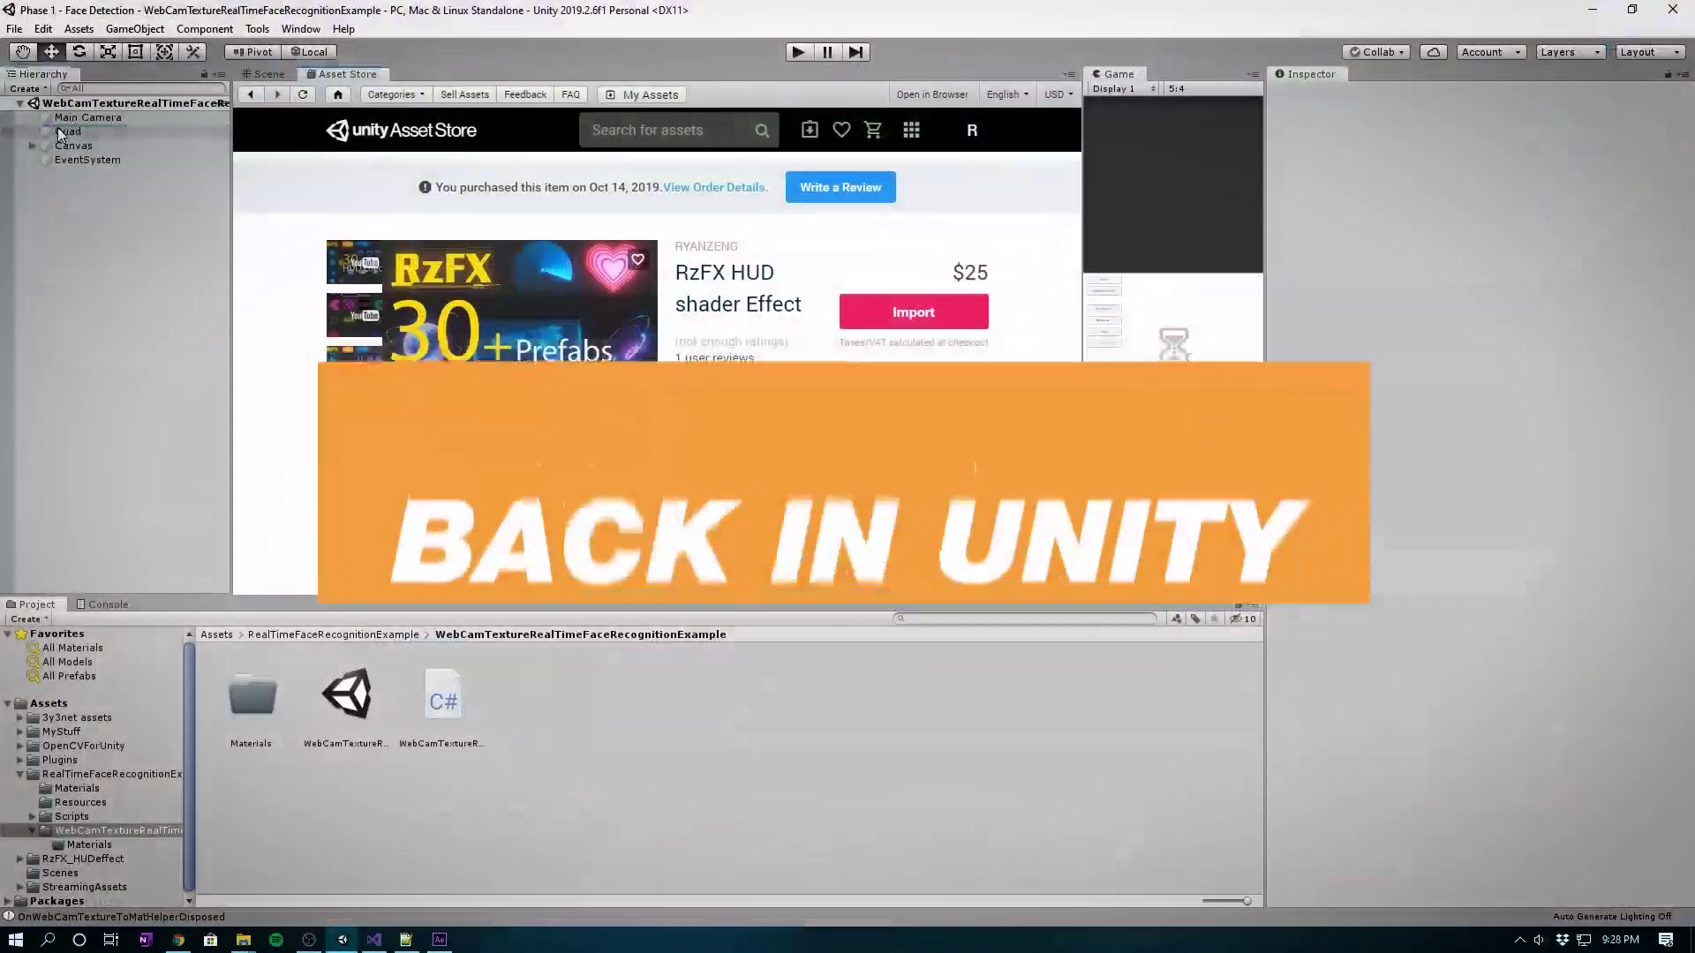
click(62, 132)
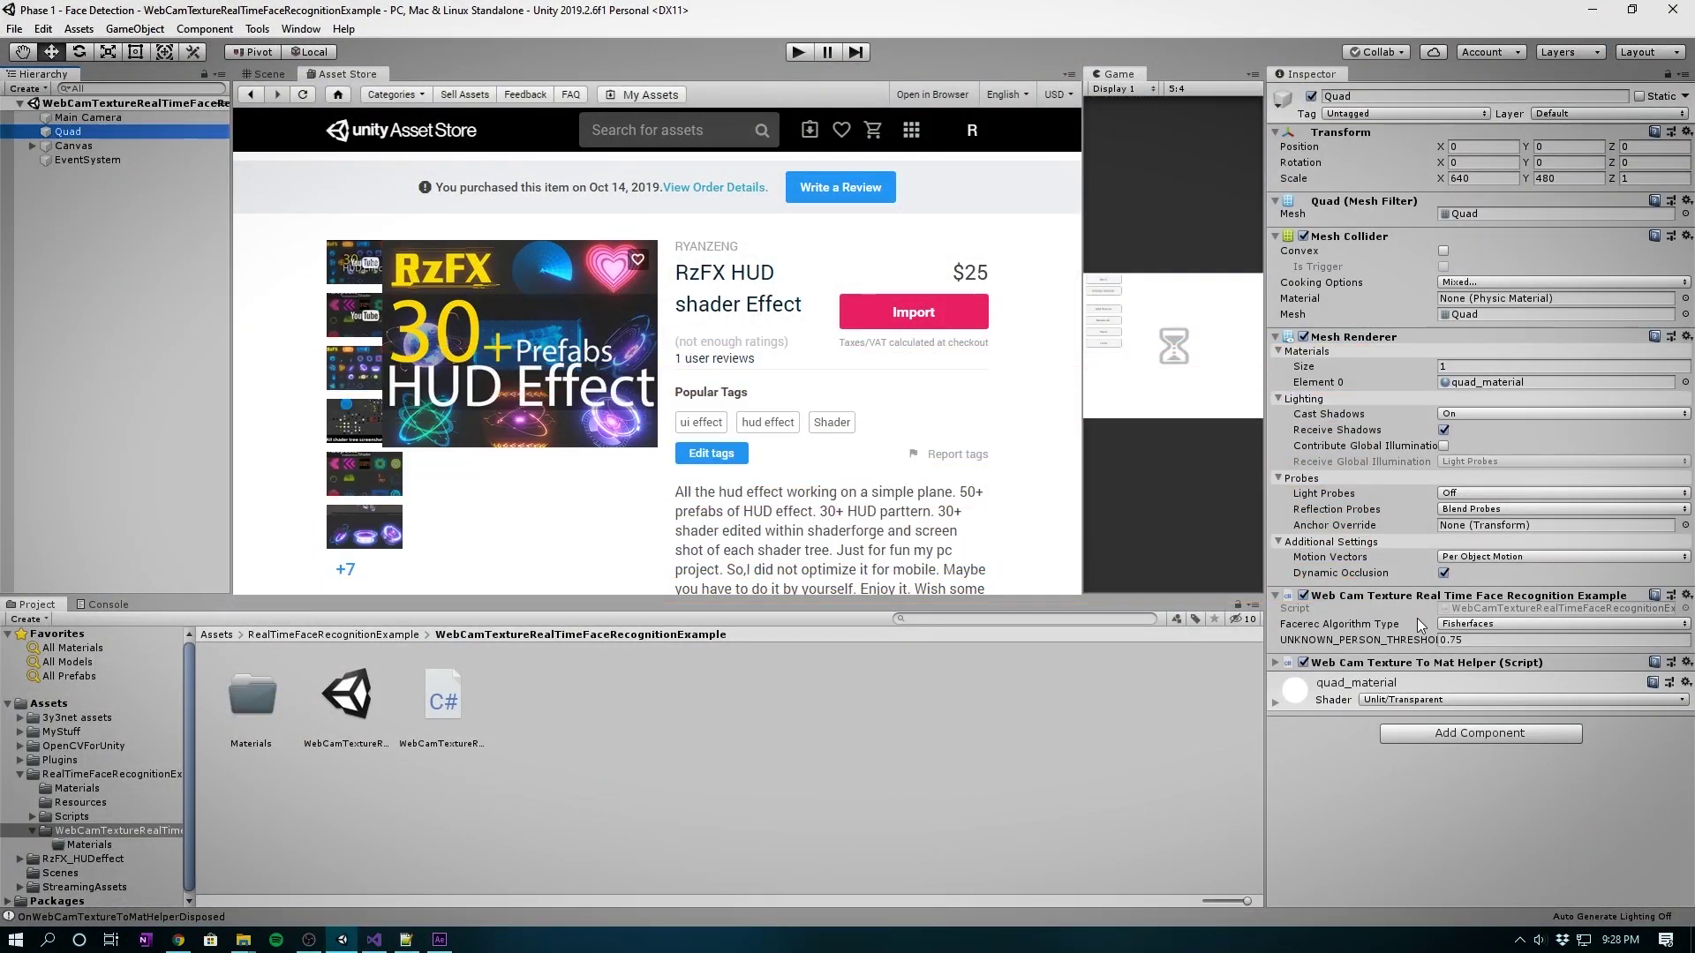
- Edit the Quad's face-recognition script in Visual Studio and select all text in the downloaded .cs file
click(1686, 595)
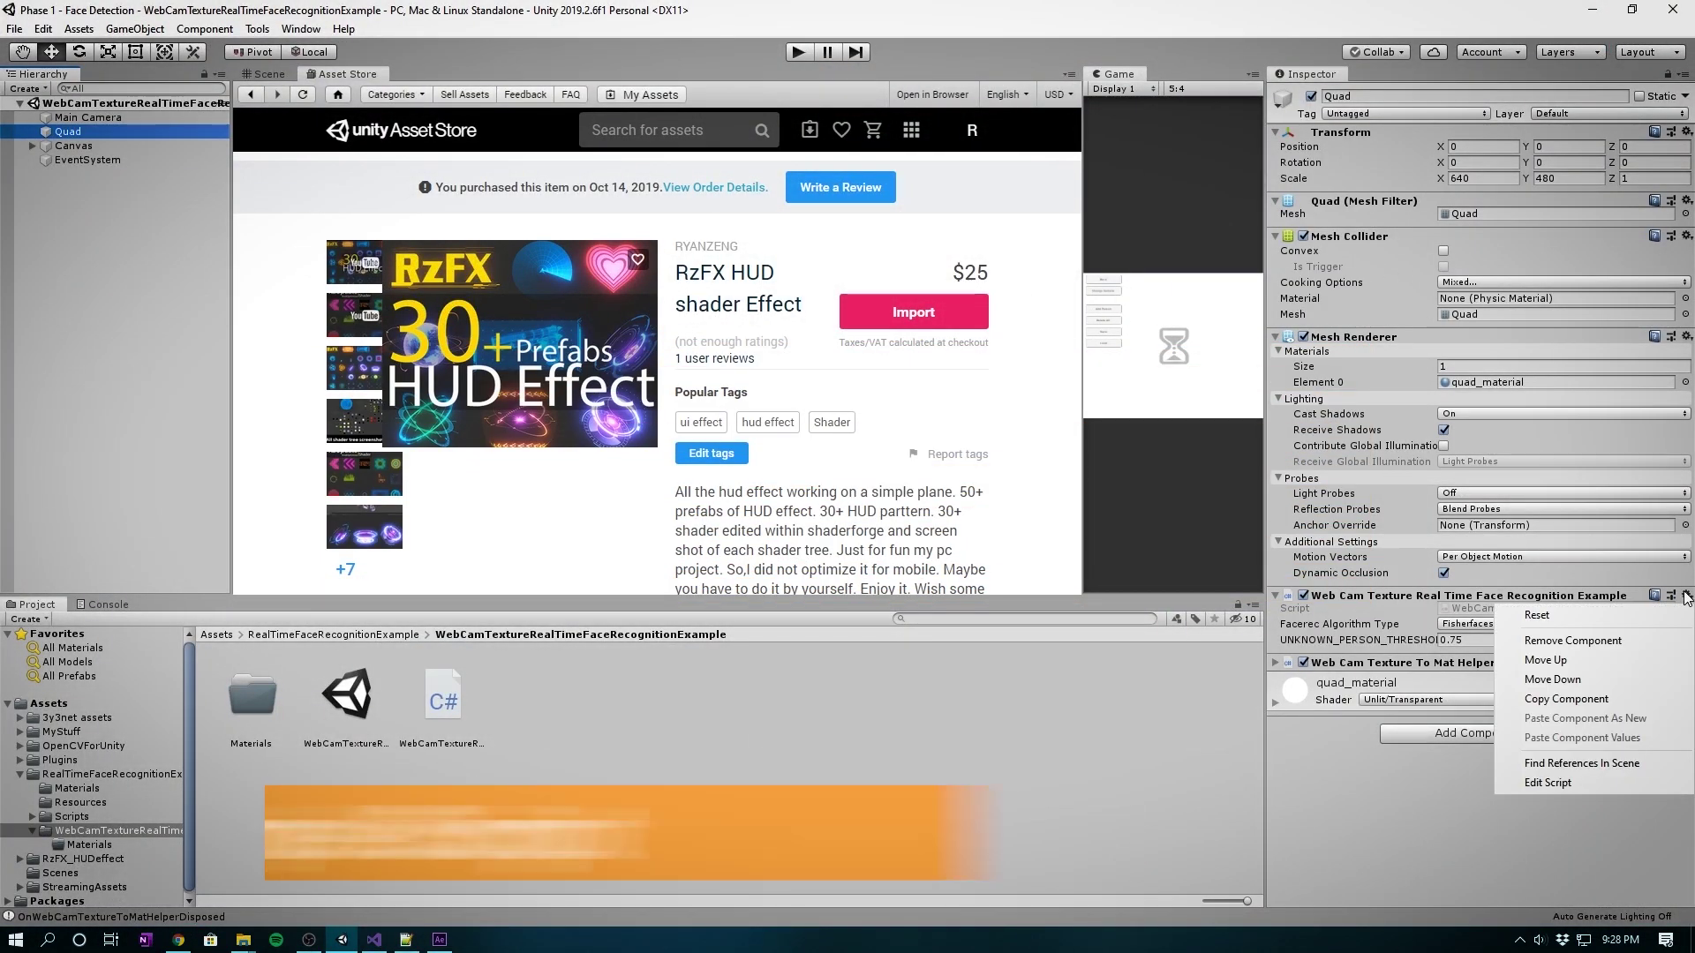
click(1549, 789)
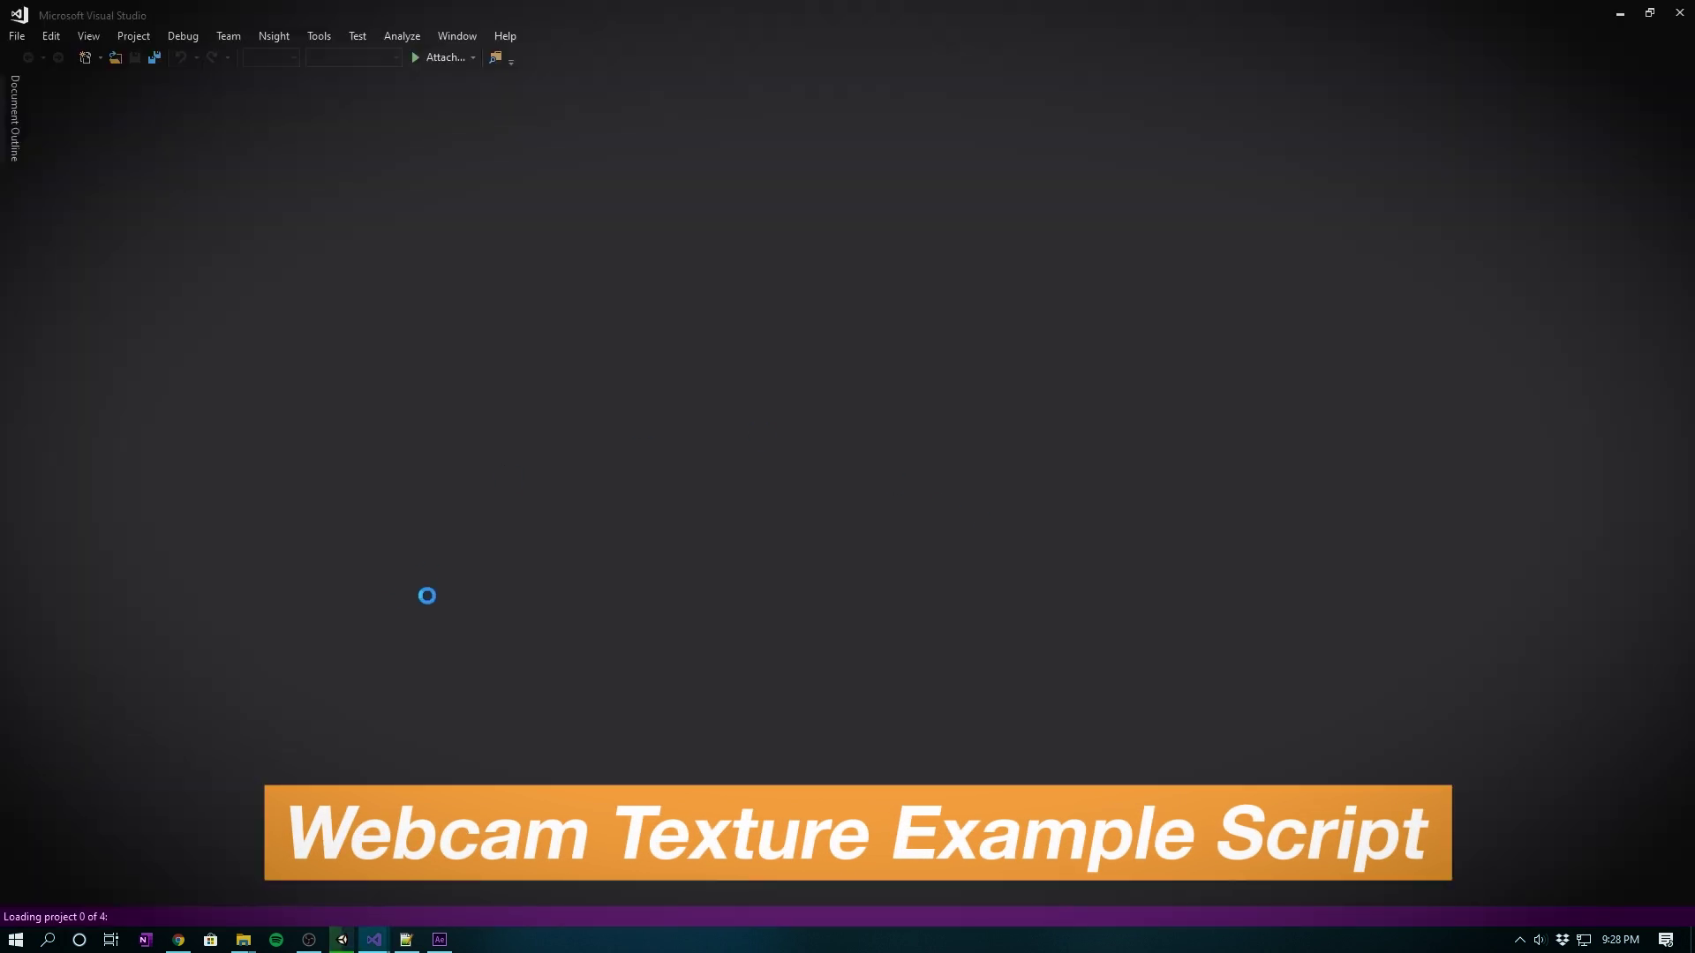
mouse_move(251, 944)
click(495, 877)
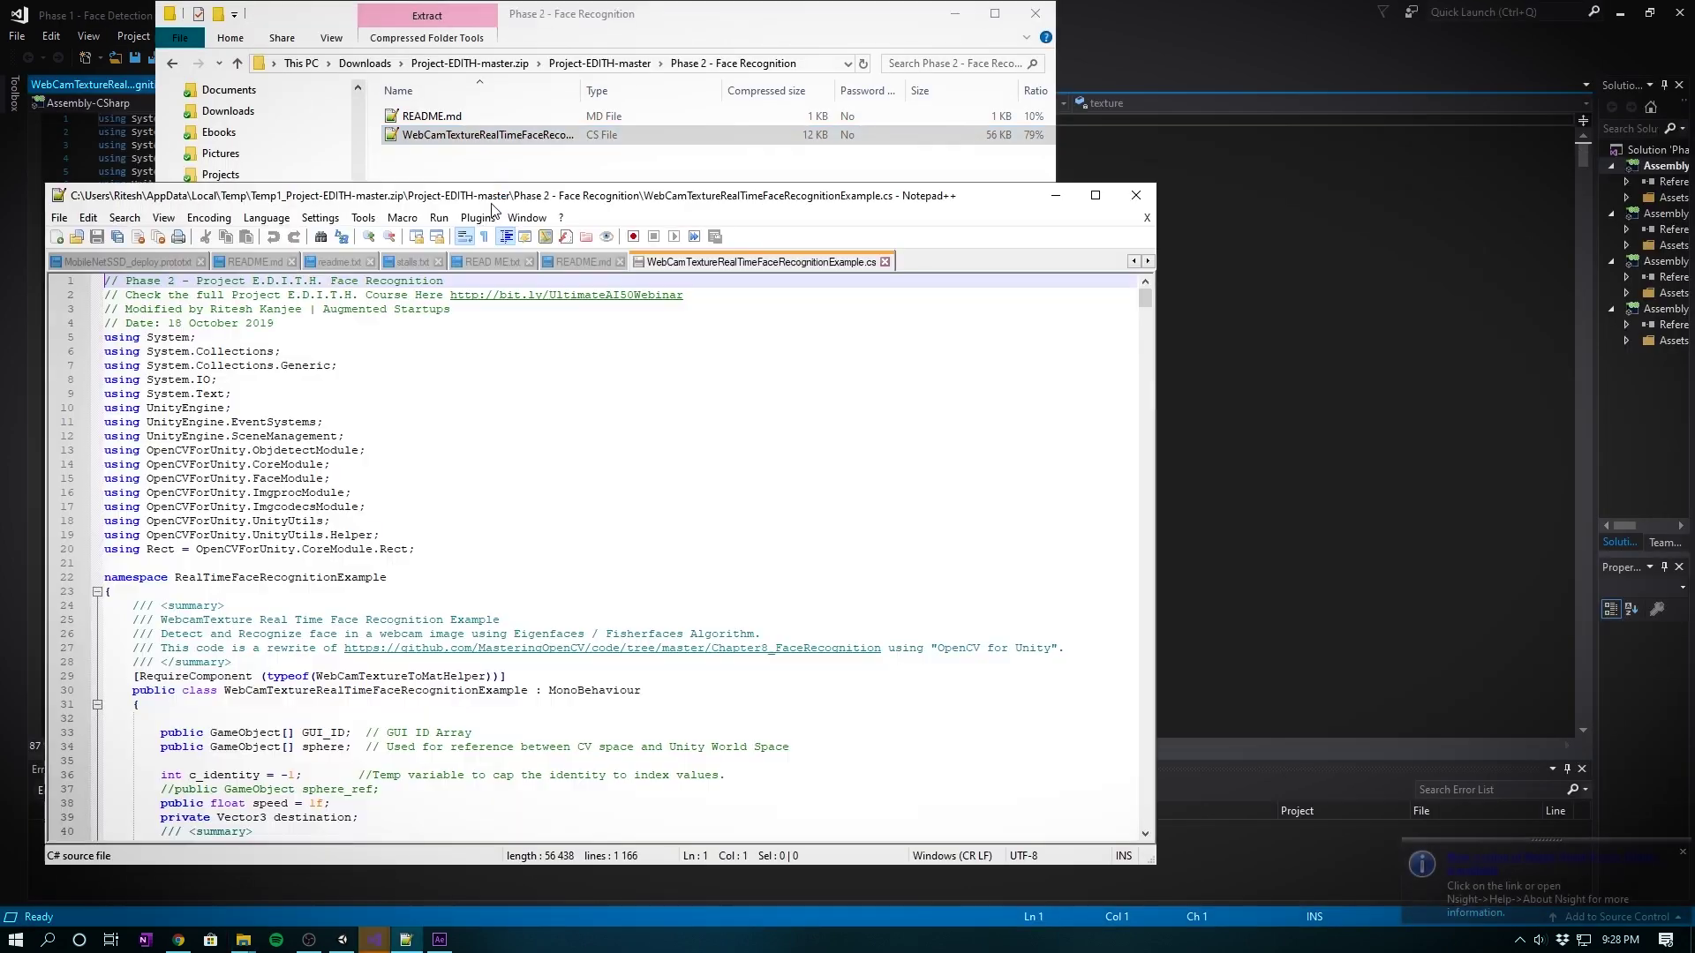
click(387, 387)
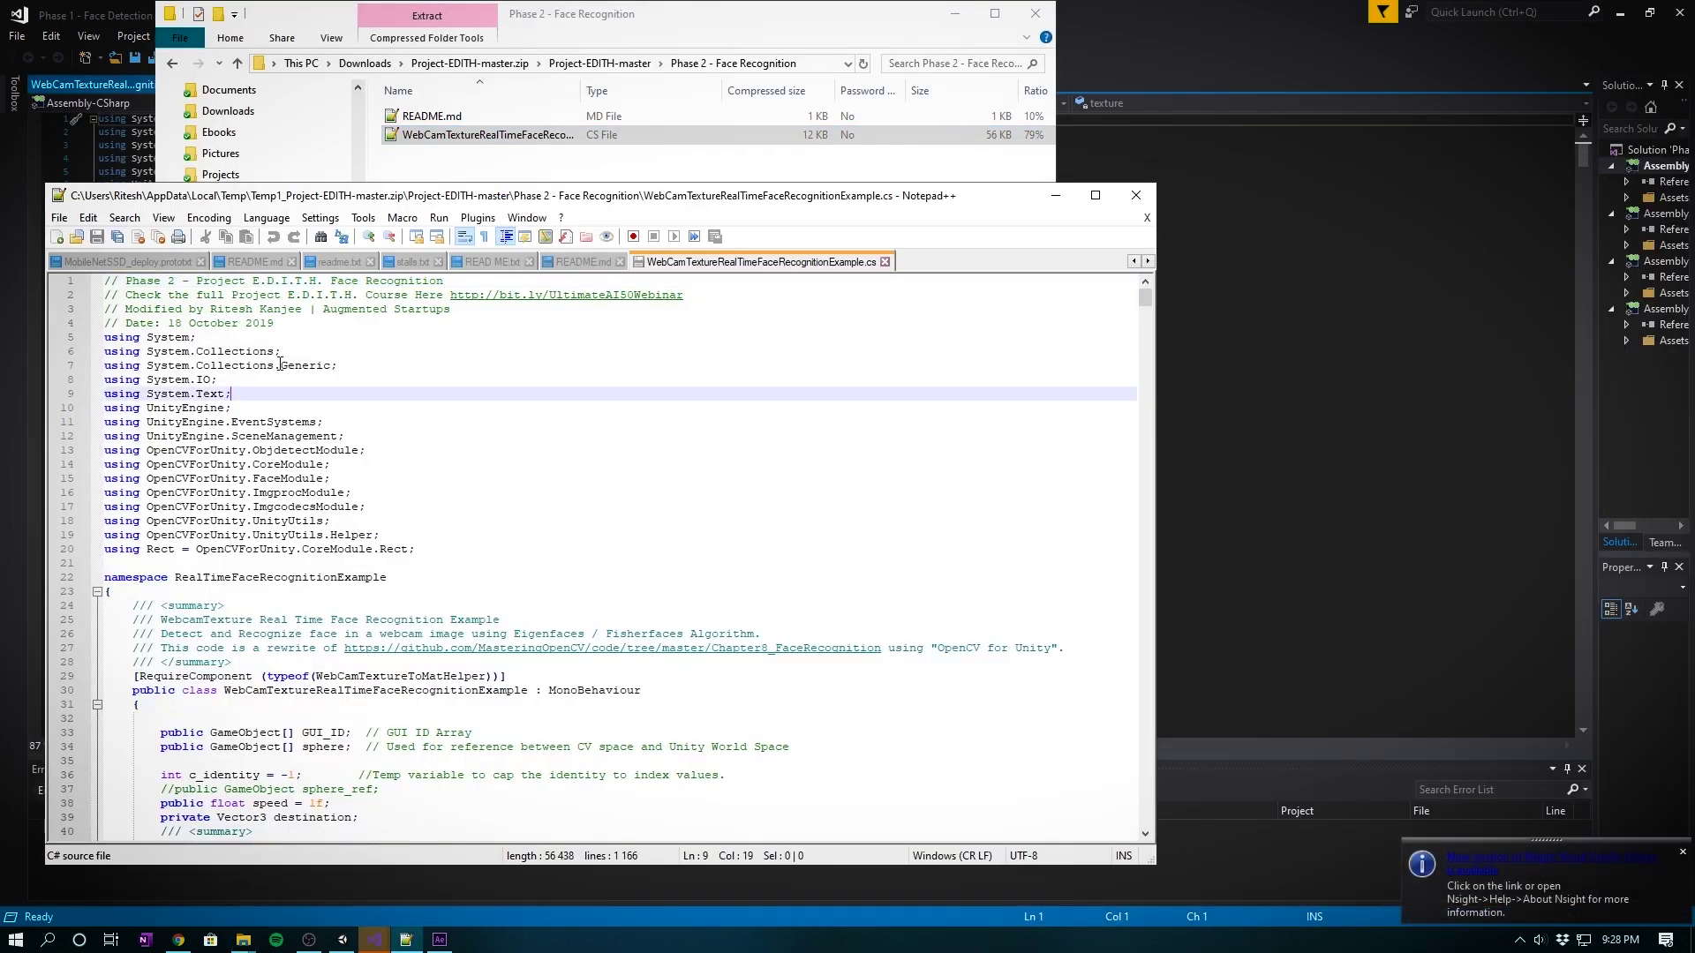
key(ctrl+a)
key(alt+Tab)
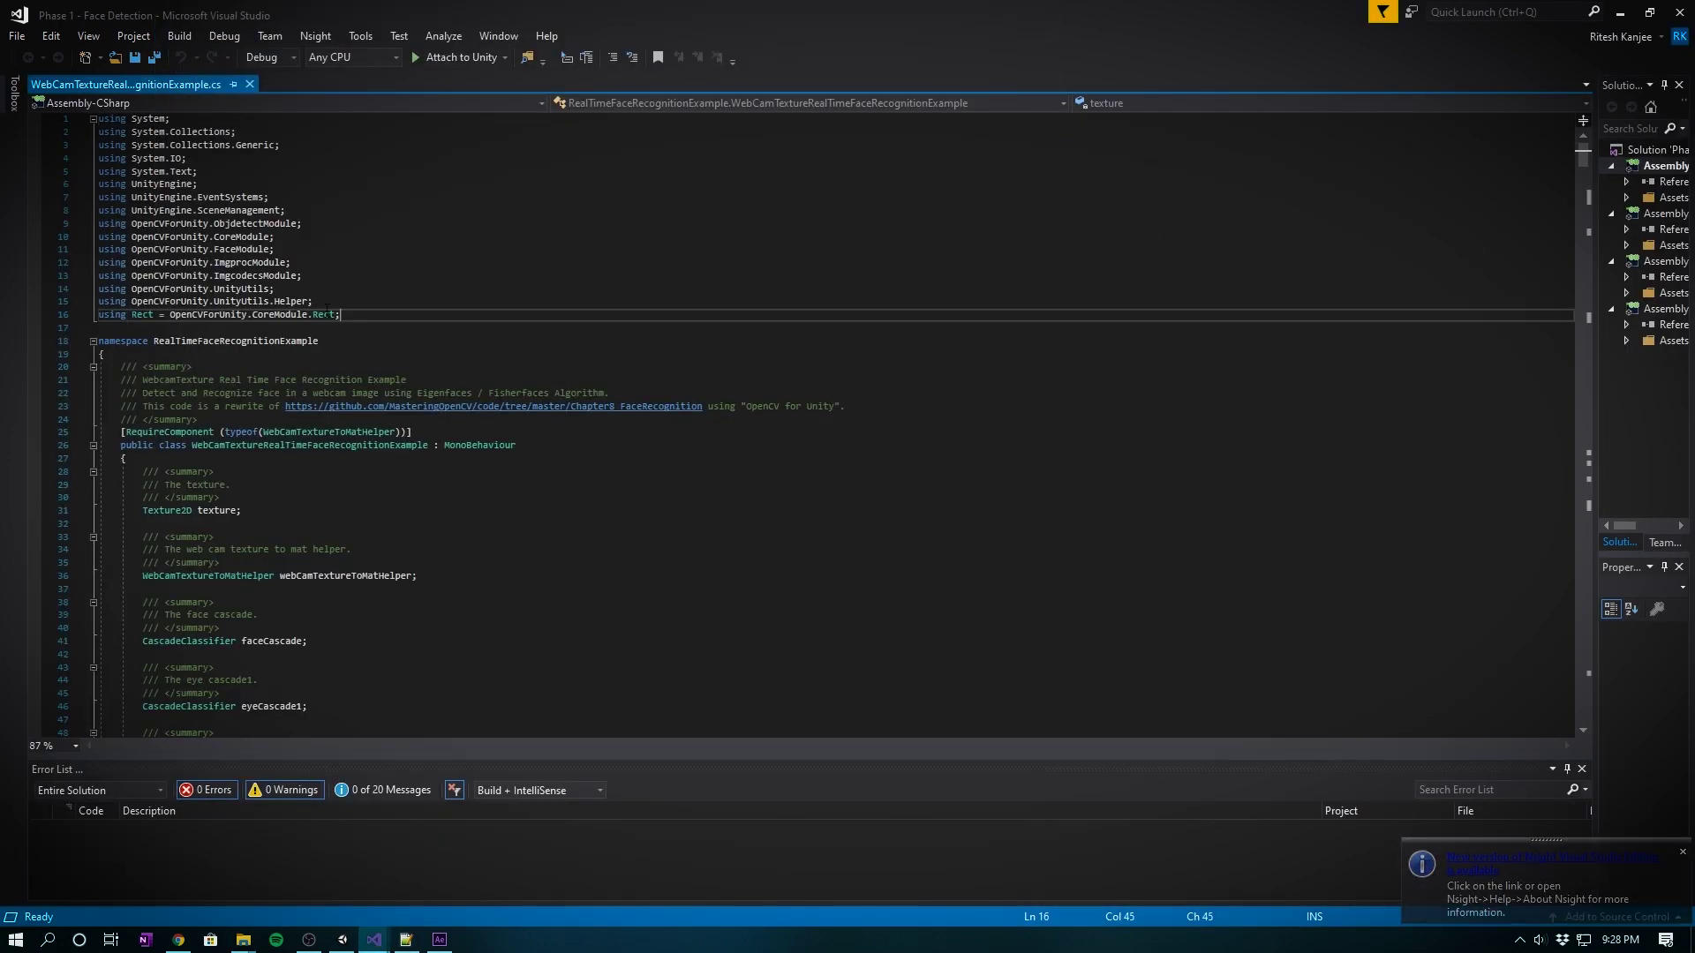
key(ctrl+a)
scroll(327, 317, down, 3)
key(ctrl+v)
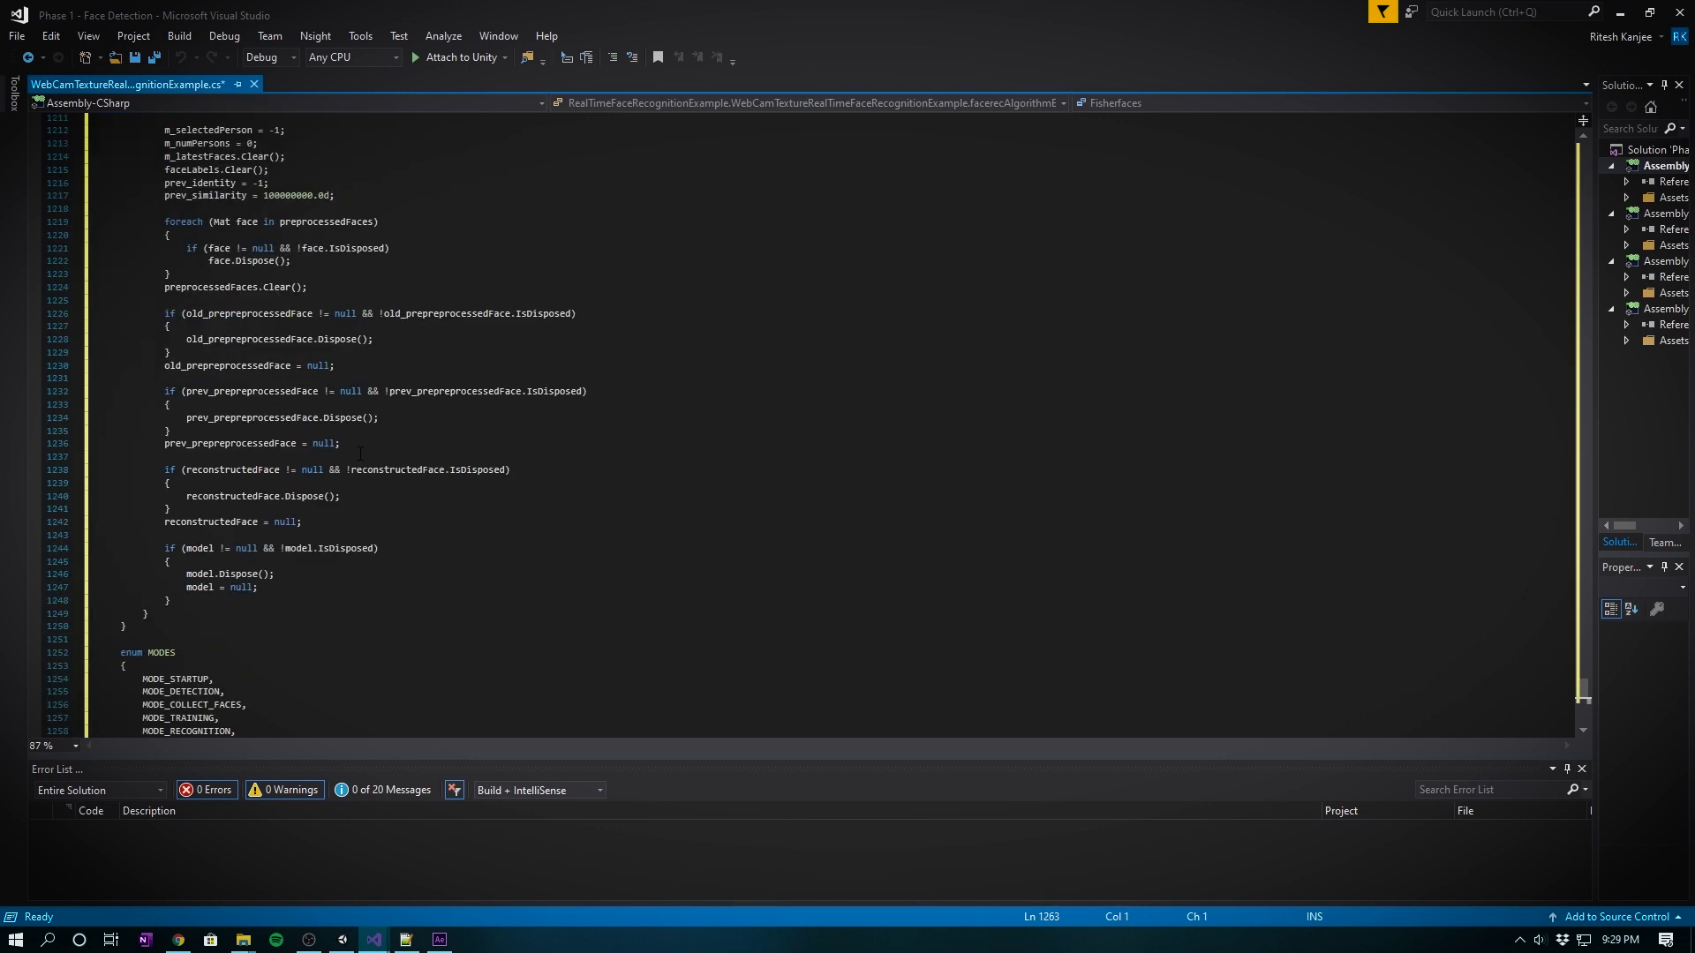
scroll(851, 409, up, 20)
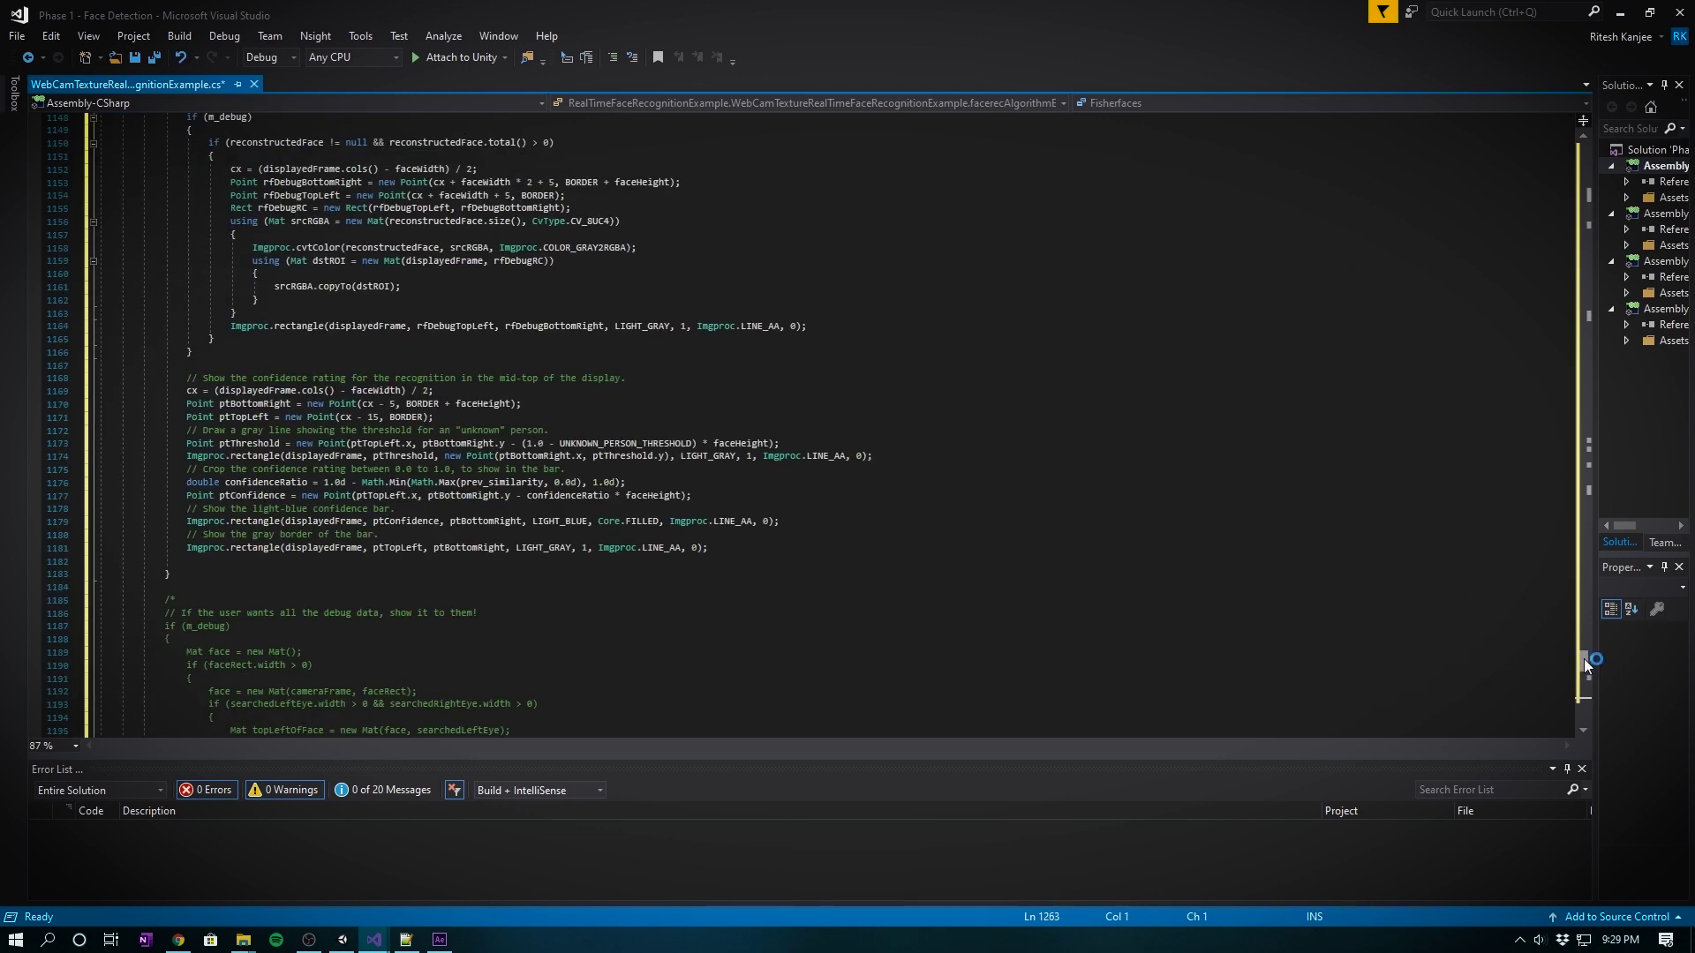
drag(1586, 665, 1586, 181)
scroll(338, 281, up, 8)
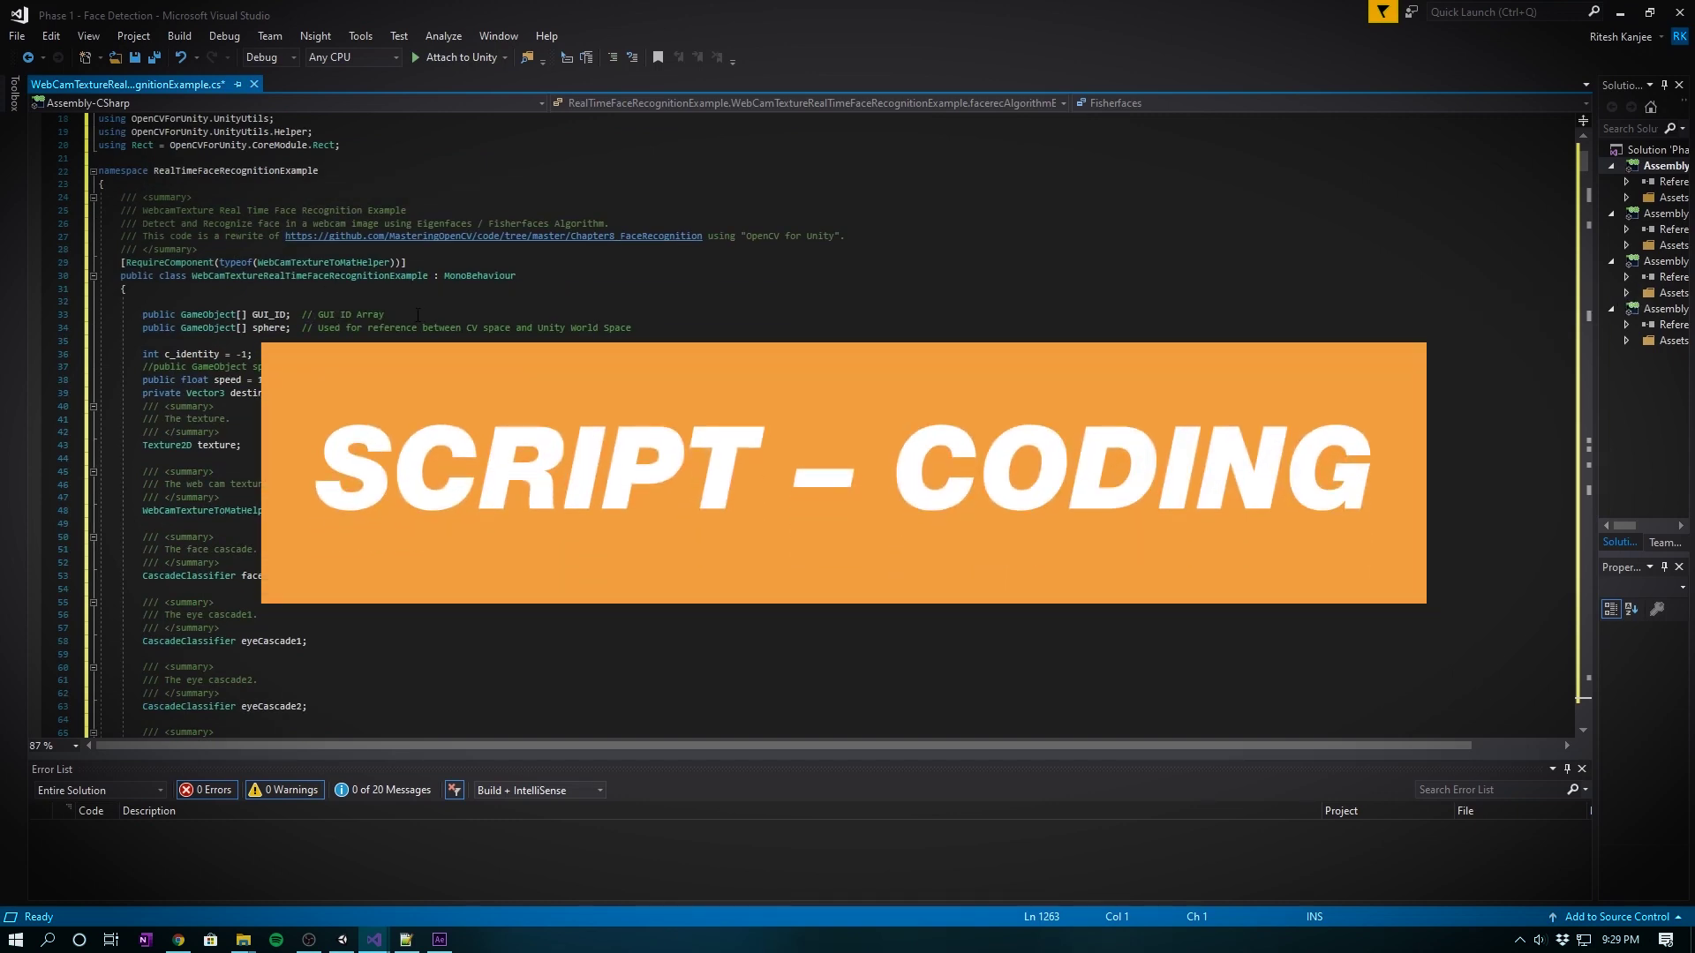
drag(417, 315, 138, 315)
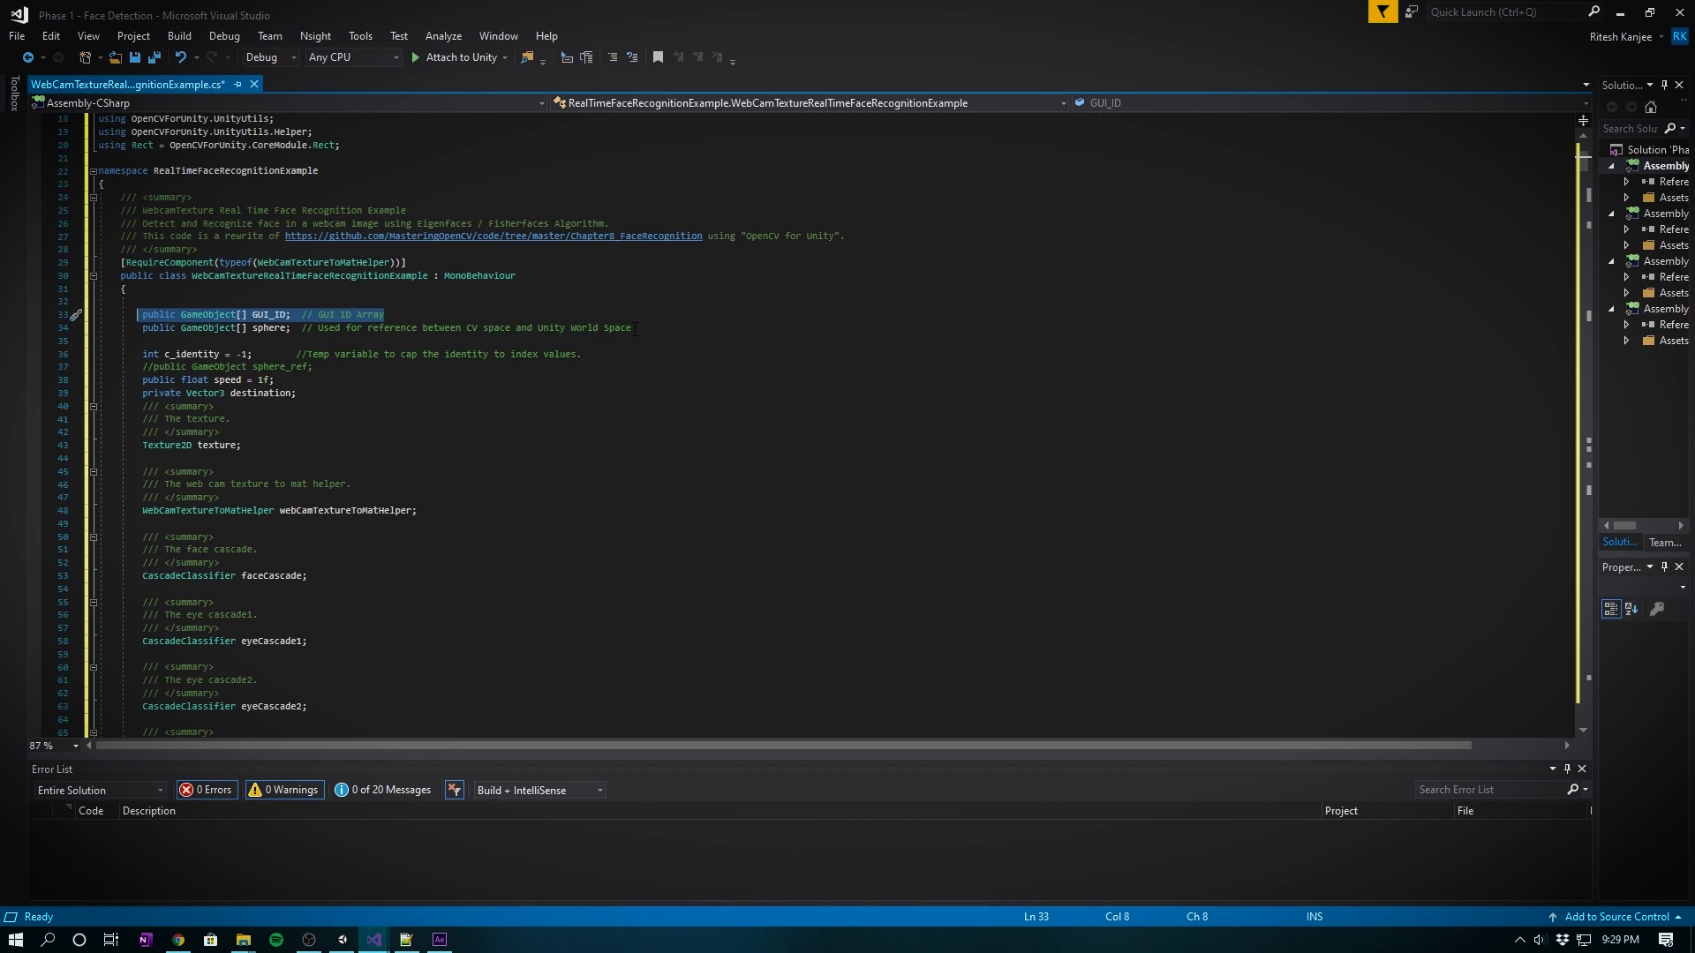
drag(633, 329, 143, 329)
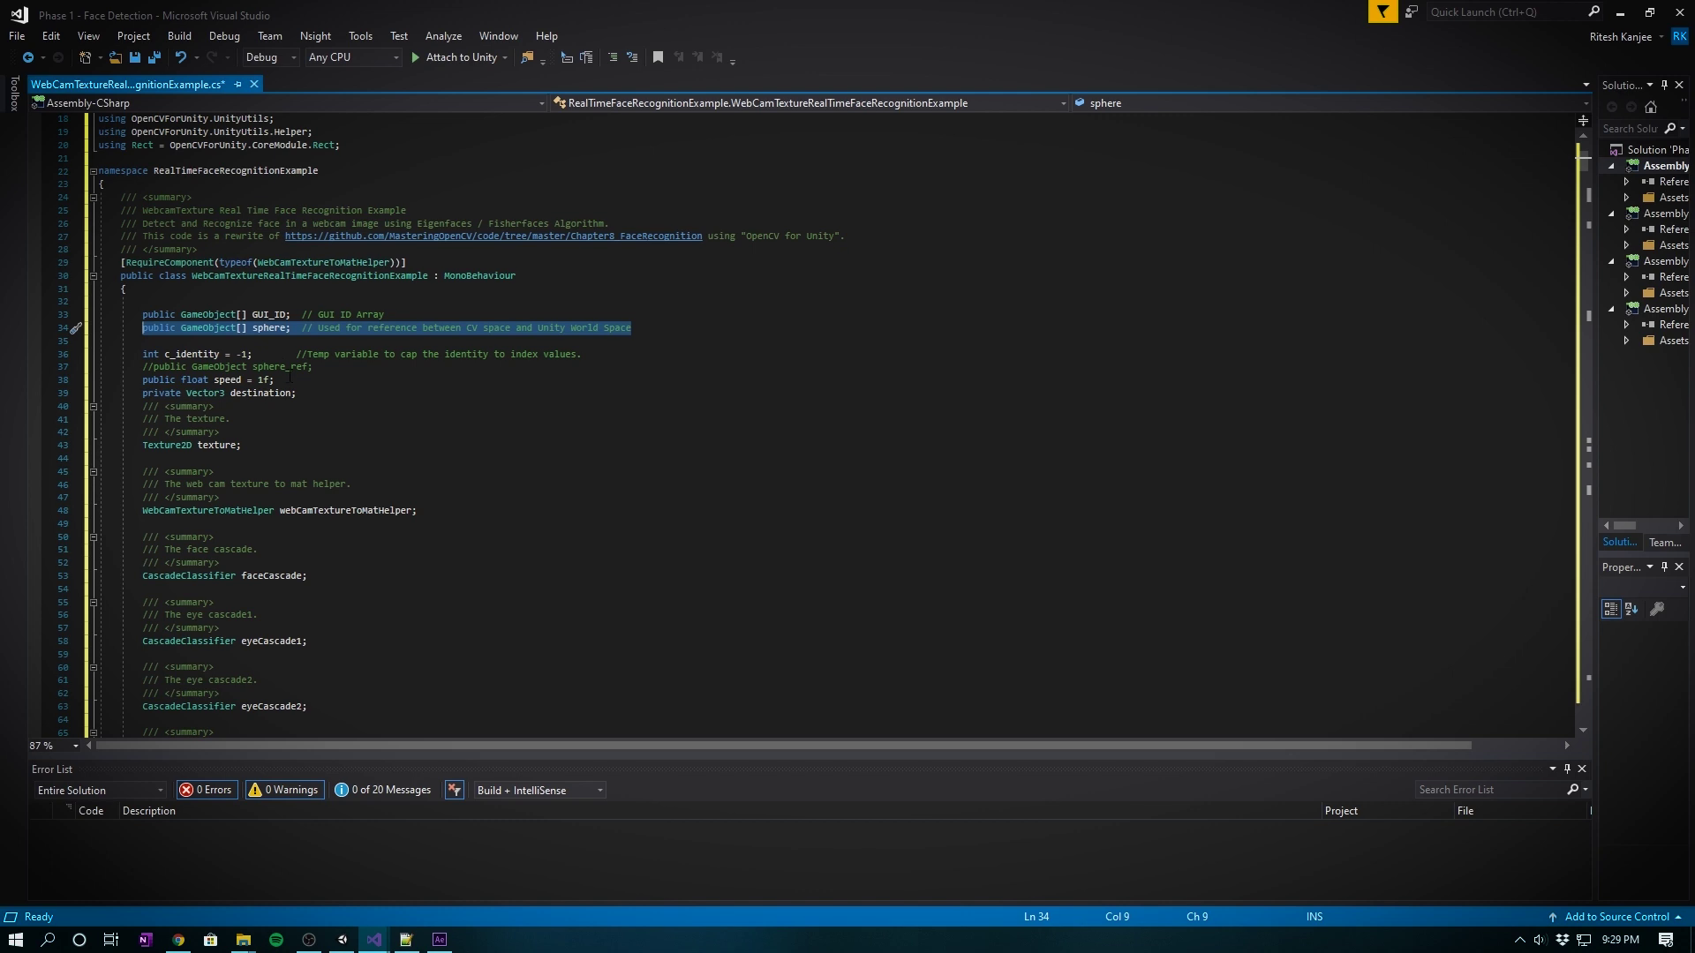
drag(269, 354, 247, 355)
drag(593, 355, 142, 353)
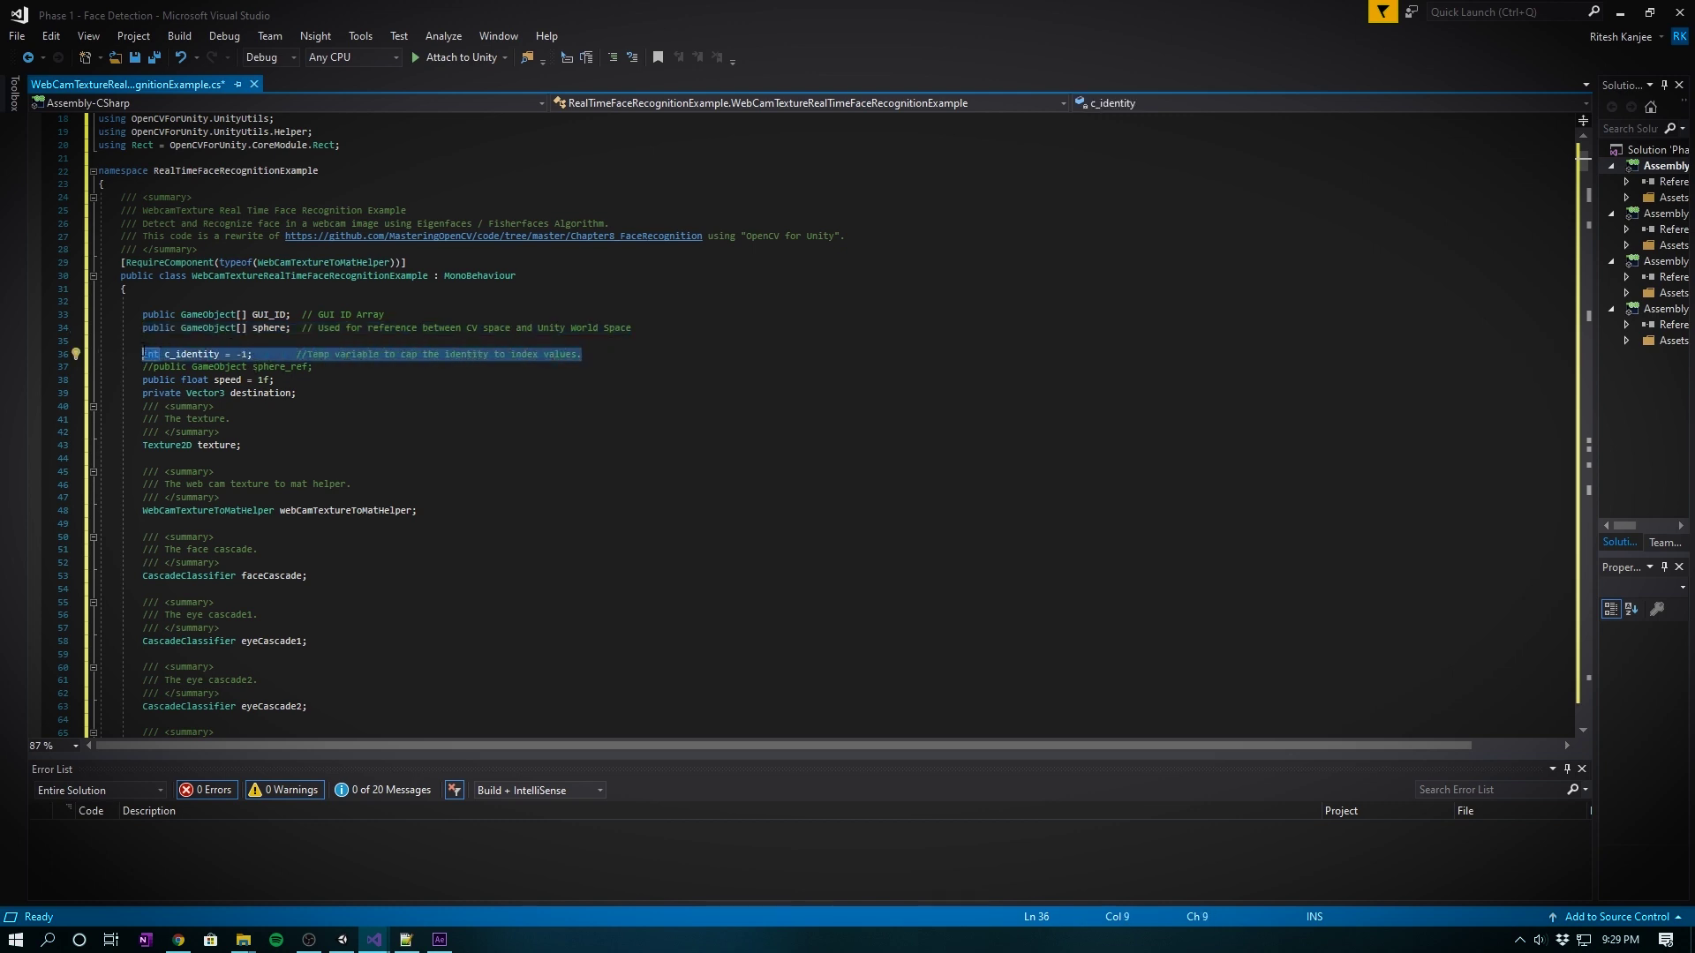
key(Down)
key(Down)
scroll(150, 357, down, 20)
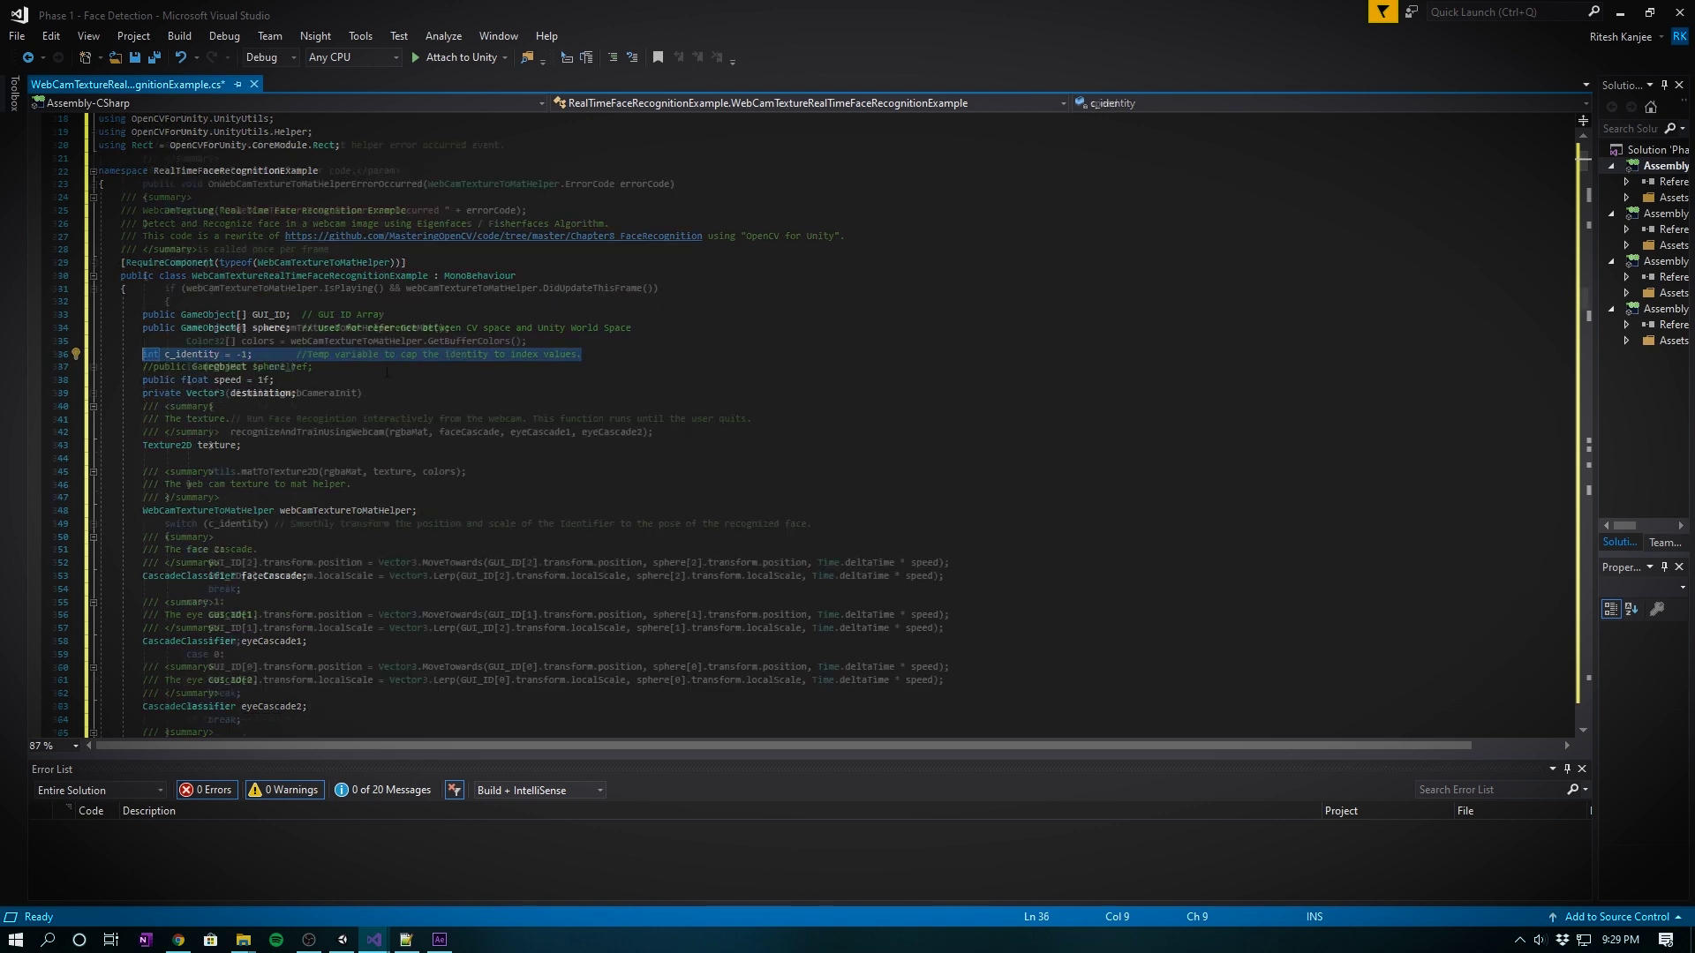
drag(165, 288, 169, 497)
click(169, 498)
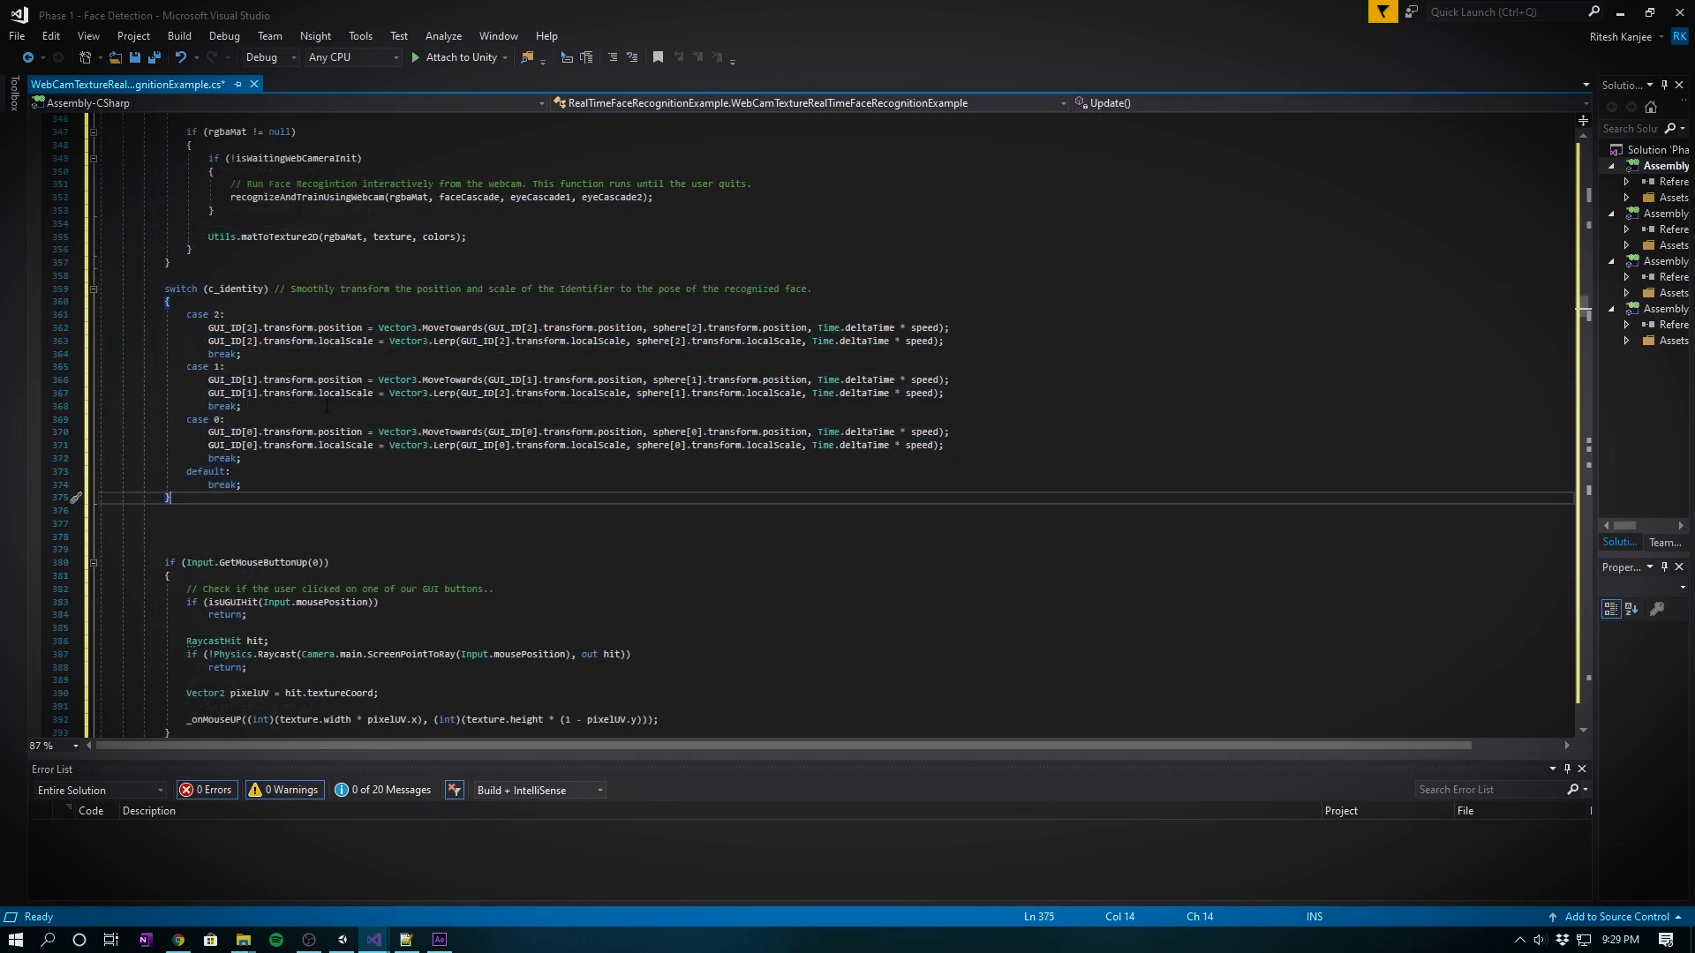
key(Up)
key(Up)
key(Up)
key(Up)
key(Up)
key(Up)
key(Up)
key(Up)
key(Up)
key(Up)
key(Up)
key(Up)
key(Up)
key(Up)
key(Up)
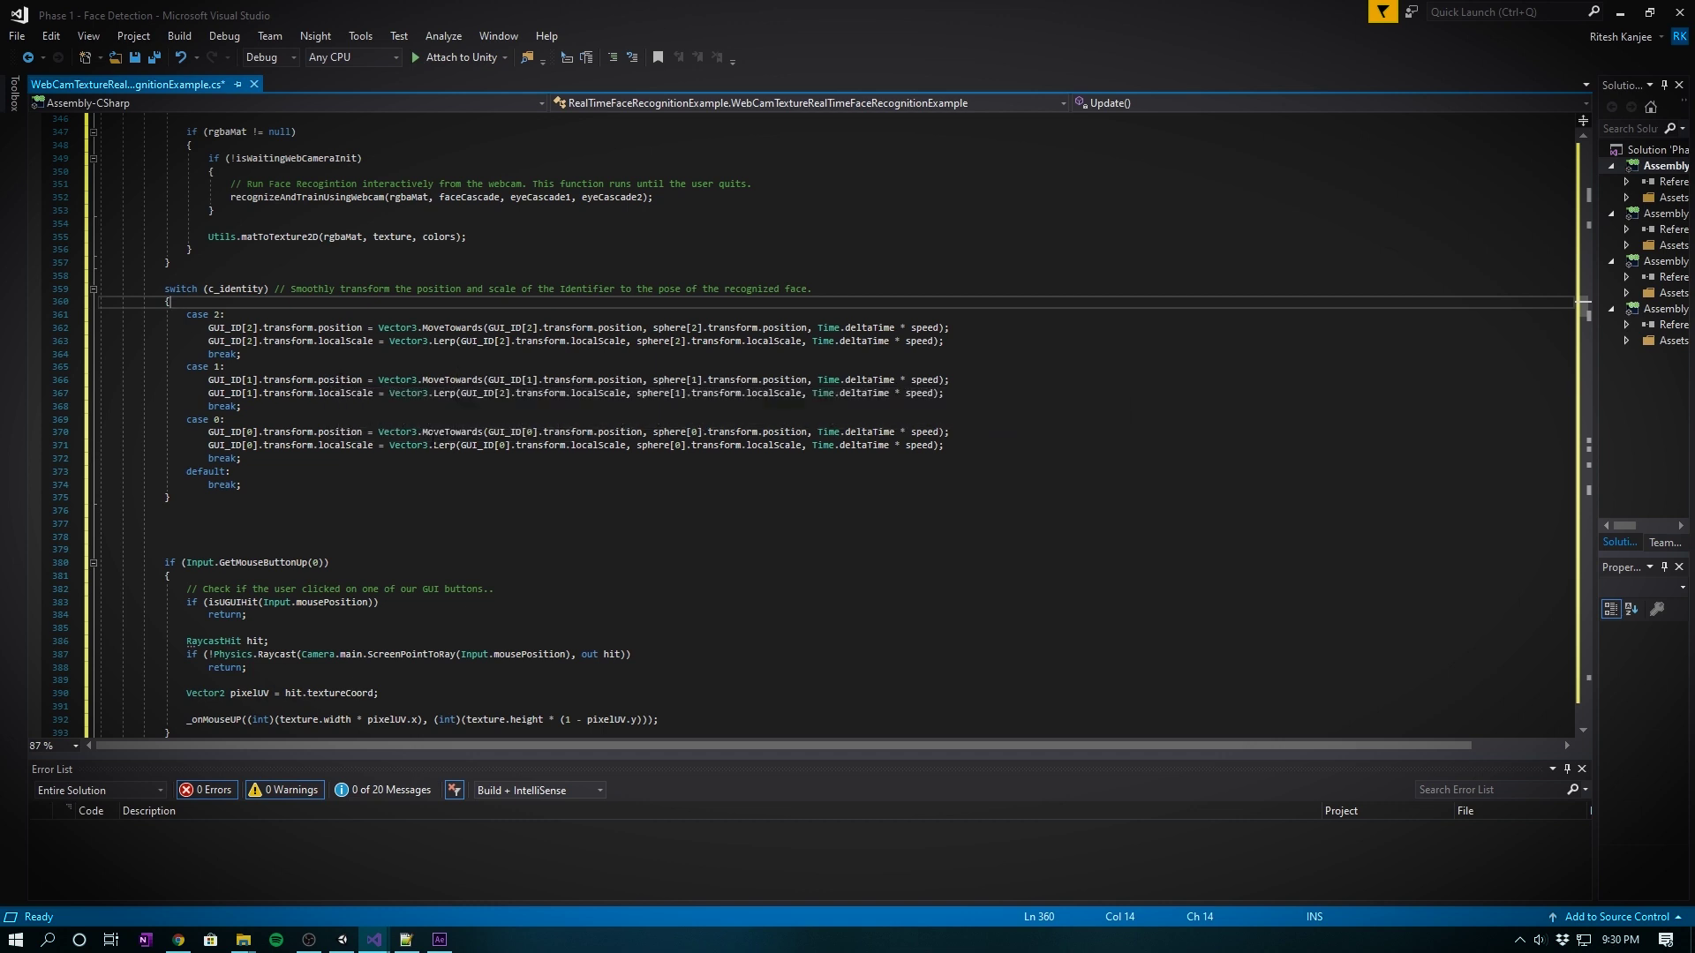
drag(208, 328, 362, 327)
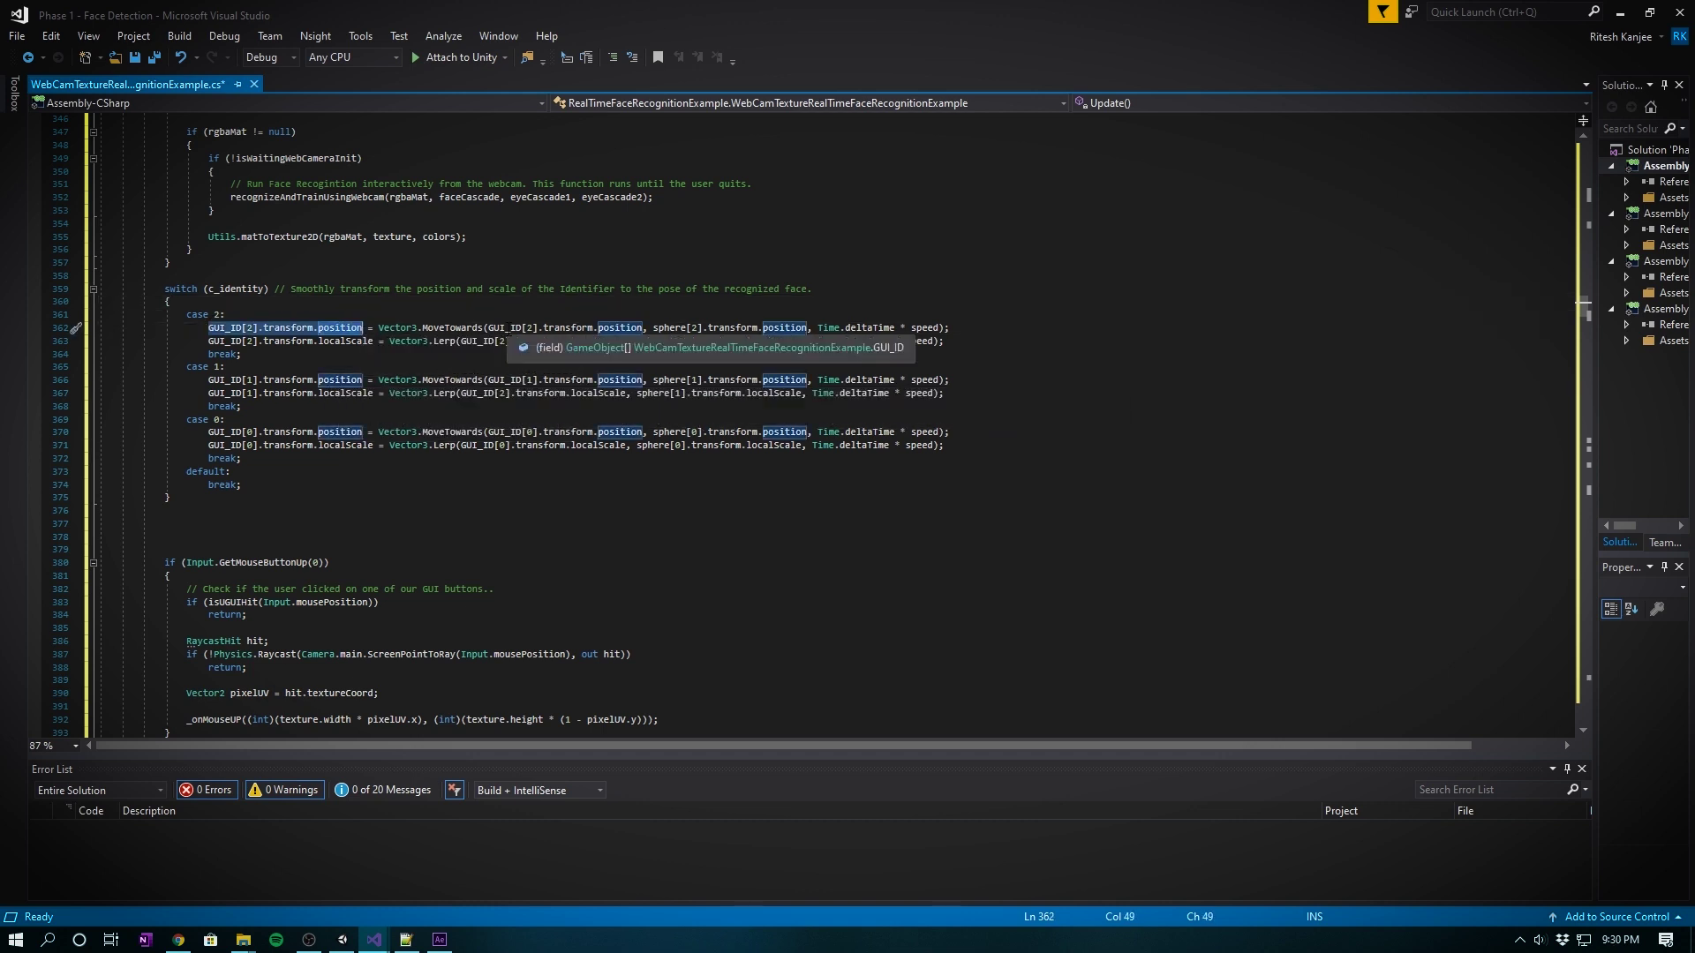
drag(545, 328, 643, 328)
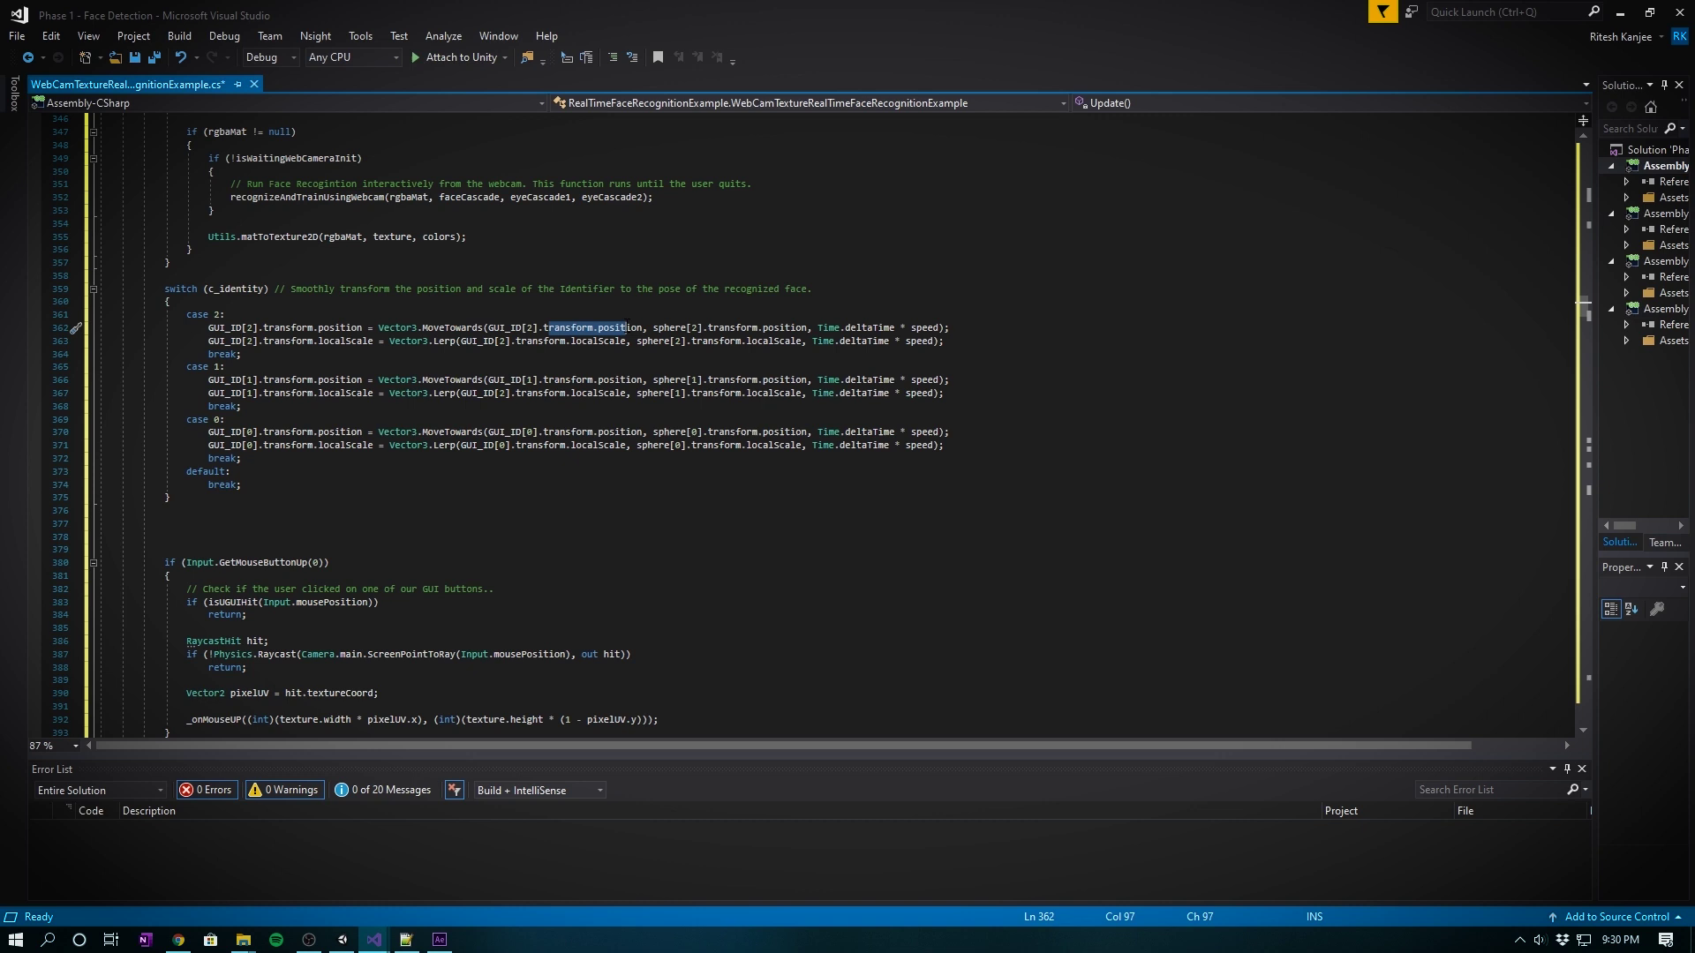
drag(653, 328, 941, 327)
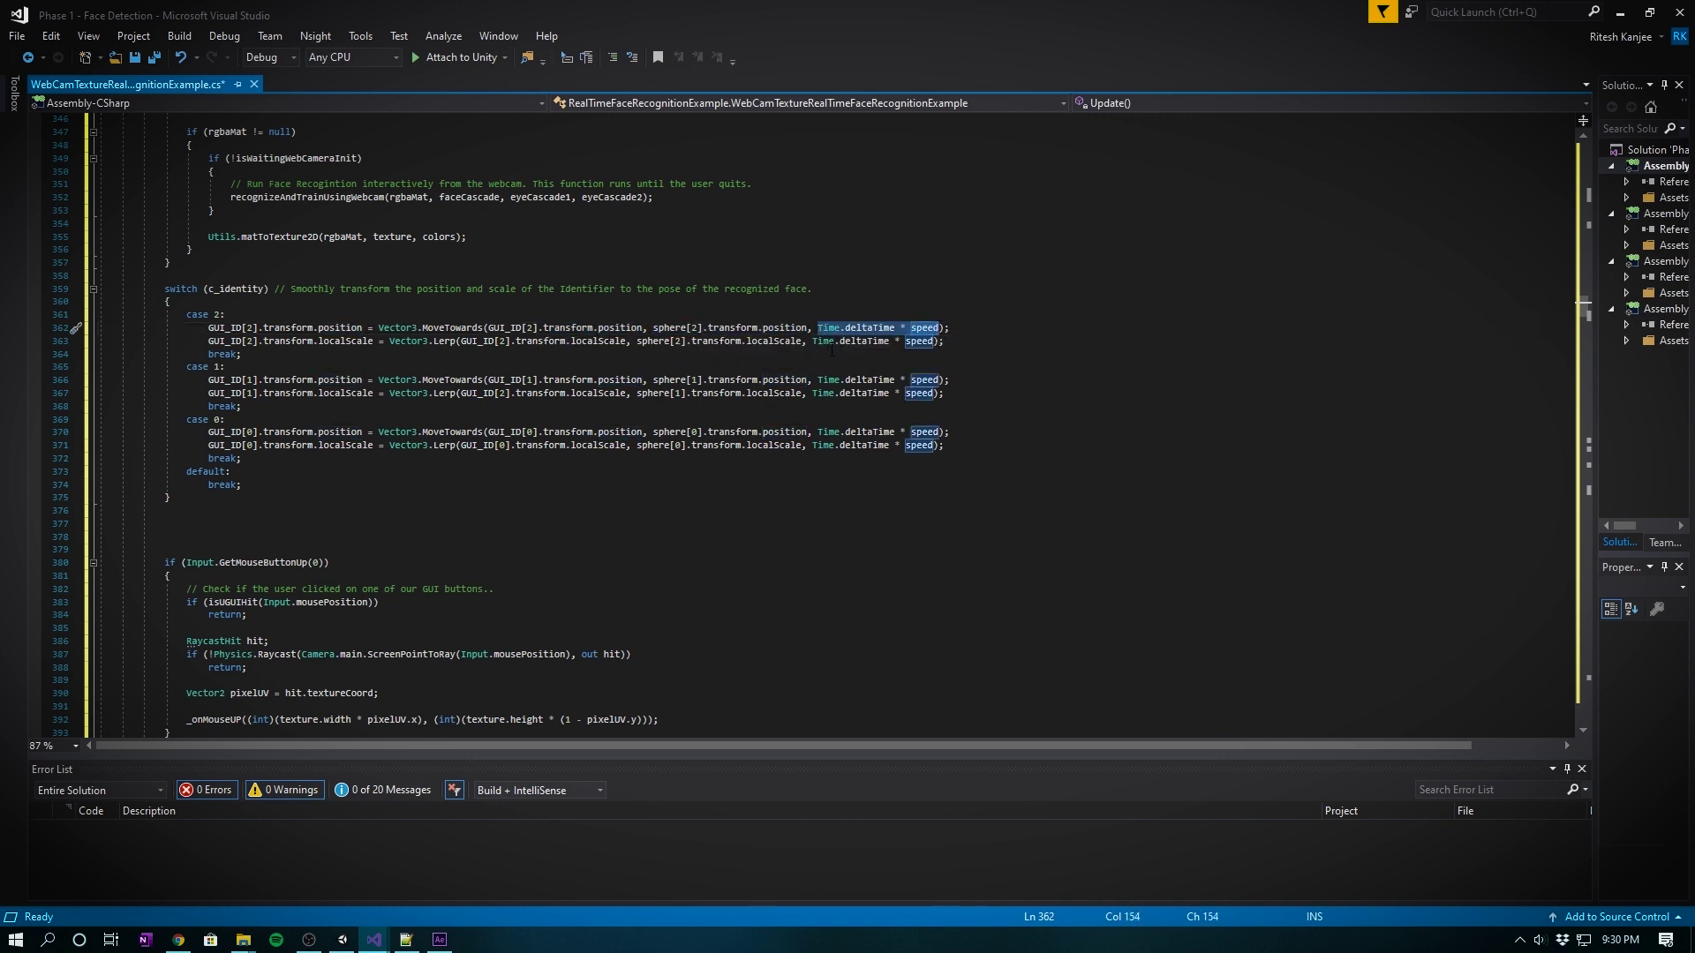
scroll(343, 389, down, 3)
scroll(343, 389, down, 20)
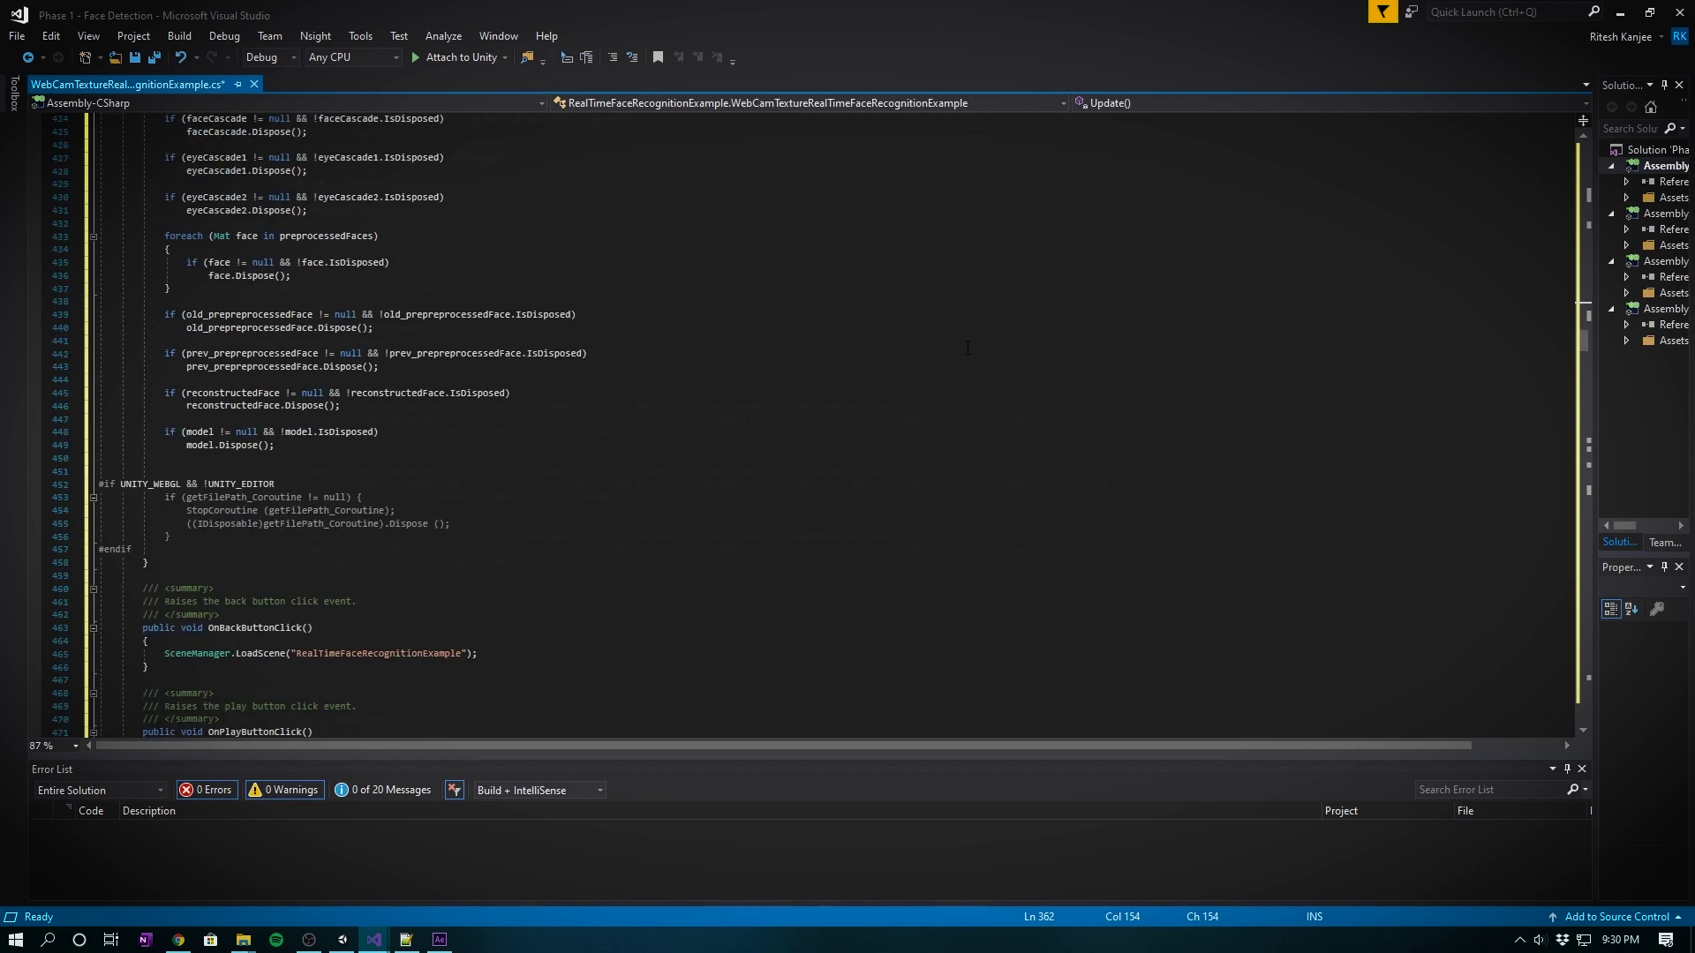
drag(253, 196, 274, 301)
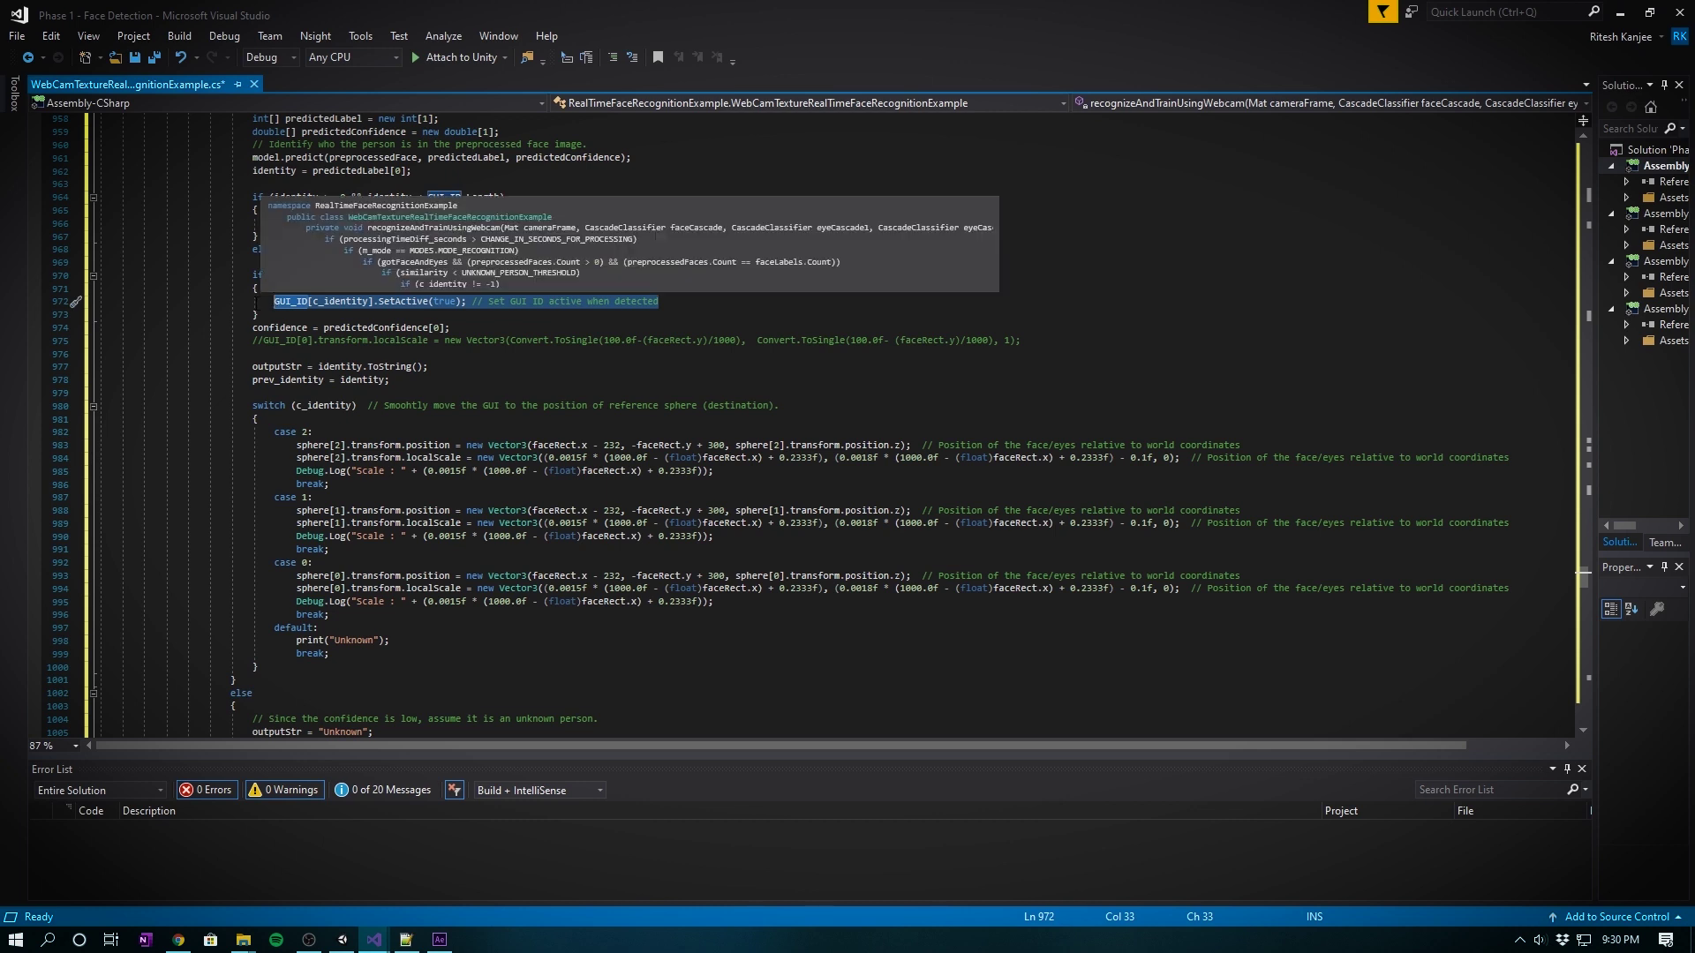
drag(368, 275, 256, 275)
scroll(317, 365, down, 2)
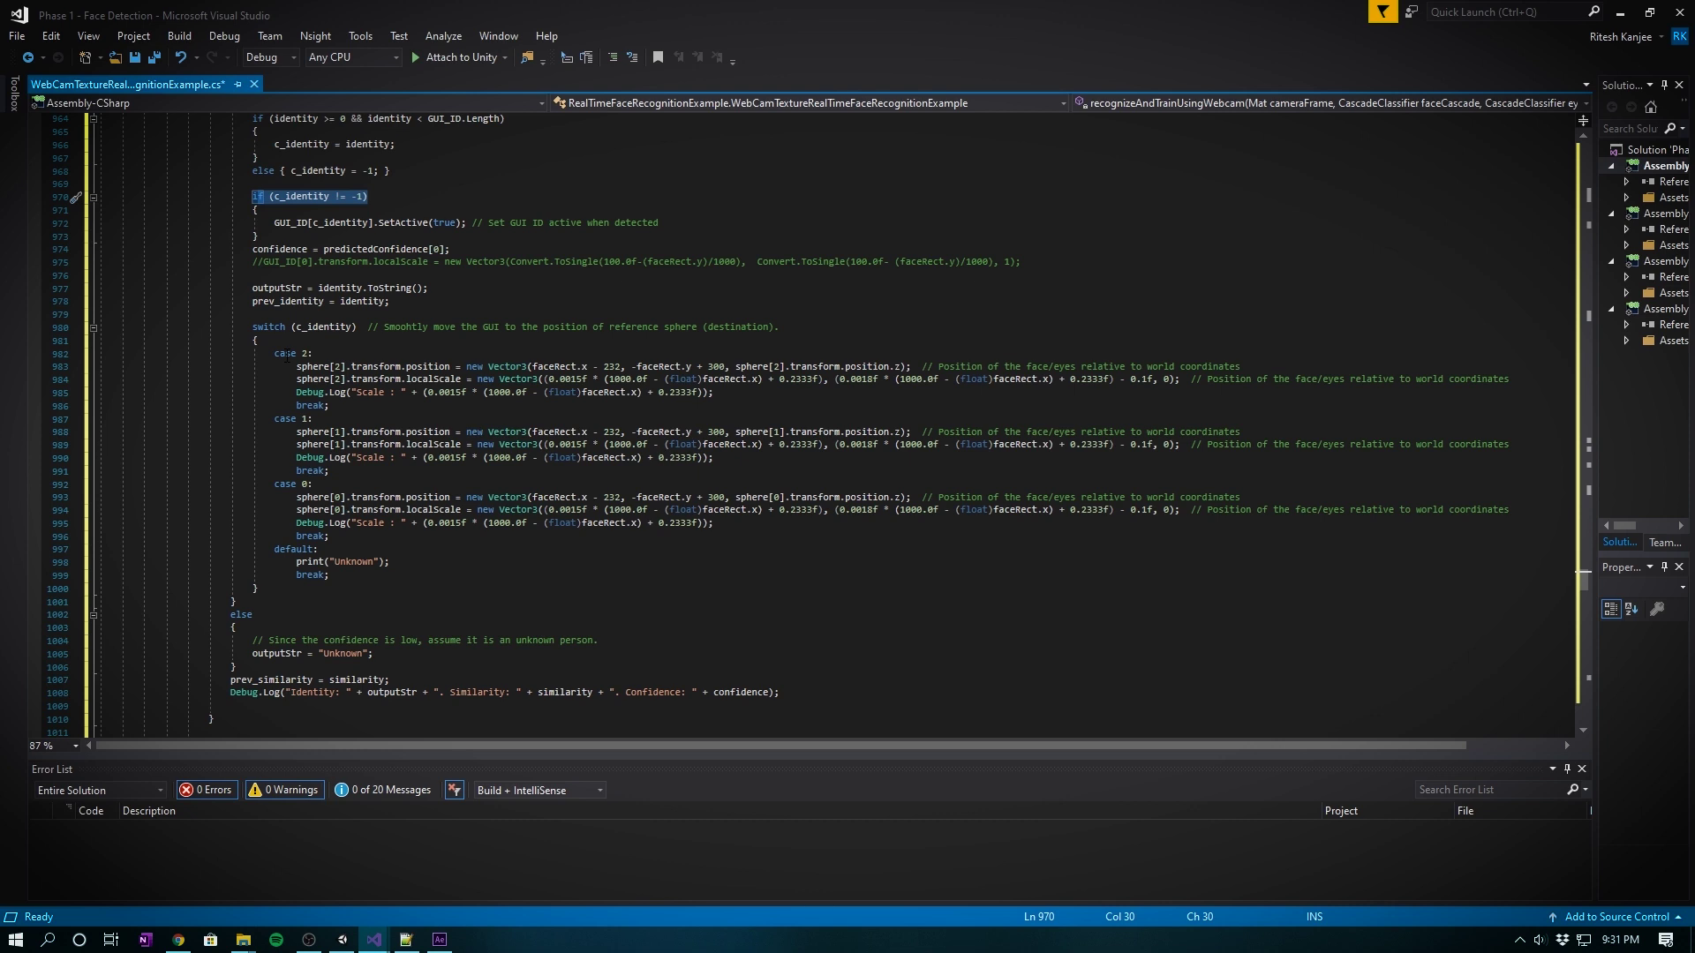
drag(252, 326, 308, 585)
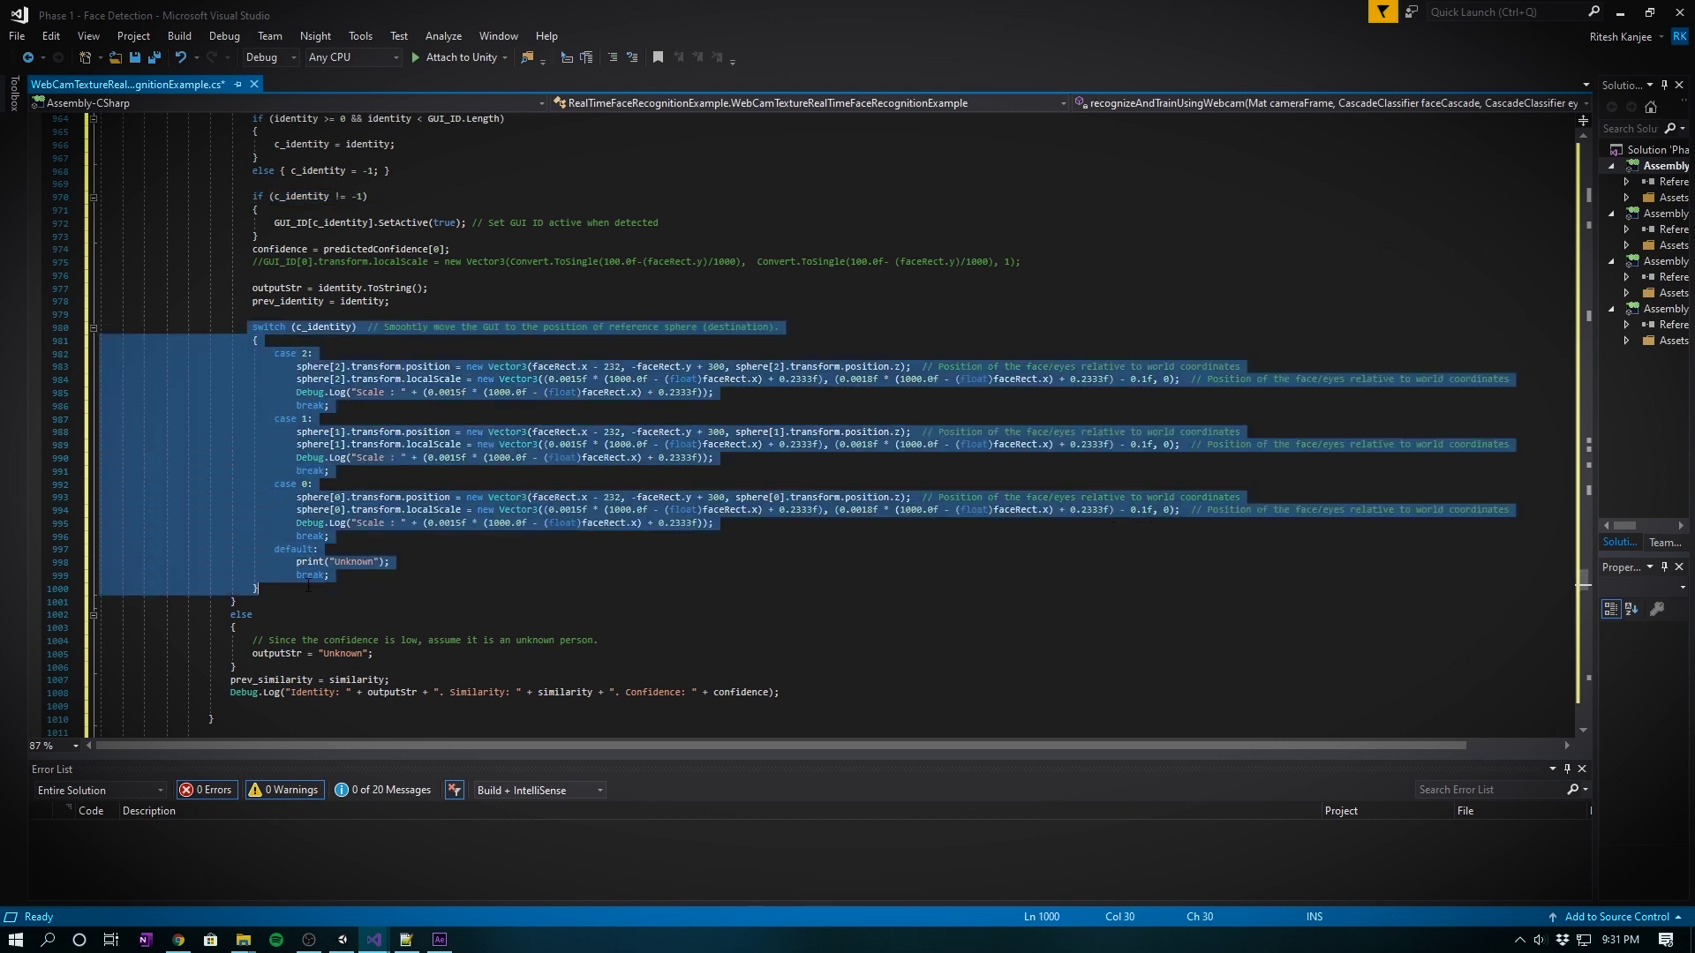
click(482, 568)
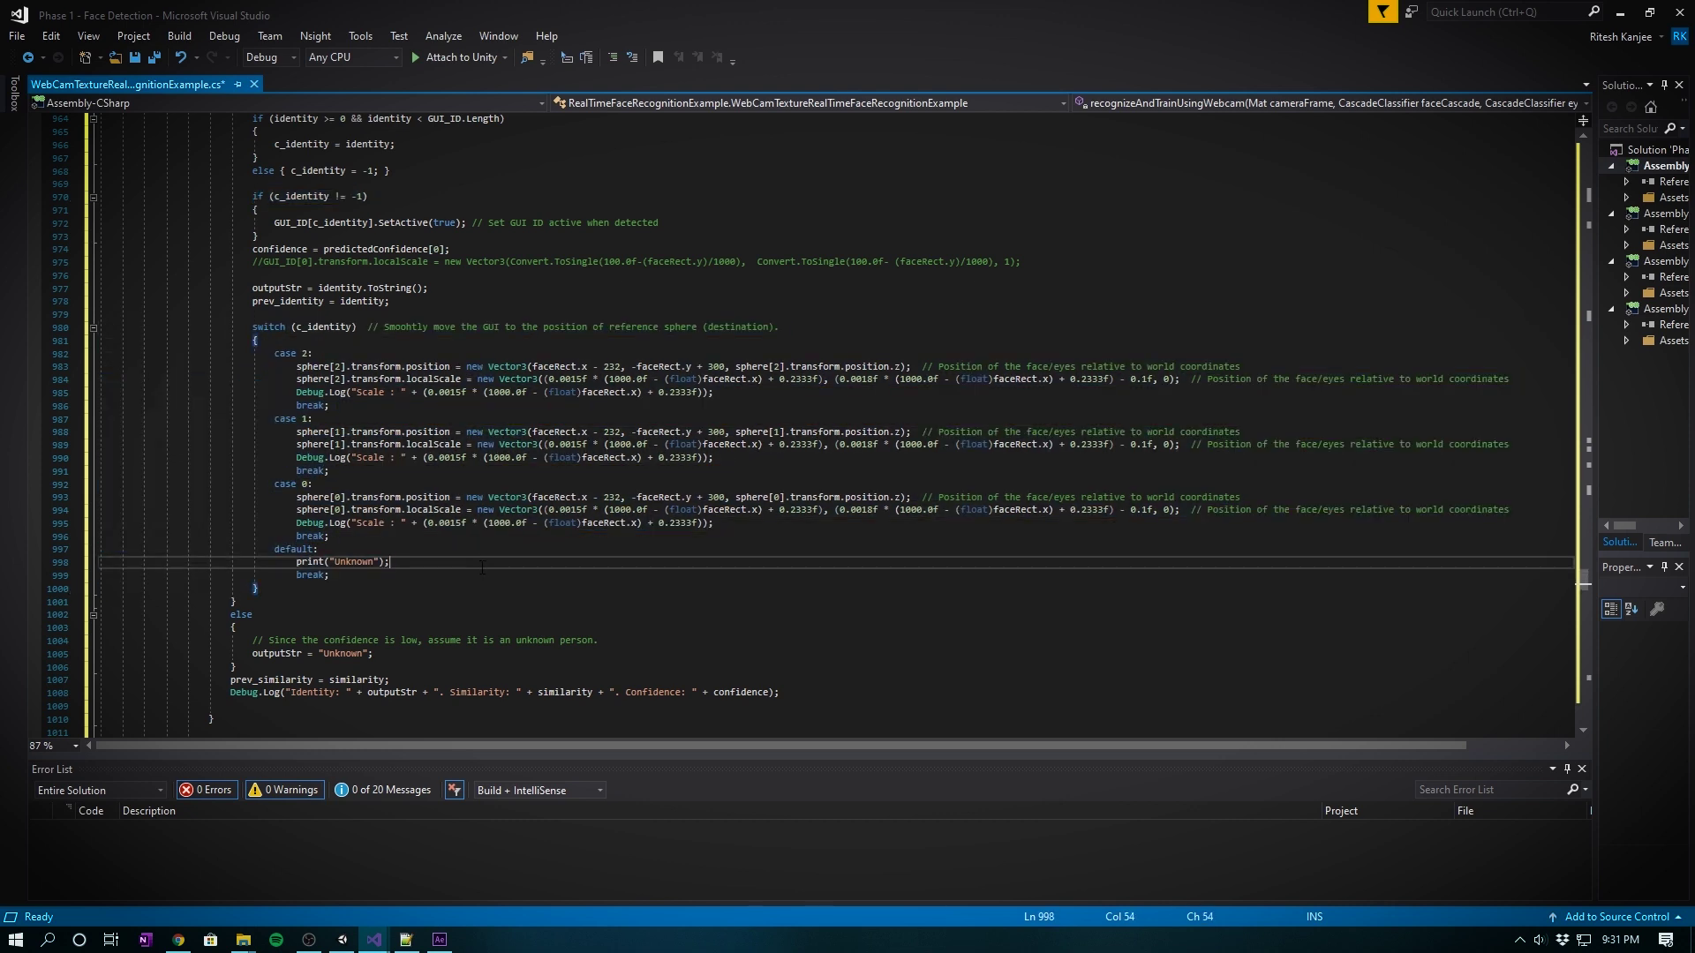
drag(306, 366, 450, 369)
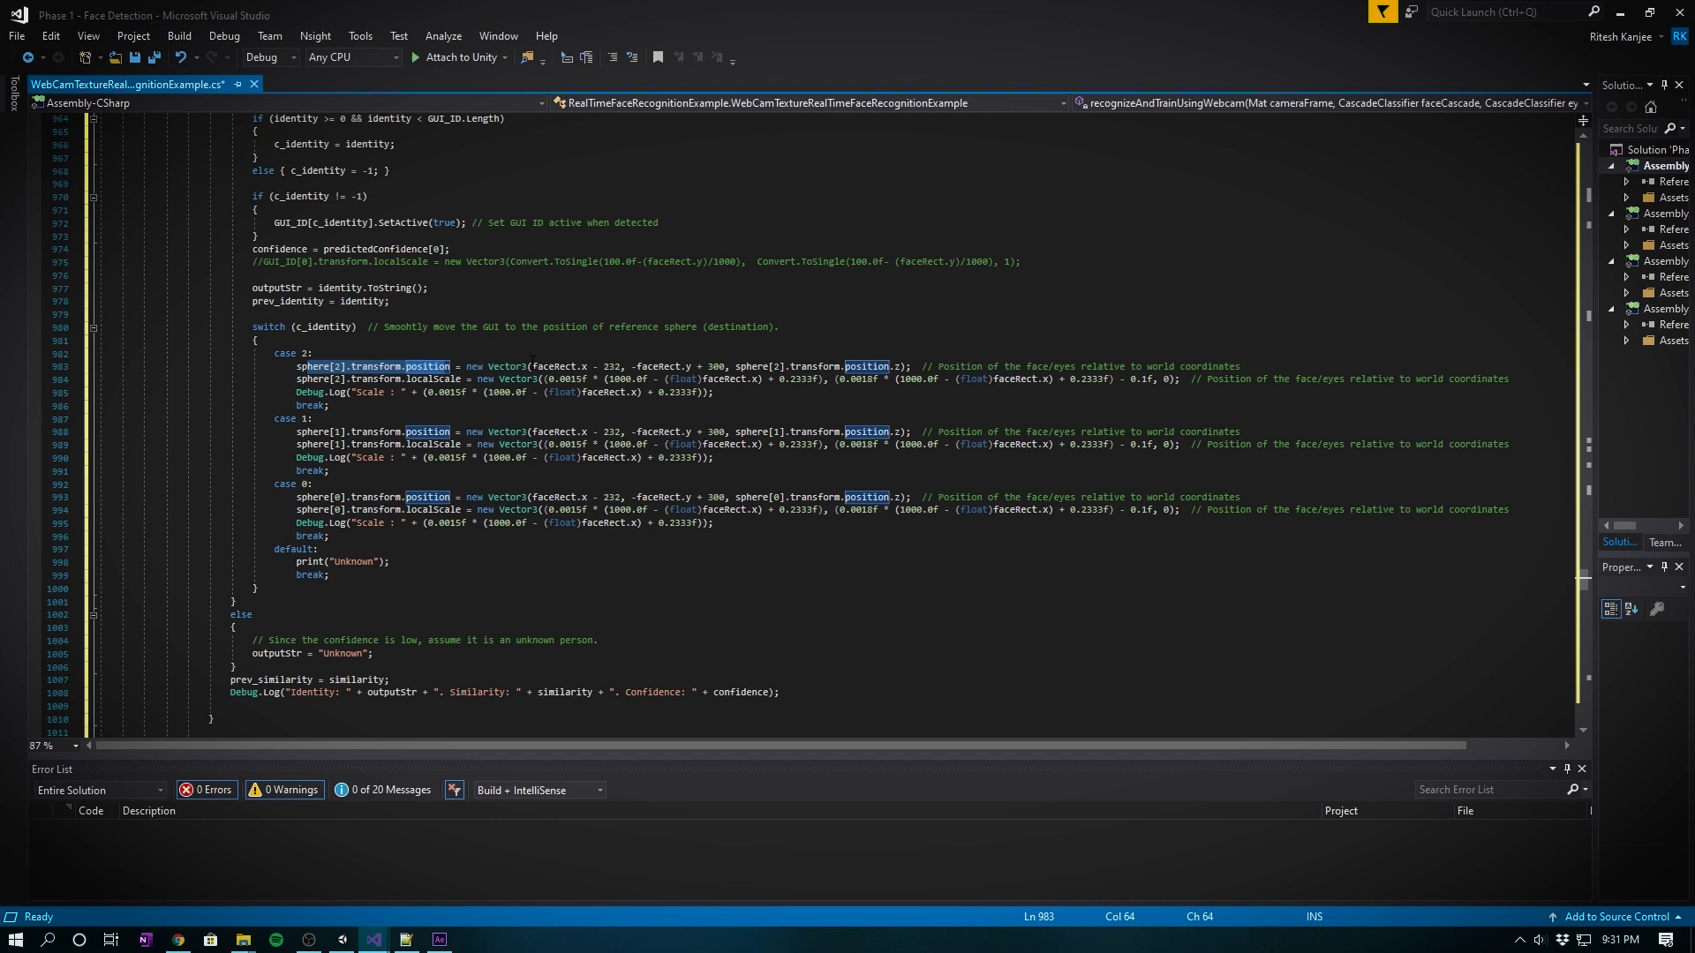
drag(533, 366, 591, 371)
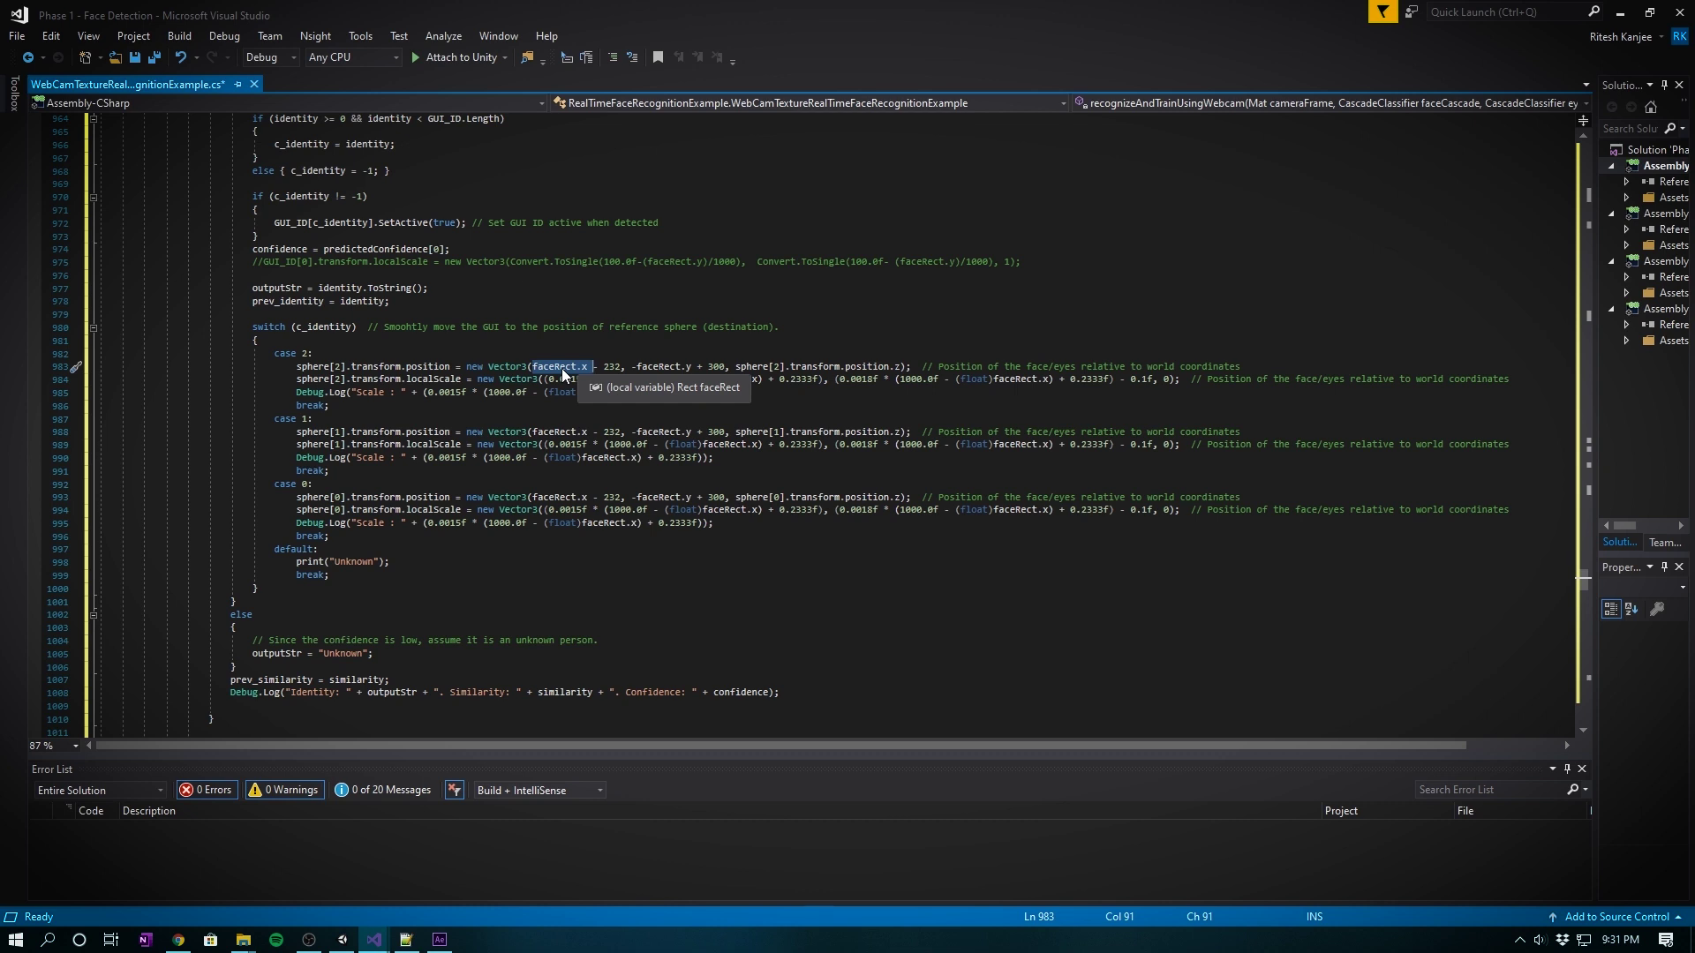
scroll(562, 376, up, 4)
key(ctrl+f)
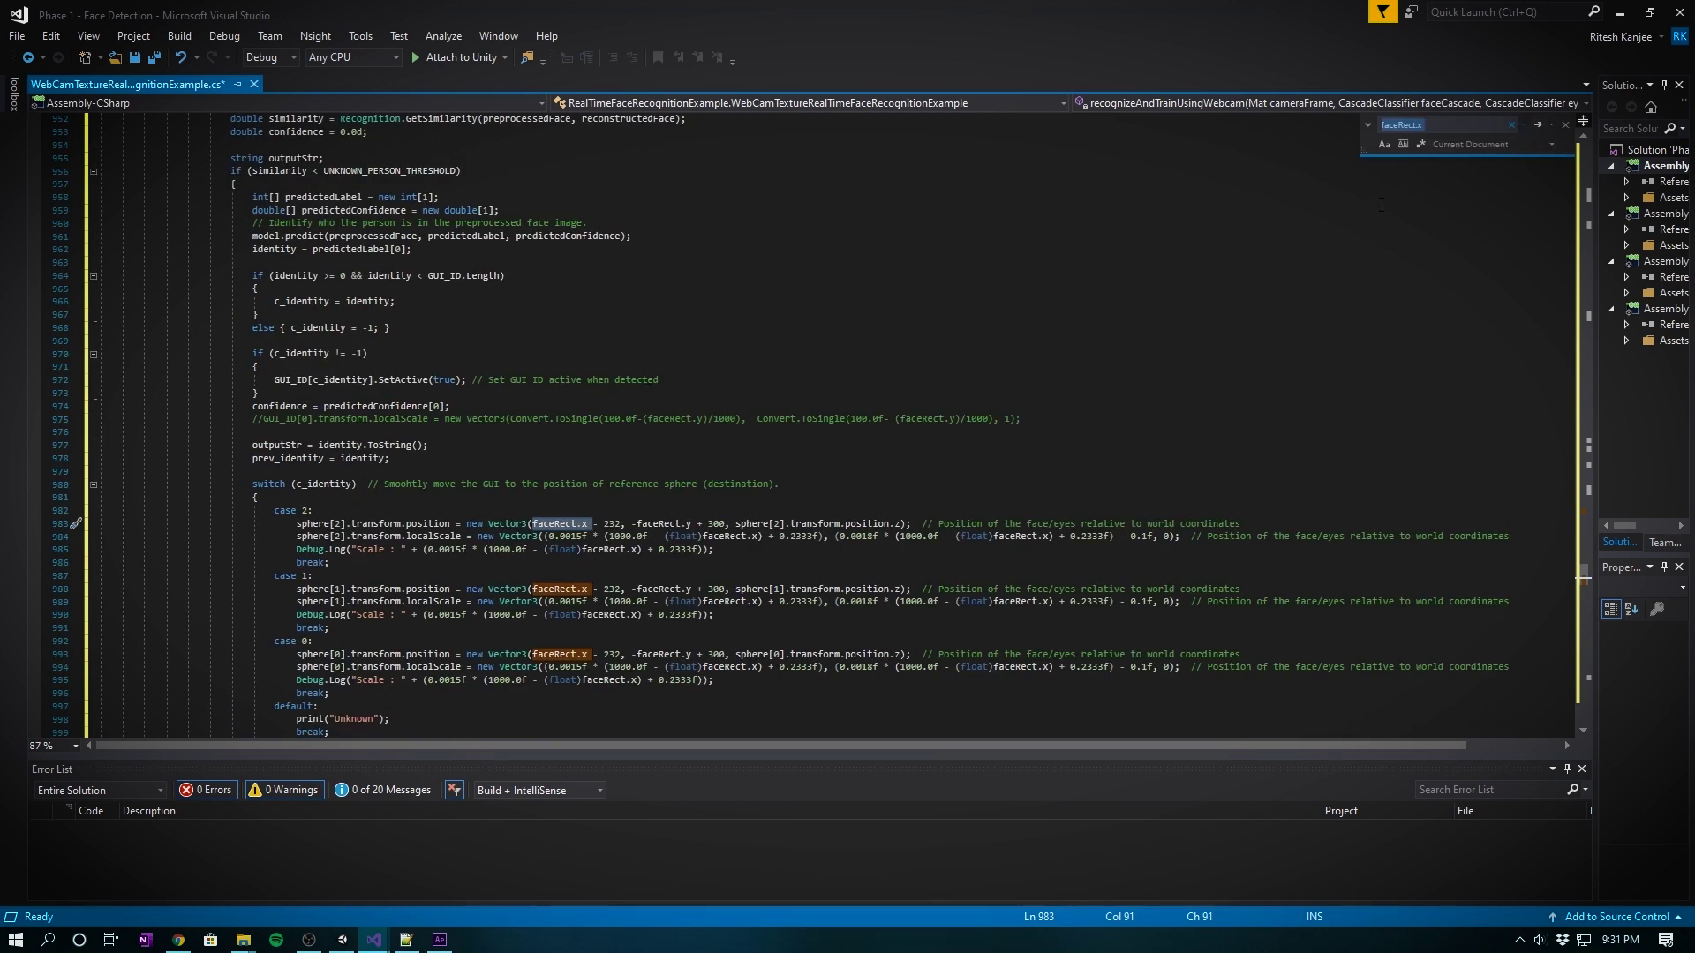
scroll(1382, 205, up, 10)
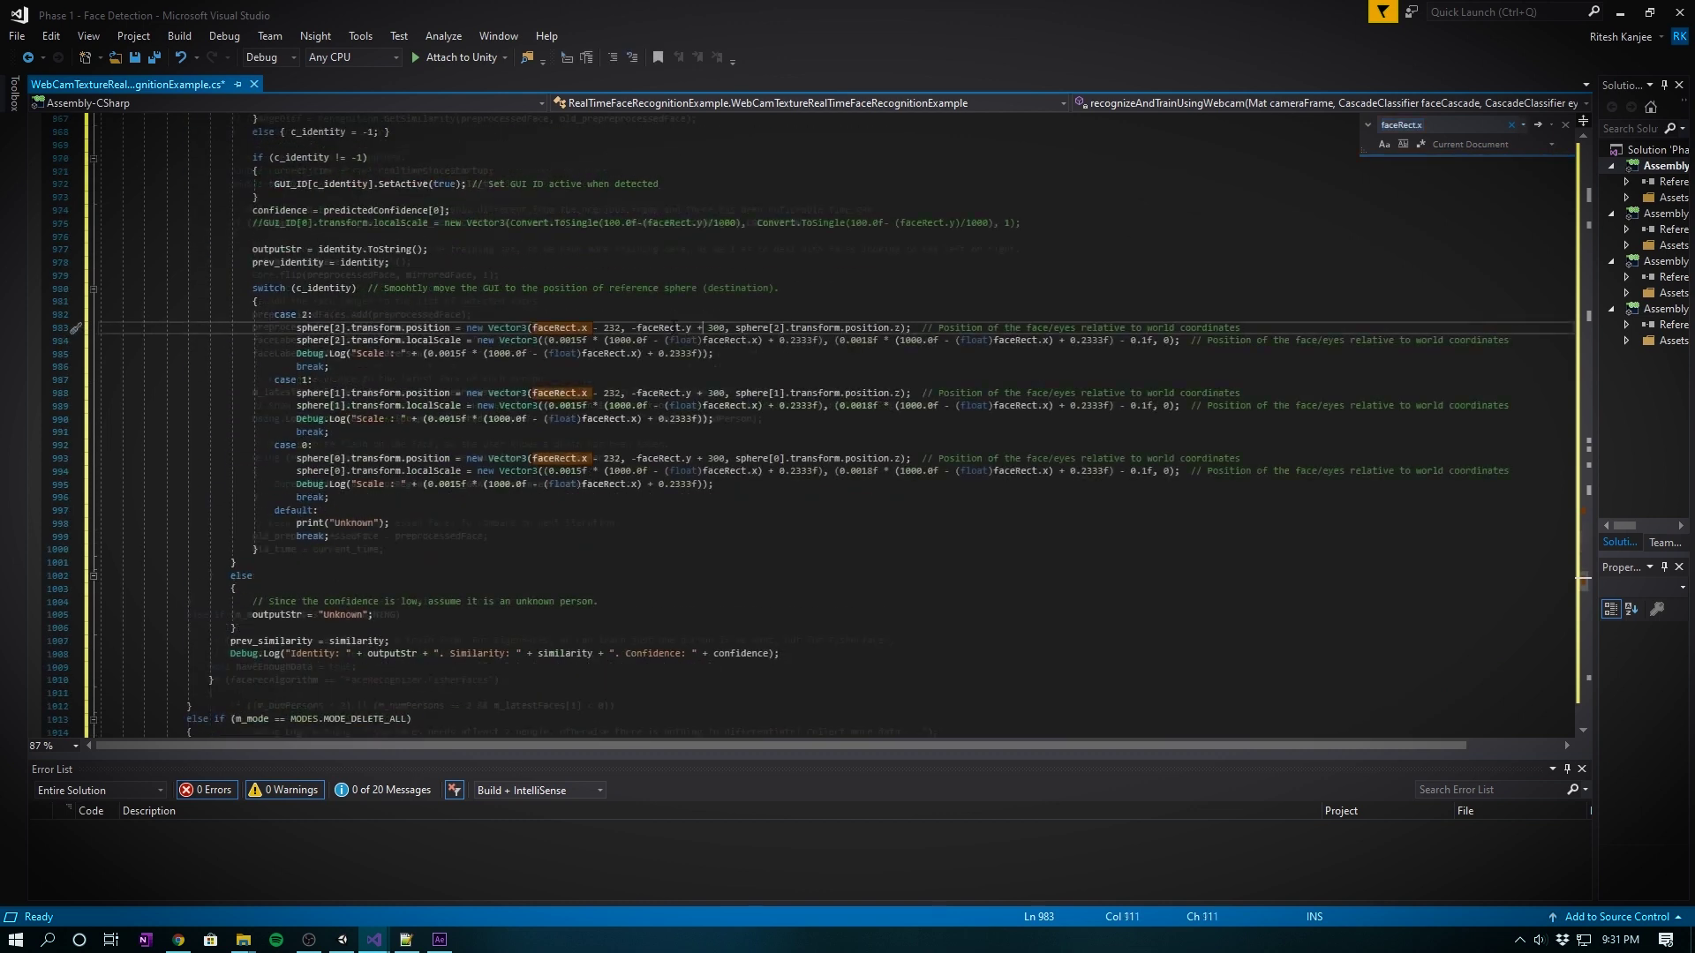
click(899, 327)
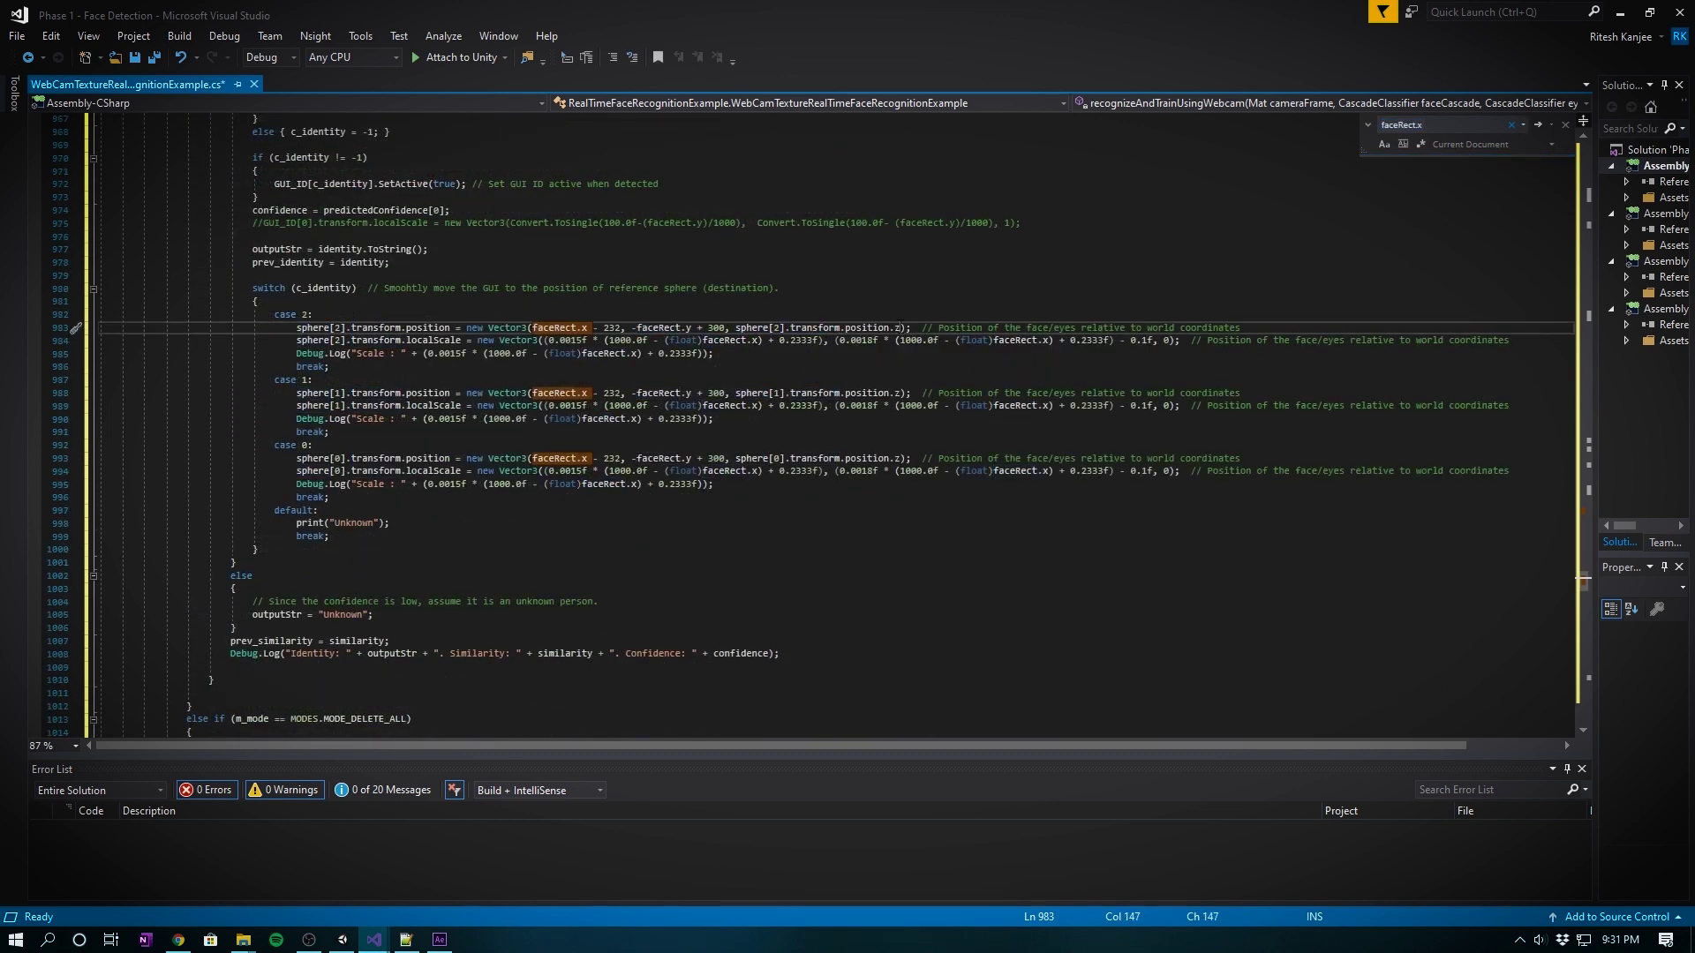
drag(917, 328, 1275, 326)
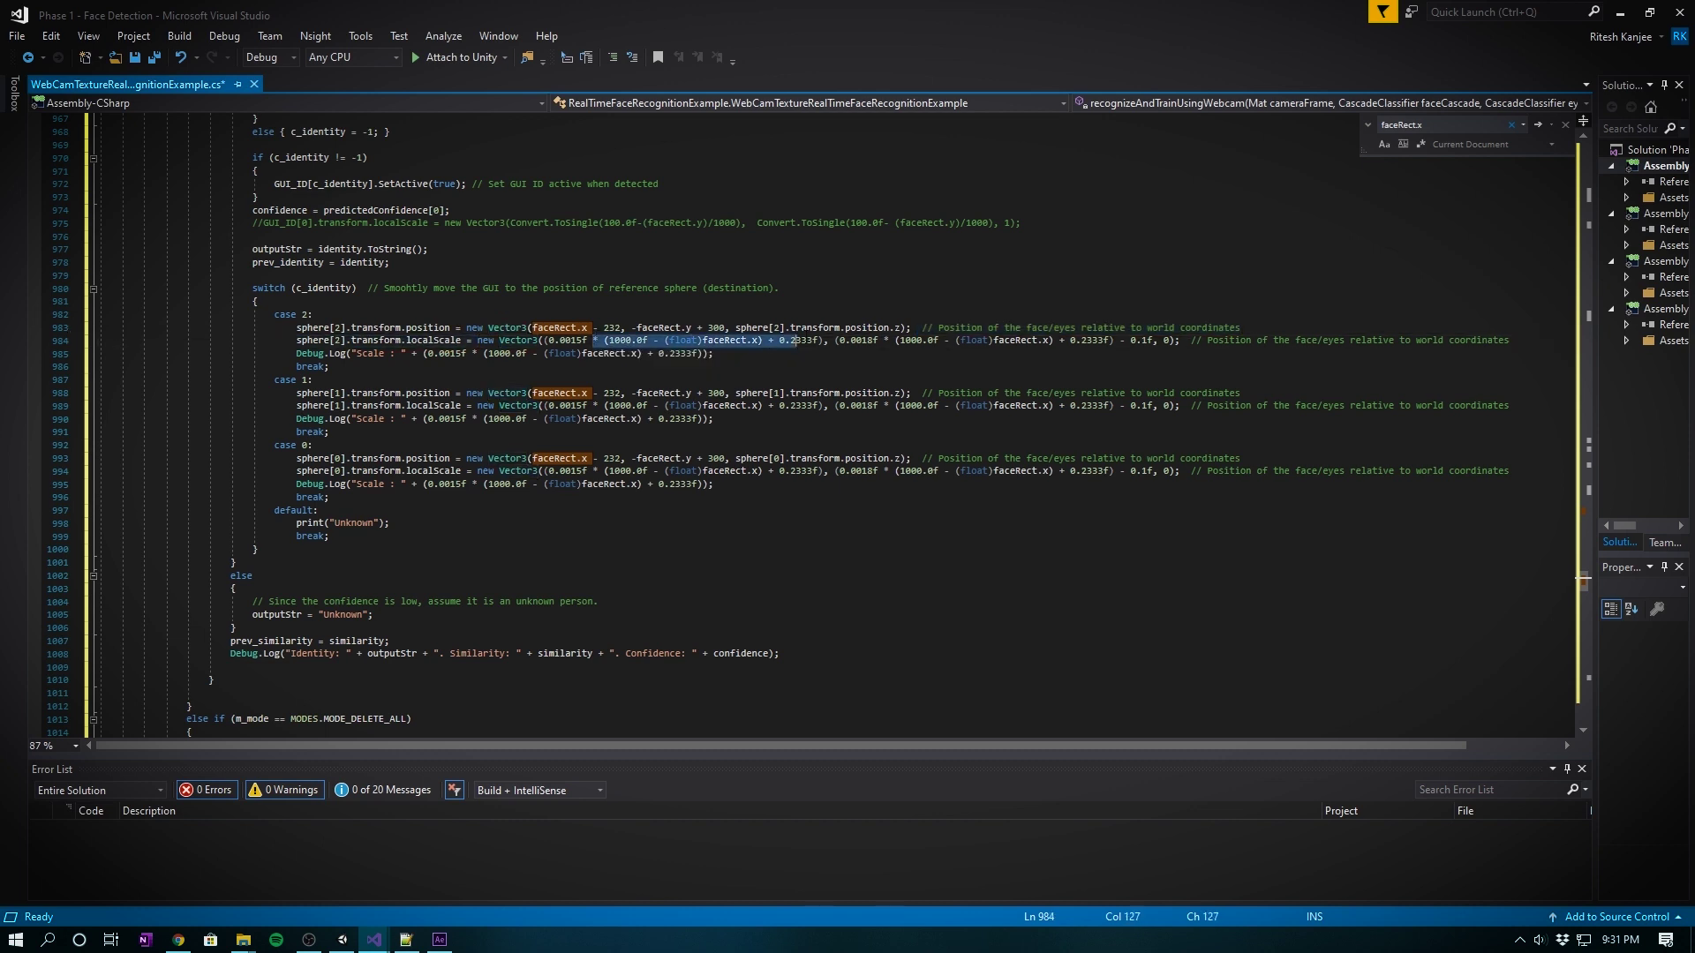
drag(593, 340, 1153, 340)
scroll(894, 397, down, 20)
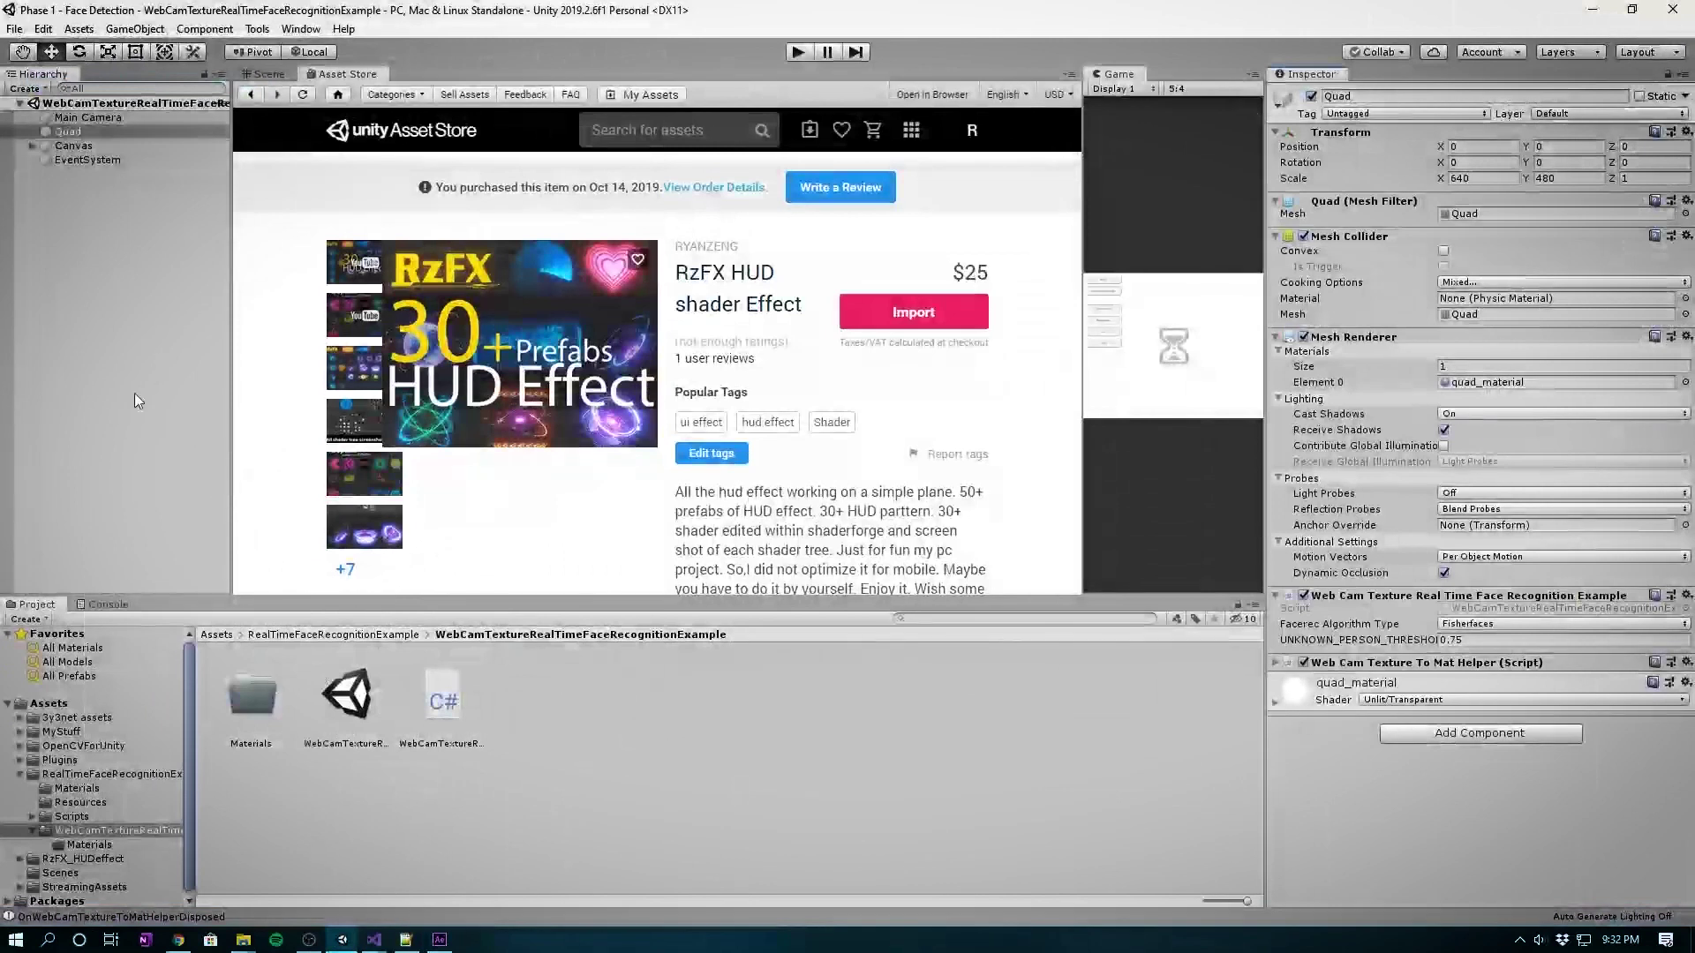
- Reselect the Quad and set the GUI_ID array Size to 2 on its face-recognition script
click(1150, 780)
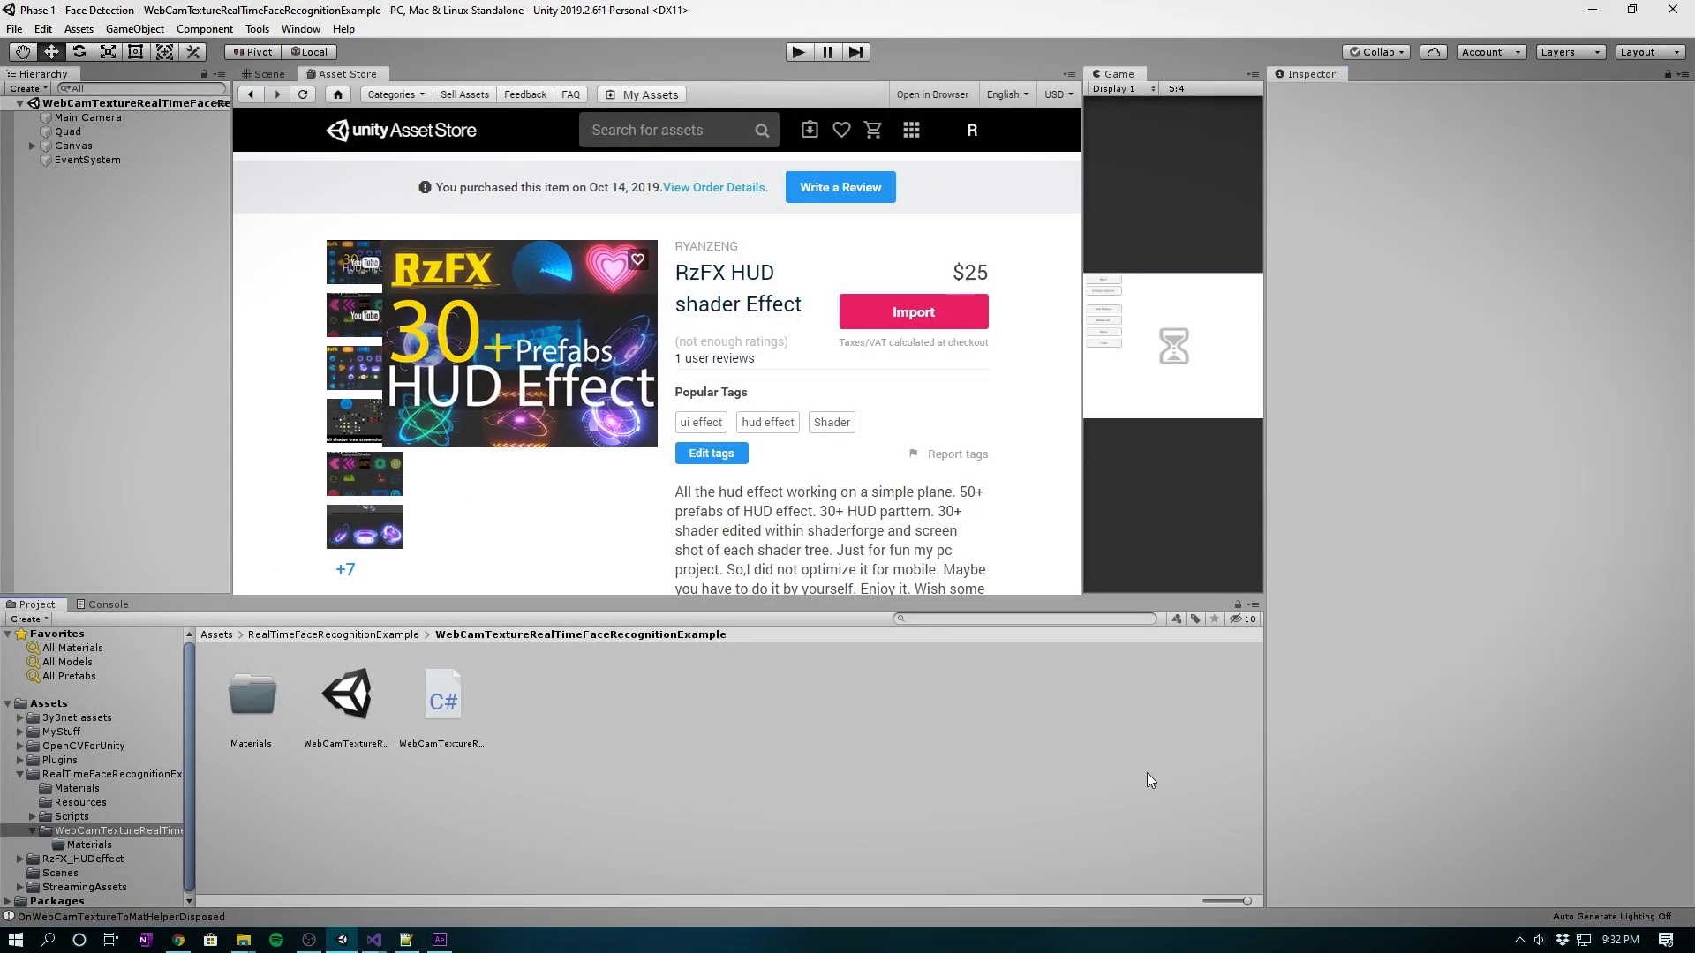
click(67, 132)
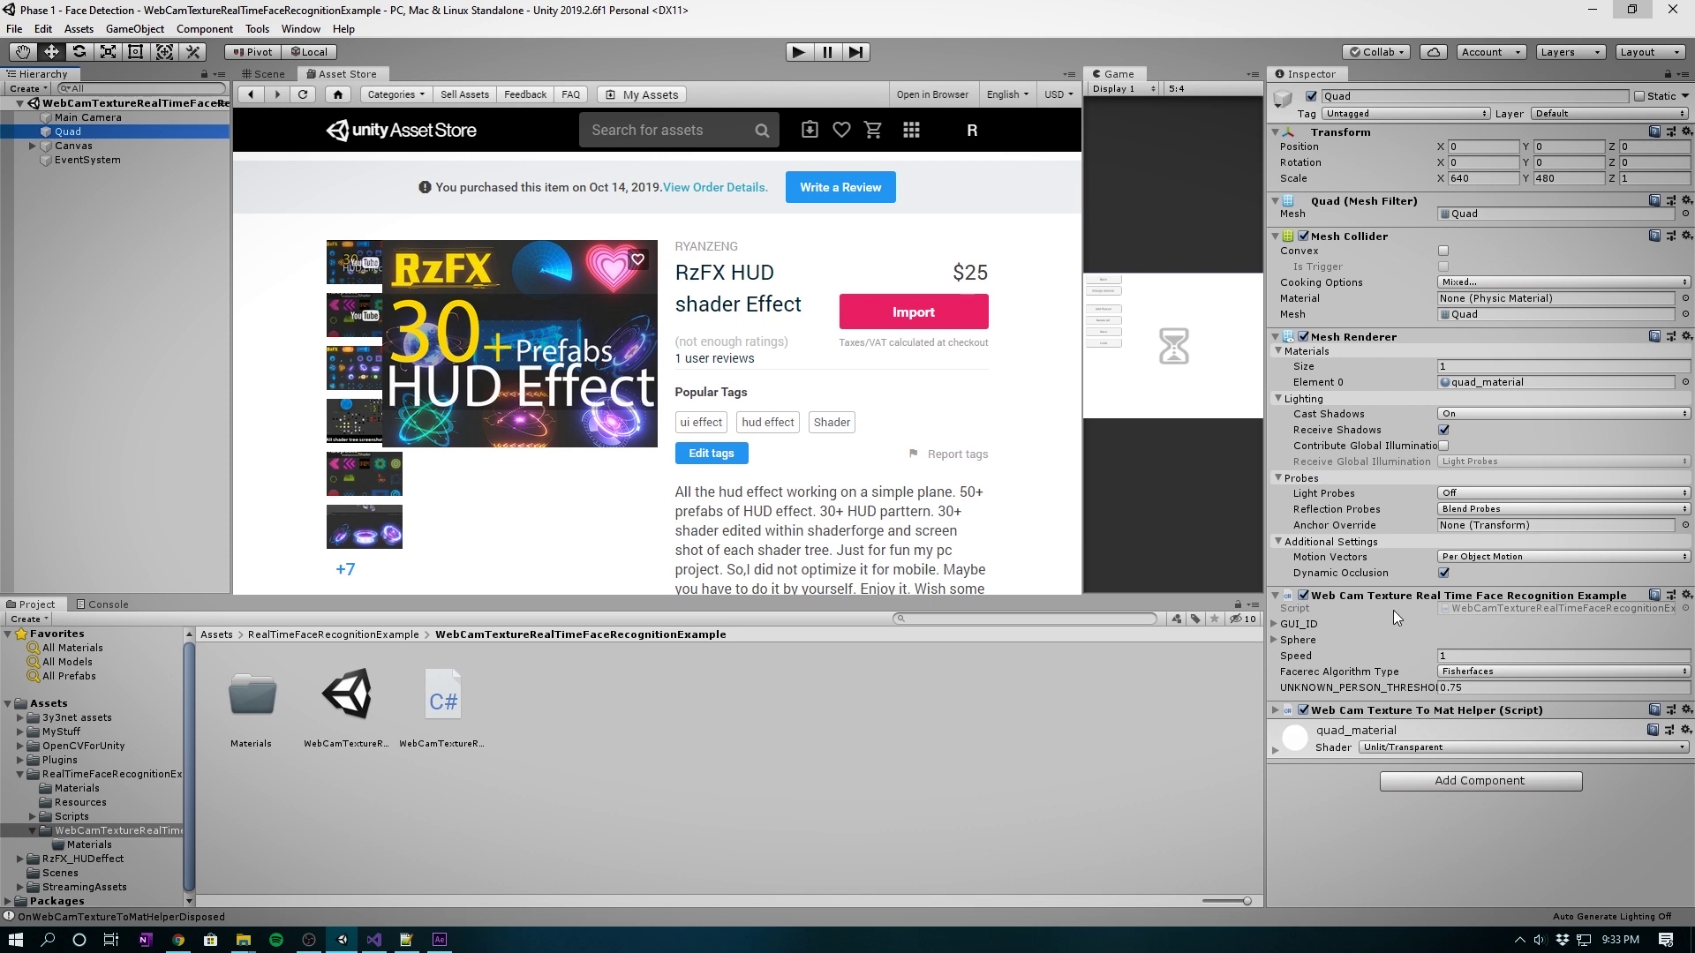
click(1274, 624)
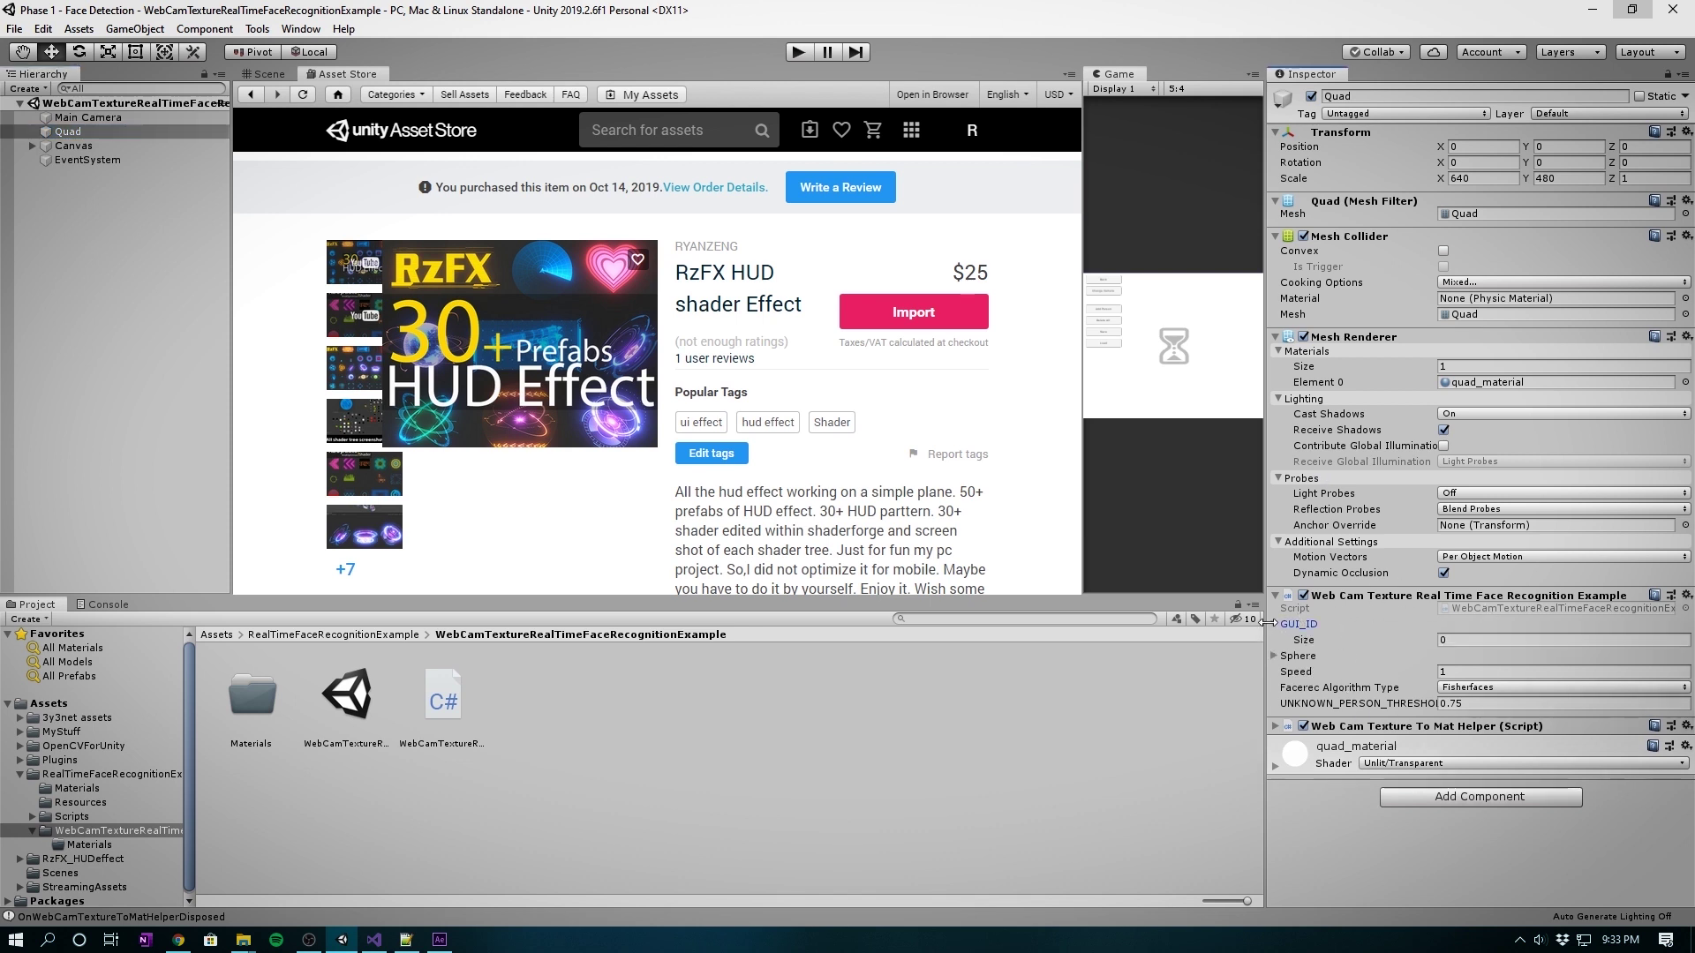
click(1450, 642)
text(20)
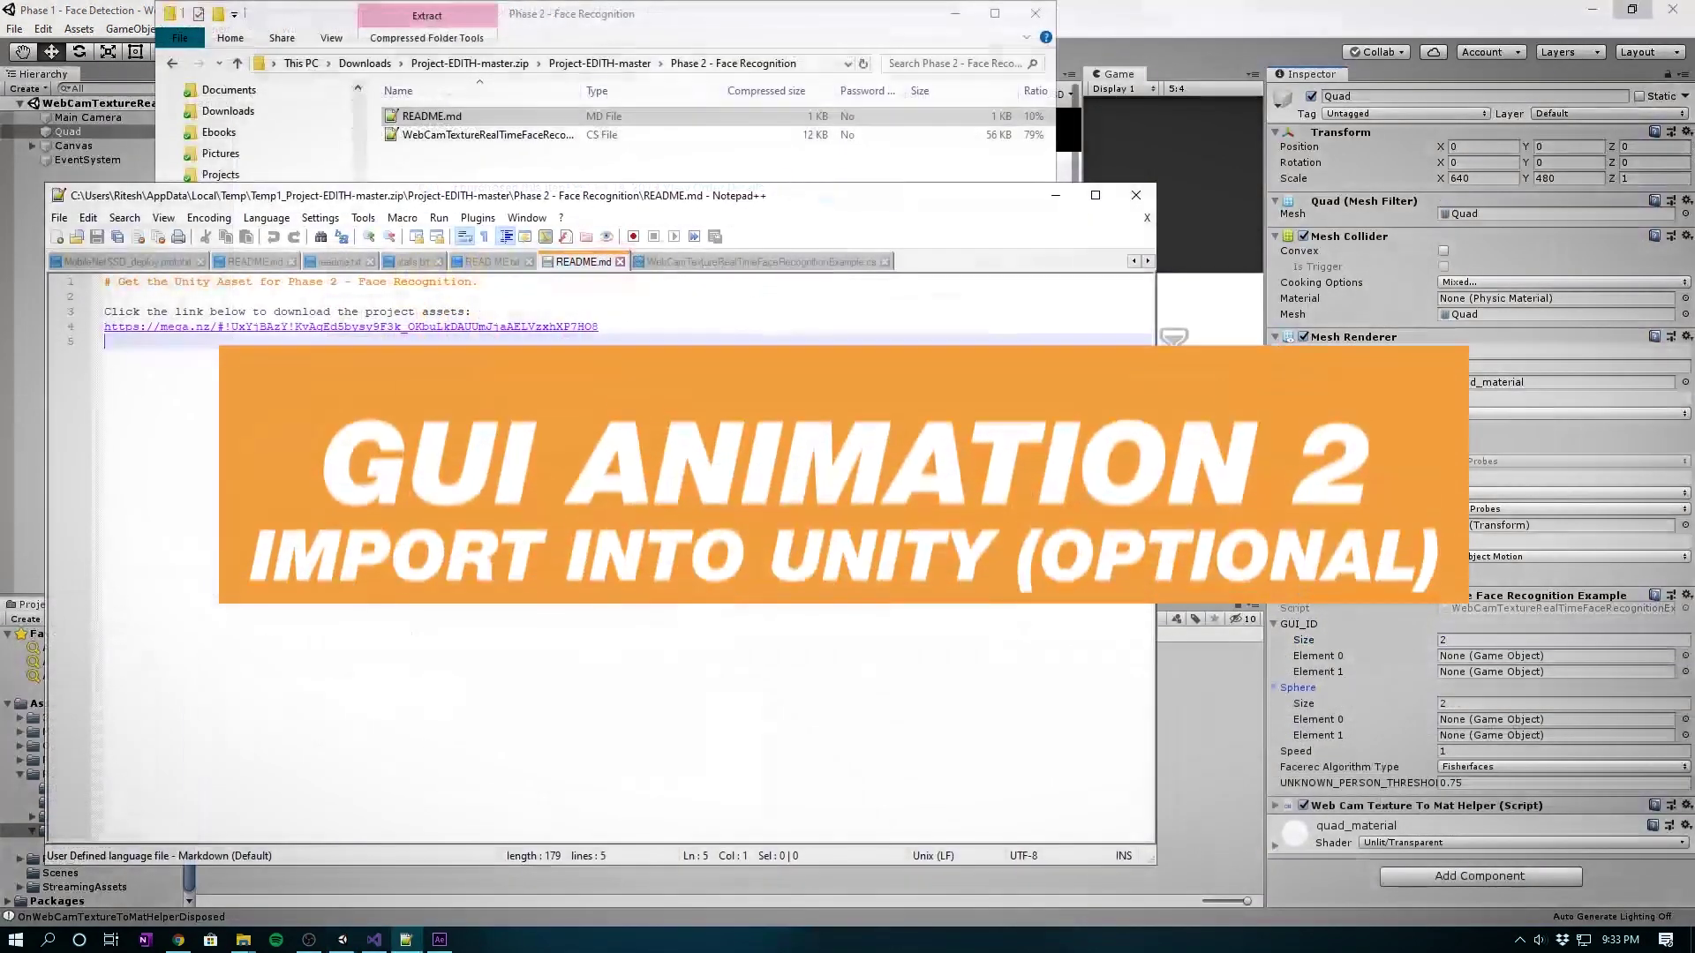
- Paste the ID_RENDER output path into File Explorer to show the rendered Tony_ID_RENDER PNG frames
click(1047, 195)
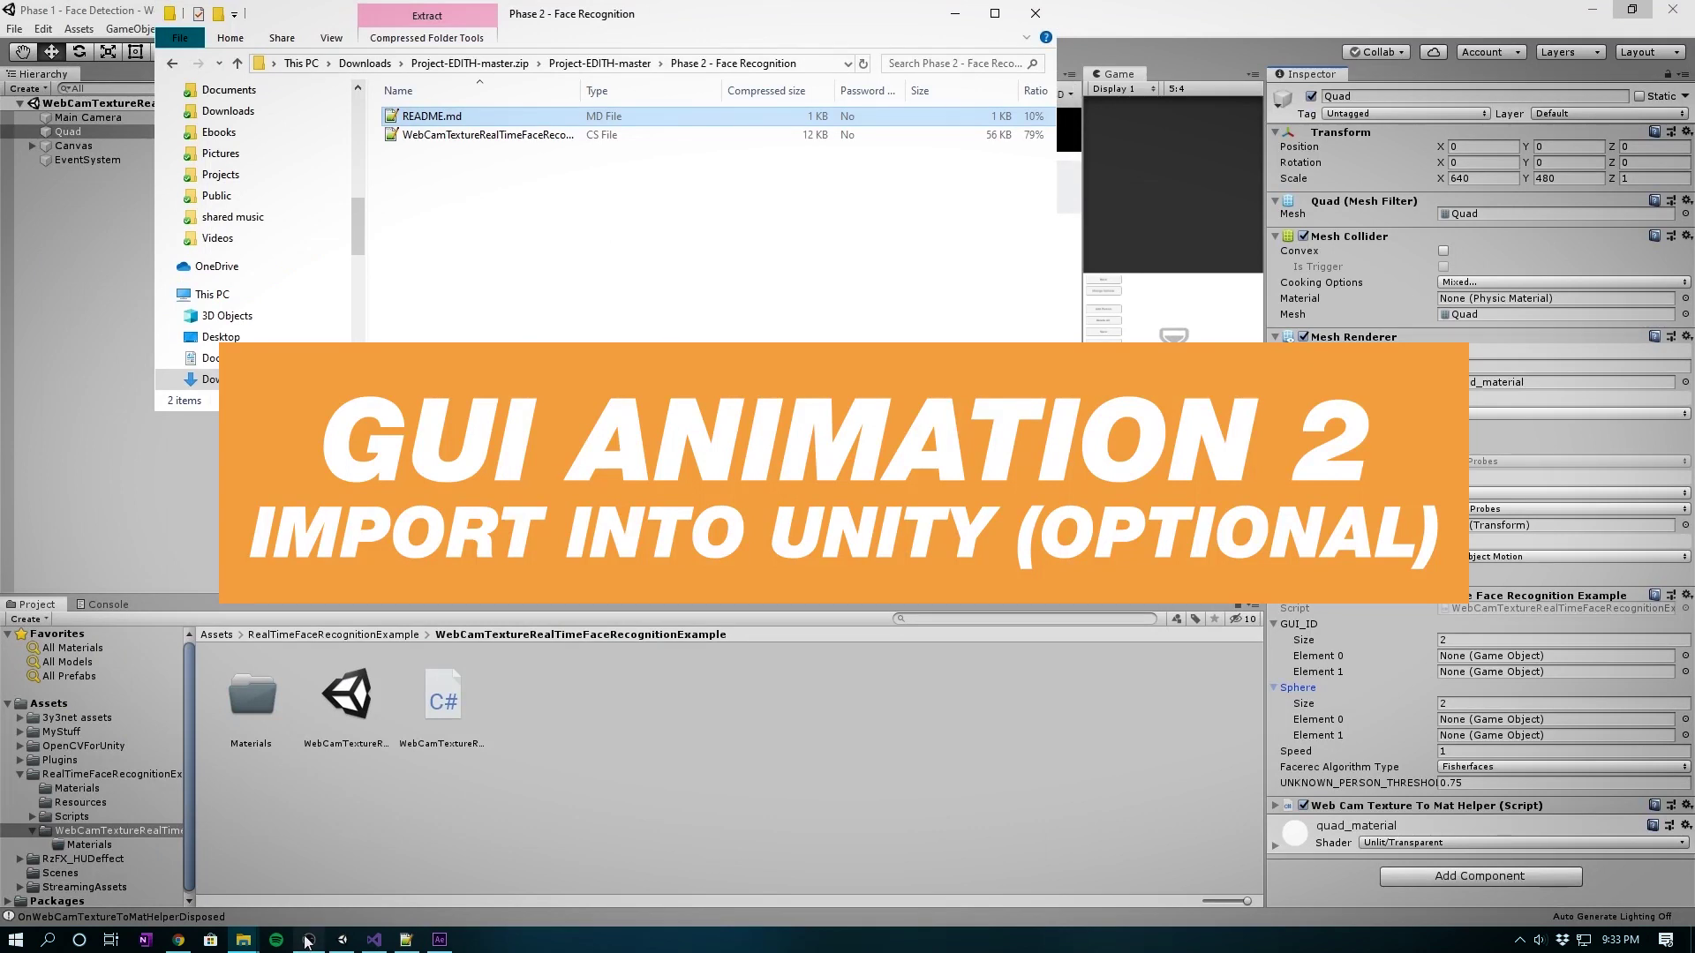
click(440, 939)
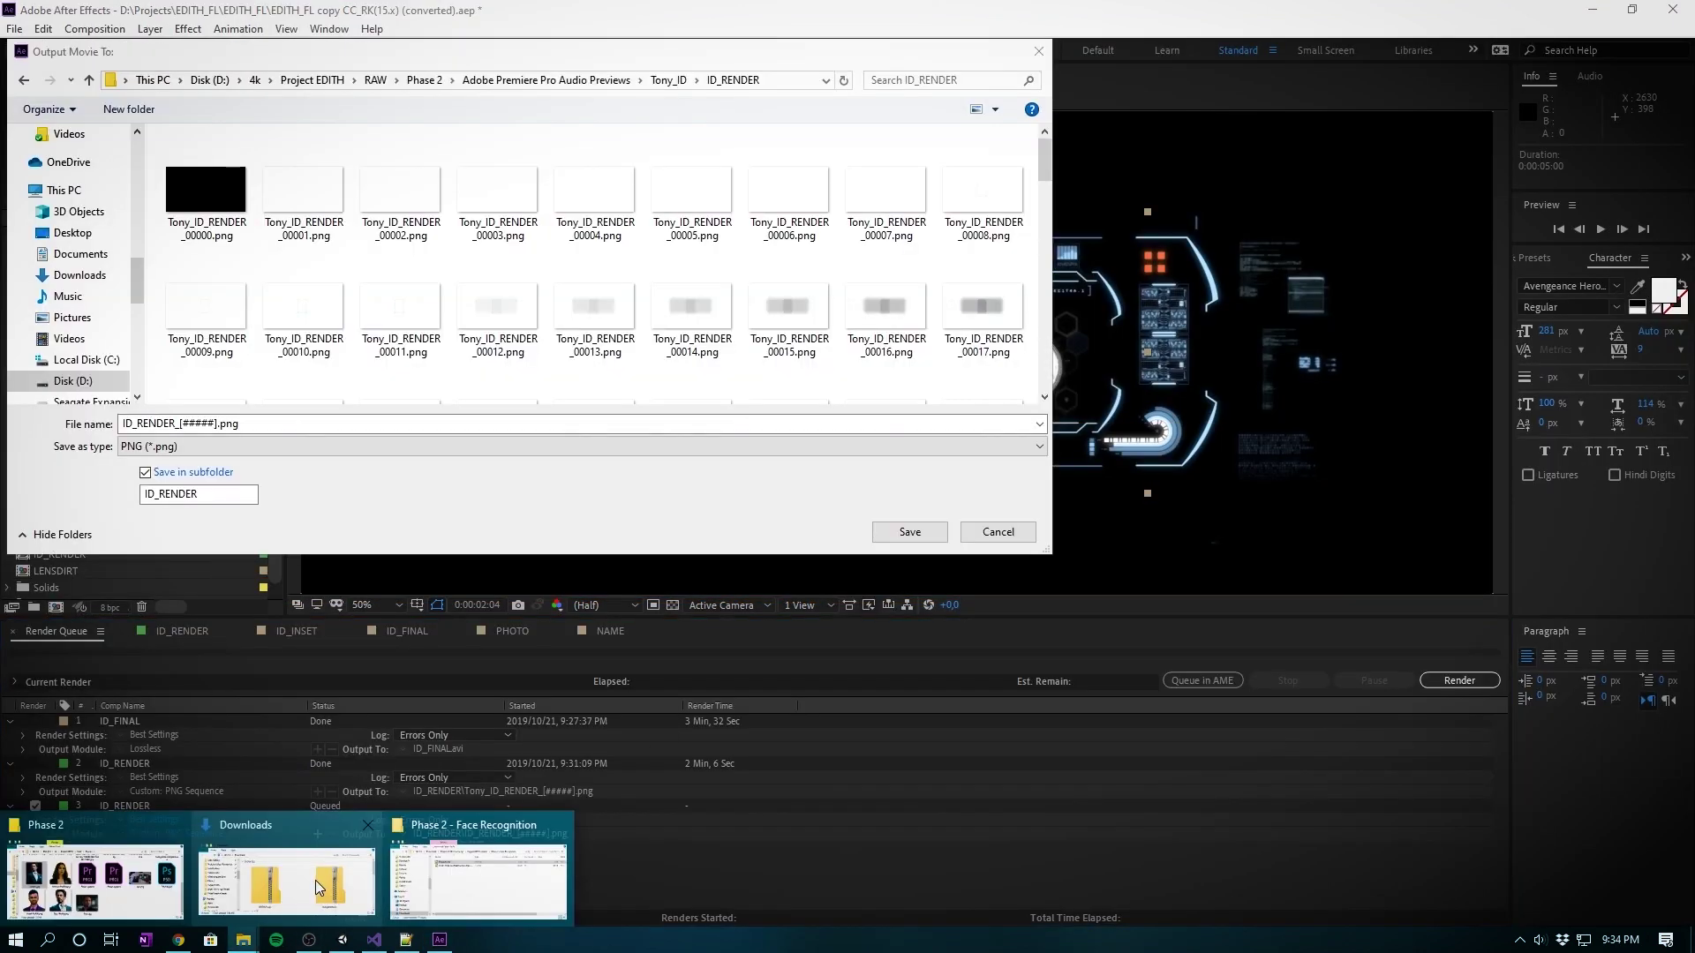
click(283, 874)
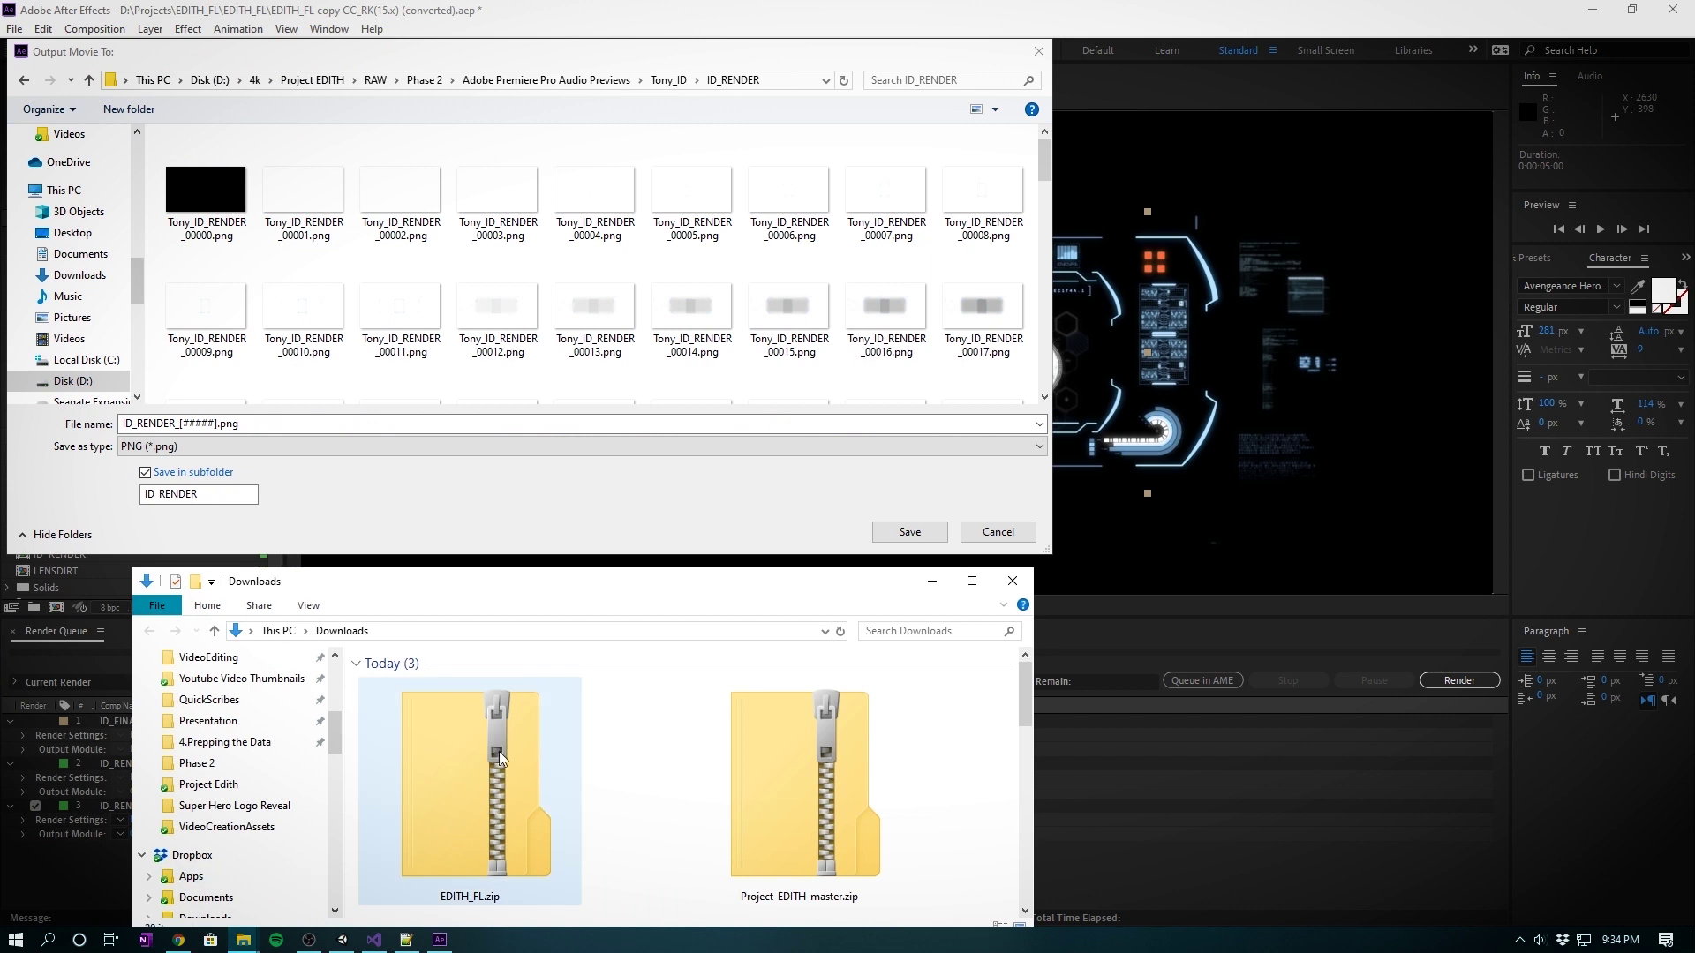
click(489, 630)
text(D:\4k\Project EDITH\RAW\Phase 2\Adobe Premiere Pro Audio Previews\Tony_ID\ID_RENDER)
key(Return)
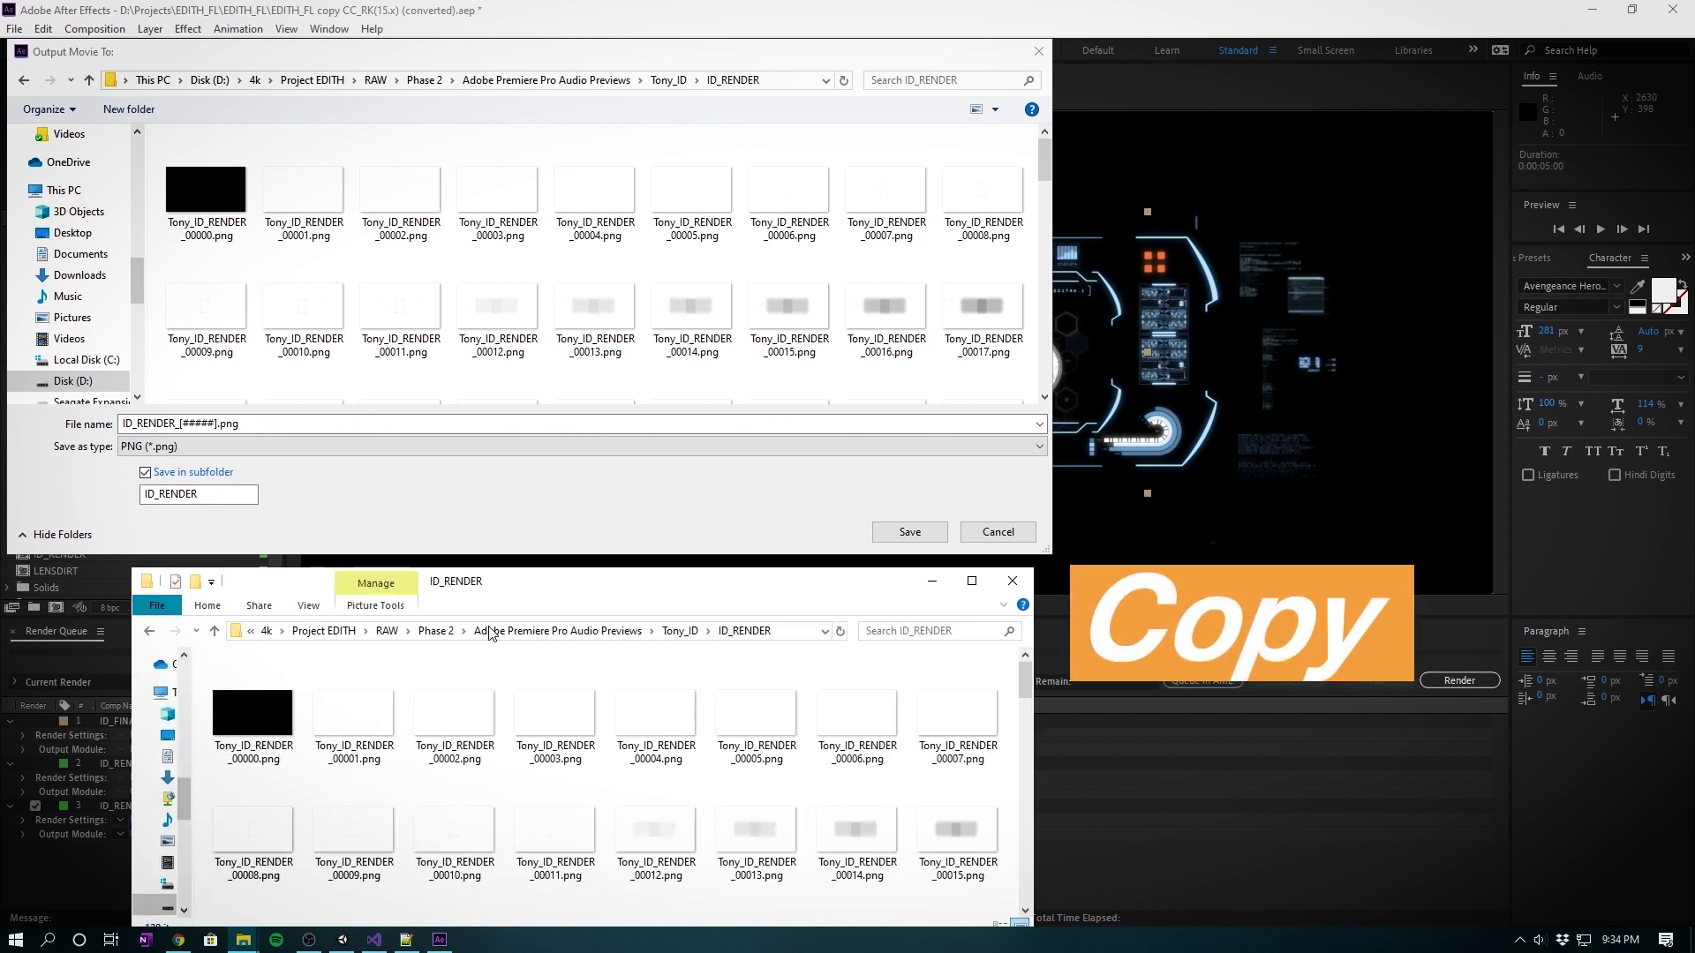
drag(546, 598, 803, 357)
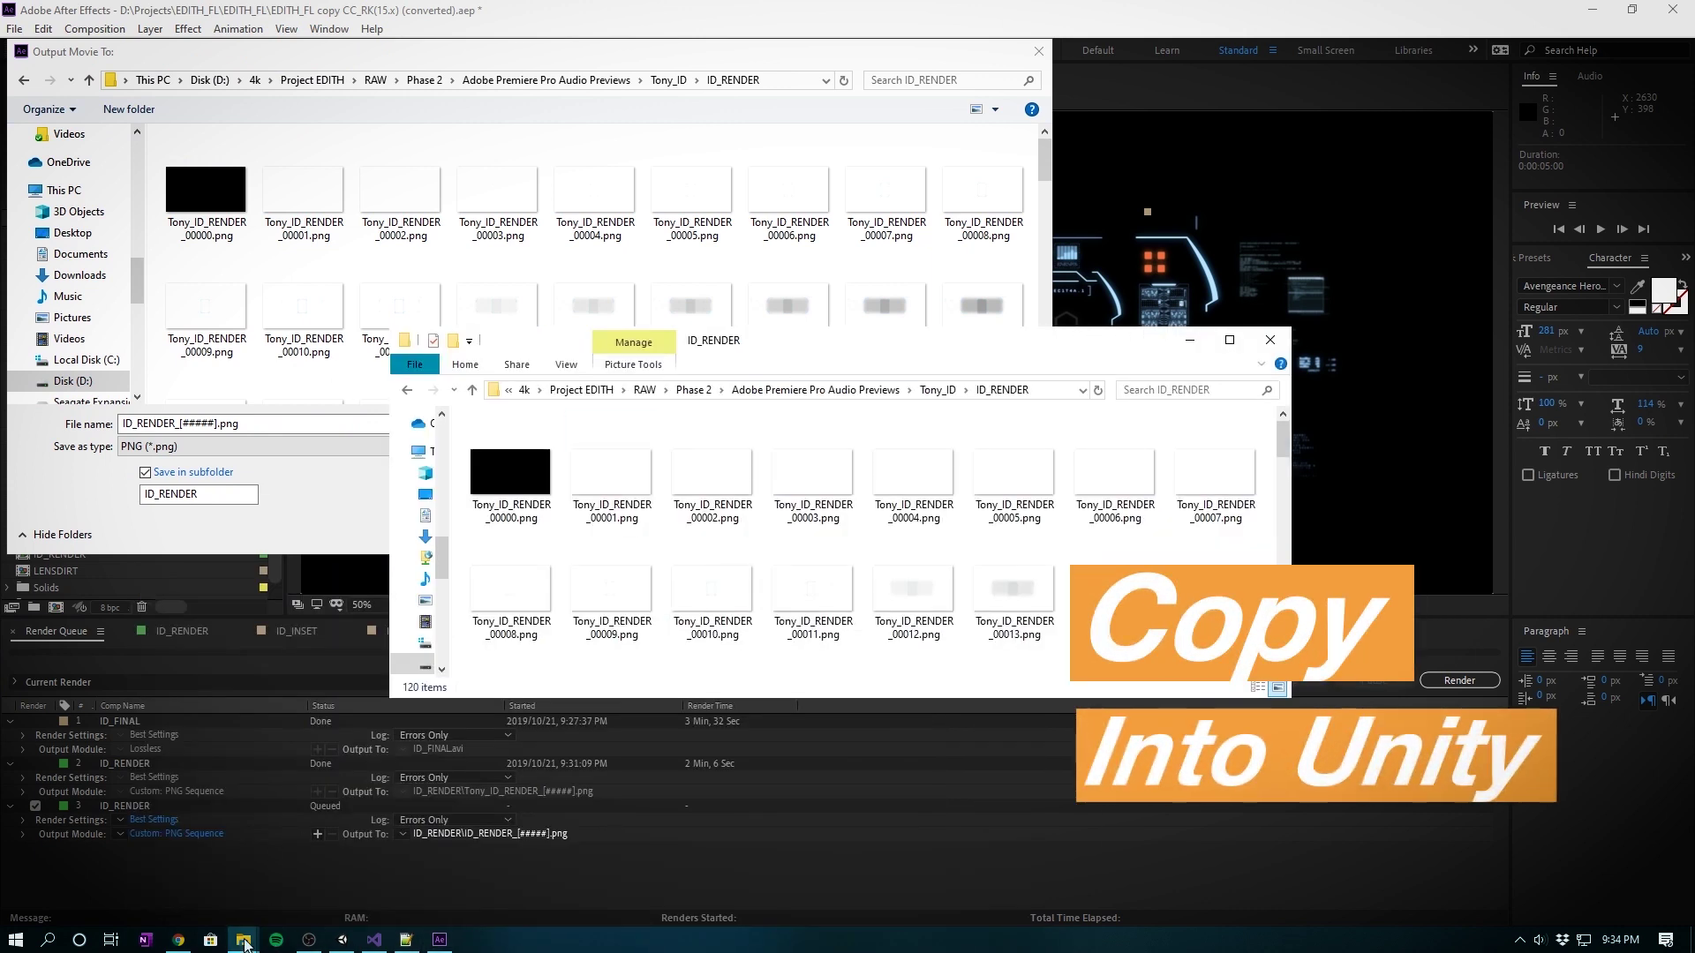
click(342, 941)
- Create a Tony ID folder inside Assets/MyStuff
click(22, 775)
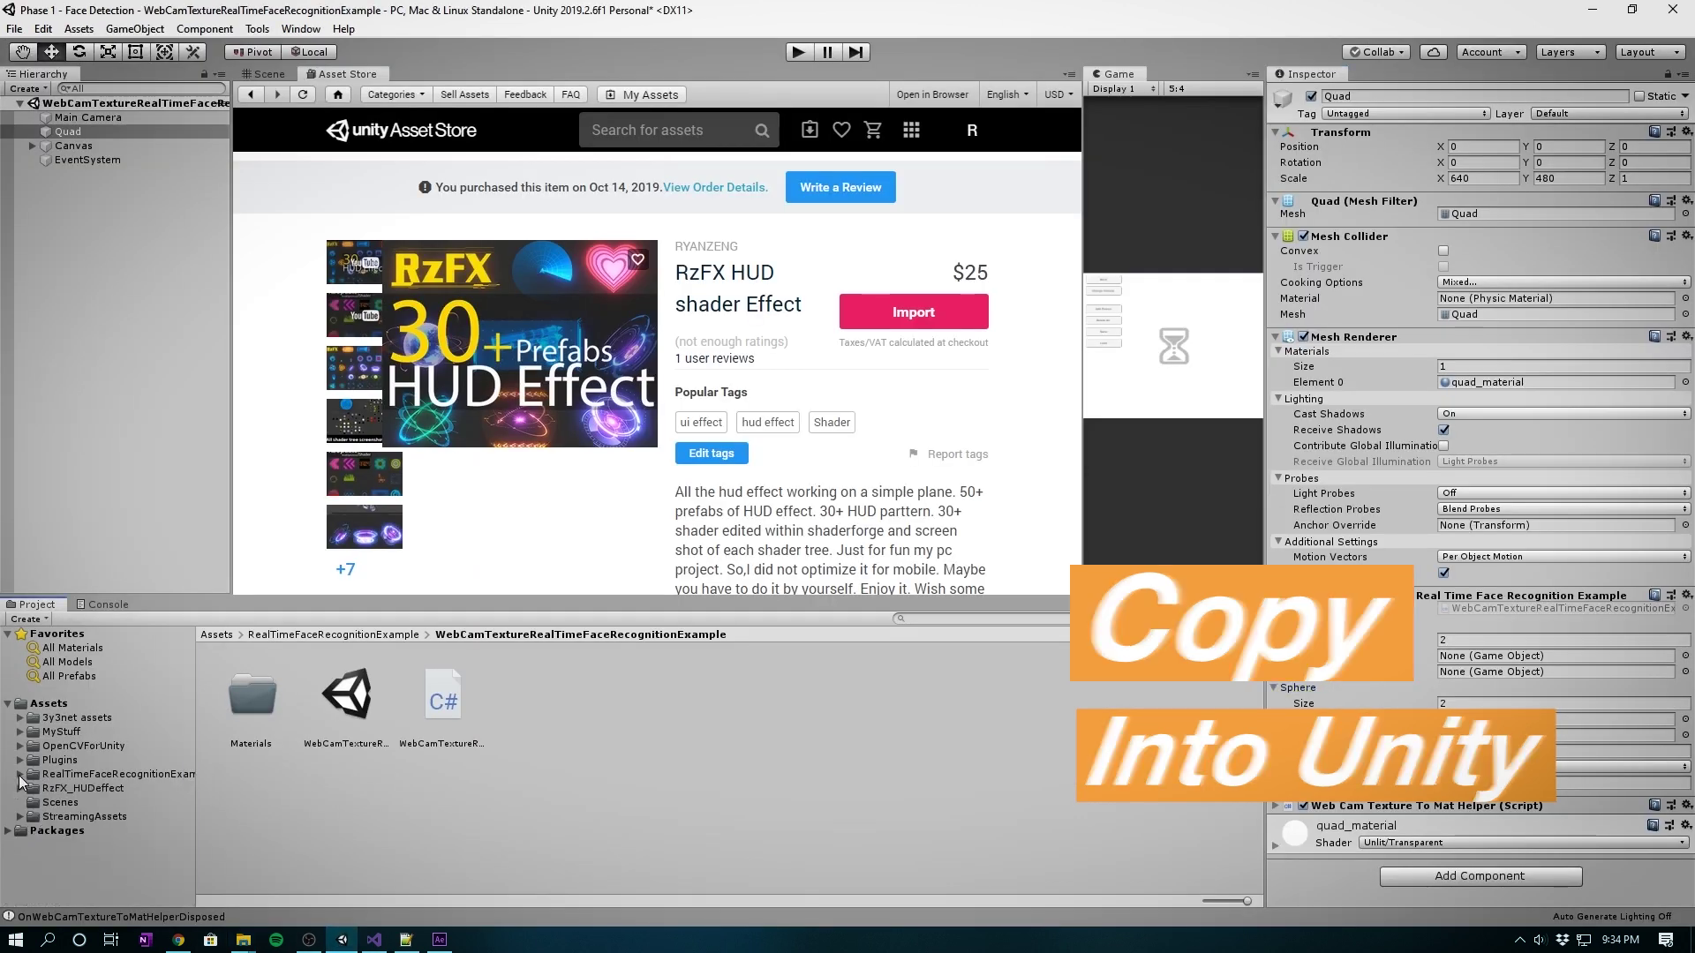
click(60, 732)
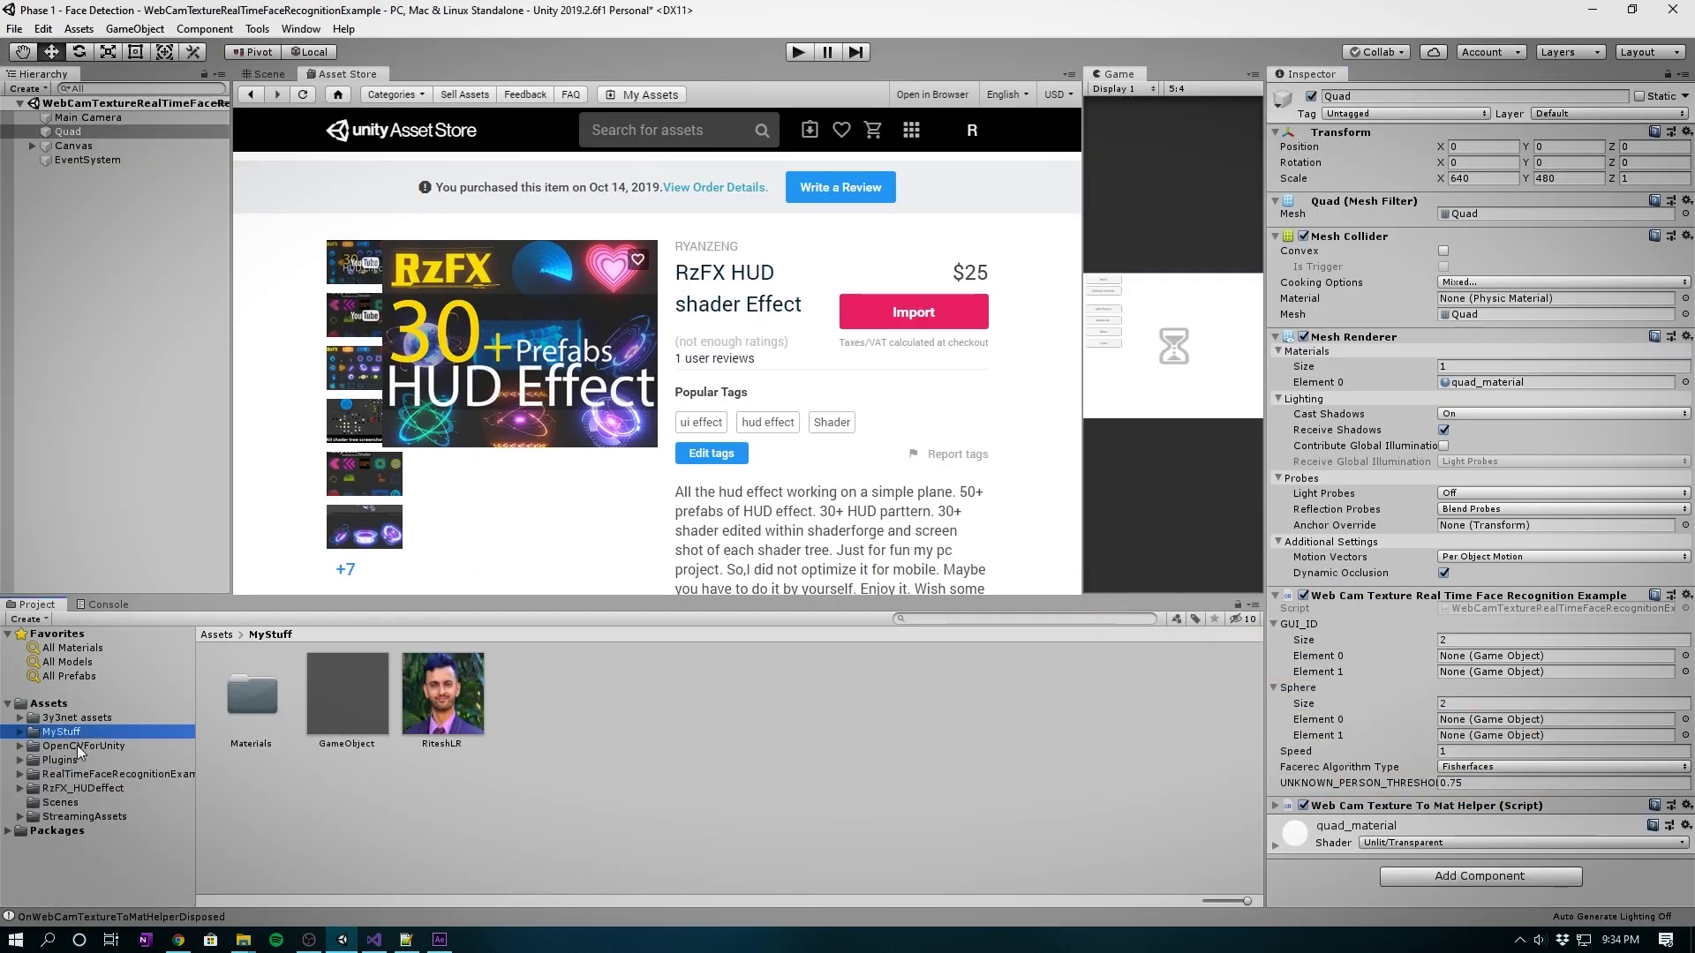
right_click(553, 716)
mouse_move(618, 293)
click(839, 269)
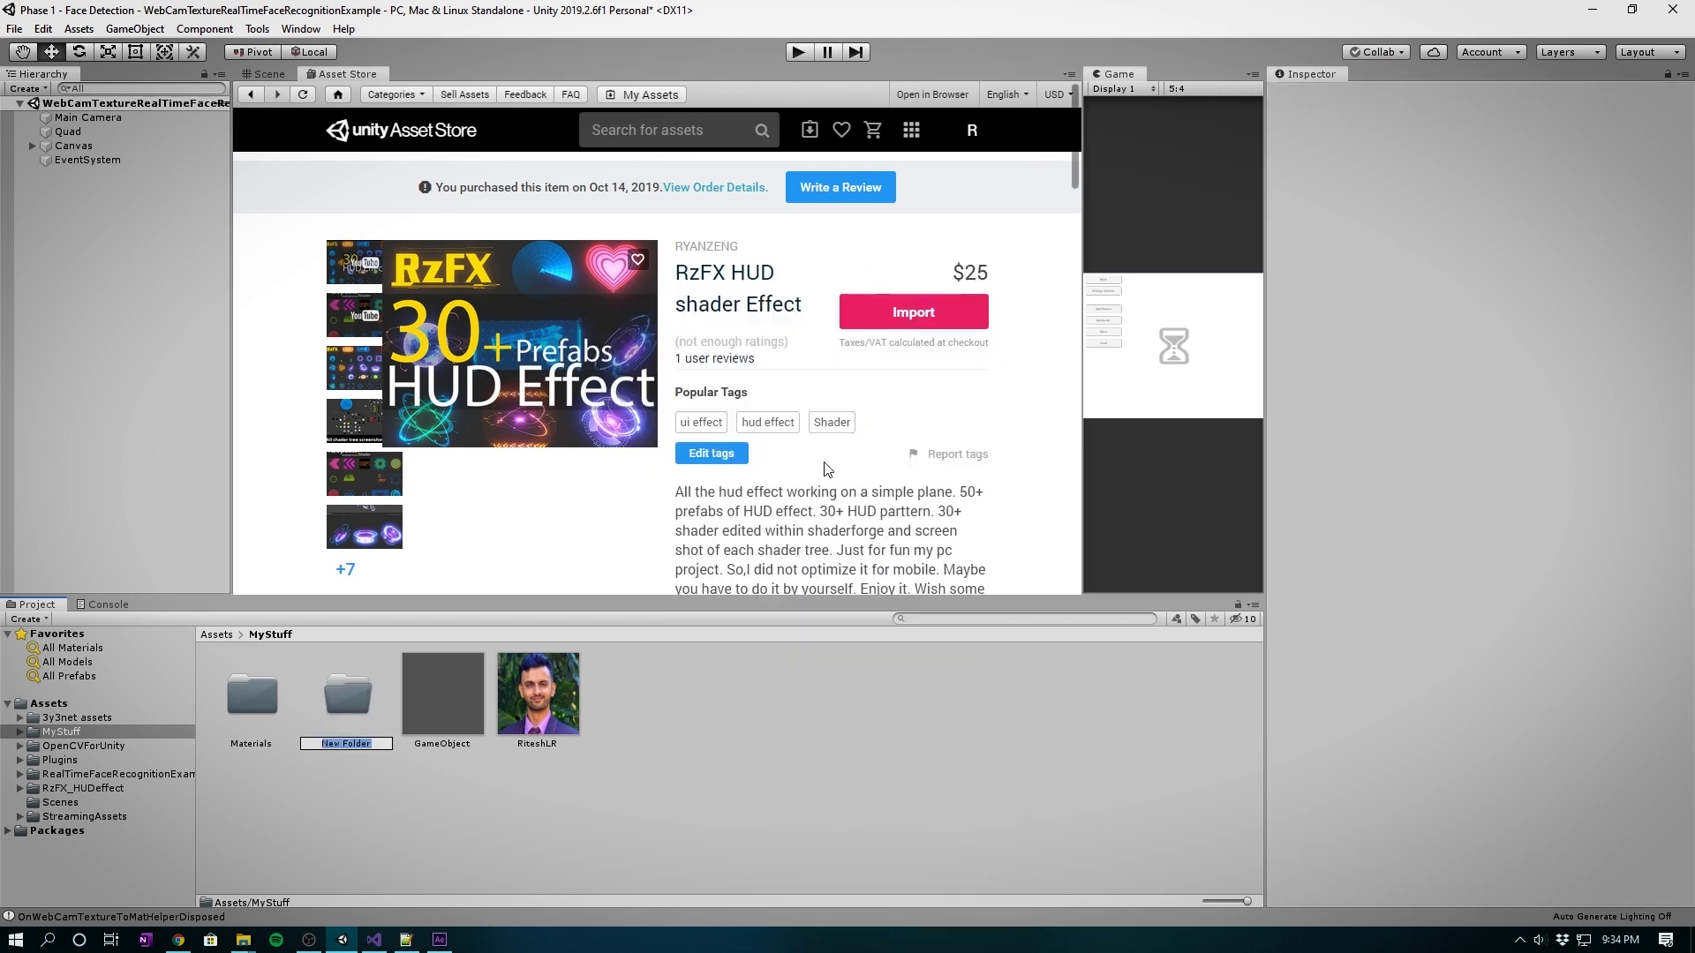
text(Ton)
key(Return)
key(Return)
- Import all 120 rendered PNG frames from the ID_RENDER folder into Tony ID
mouse_move(244, 940)
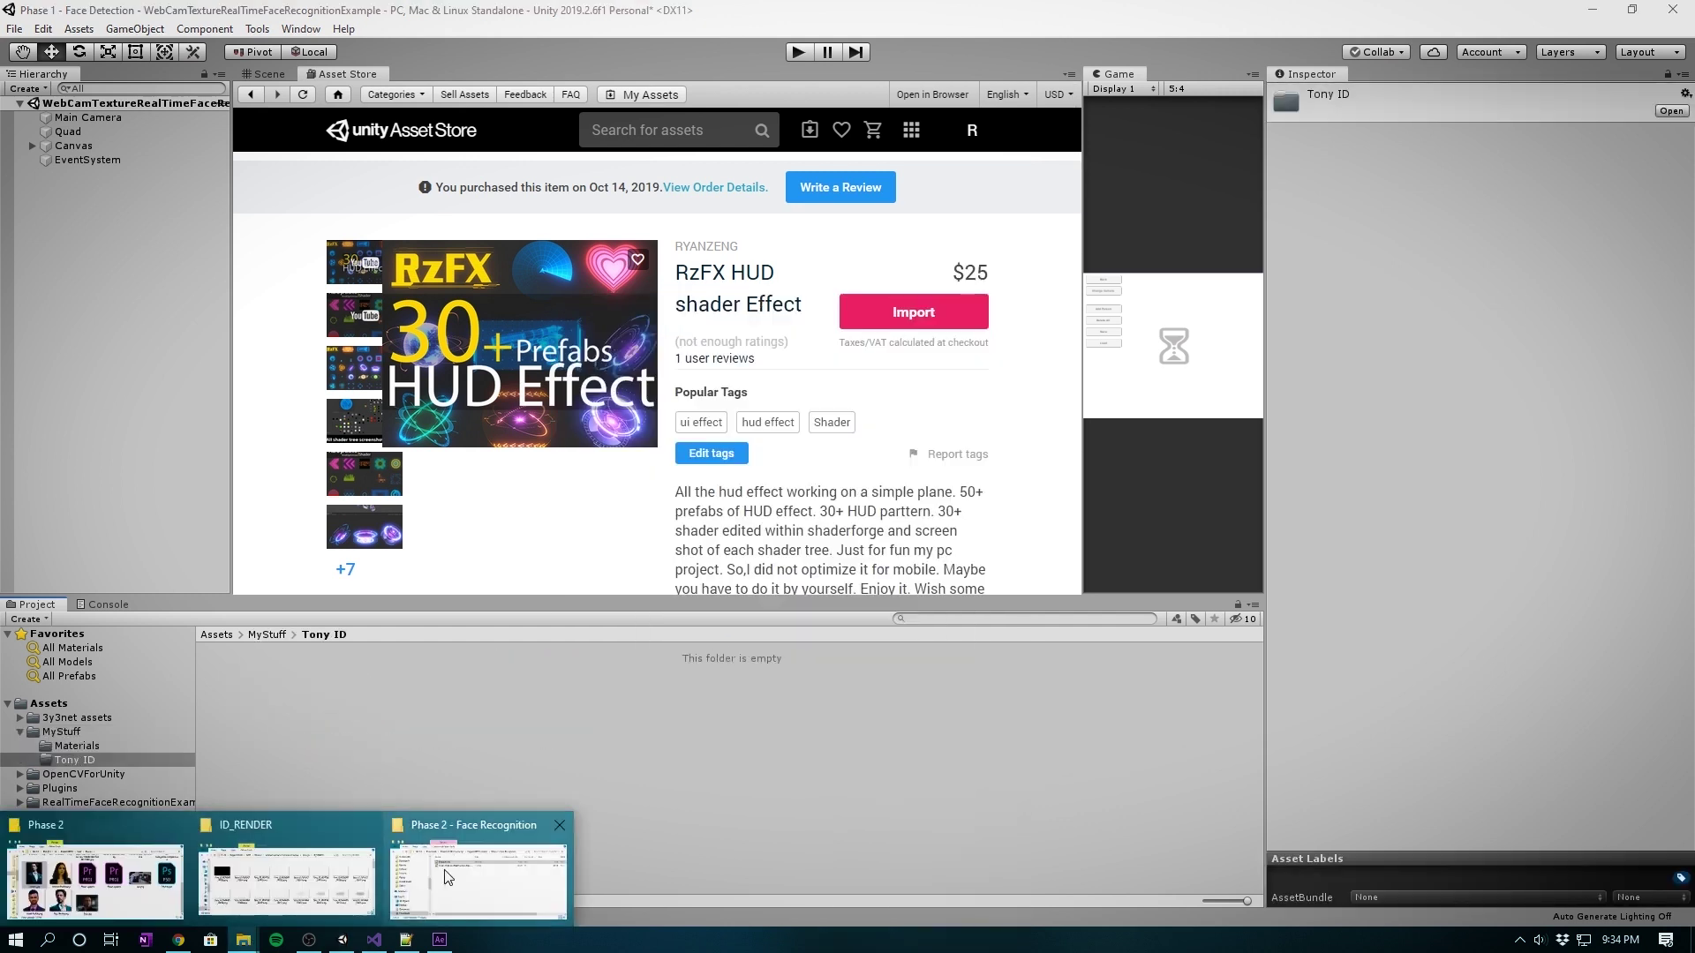
click(287, 878)
key(ctrl+a)
drag(713, 485, 322, 788)
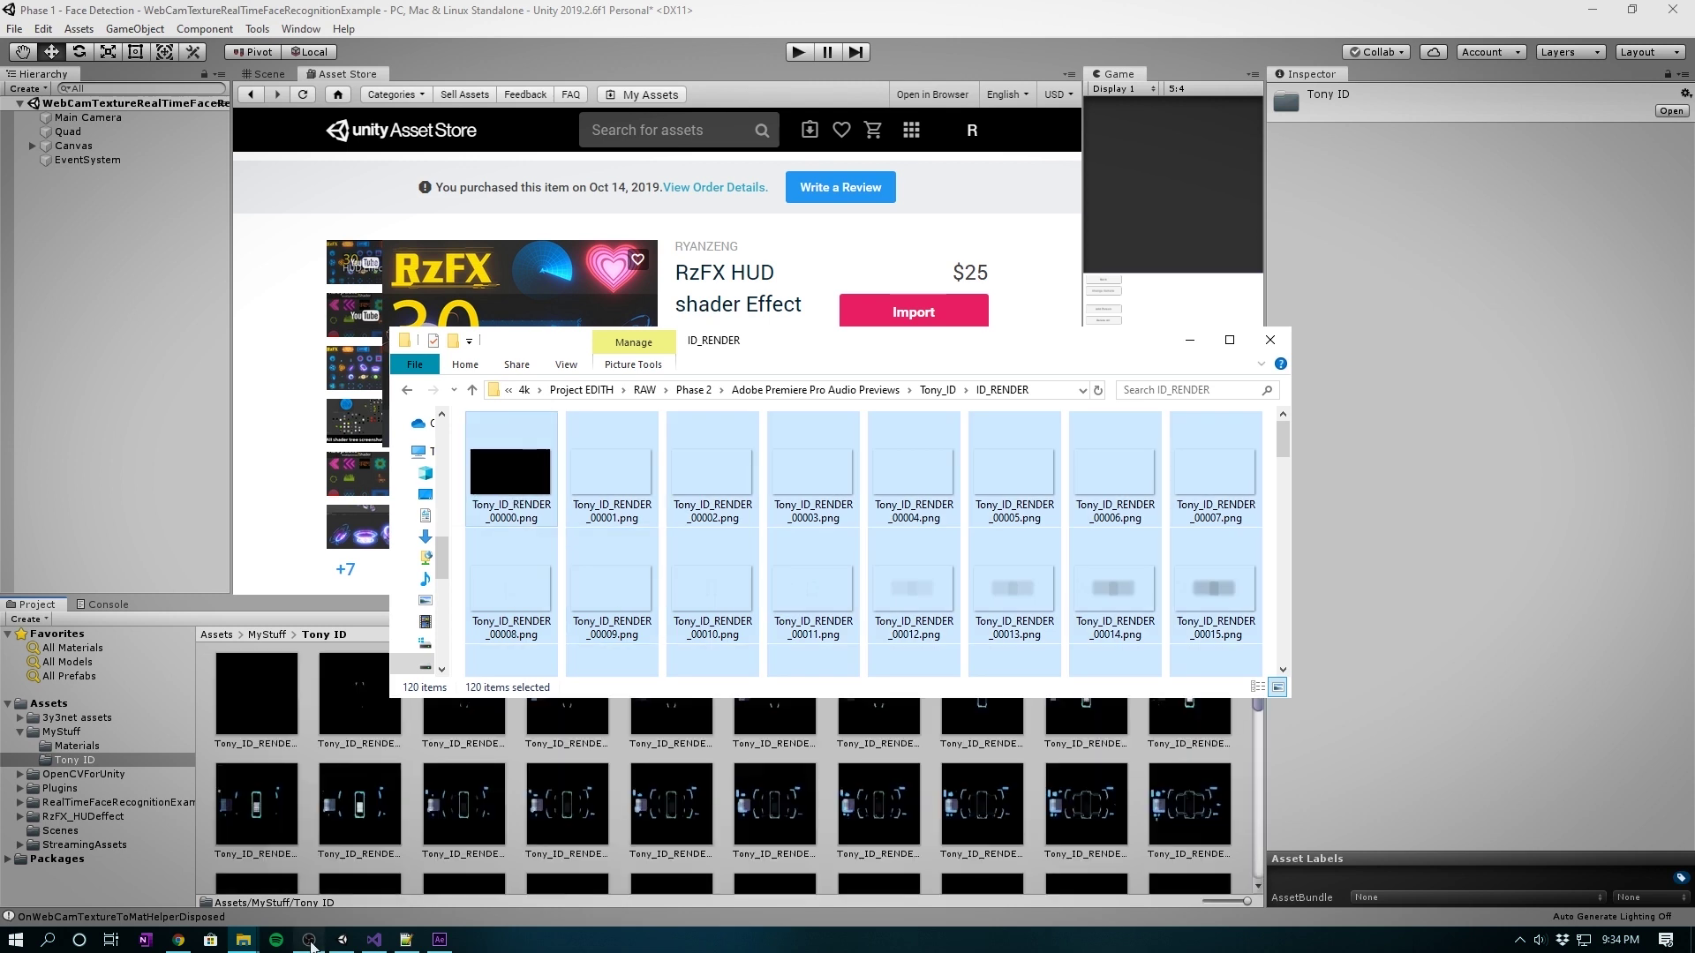
- Select all 120 Tony ID frames and review texture type, shape and alpha source, keeping Input Texture Alpha
click(365, 858)
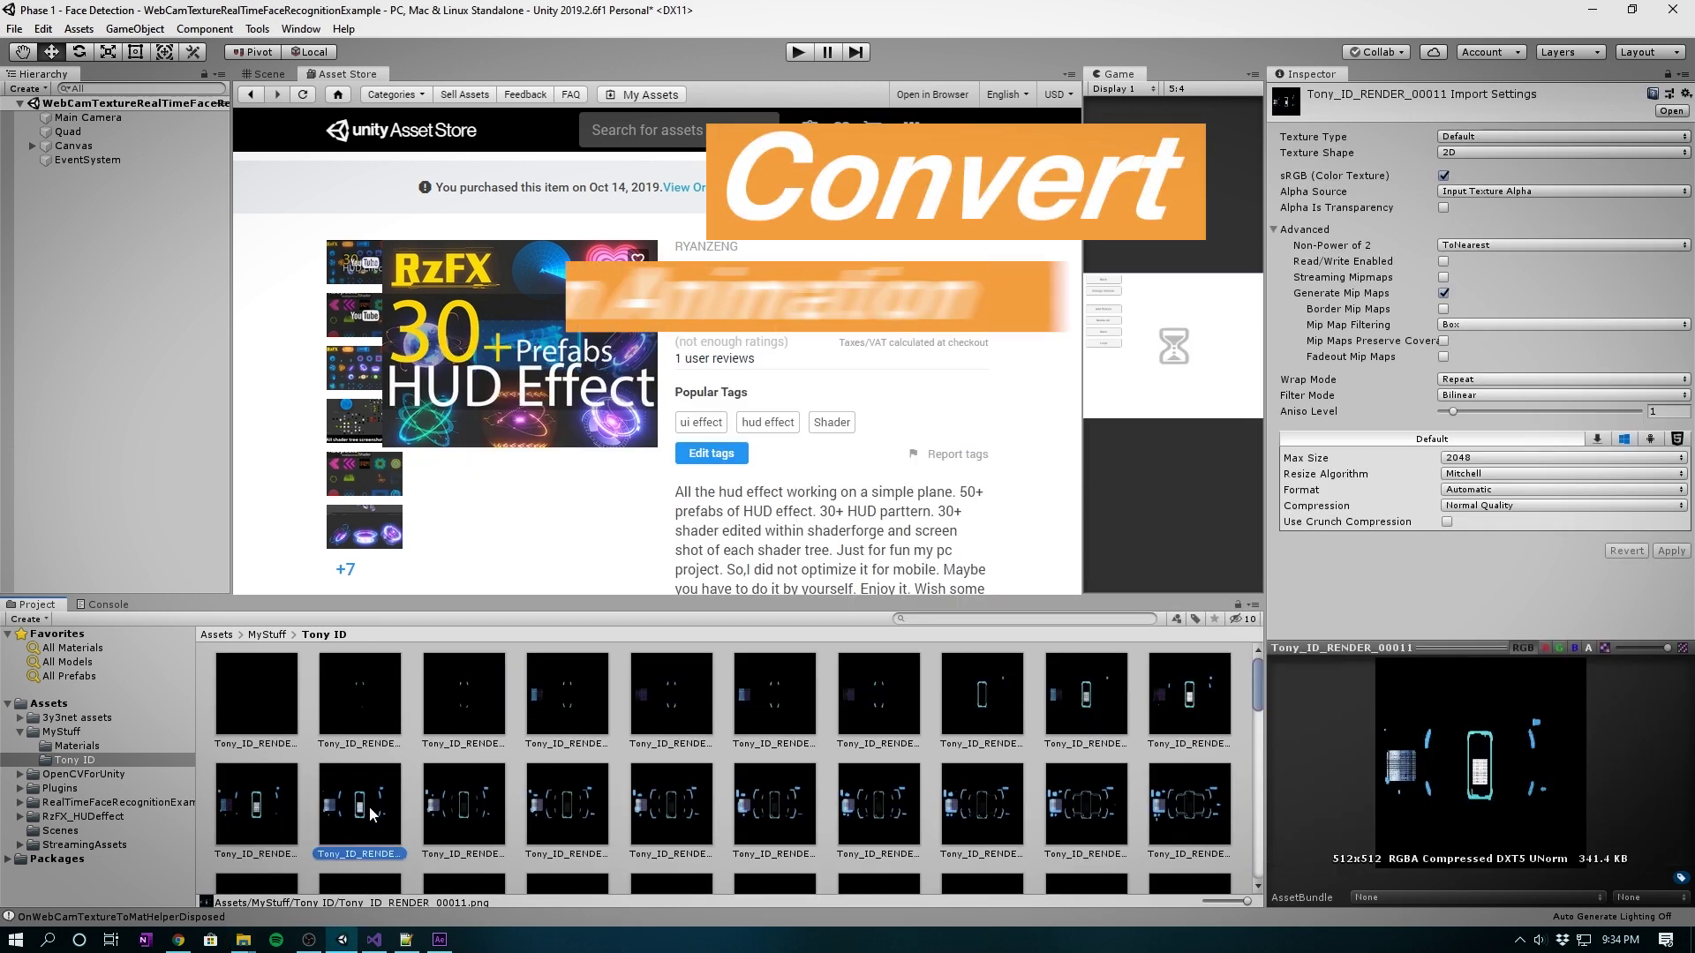
key(ctrl+a)
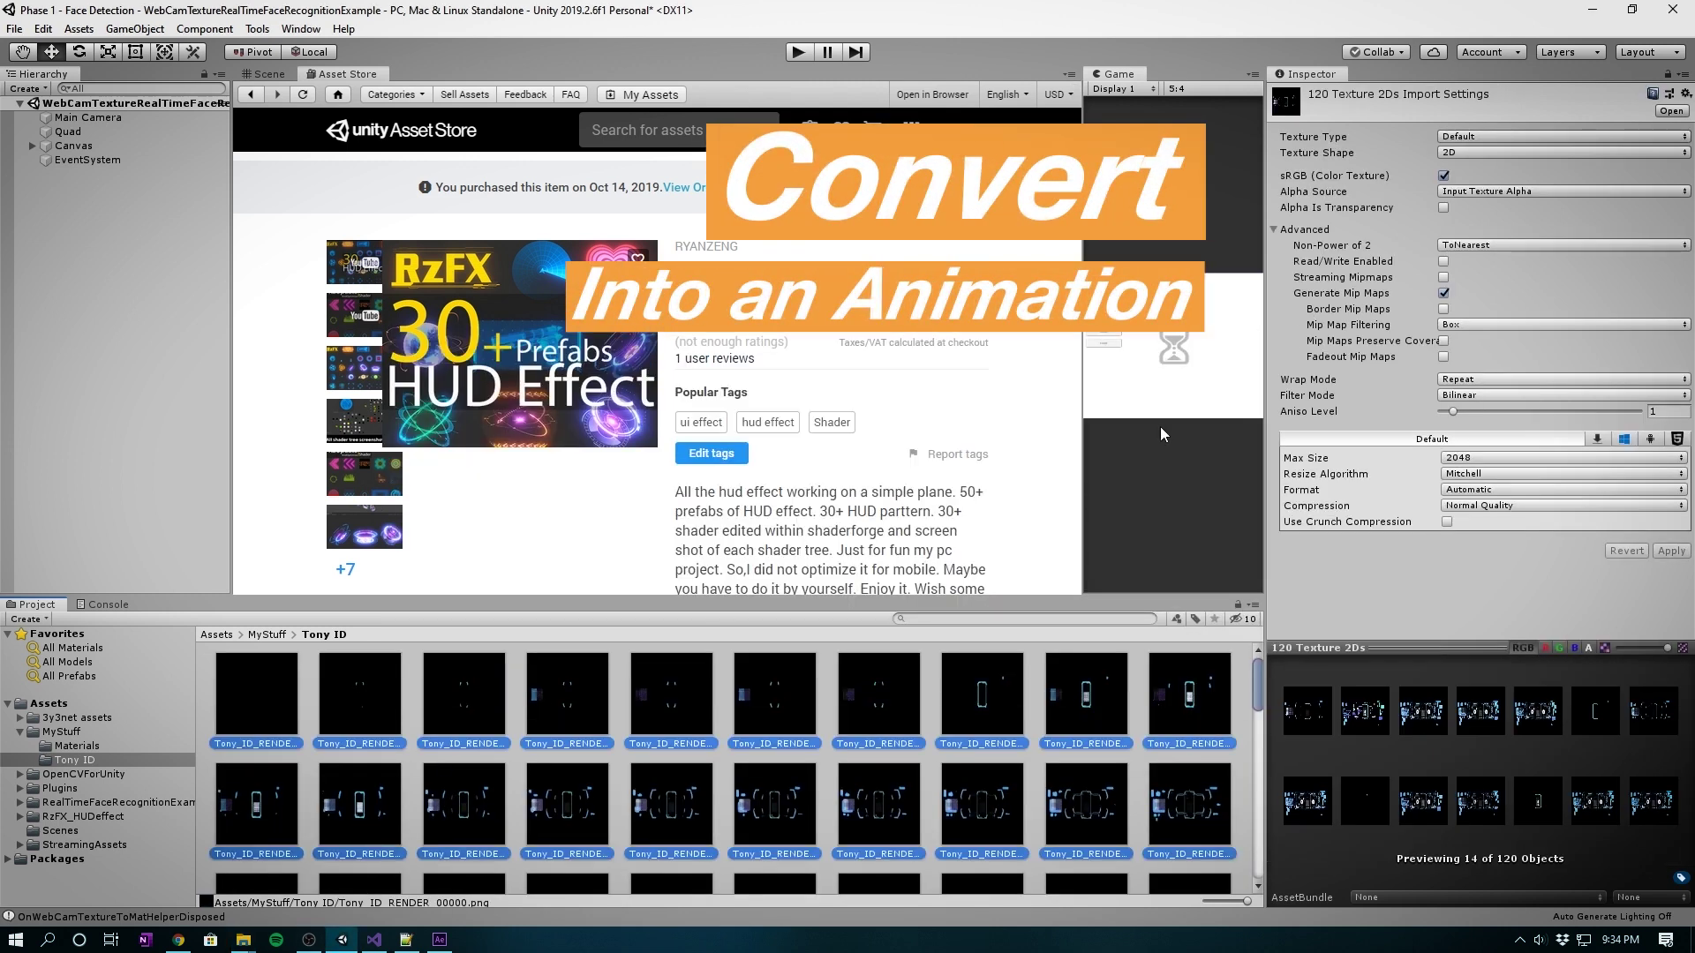
click(1454, 138)
click(1458, 139)
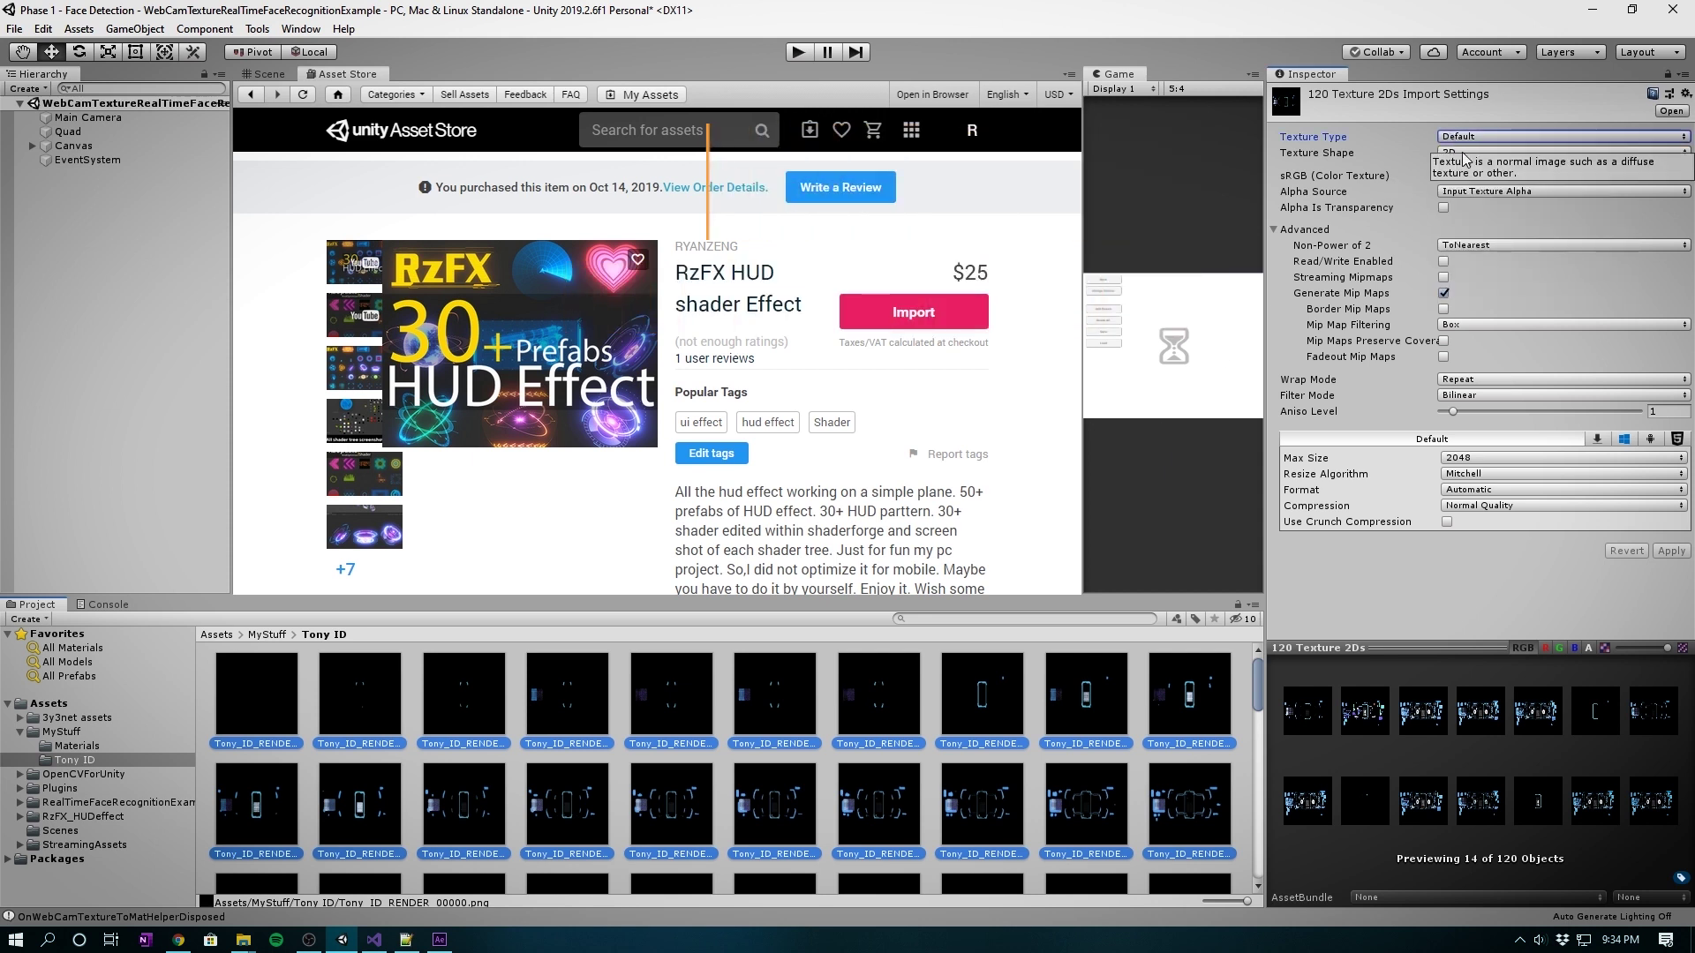
click(1466, 153)
click(1466, 169)
click(1472, 192)
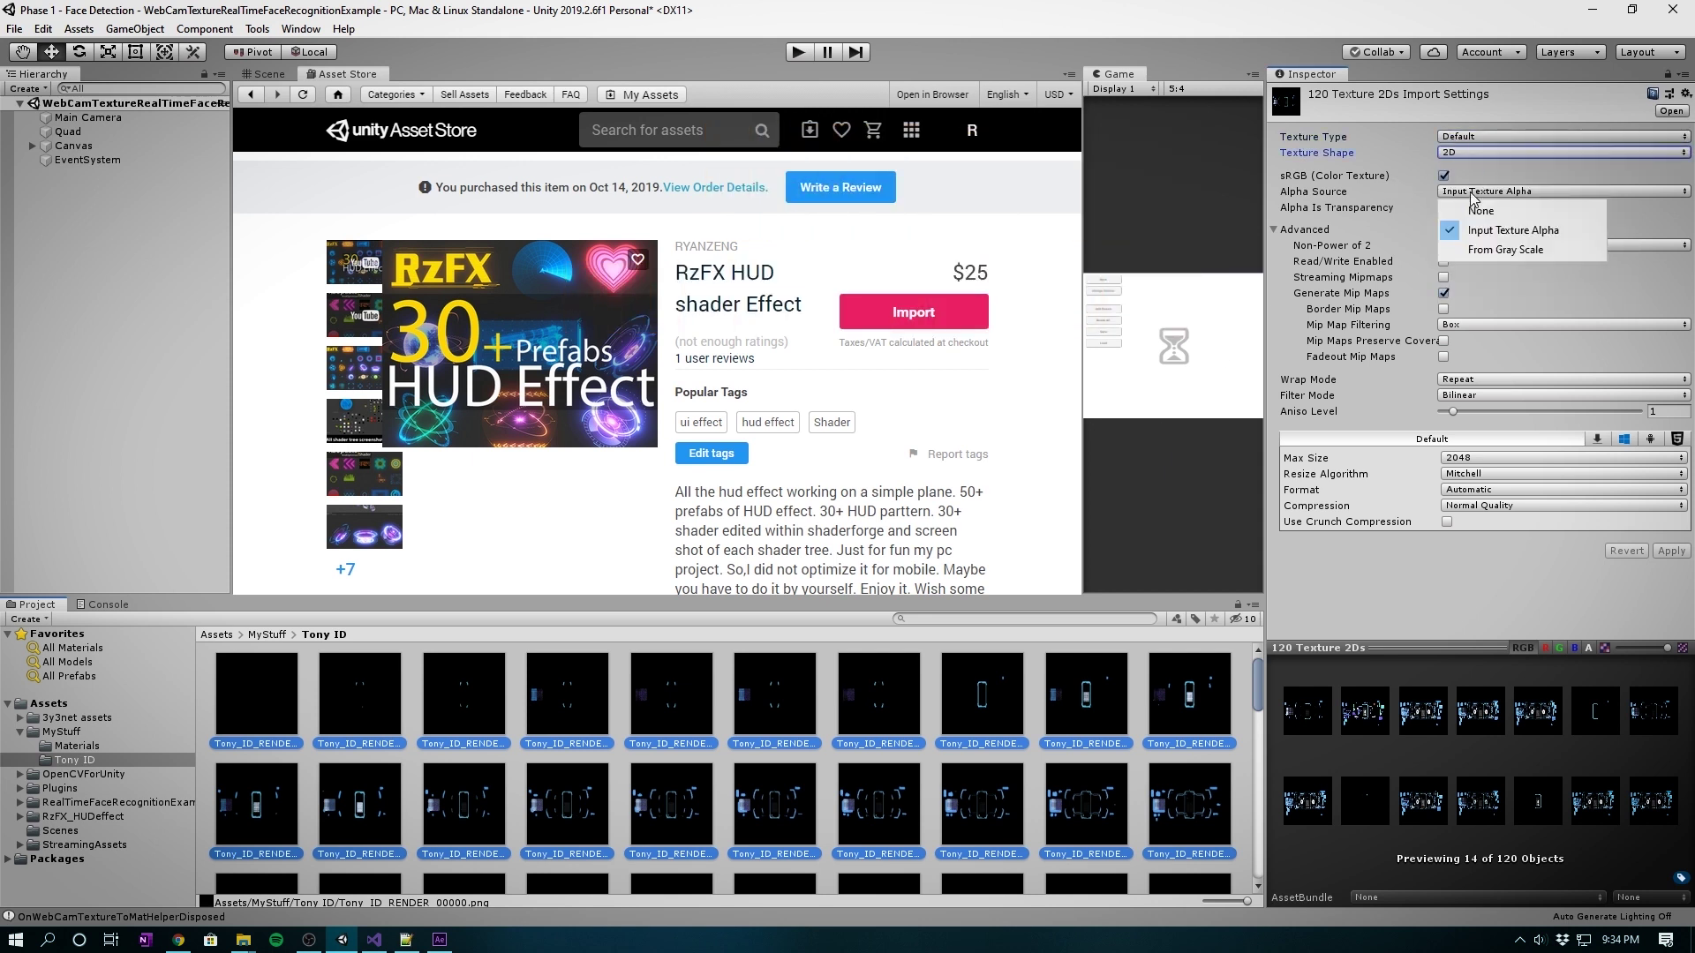
click(1472, 194)
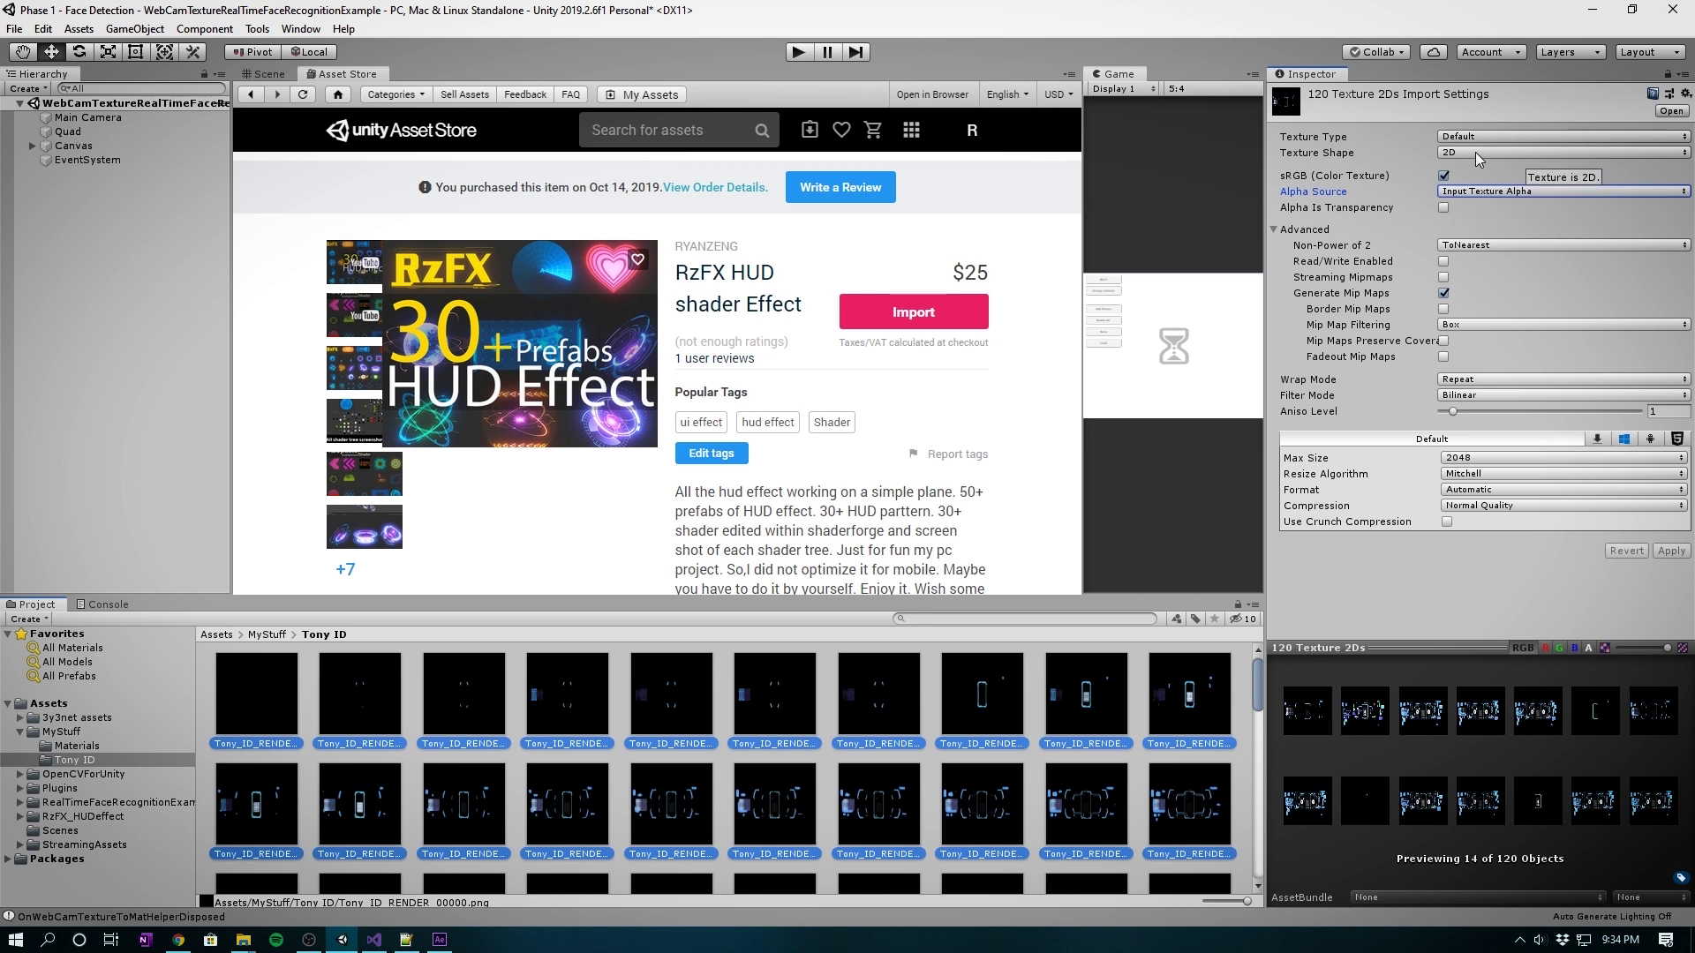
- Set the frames to Sprite (2D and UI) with High Quality compression and apply
click(1477, 137)
click(1475, 218)
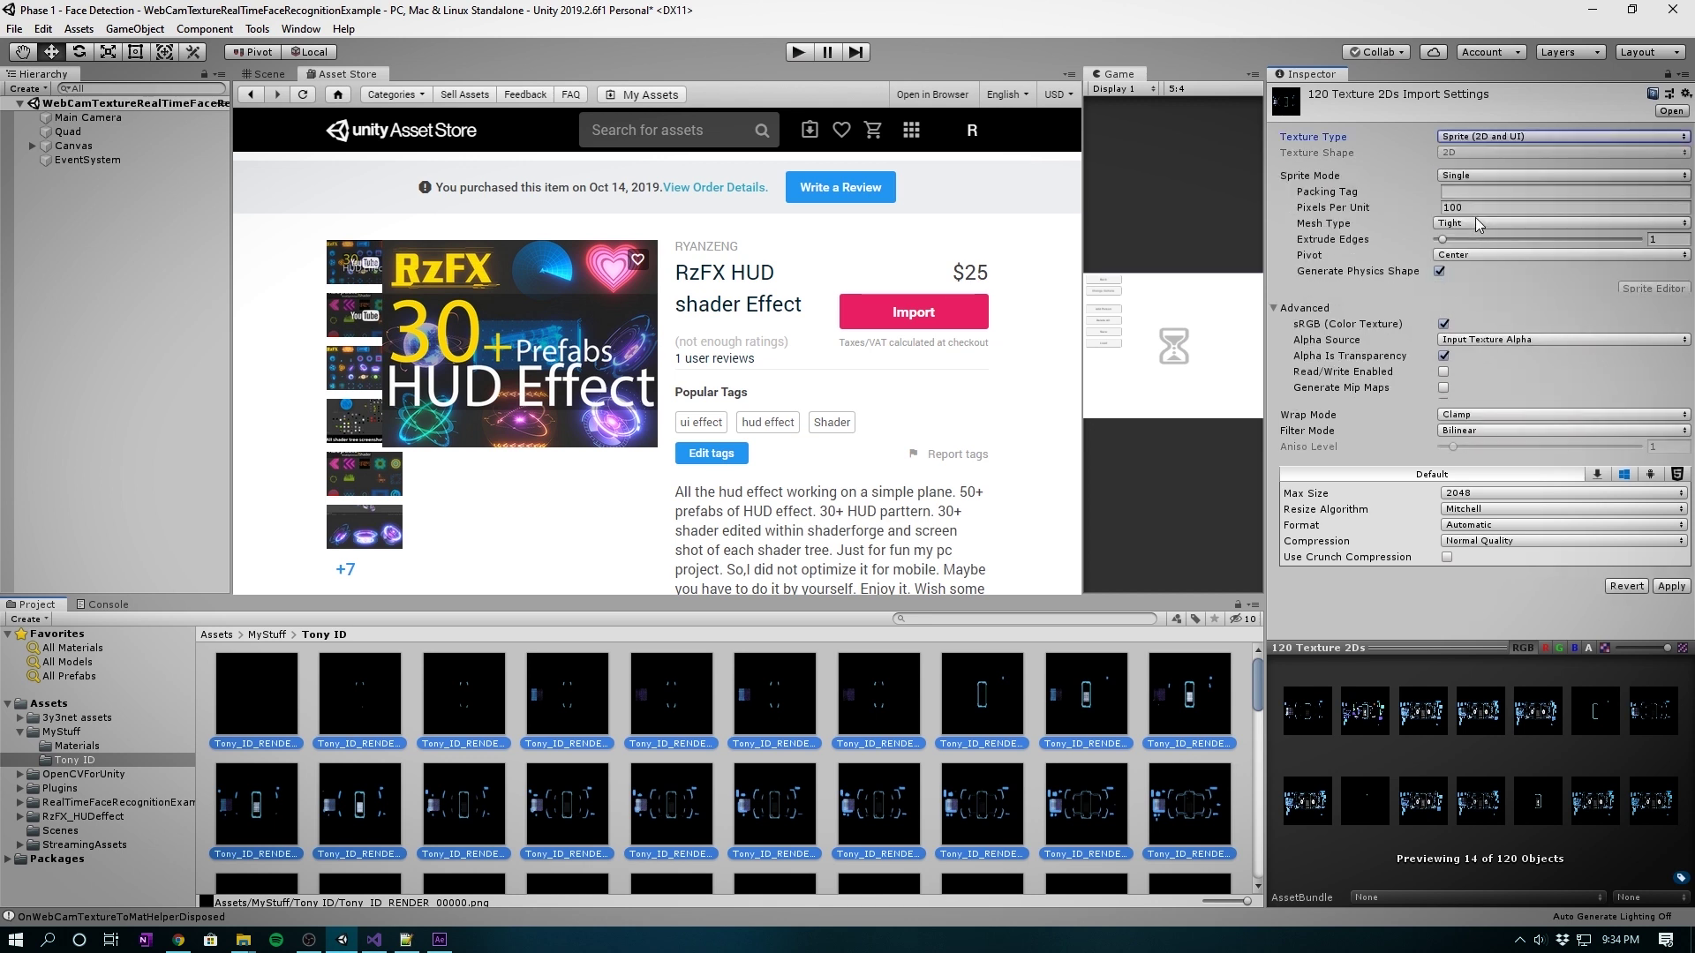
click(1489, 541)
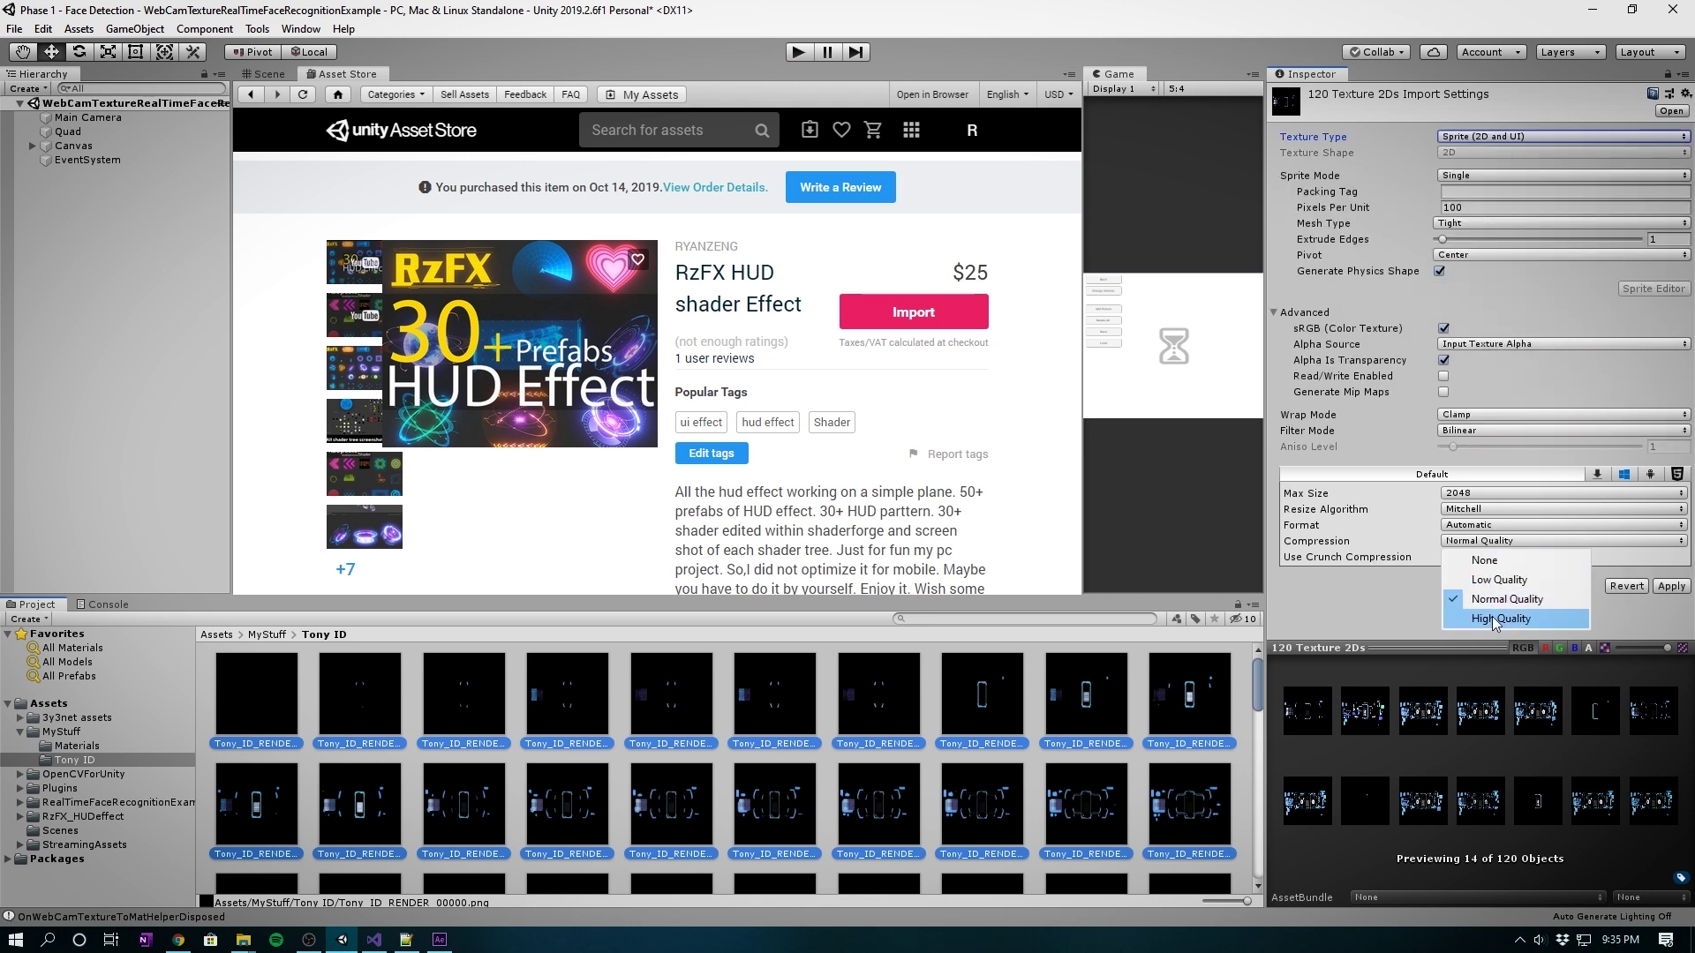
click(1554, 613)
click(1681, 588)
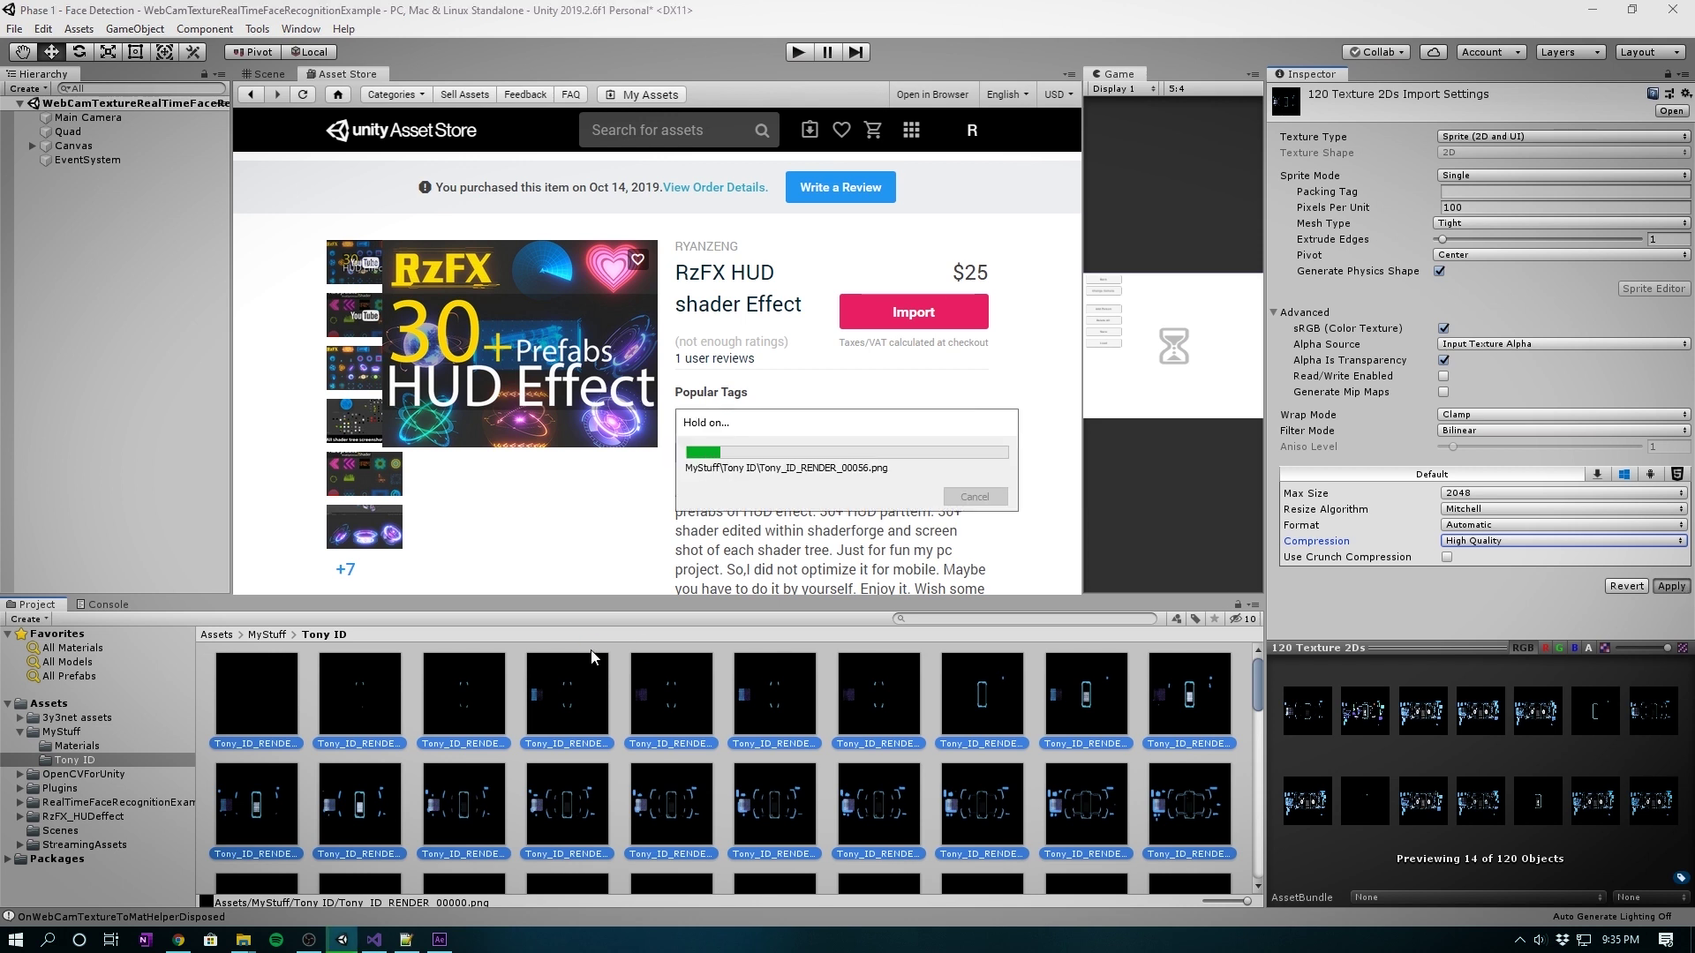
click(266, 74)
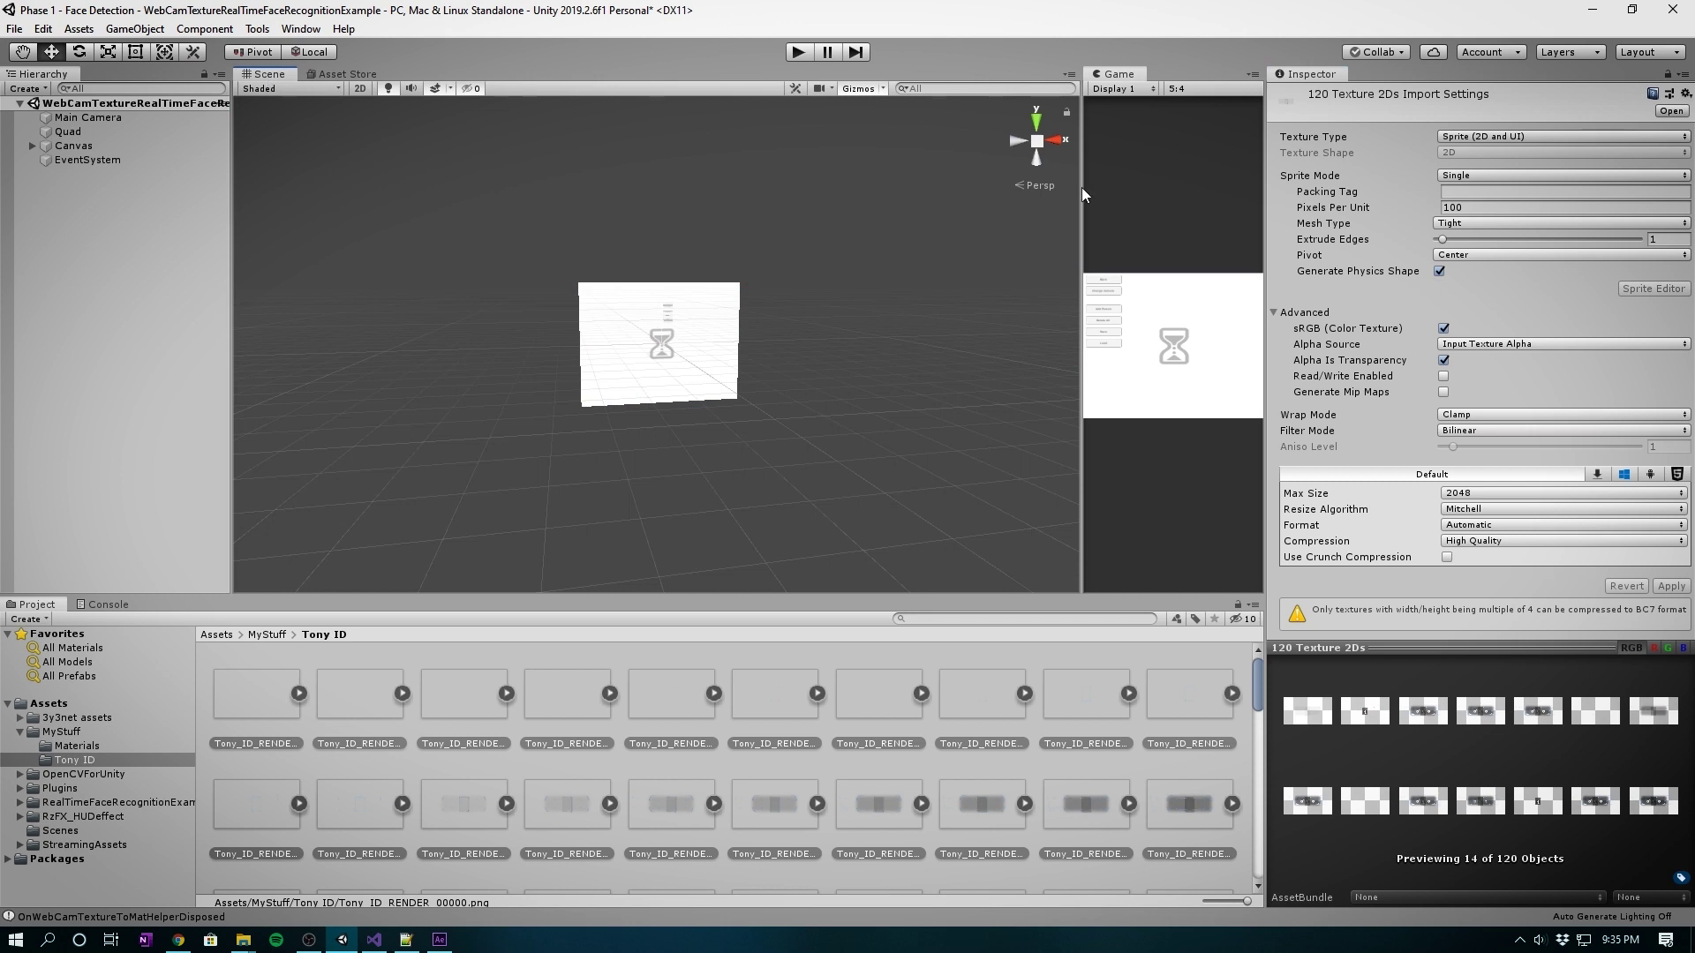
- Create the Tony ID Animation clip from all the Tony ID render sprite frames
drag(1083, 187, 713, 187)
click(363, 728)
key(ctrl+a)
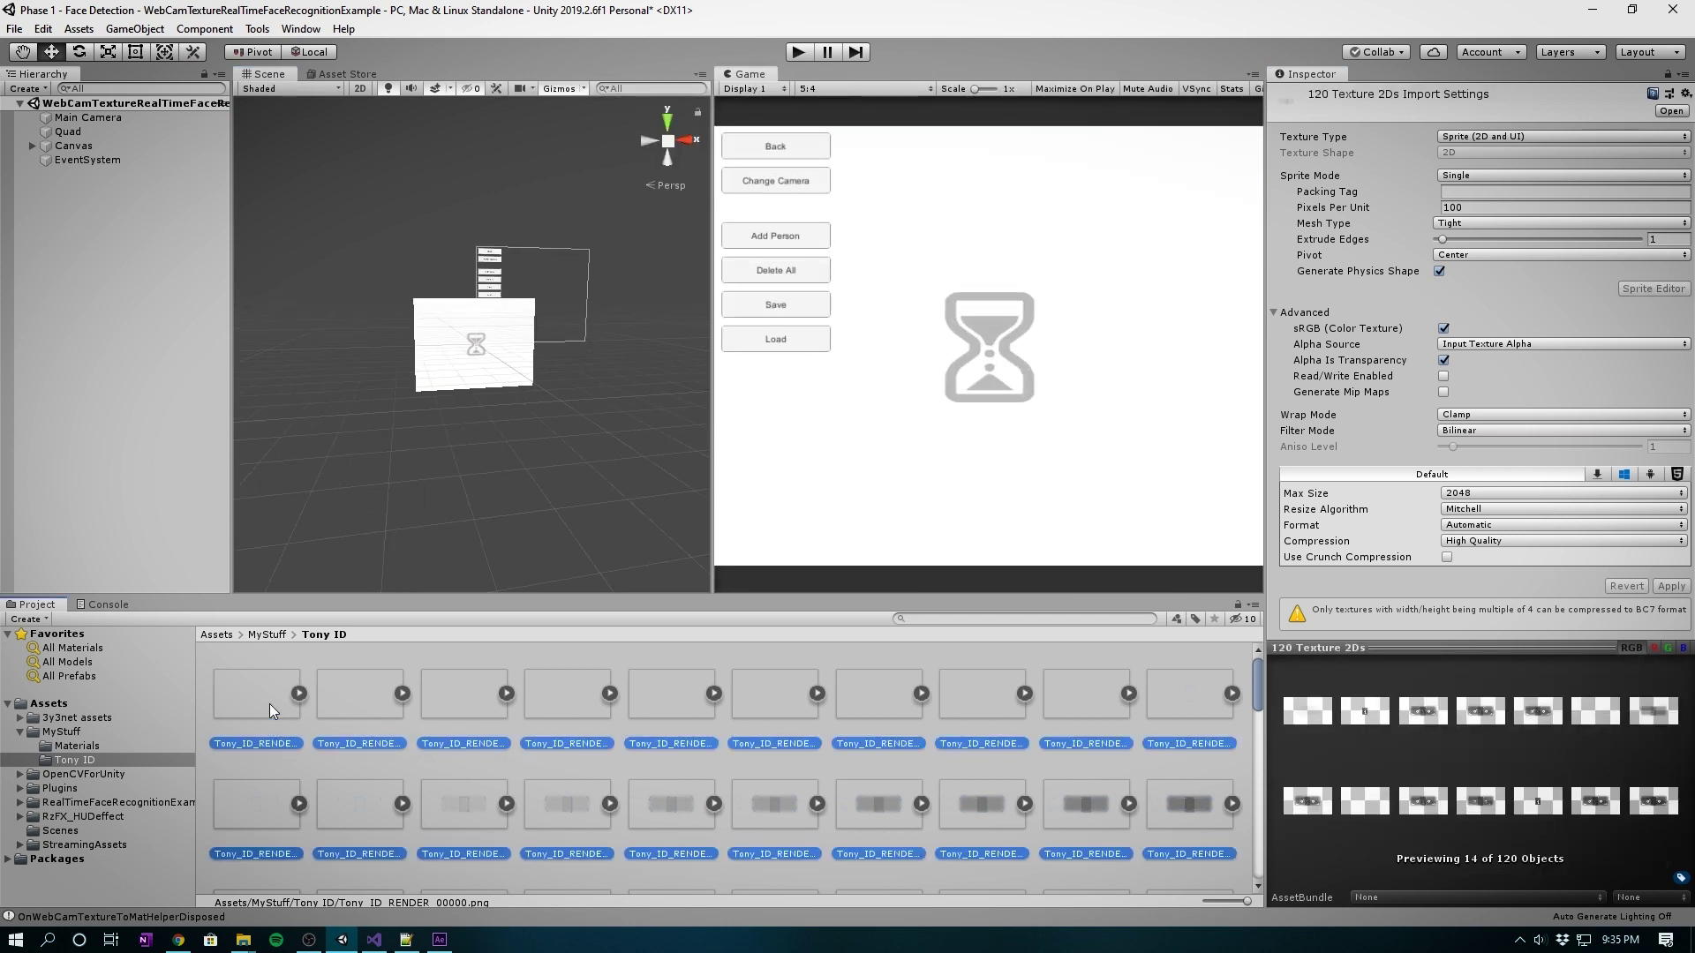
drag(272, 703, 336, 505)
text(T)
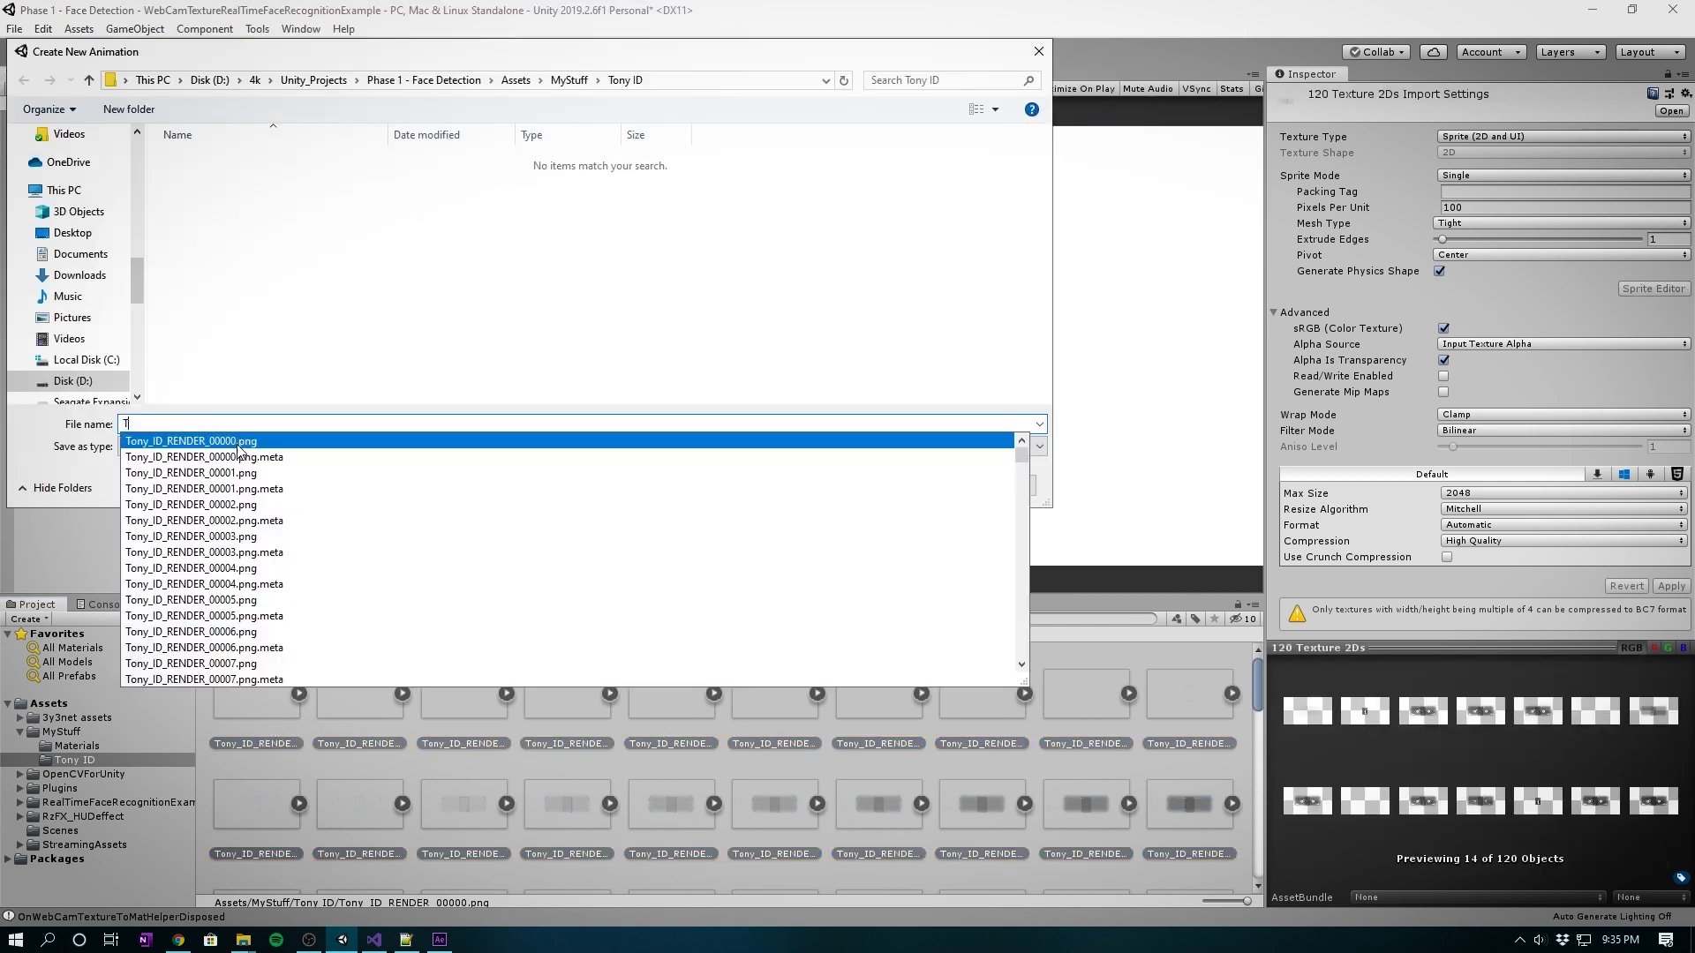
text(ony ID)
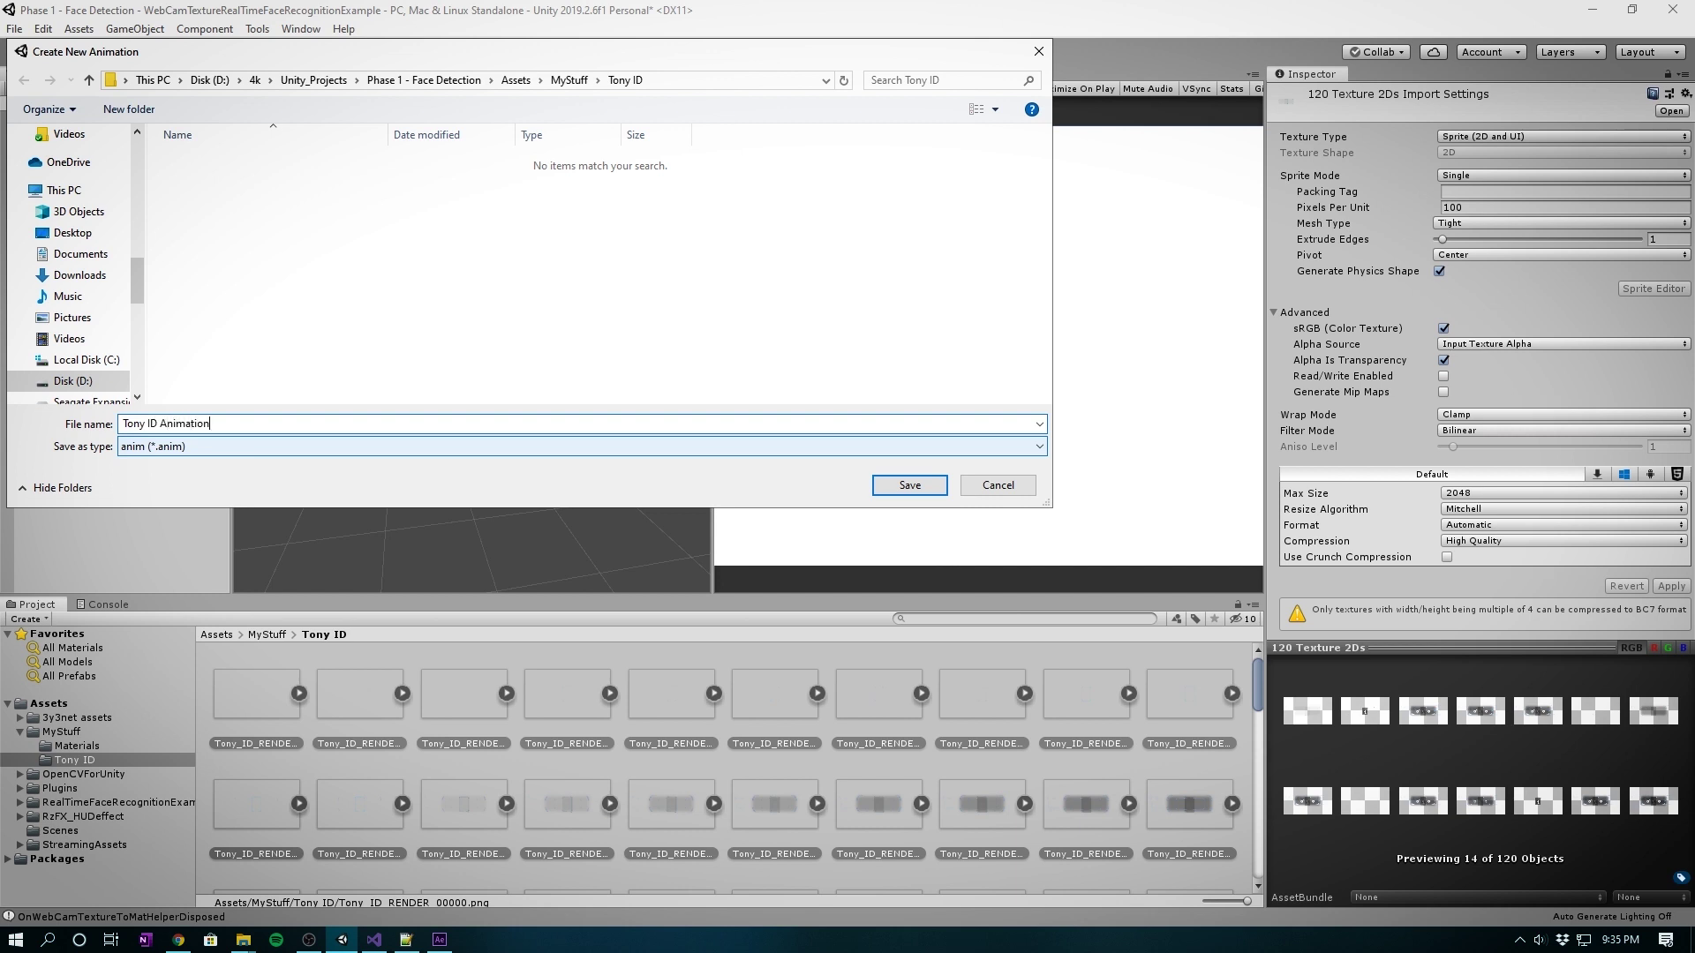
text( Animation)
key(Return)
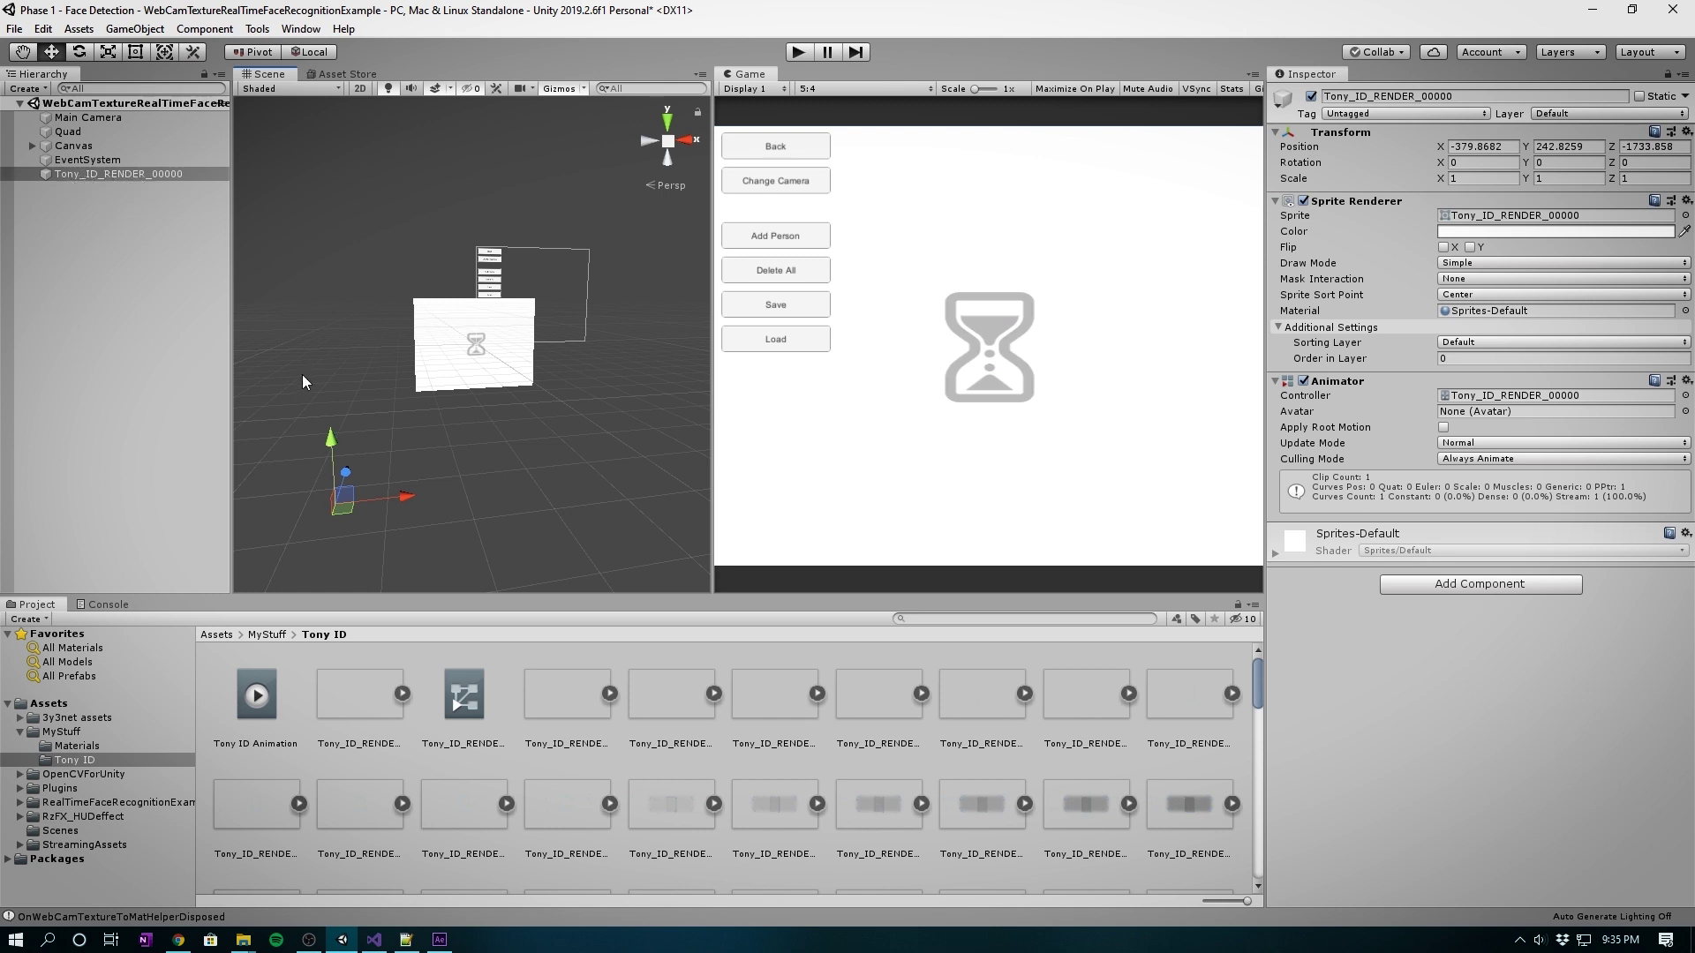
- Zero the animated sprite's position, push it back along Z, then find the README's asset download link
click(1485, 146)
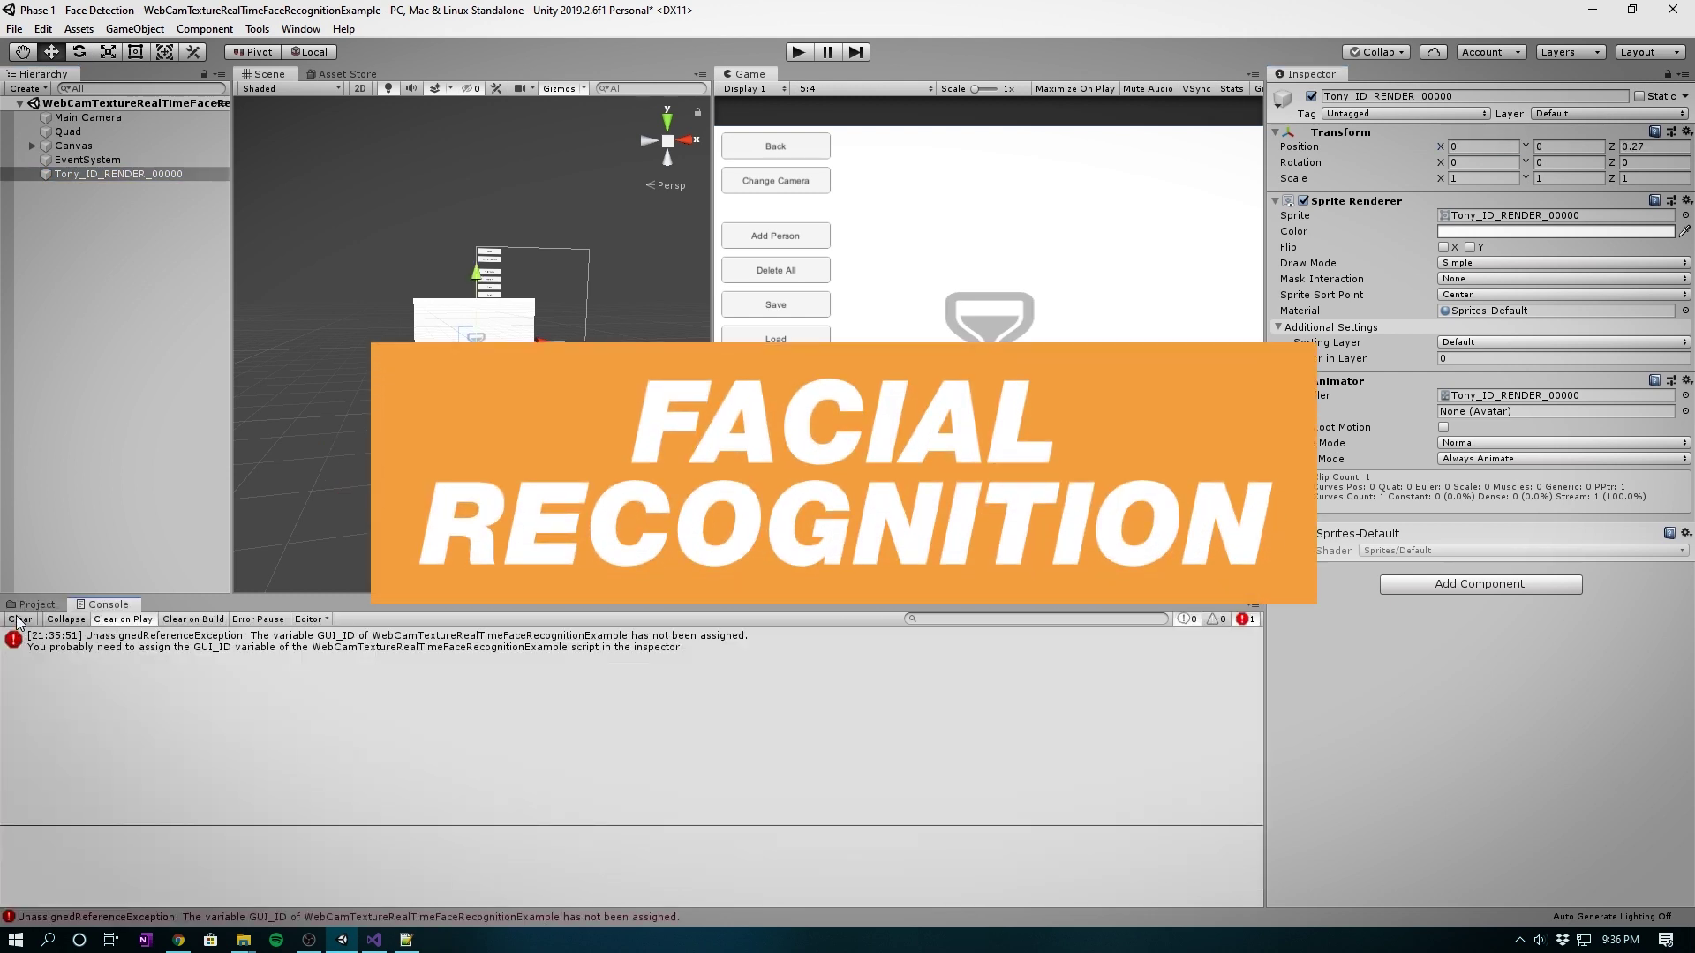
click(19, 619)
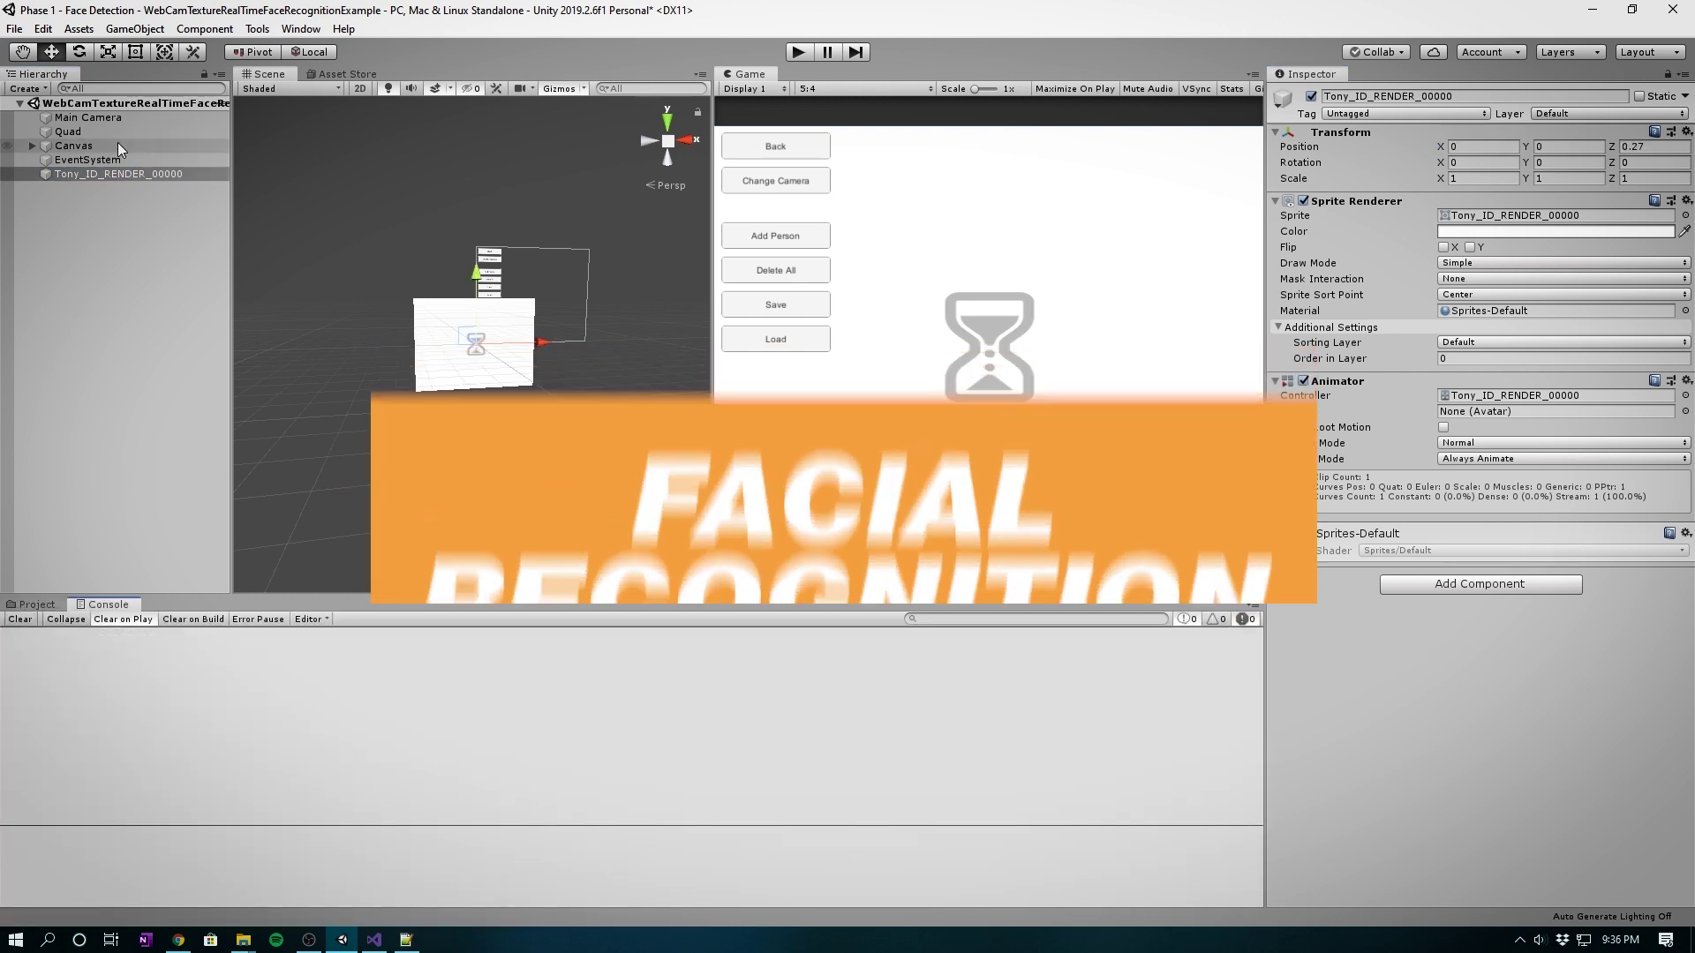
key(w)
right_drag(470, 330, 458, 388)
mouse_move(320, 366)
mouse_down()
mouse_move(353, 358)
mouse_move(314, 386)
mouse_up()
scroll(314, 386, down, 5)
scroll(399, 384, down, 2)
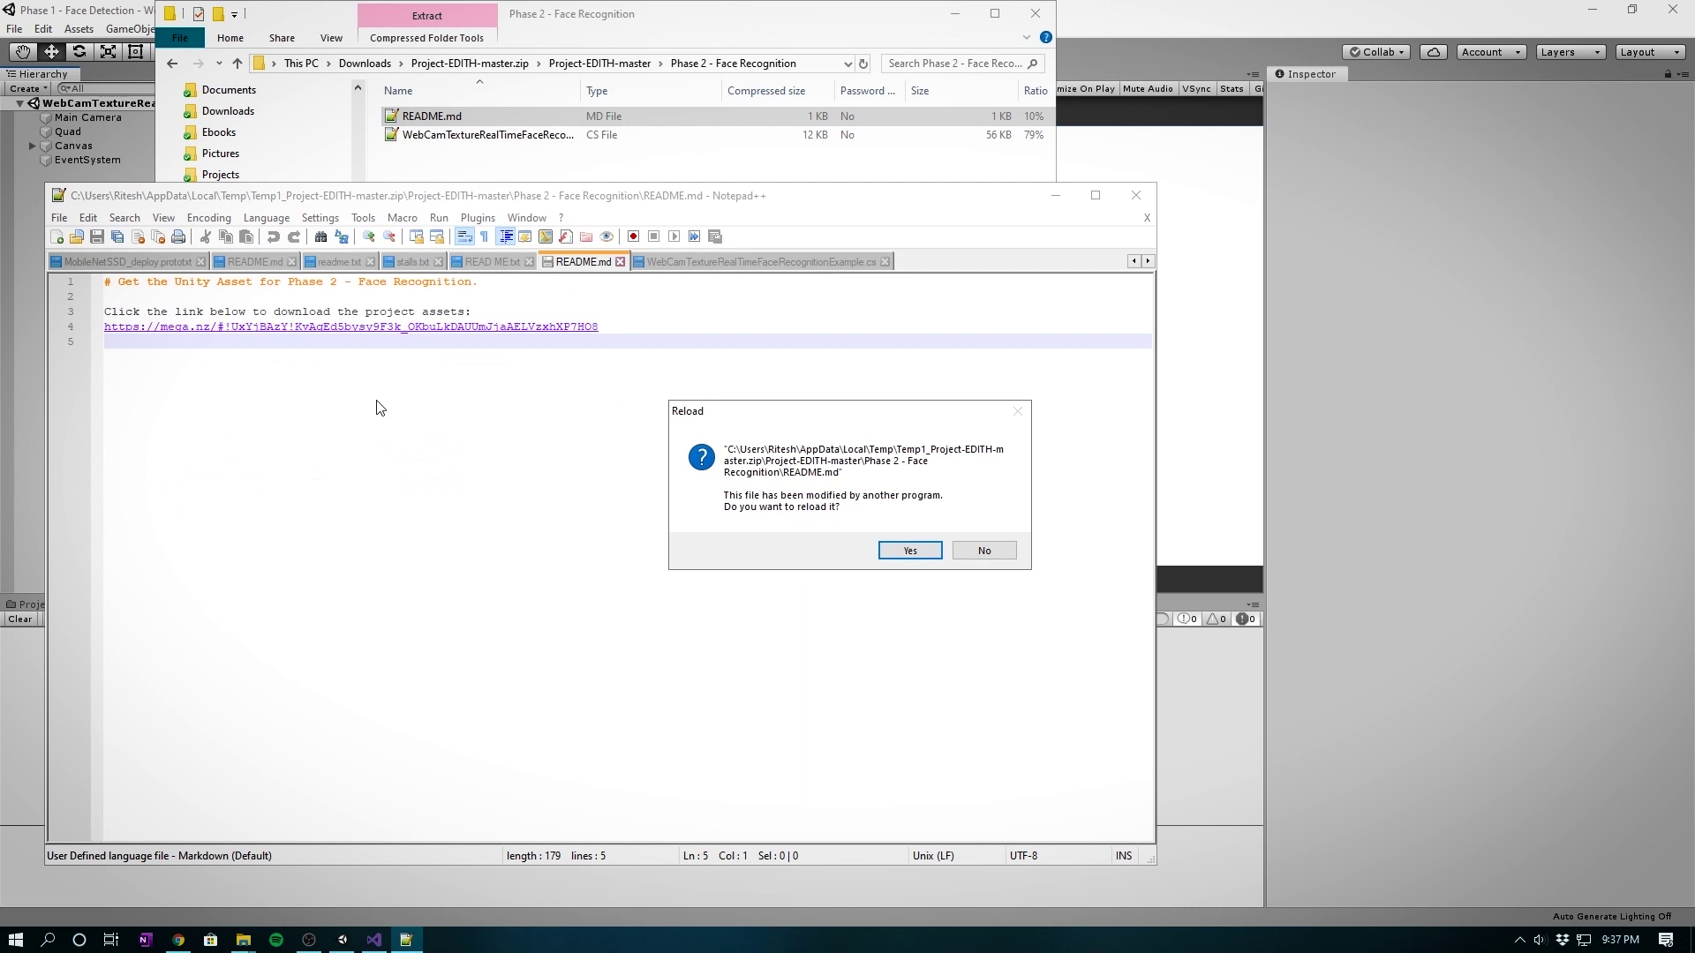
click(933, 547)
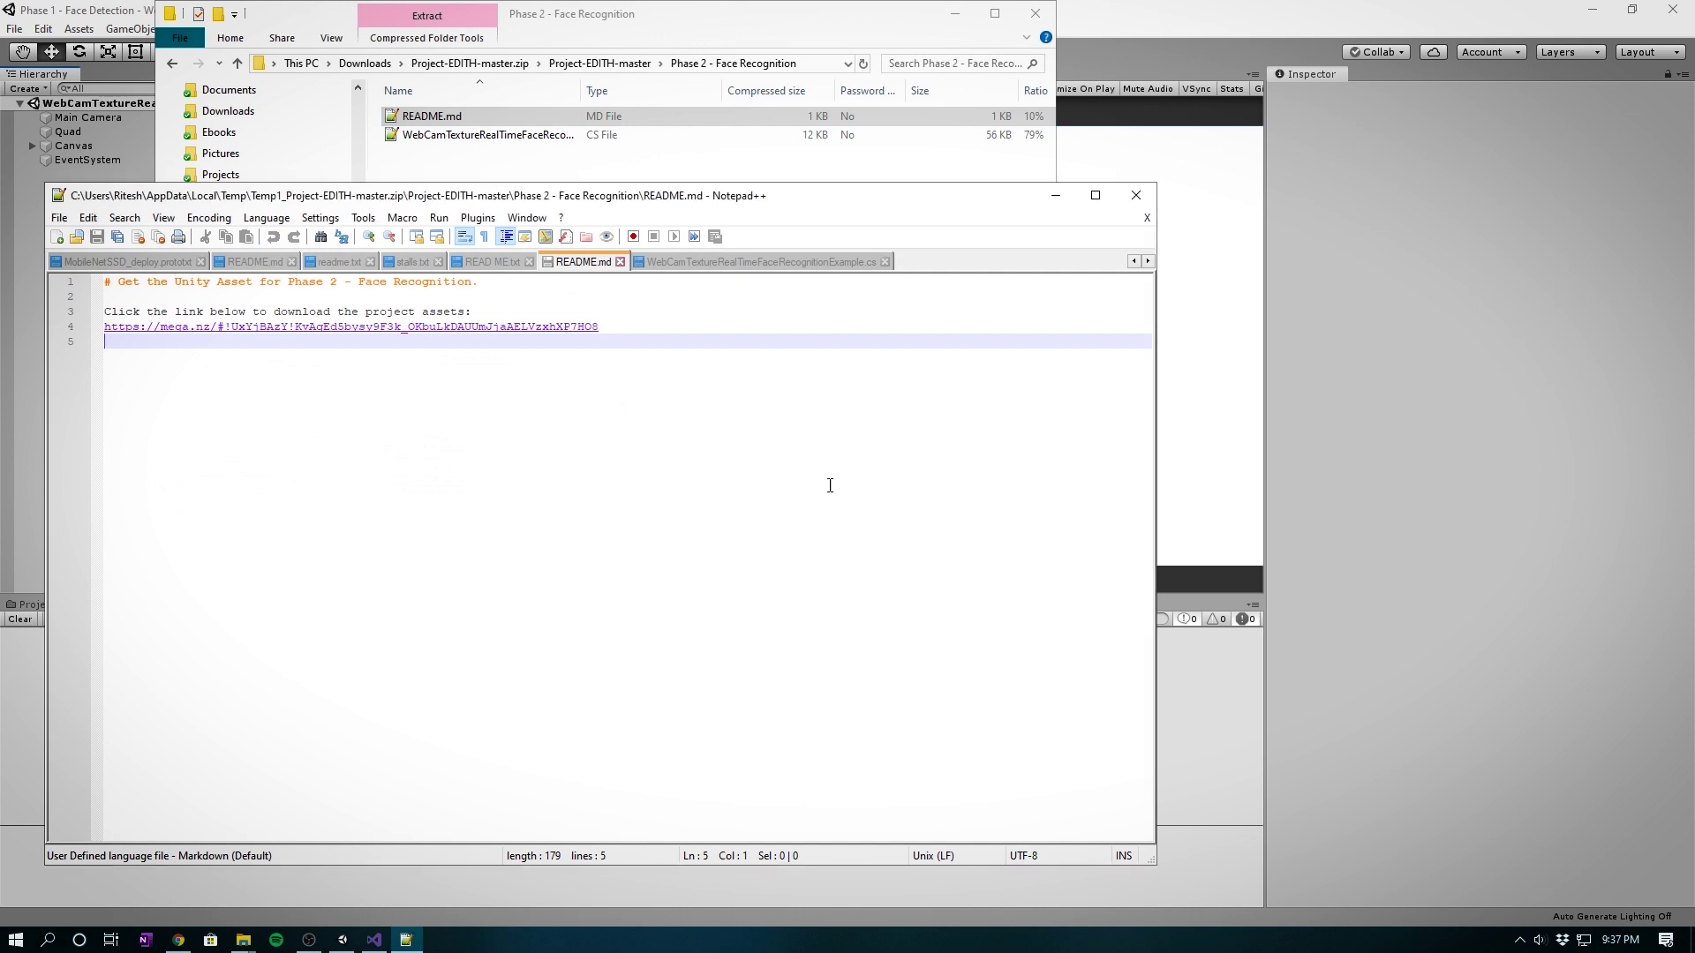
drag(607, 324, 473, 341)
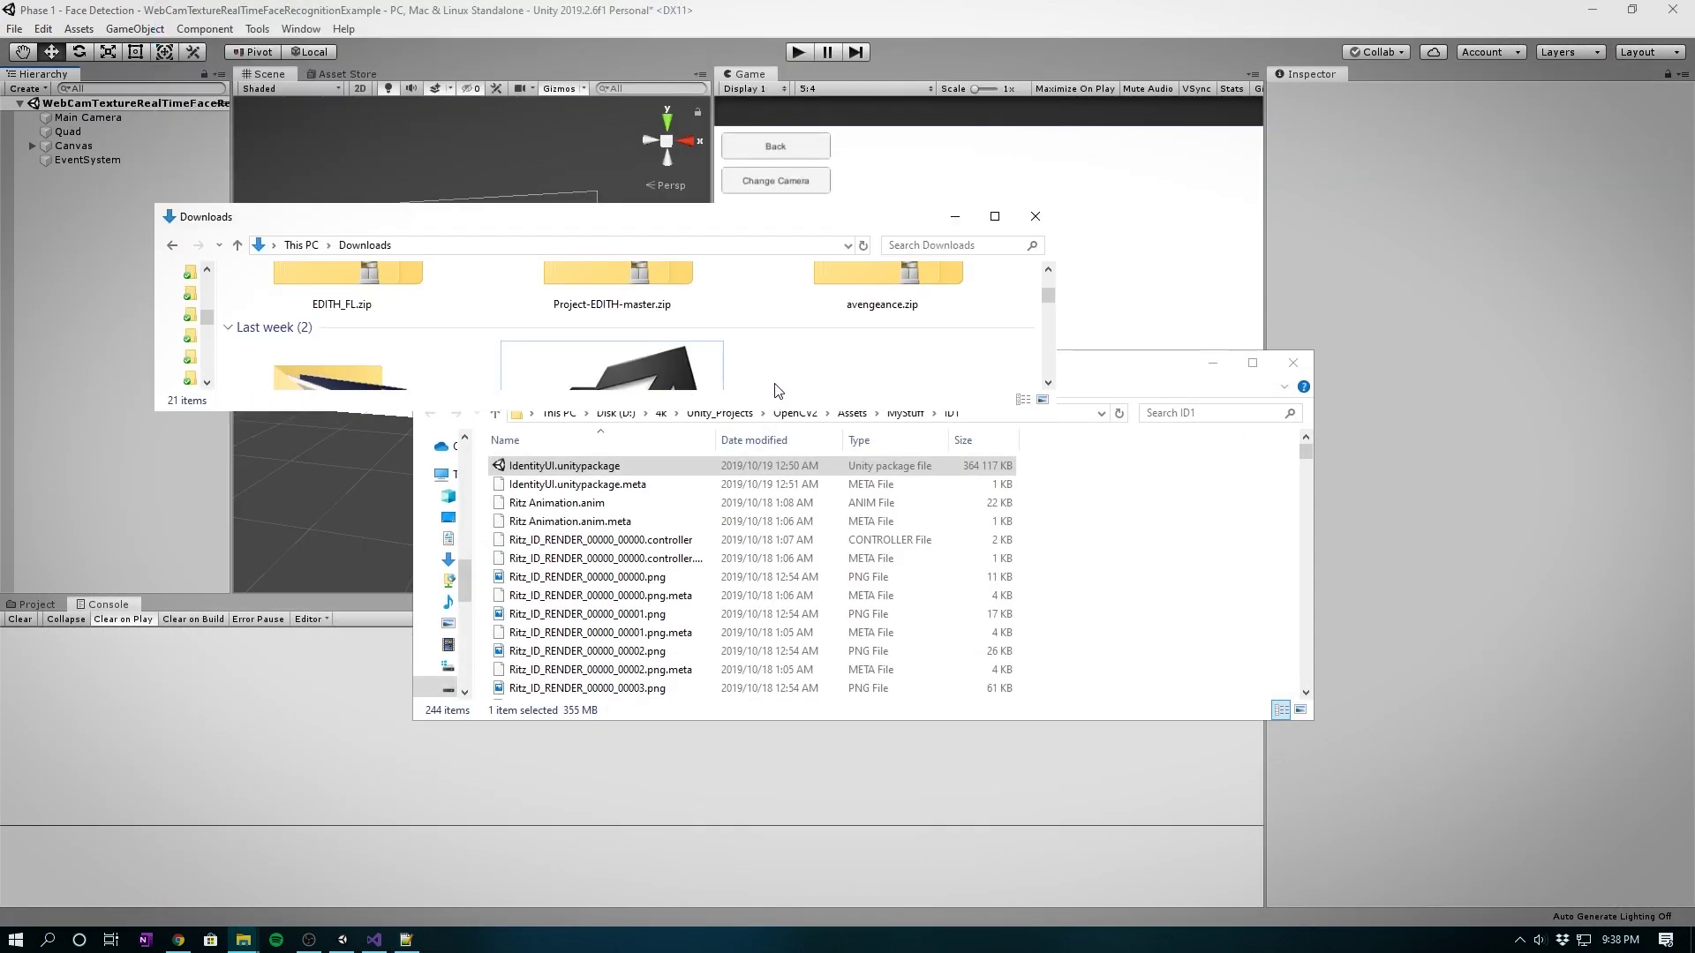
- Drag IdentityUI.unitypackage from Downloads onto Unity's MyStuff folder to start its import
drag(787, 204, 791, 84)
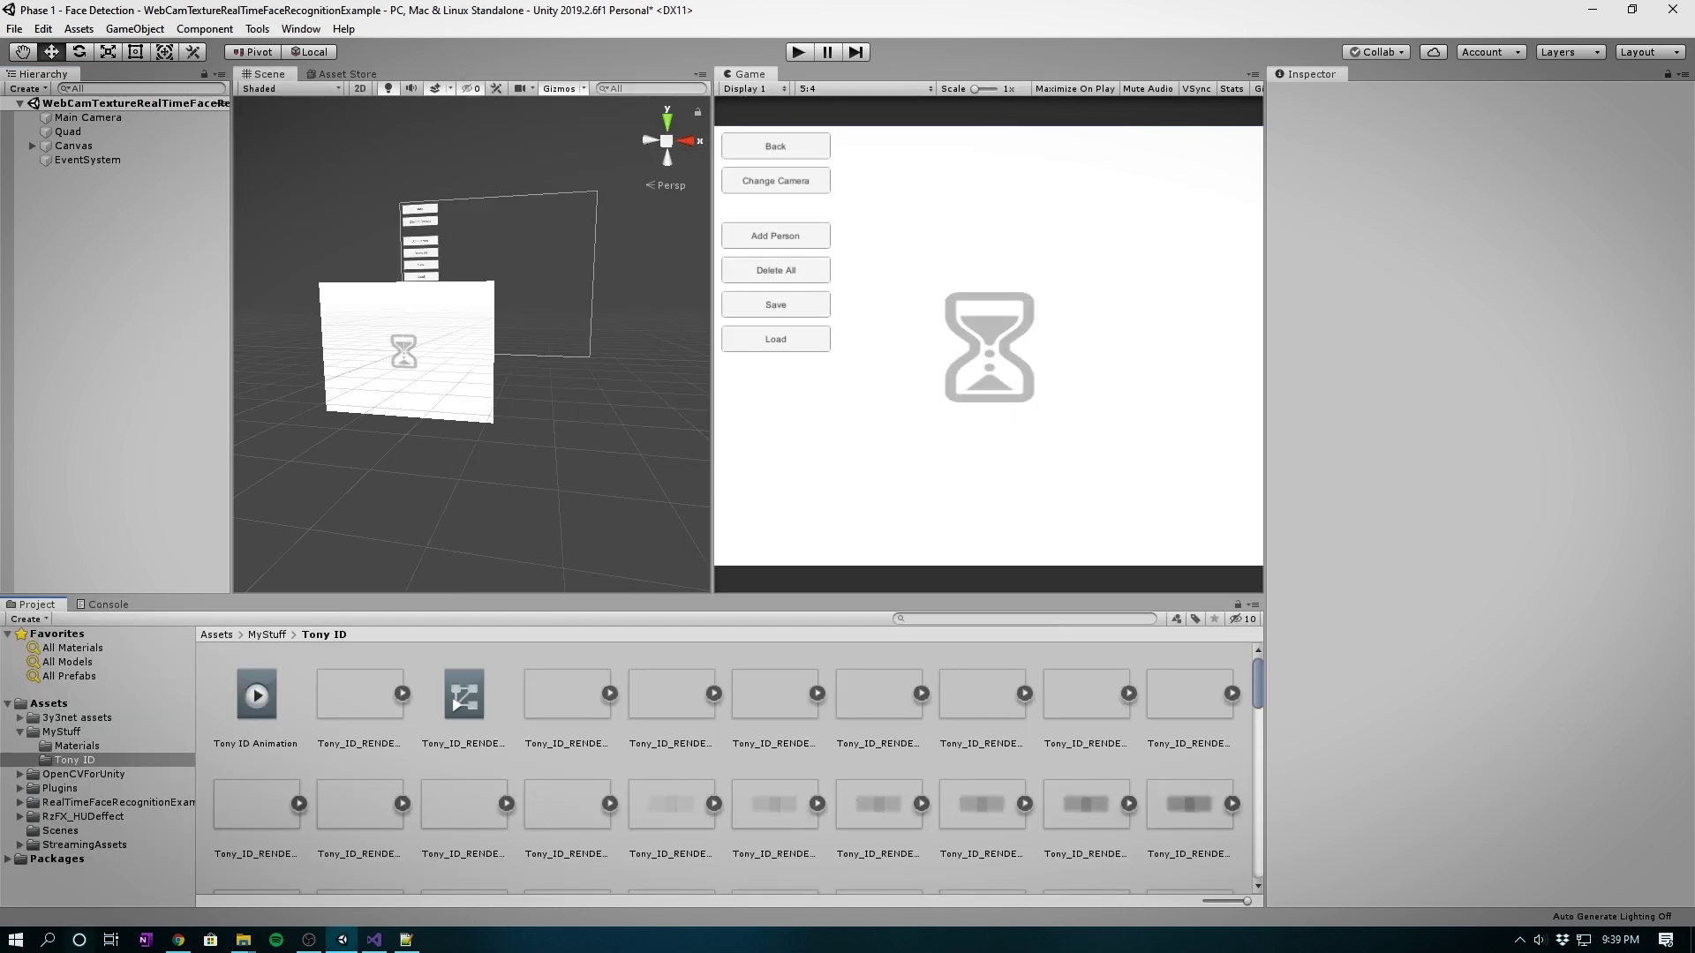
mouse_move(243, 939)
click(481, 861)
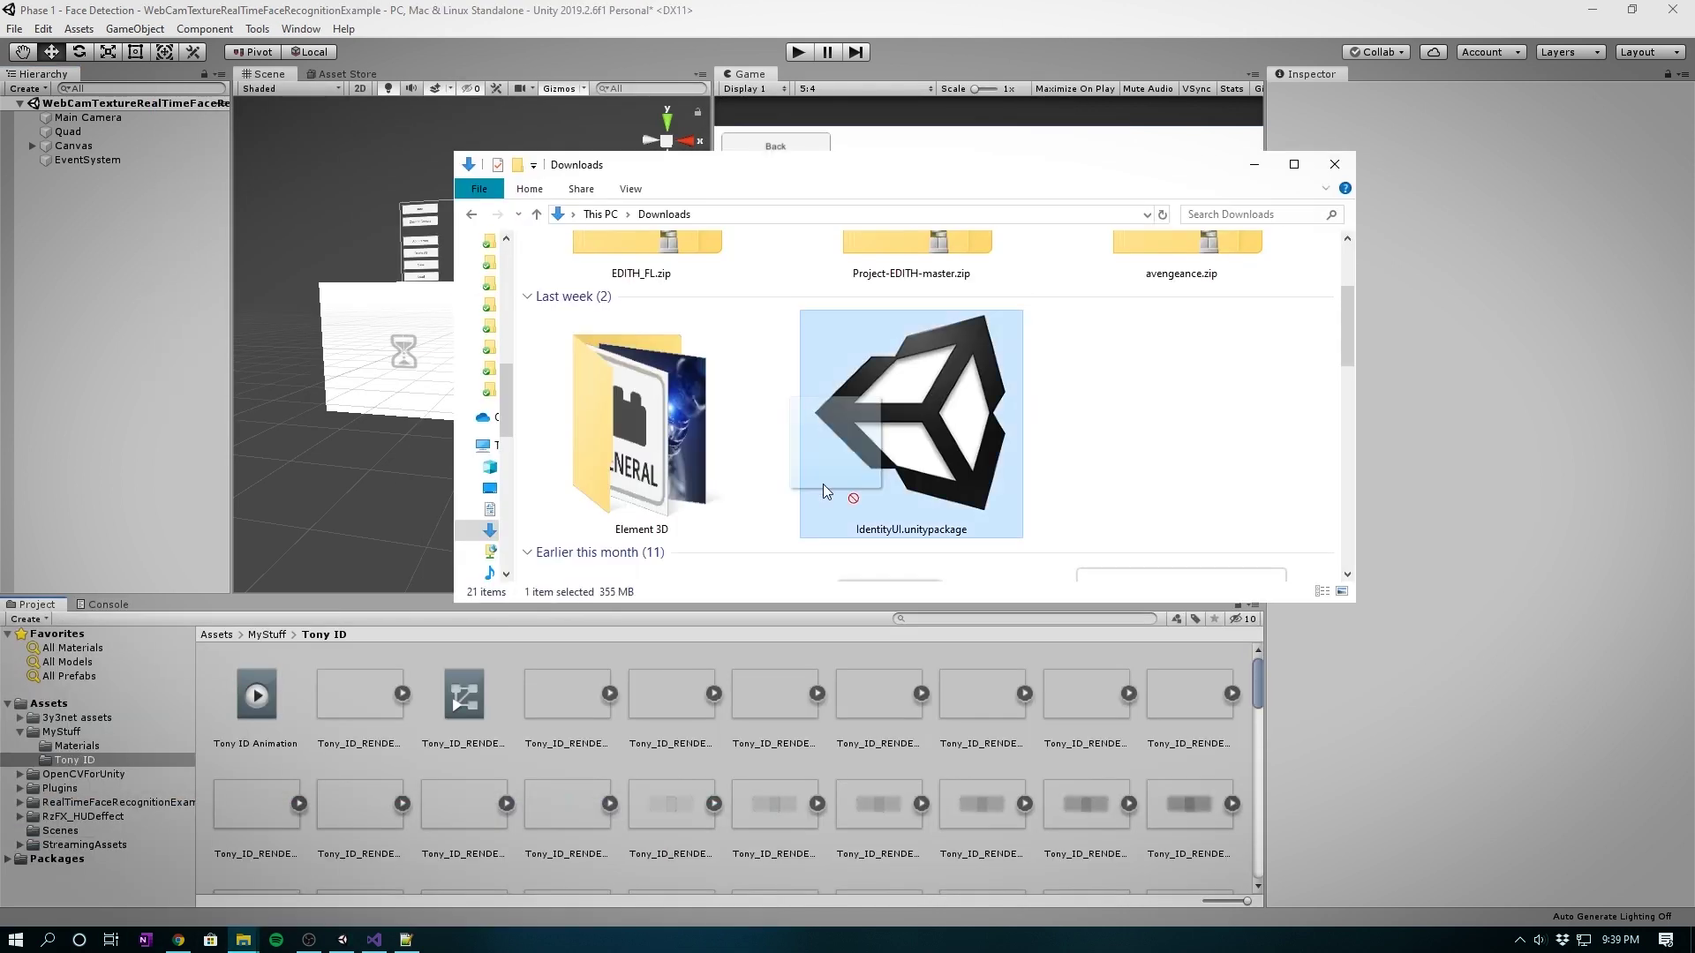
drag(822, 483, 62, 733)
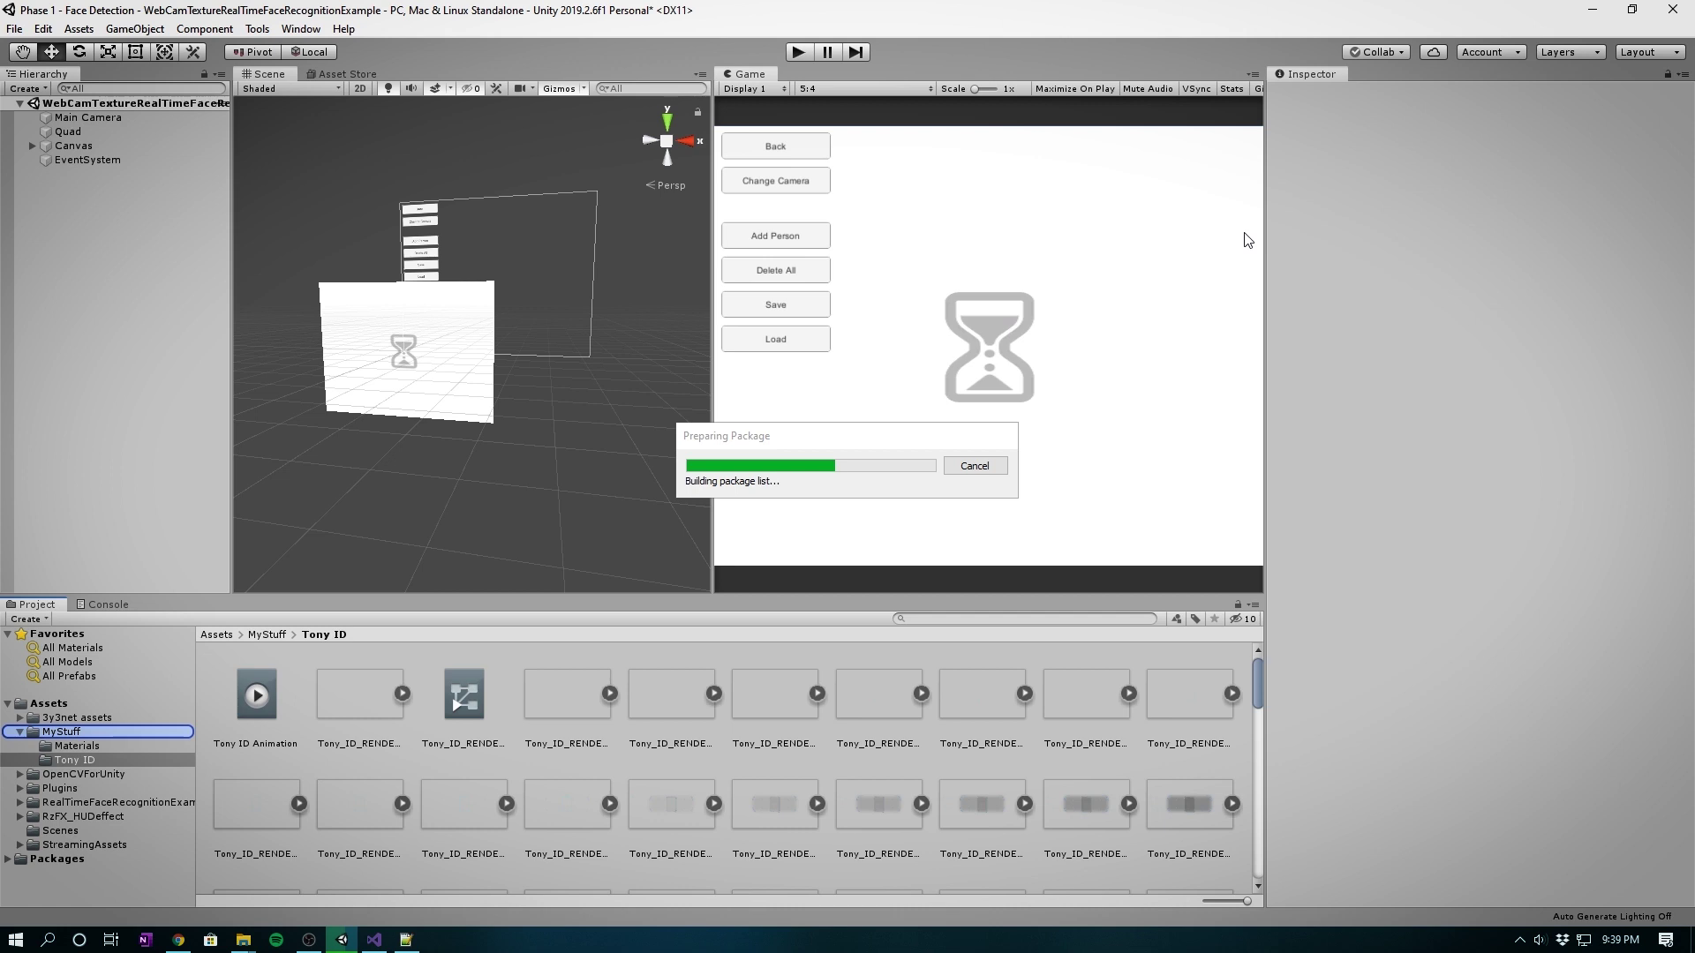
- Import the package, add the IdentityUI prefab to the Hierarchy and expand IDBadge_A, IDBadge_B and IDBadge_C
click(578, 424)
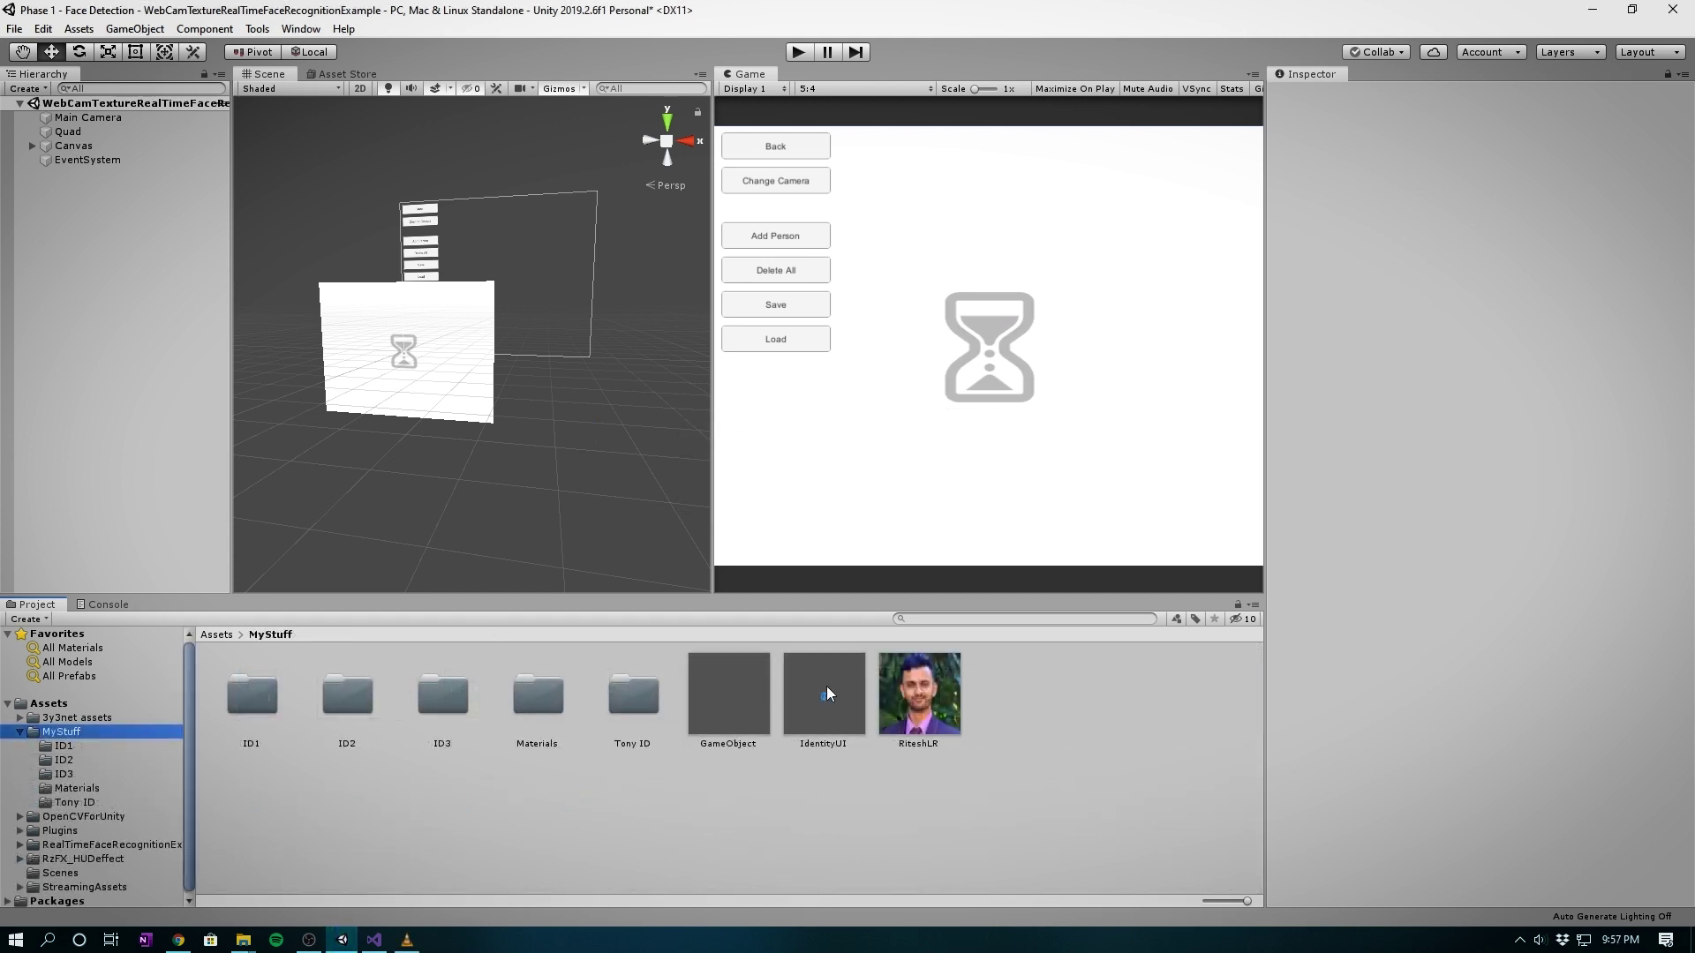
drag(826, 695, 130, 326)
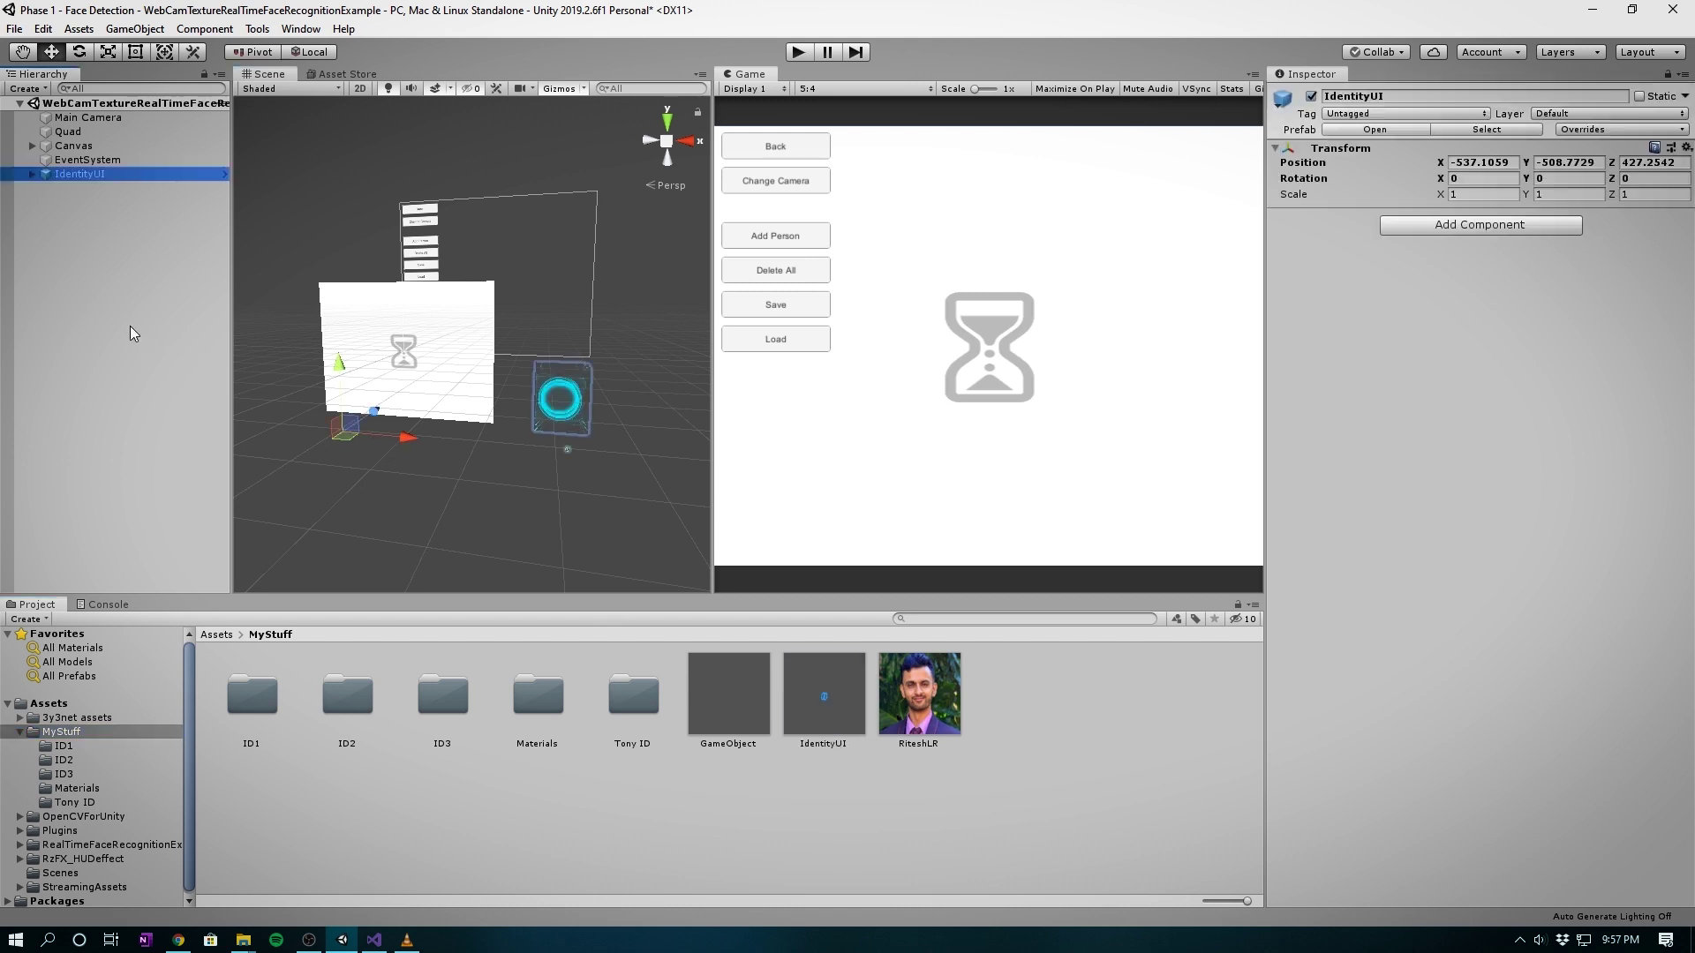
click(30, 174)
click(45, 188)
click(44, 230)
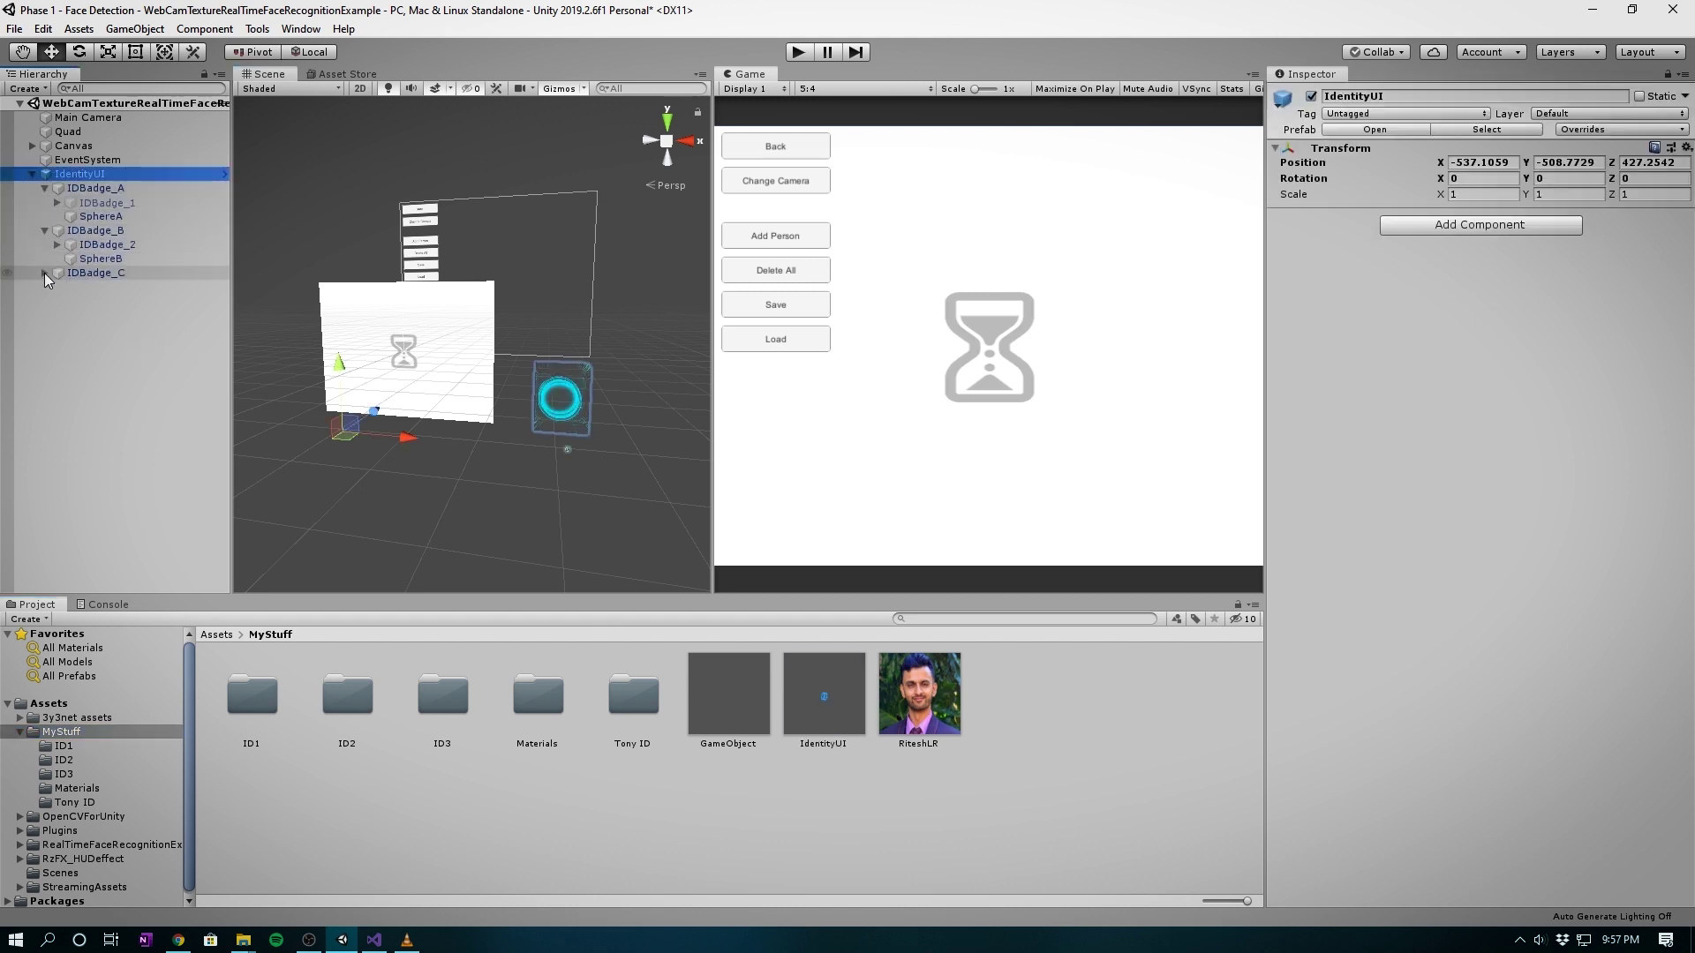
click(45, 273)
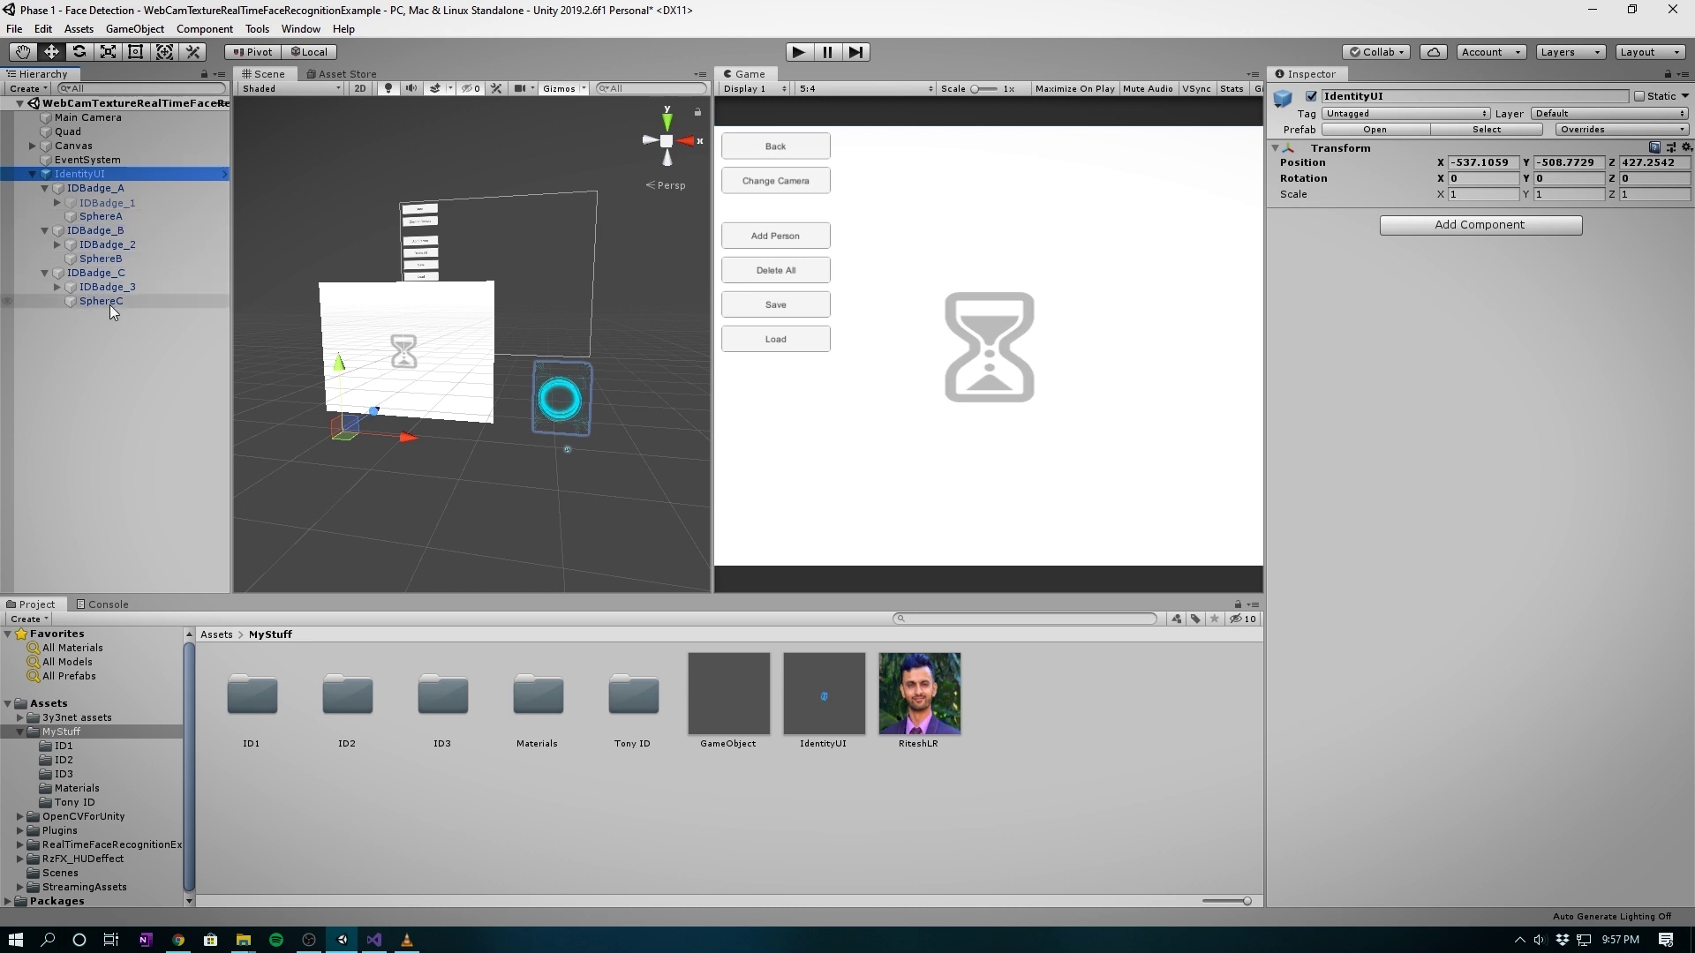
scroll(547, 402, up, 8)
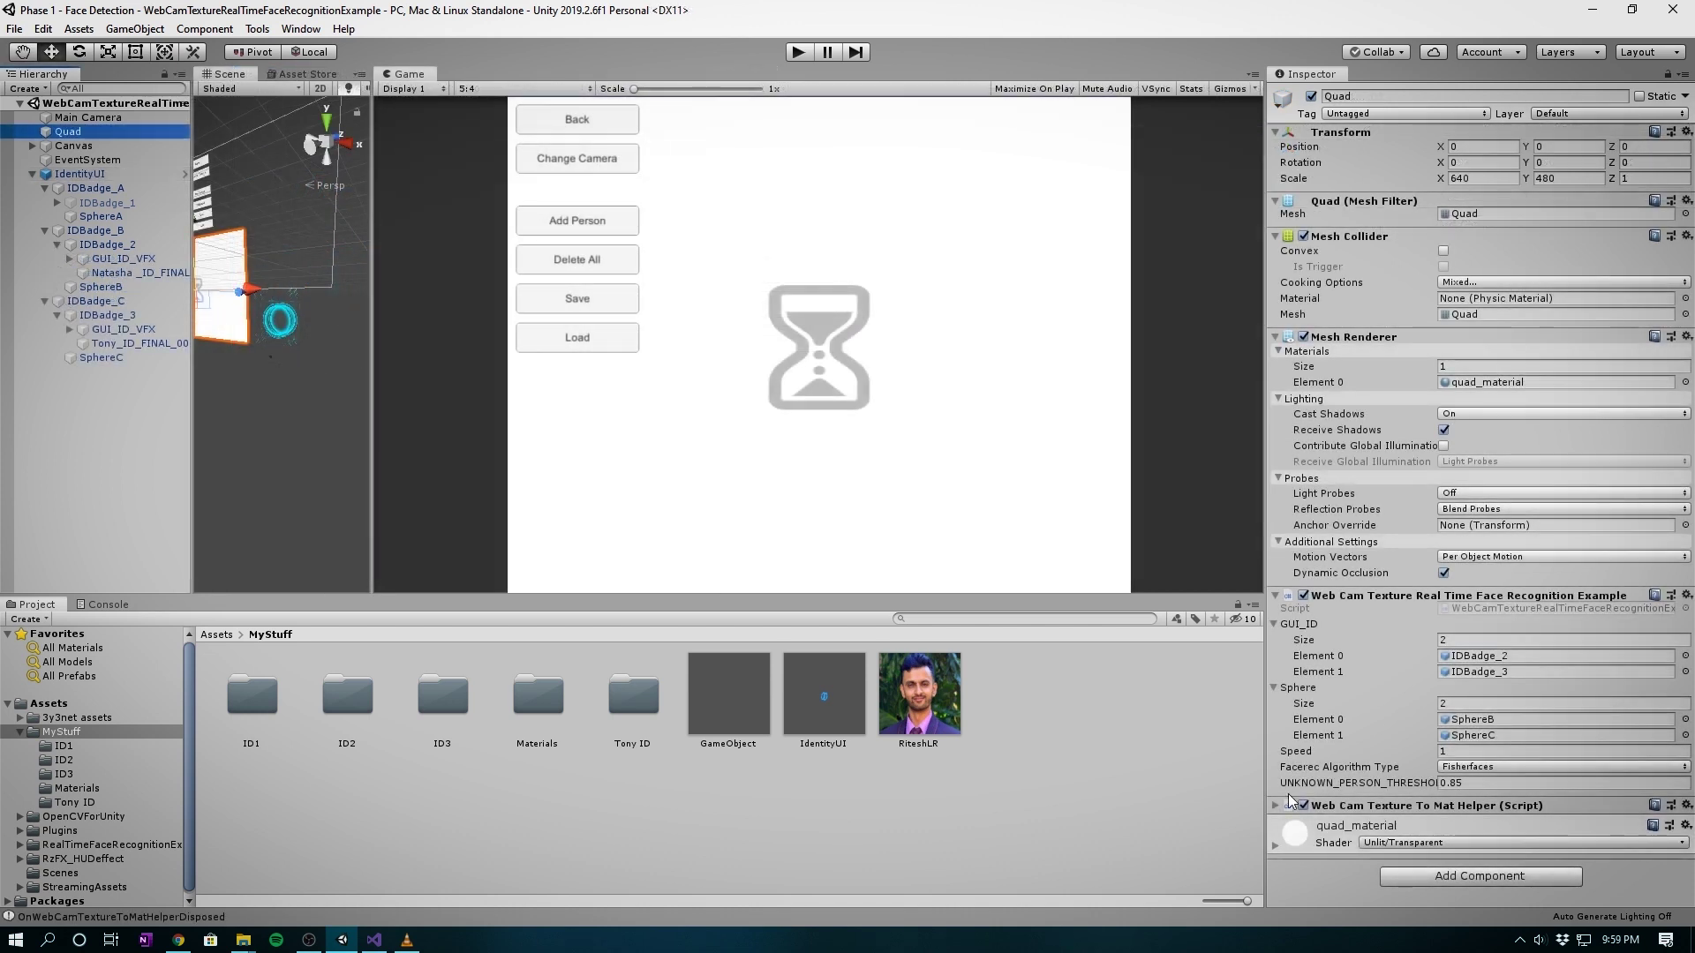
- Set the Web Cam Texture To Mat Helper's requested camera height to 720
click(1276, 804)
scroll(1375, 587, down, 10)
click(1468, 457)
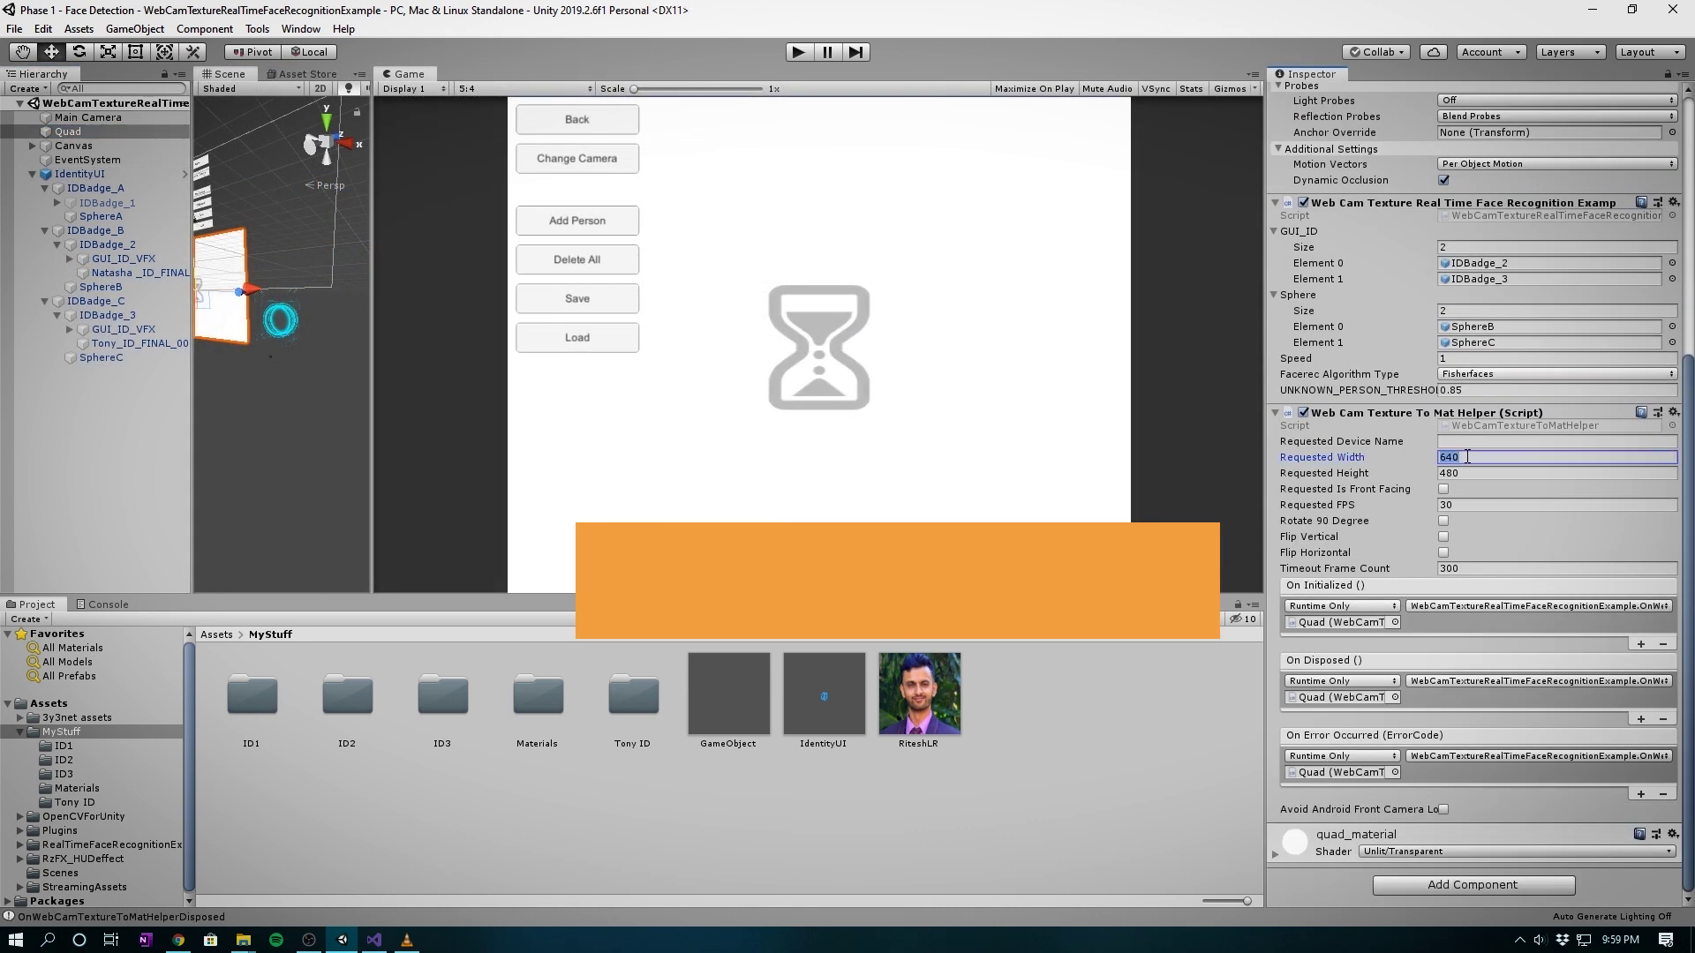
text(7)
click(1468, 473)
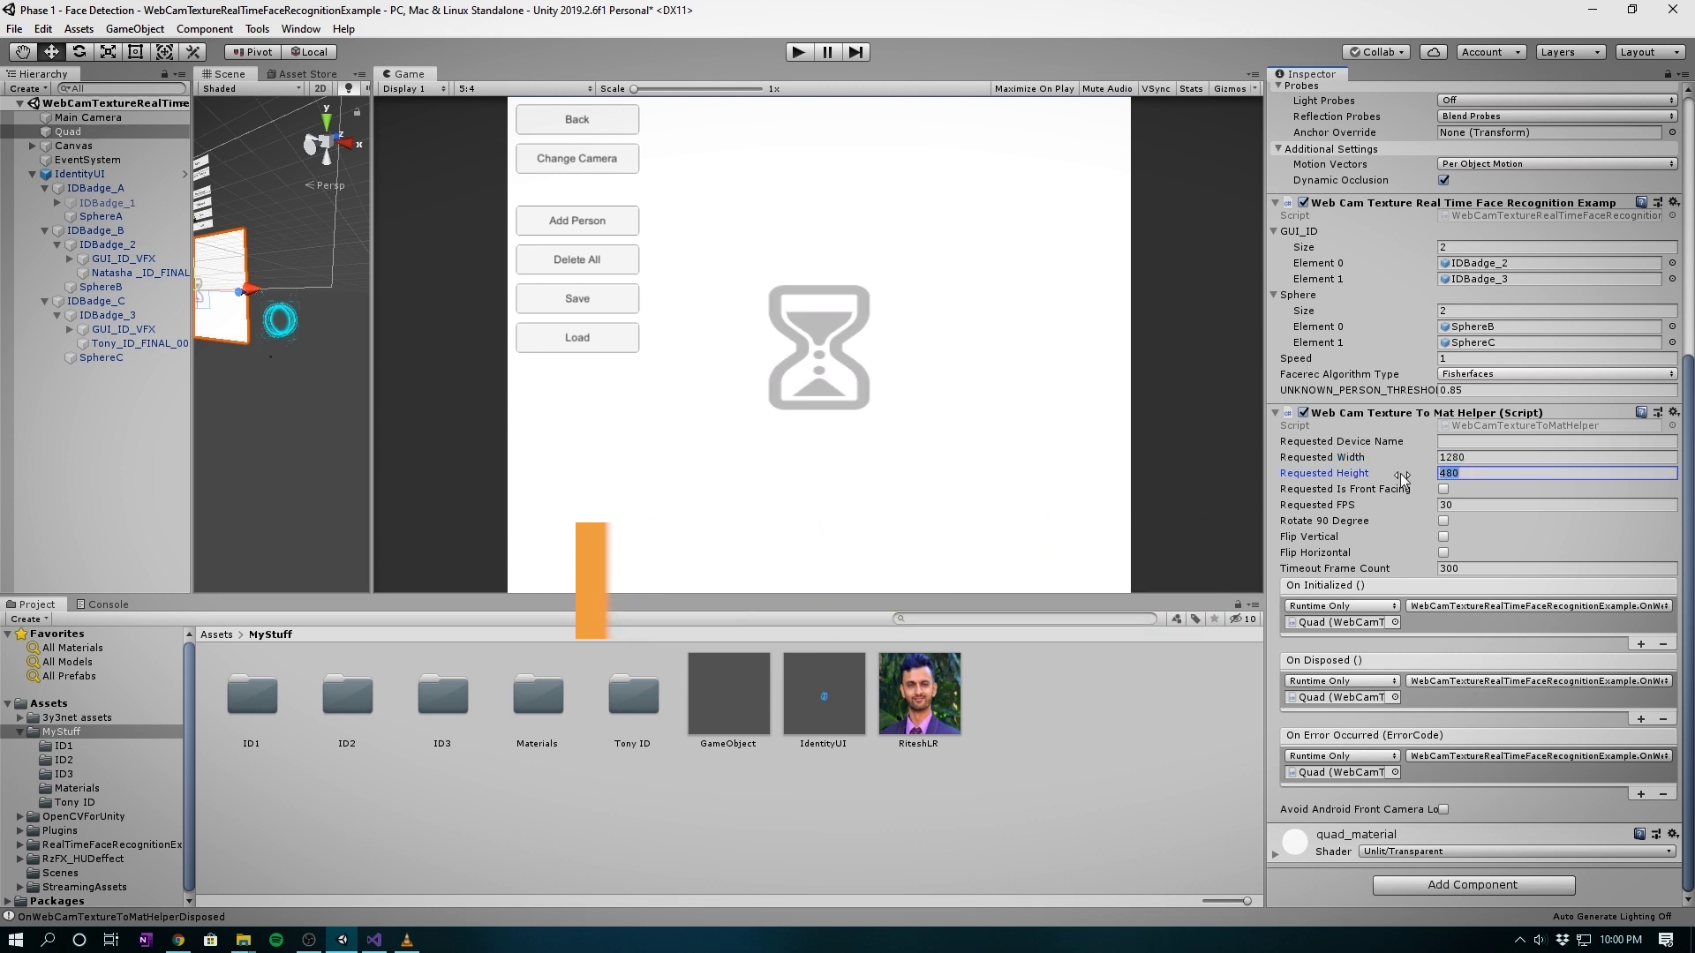
text(720)
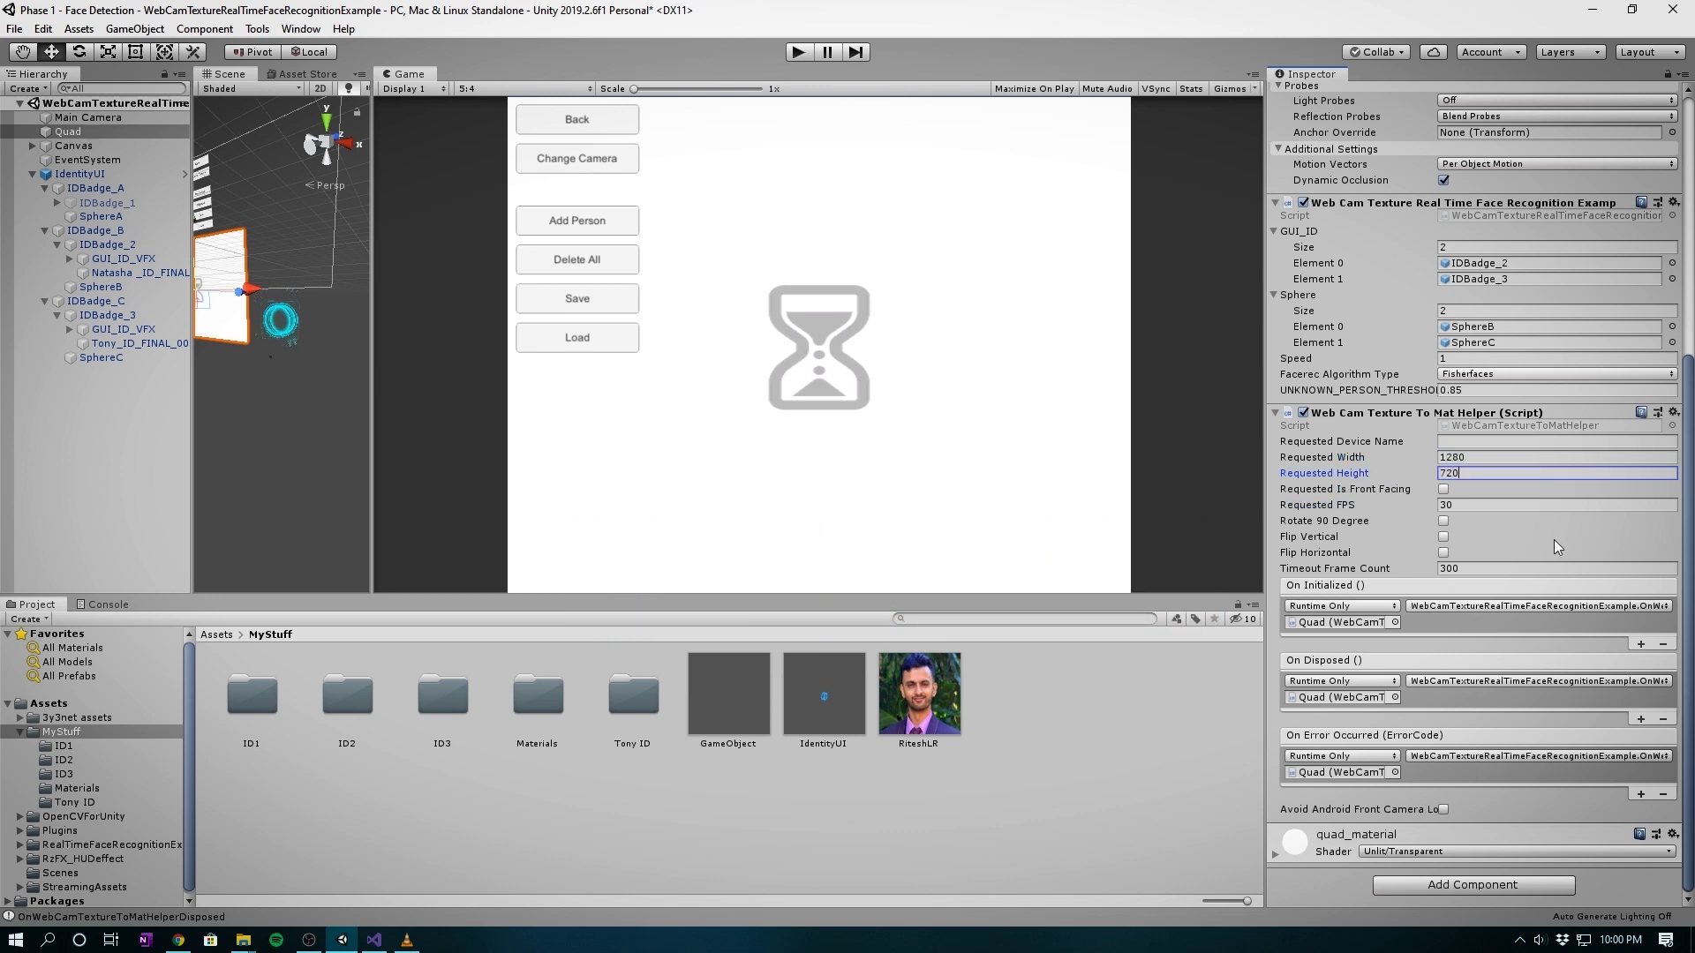
key(Return)
- Add a custom 1280x720 Game view resolution named face and select it
click(480, 88)
click(411, 88)
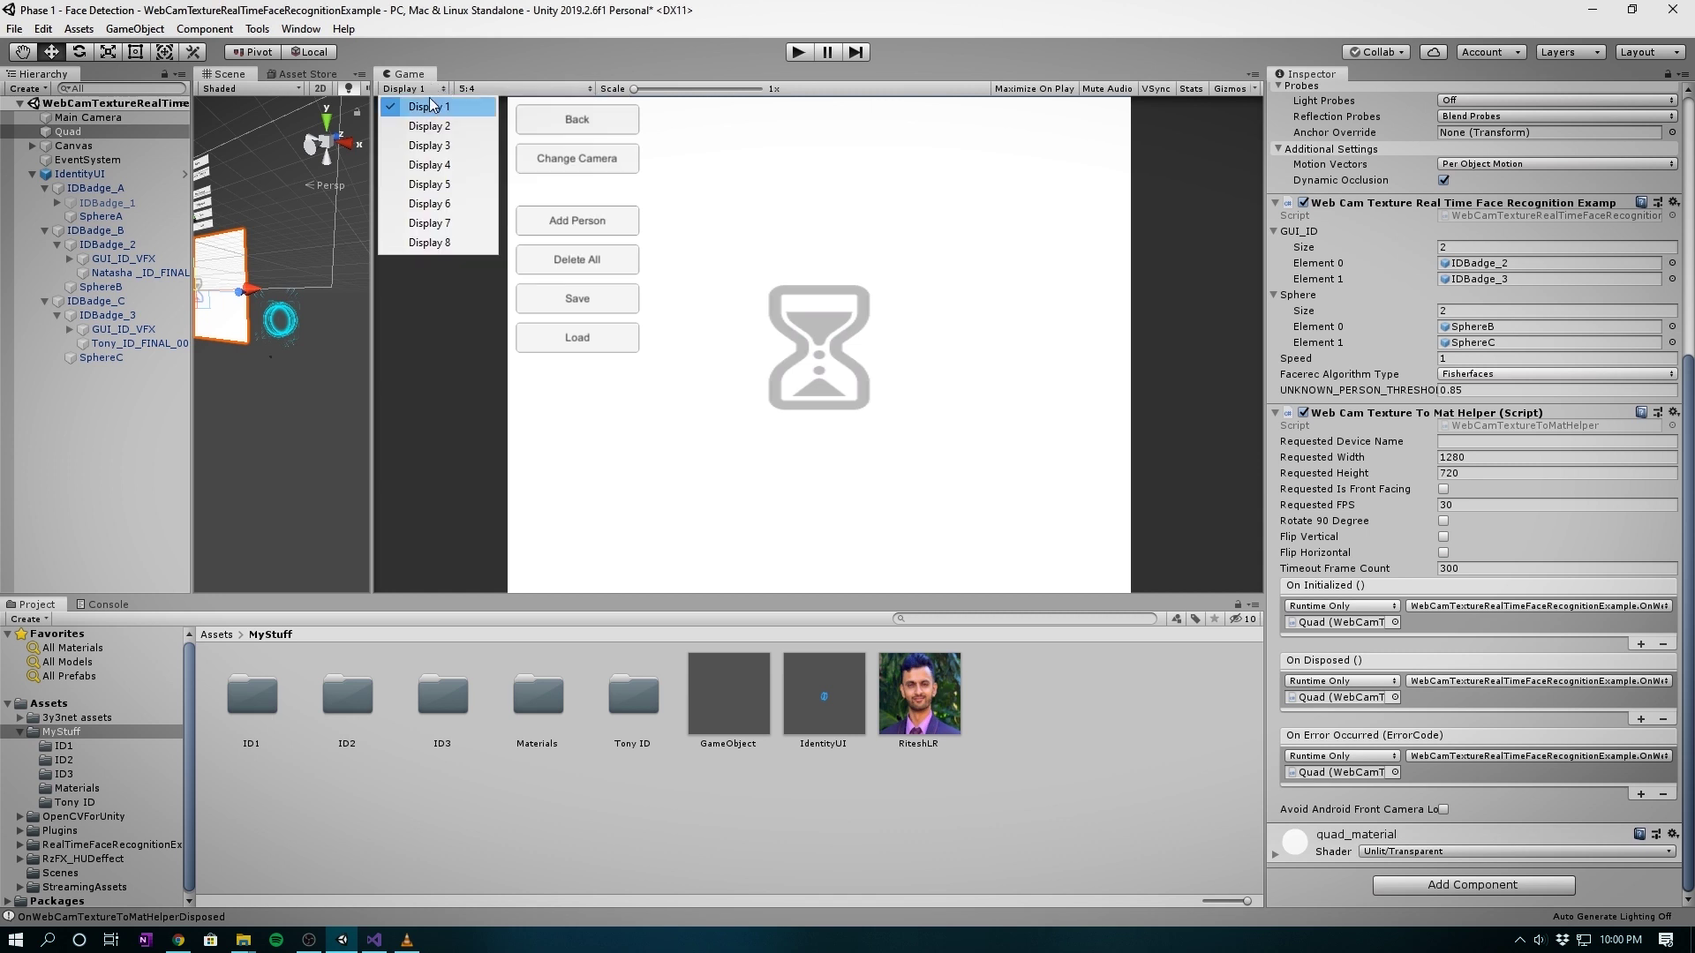
click(479, 88)
click(411, 88)
click(469, 87)
click(483, 280)
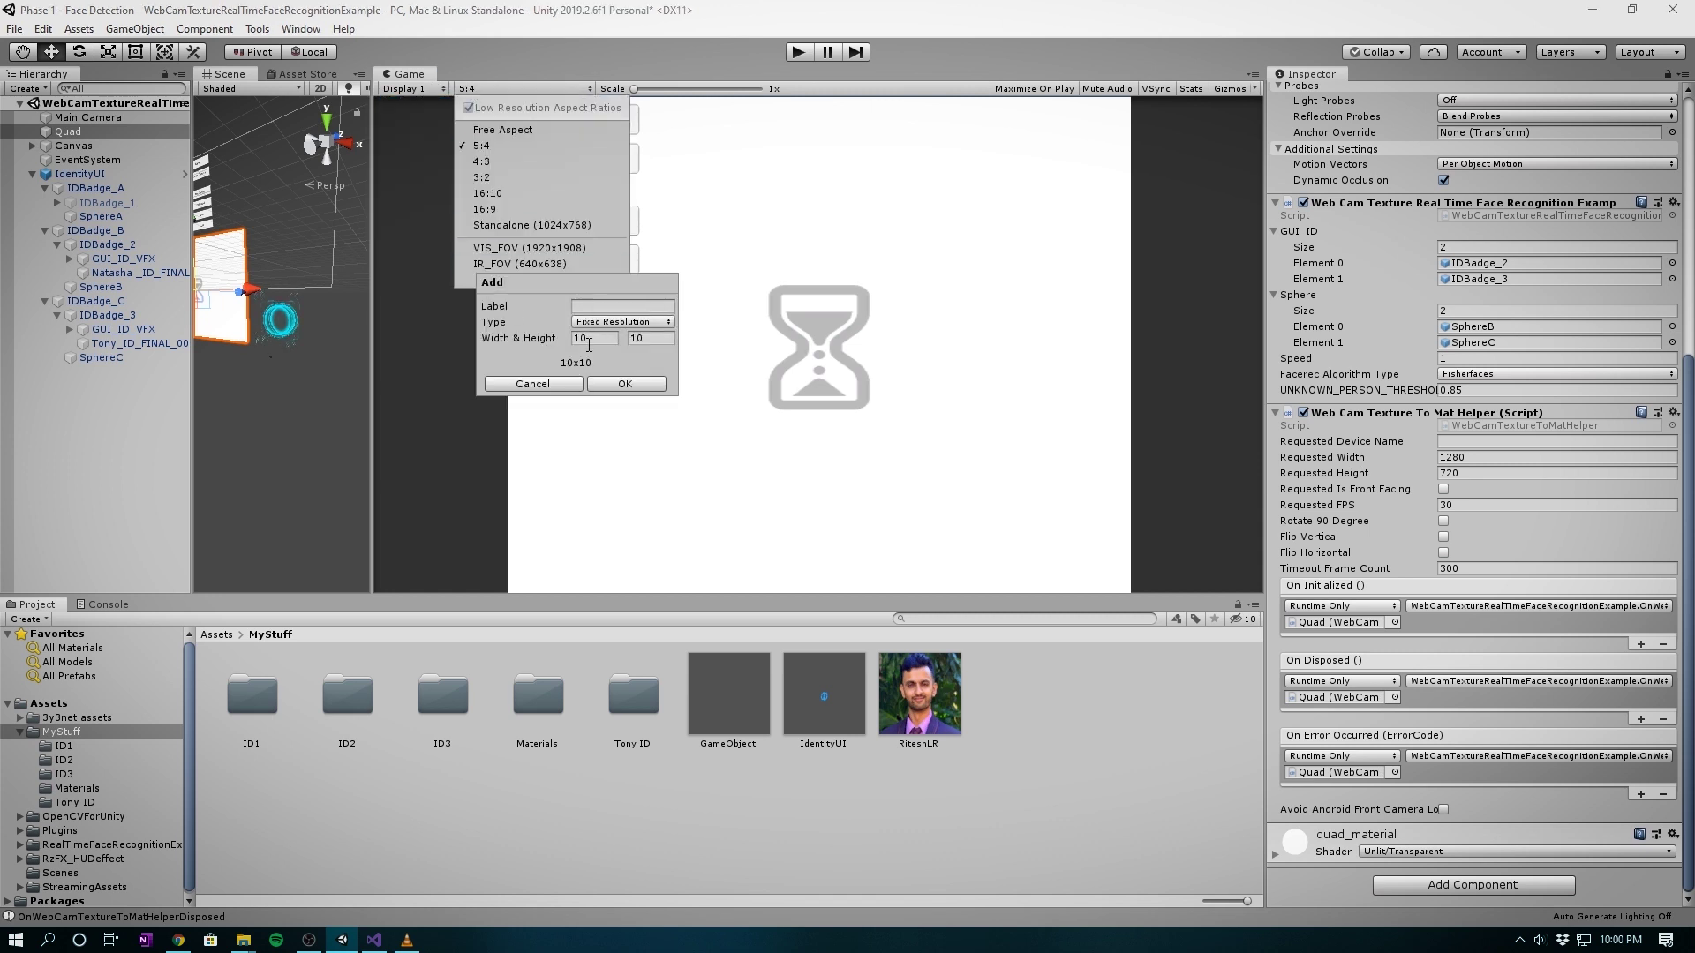
click(582, 336)
text(1280x)
text(720)
click(607, 306)
text(face)
click(625, 384)
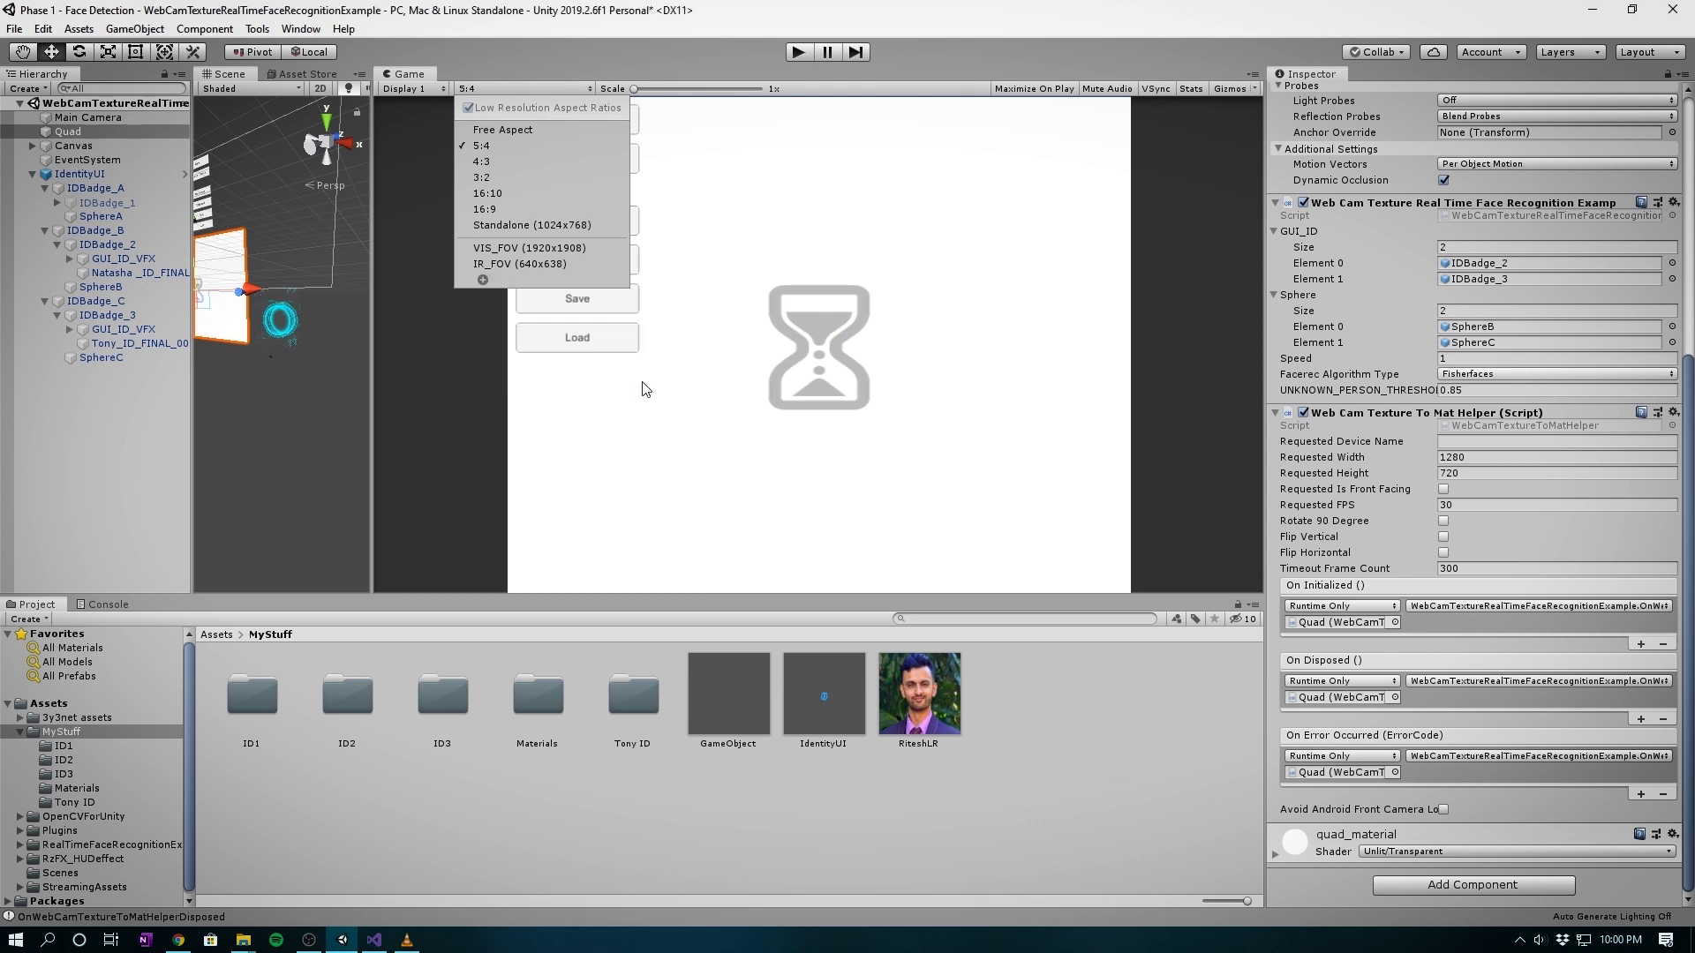
- Switch the Canvas to Screen Space - Camera, assign Main Camera as Render Camera, then run the scene
click(352, 239)
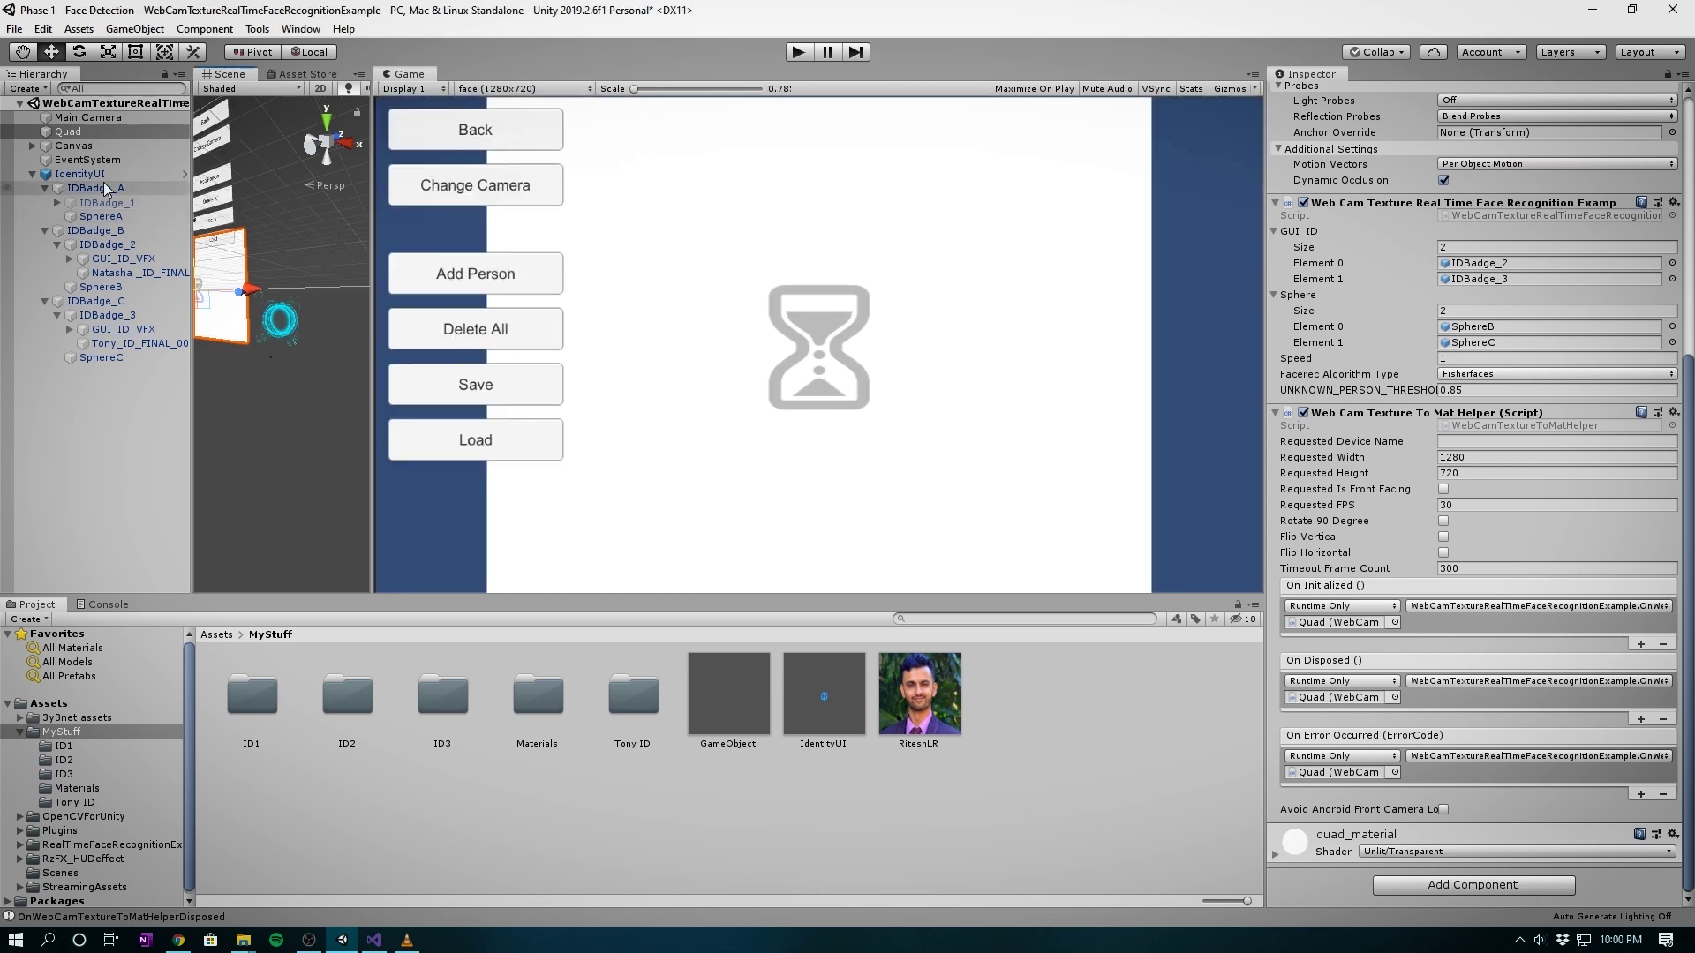
click(71, 118)
click(135, 134)
scroll(1342, 672, down, 5)
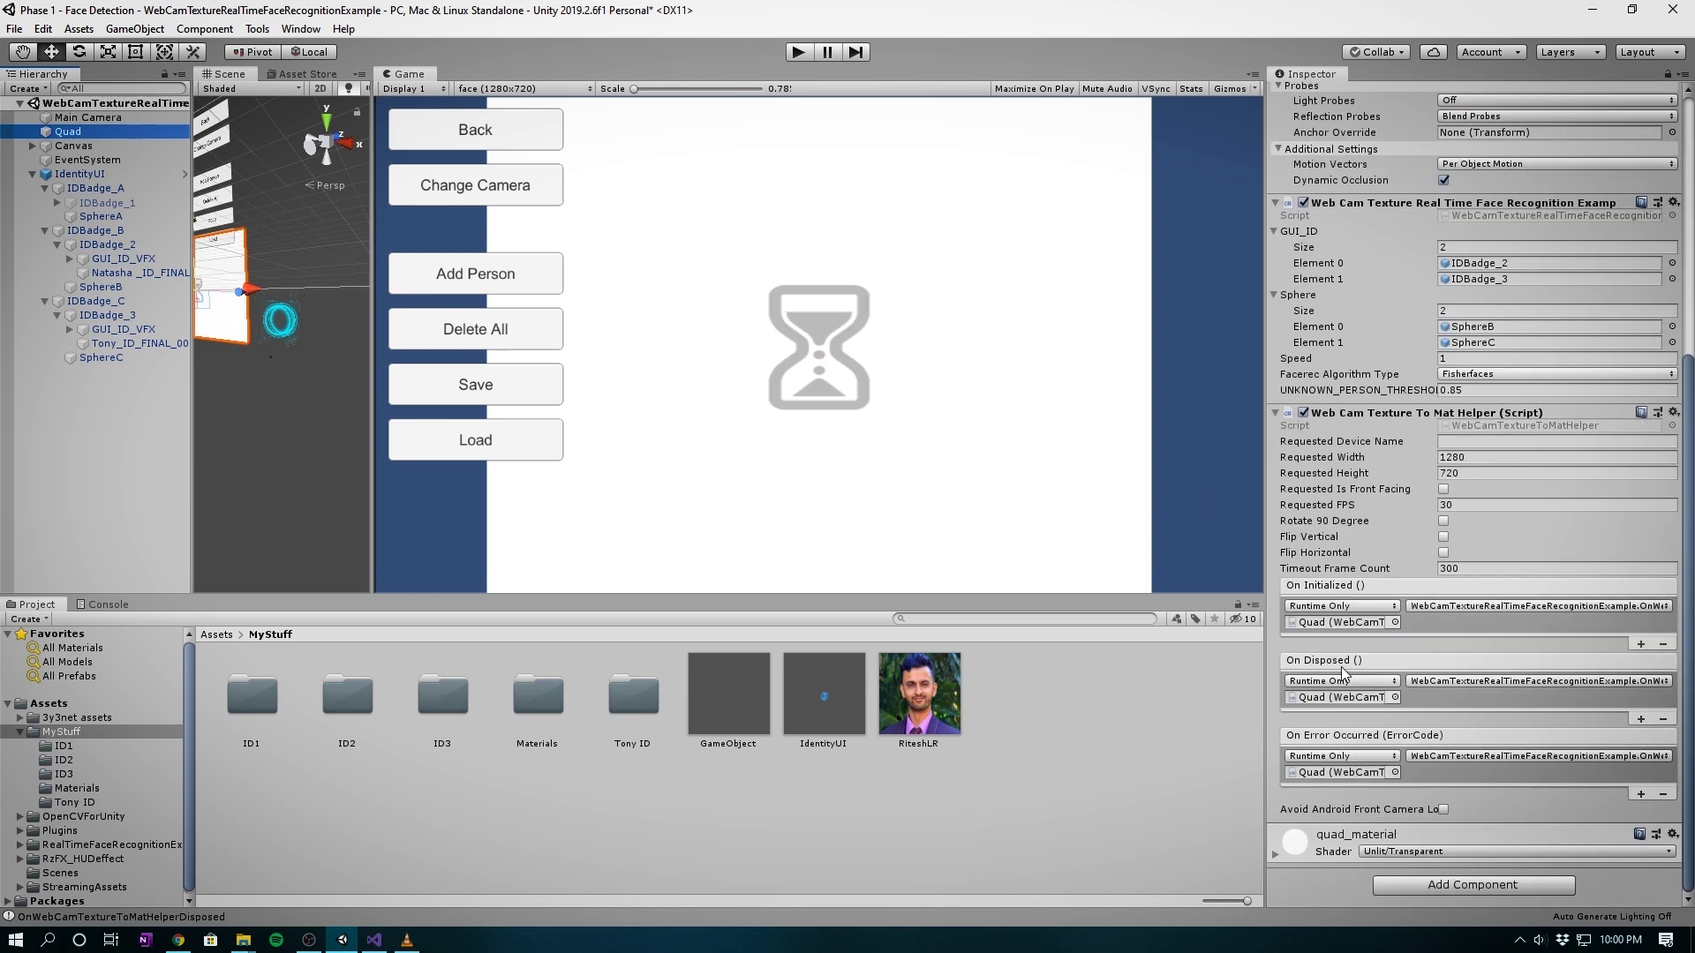
scroll(1555, 428, up, 5)
key(Up)
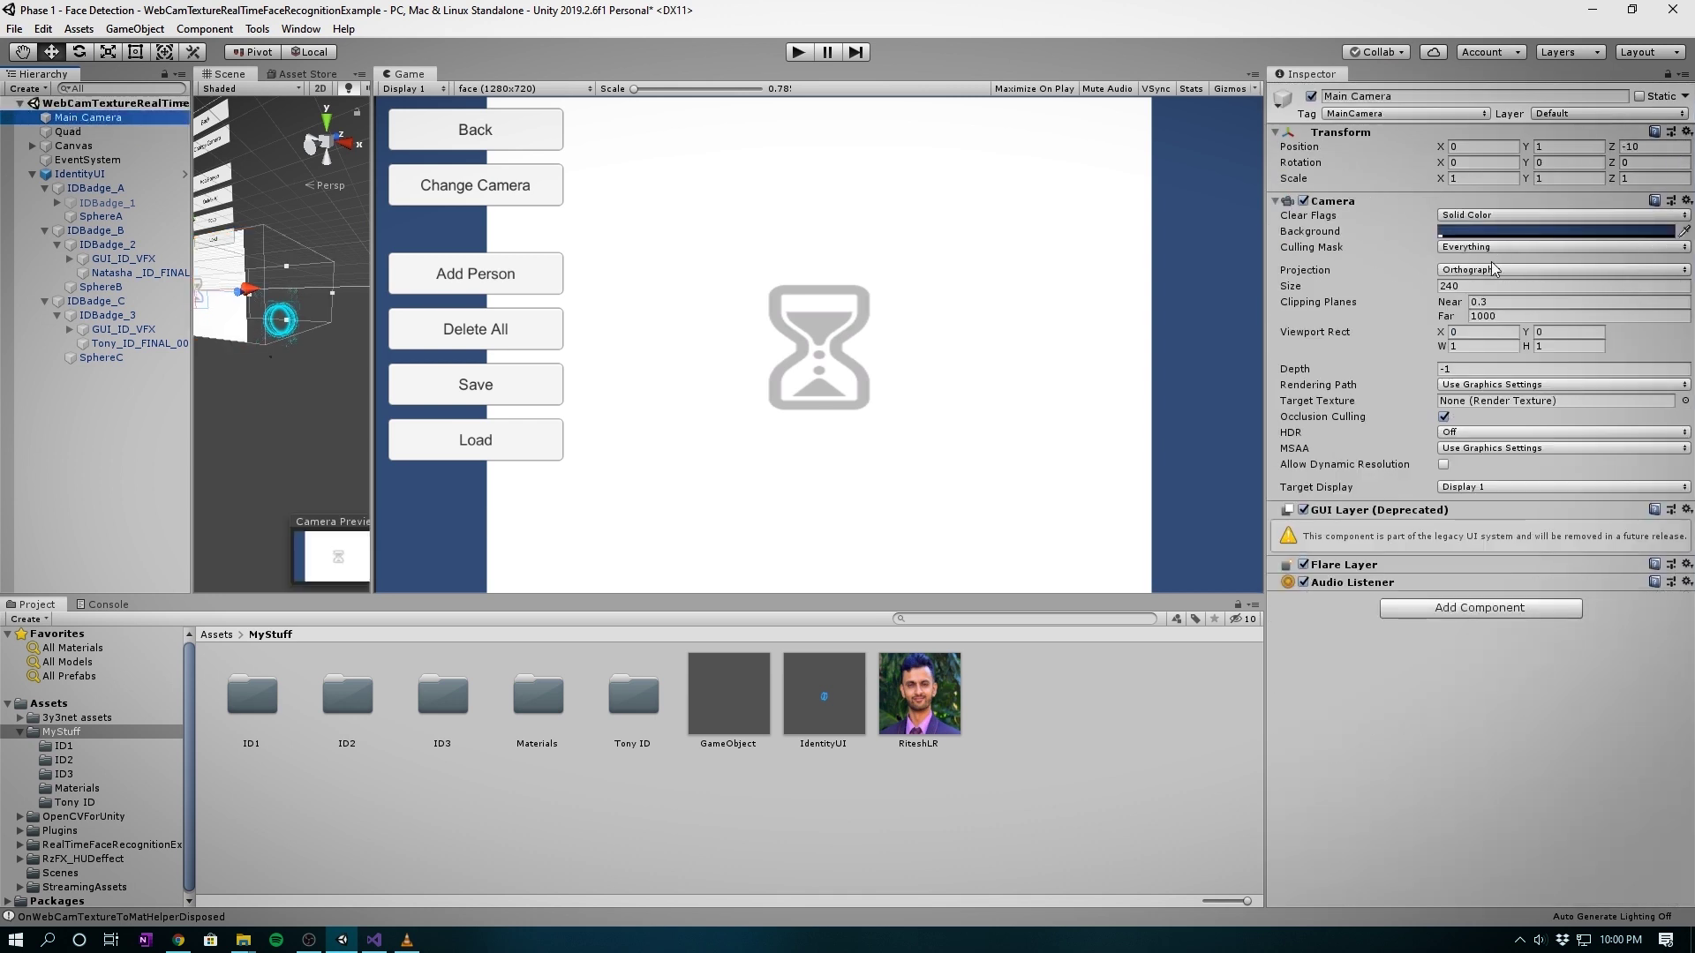
click(75, 146)
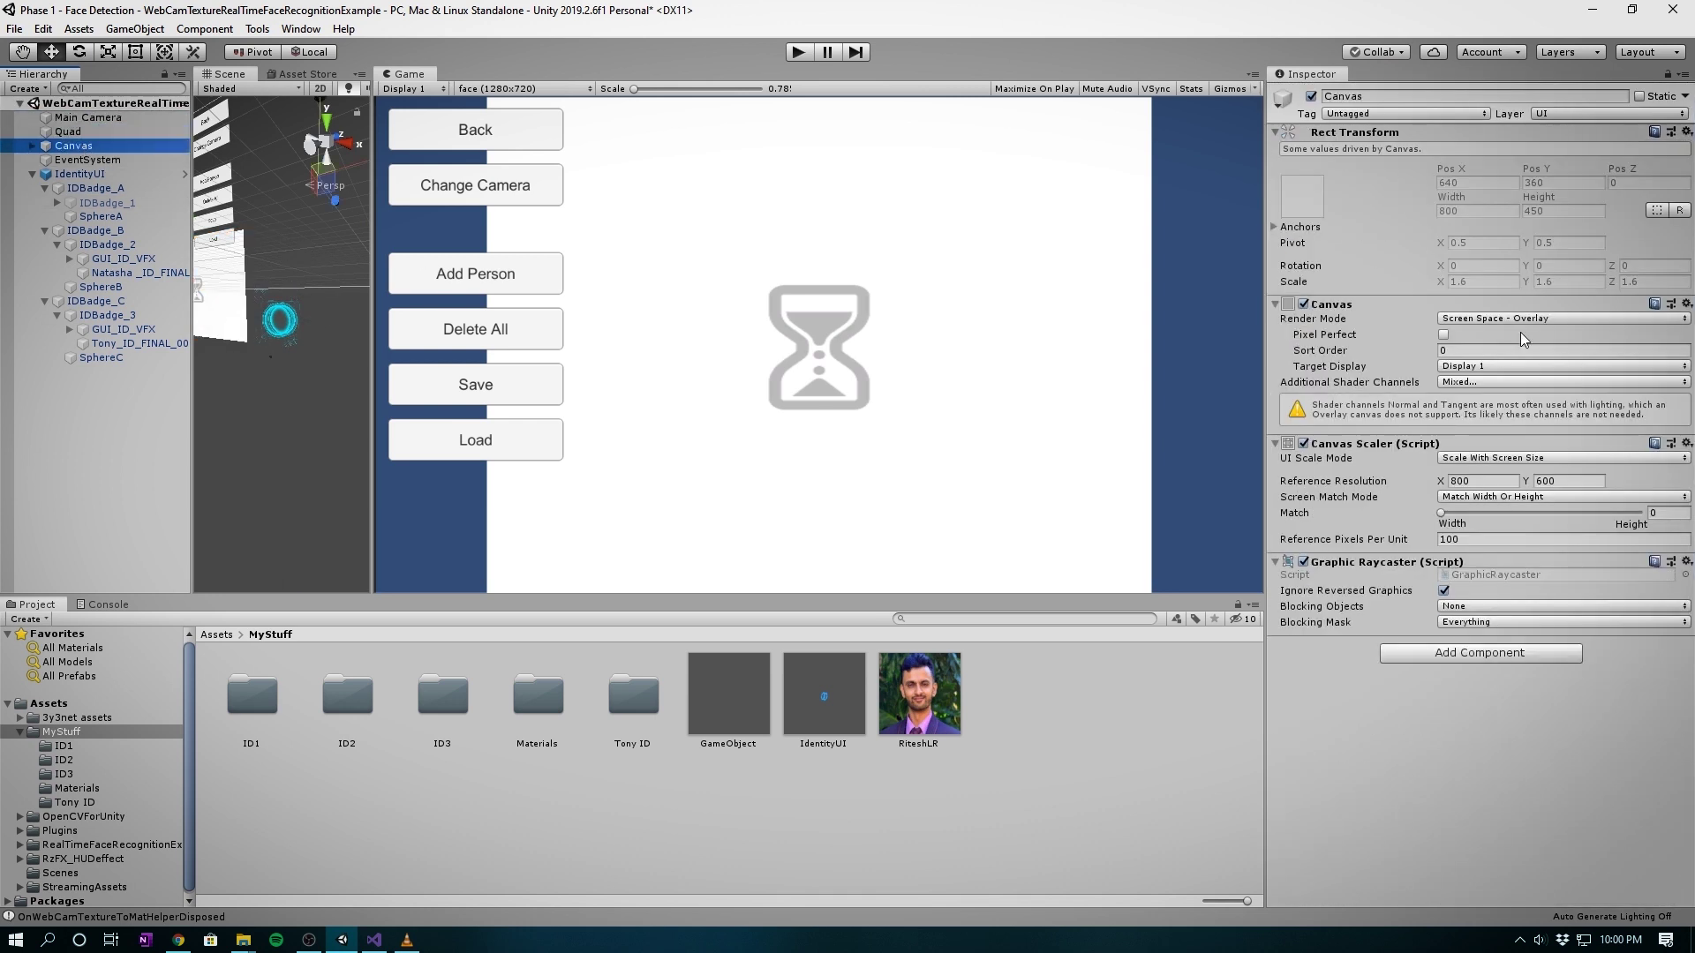
click(1522, 318)
click(1508, 348)
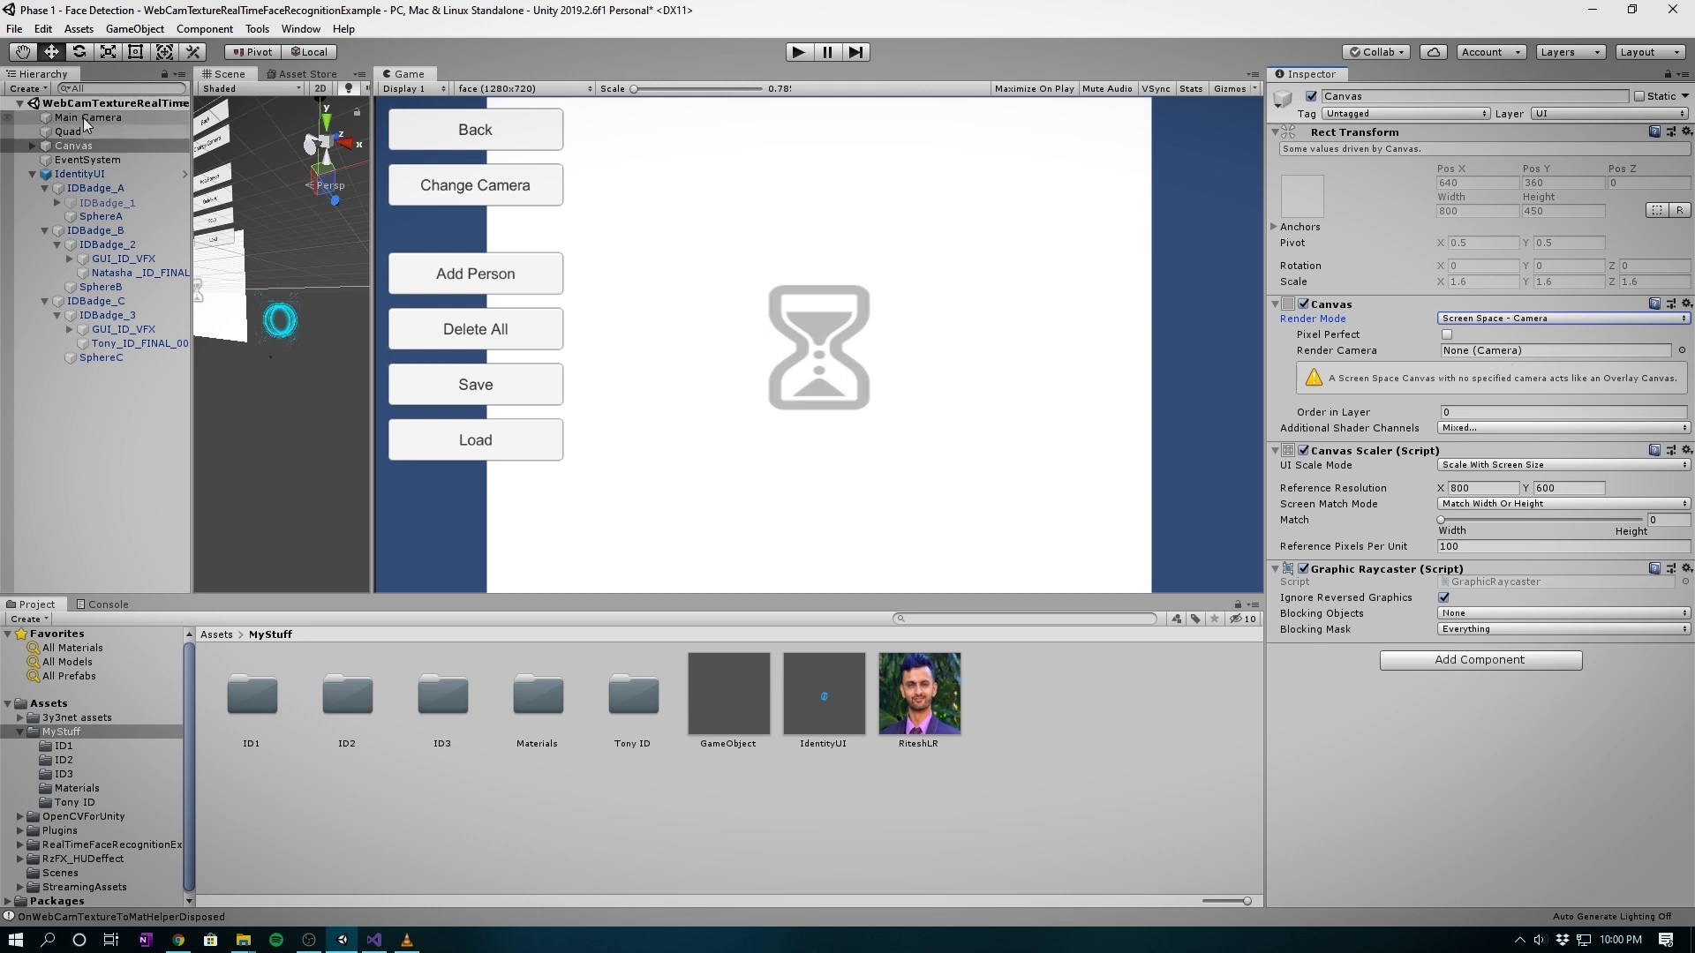
drag(85, 124, 1495, 353)
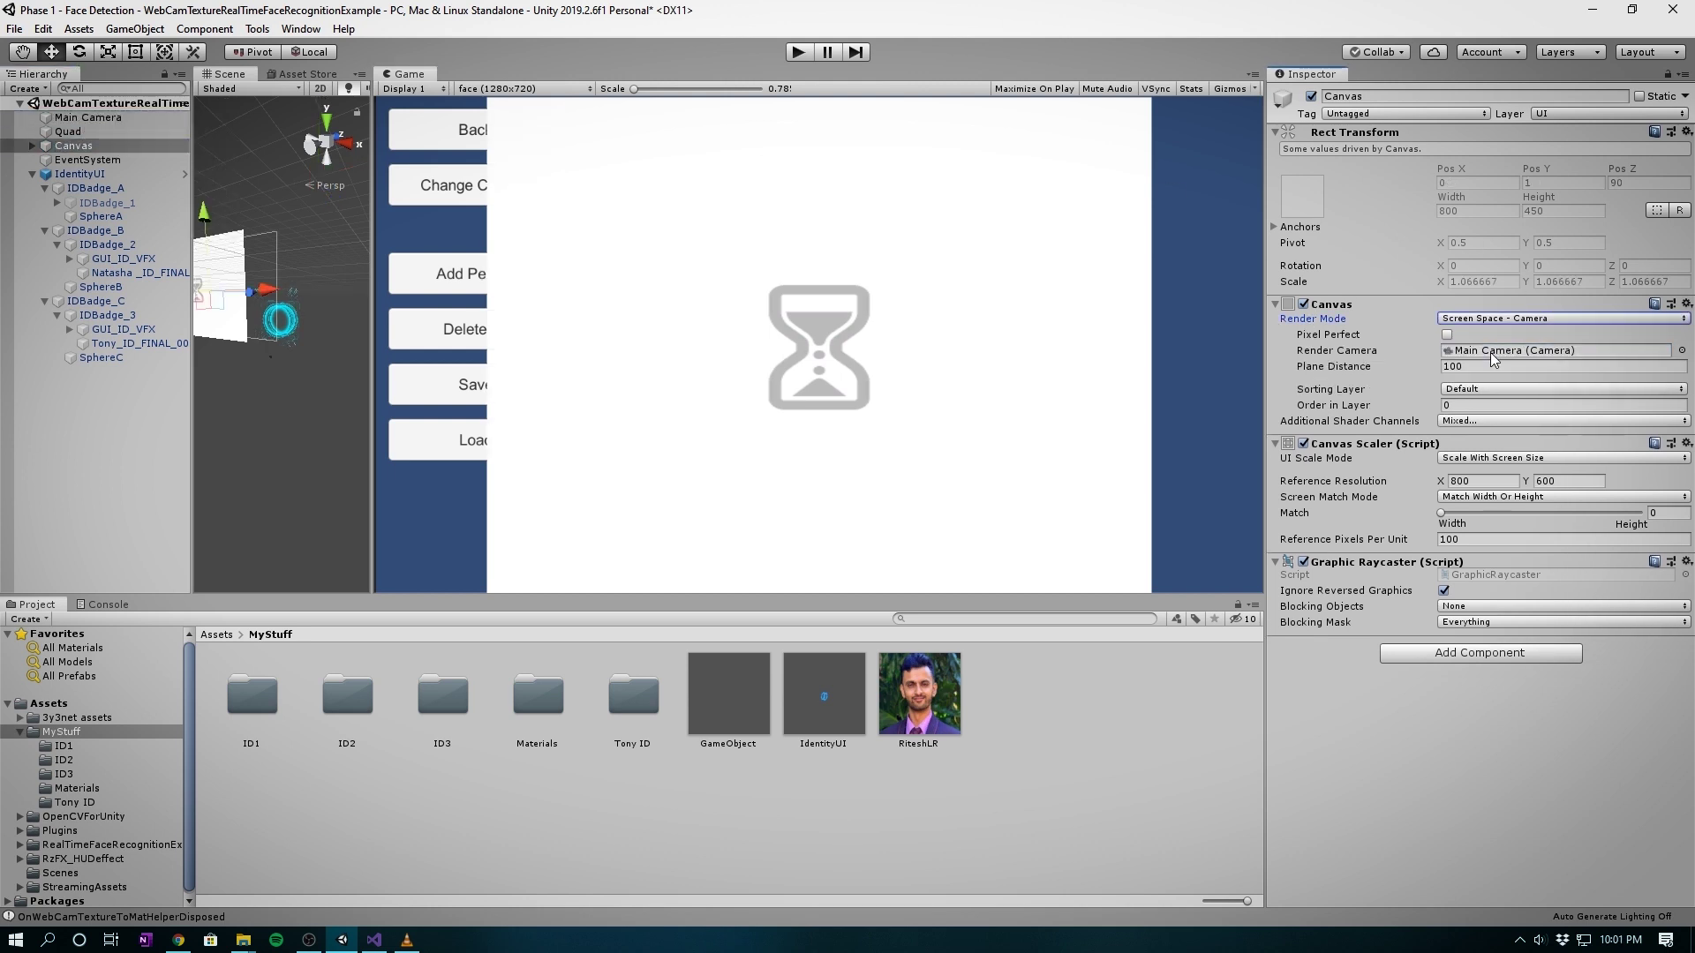
click(812, 53)
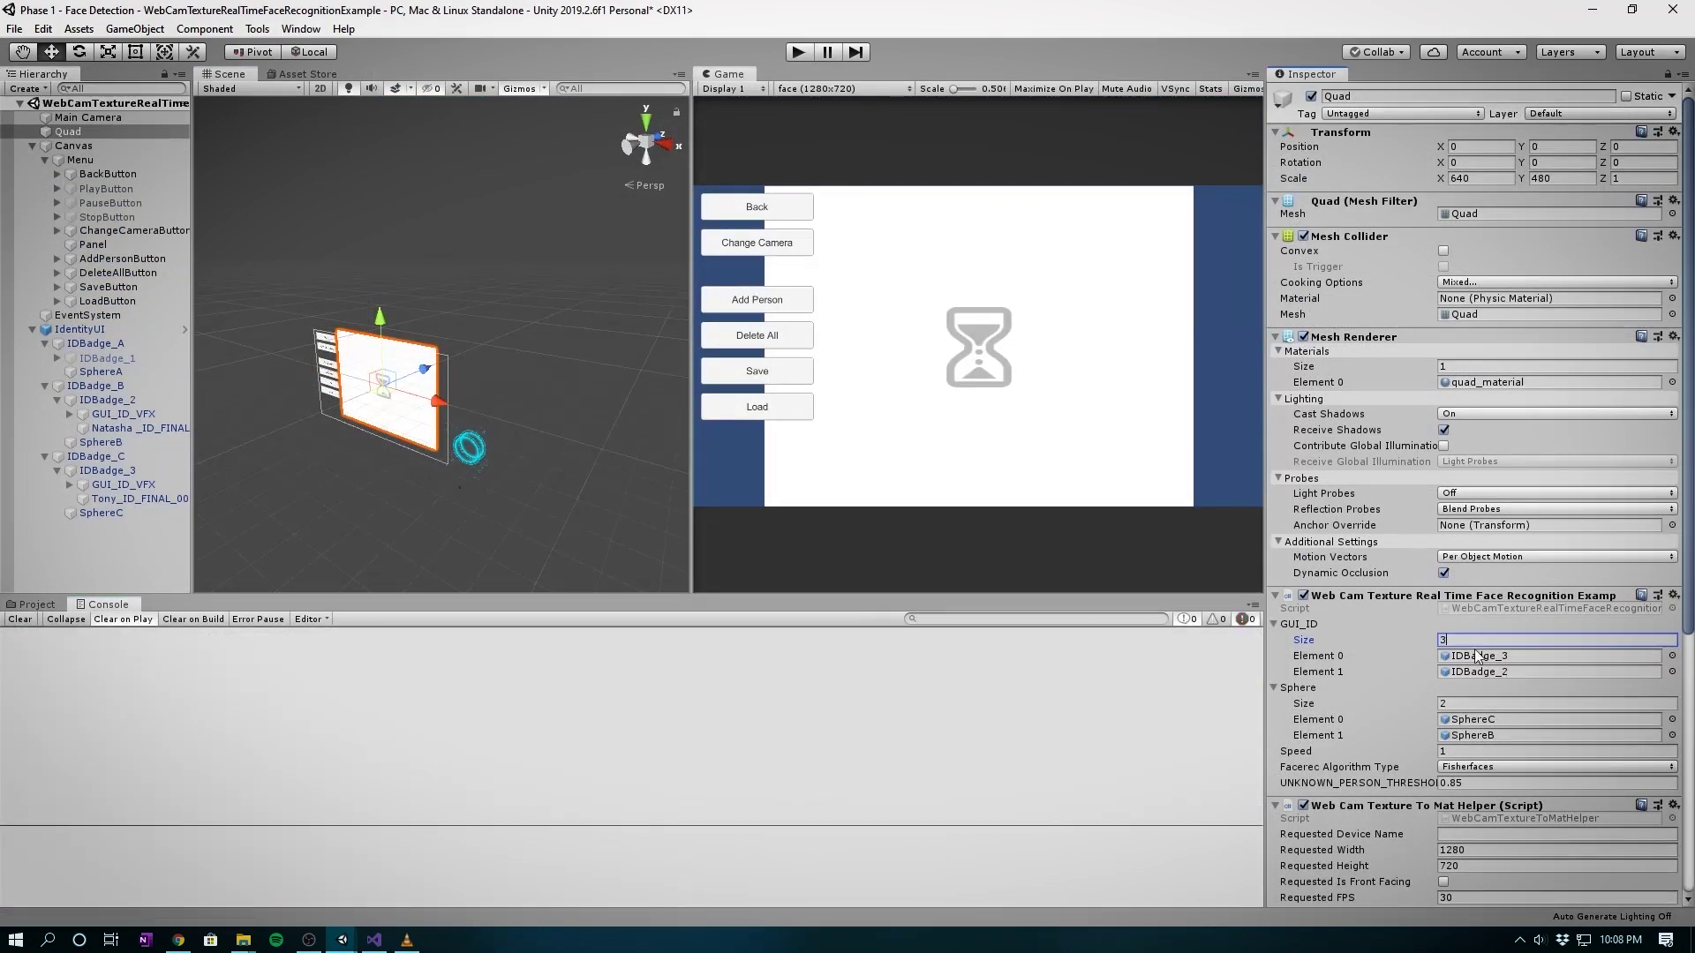
- Grow the GUI_ID and Sphere lists to 3, putting IDBadge_1 and SphereA in the third slots
click(1459, 707)
text(3)
key(Return)
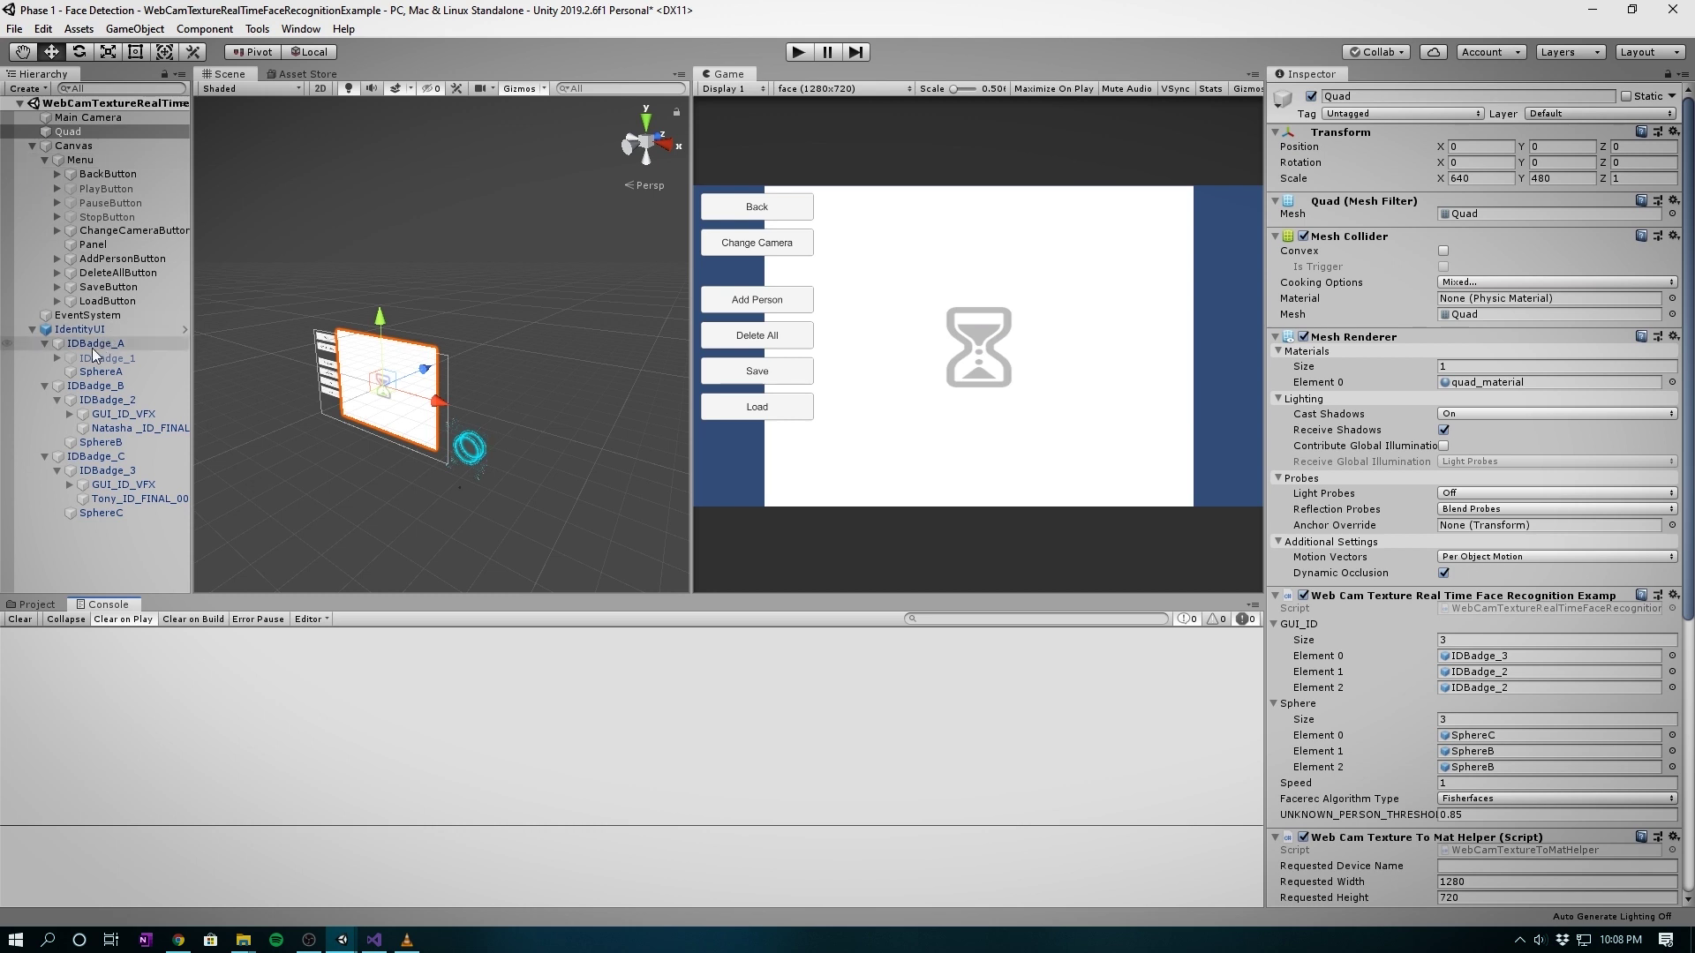
drag(101, 470, 1497, 667)
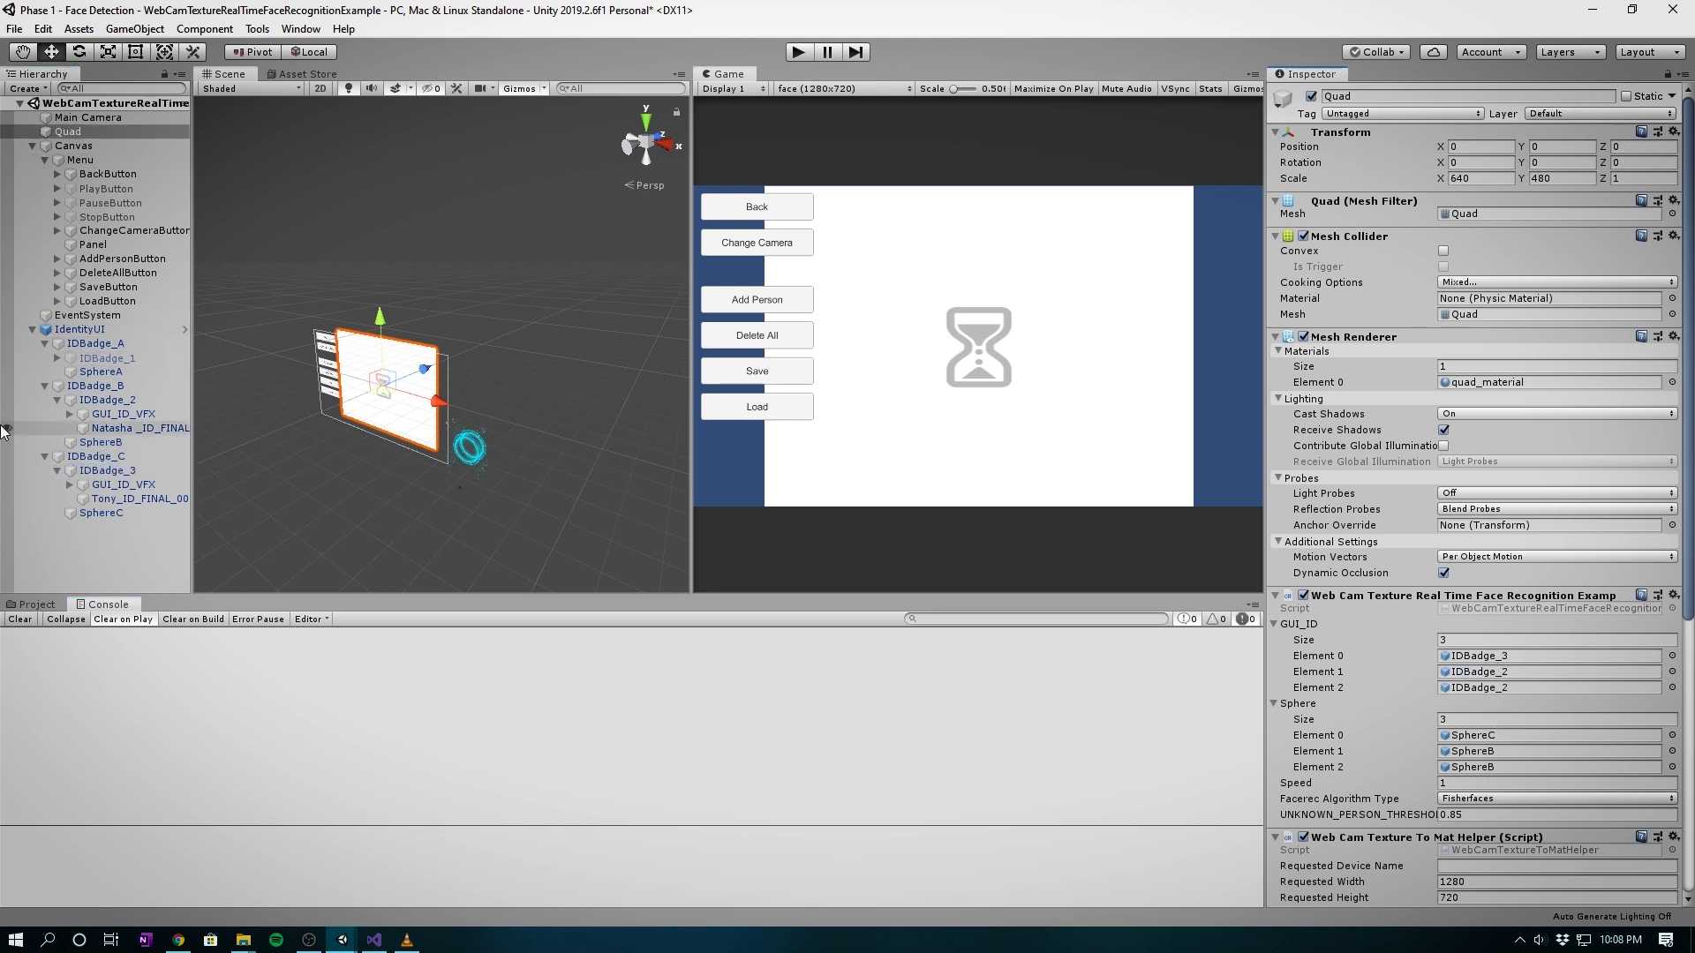
drag(95, 404, 1478, 673)
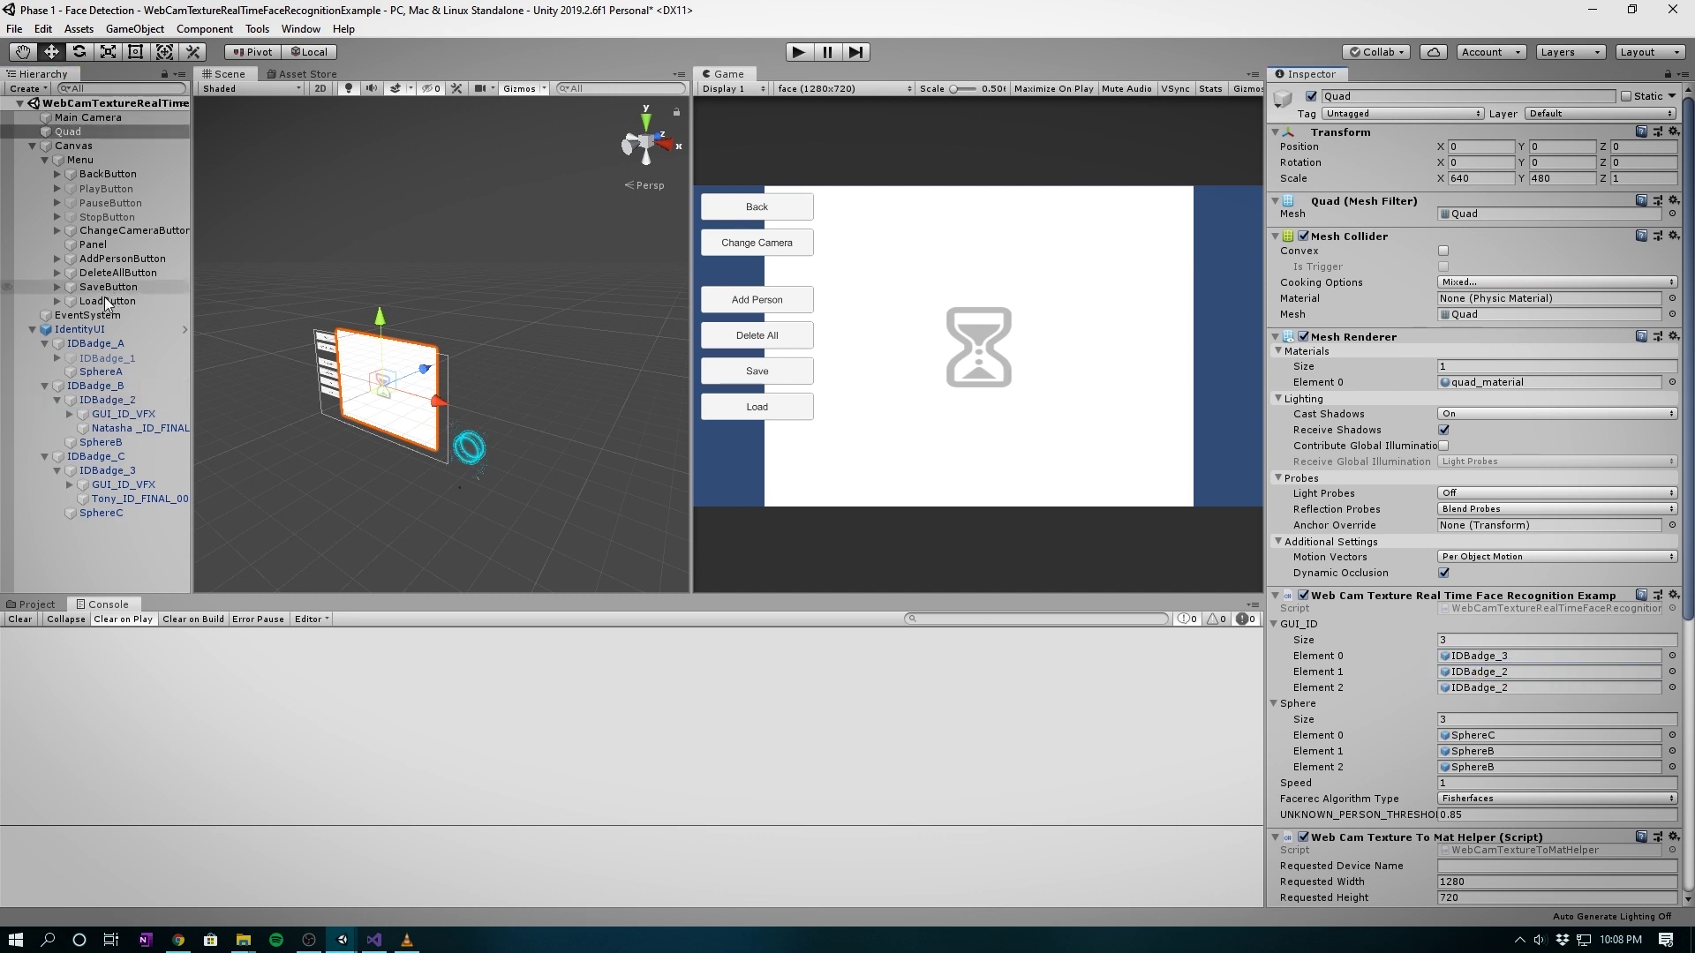
drag(89, 357, 1501, 688)
drag(1496, 785, 114, 393)
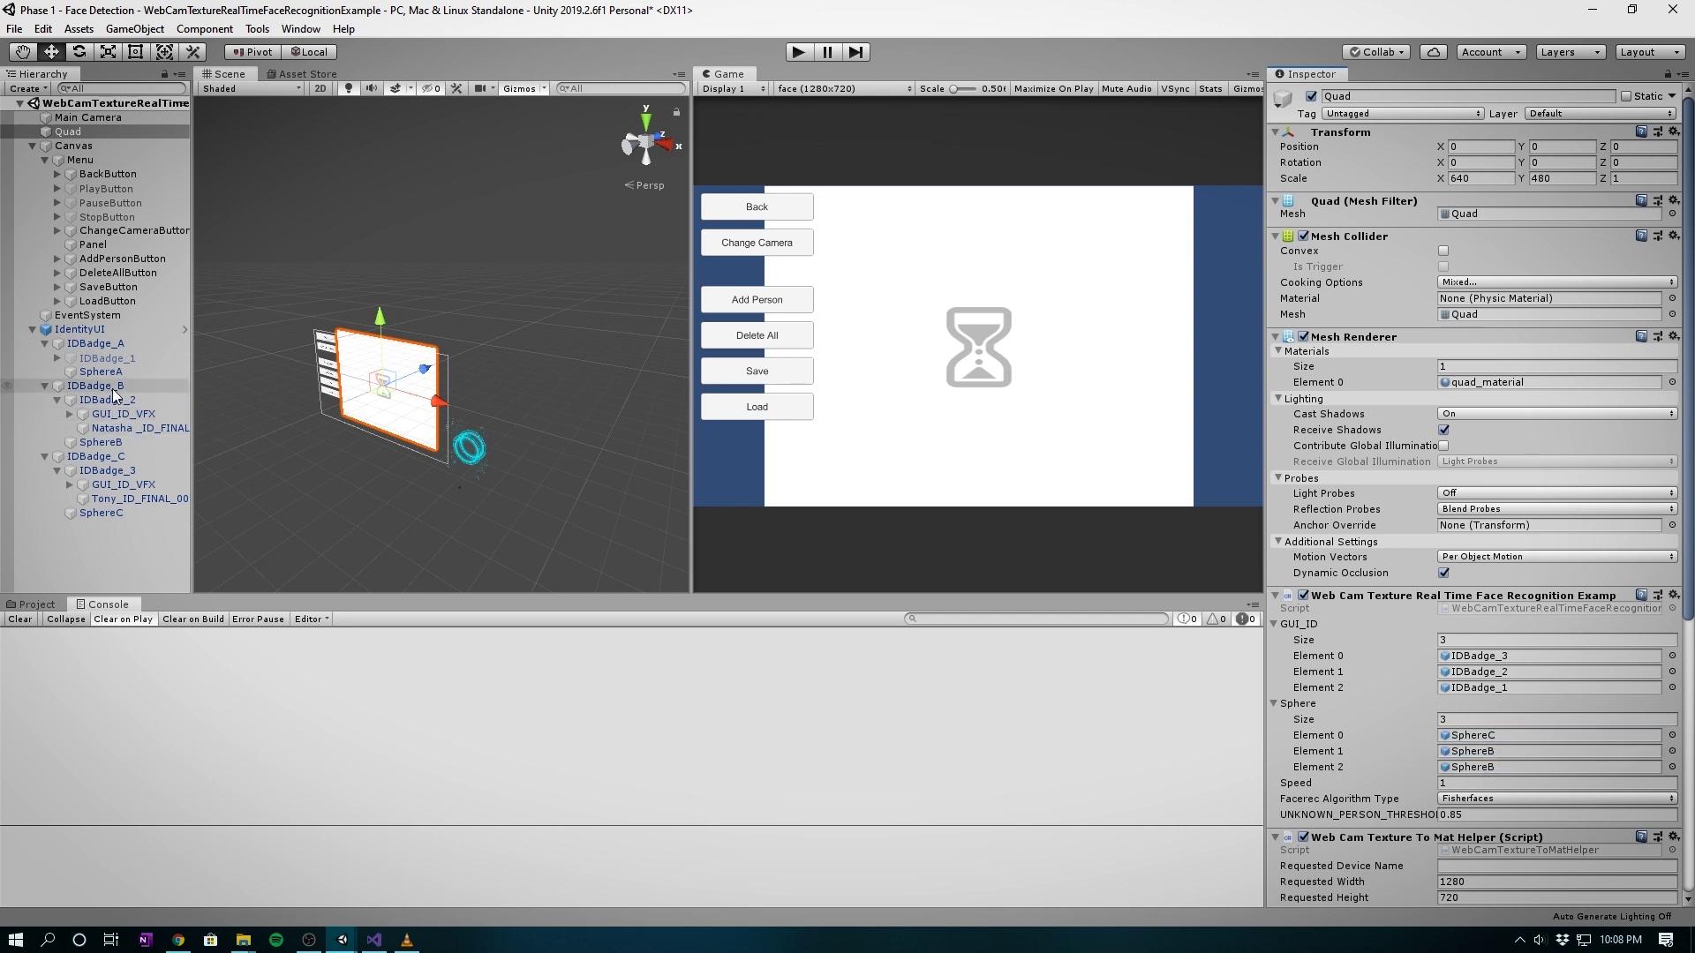
click(113, 389)
click(79, 140)
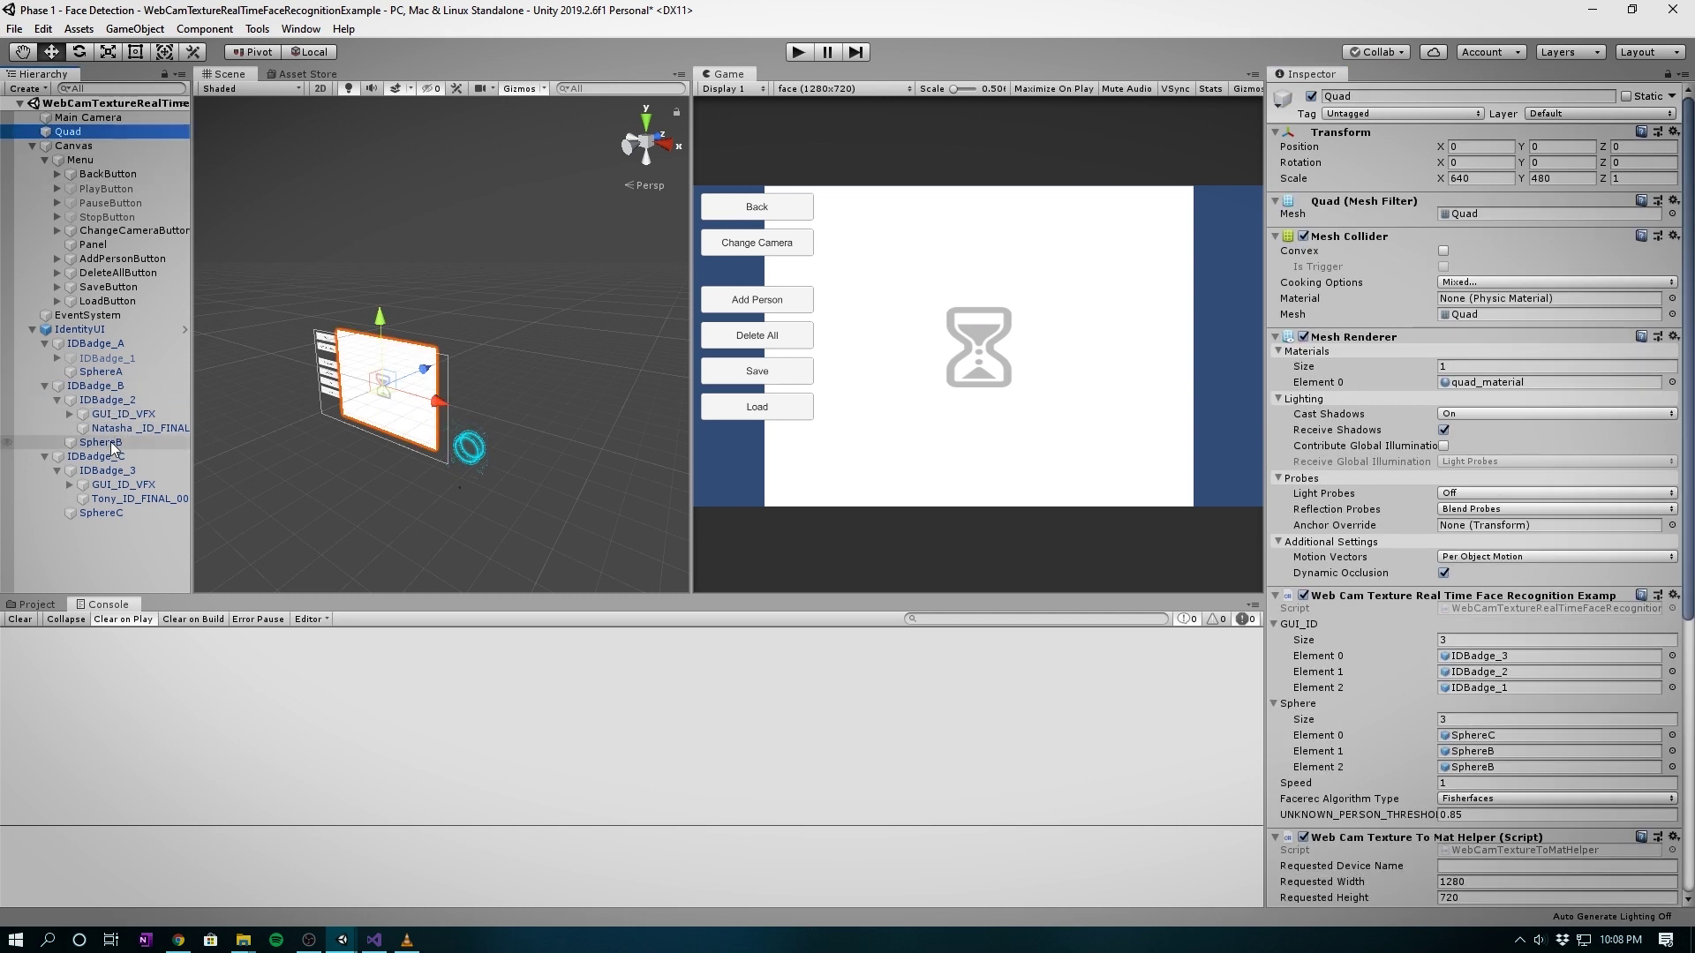
drag(101, 441, 1472, 770)
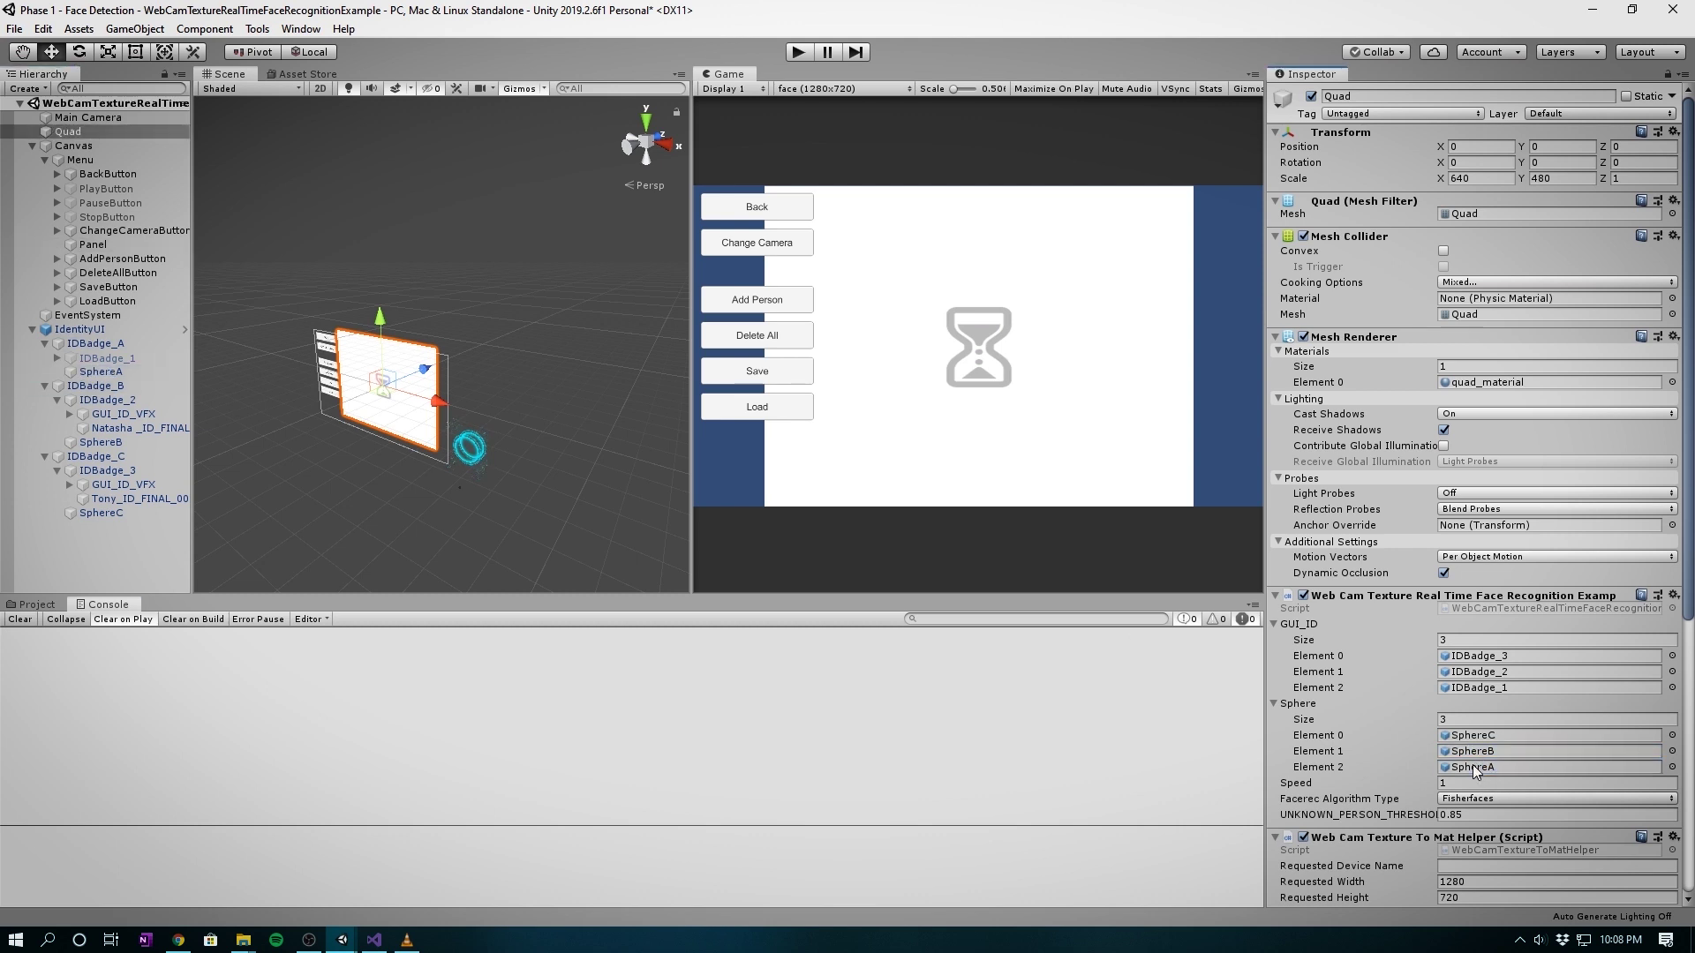
- Set Speed to 100 and UNKNOWN_PERSON_THRESHOLD to 0.87 on the Quad's script
click(1463, 782)
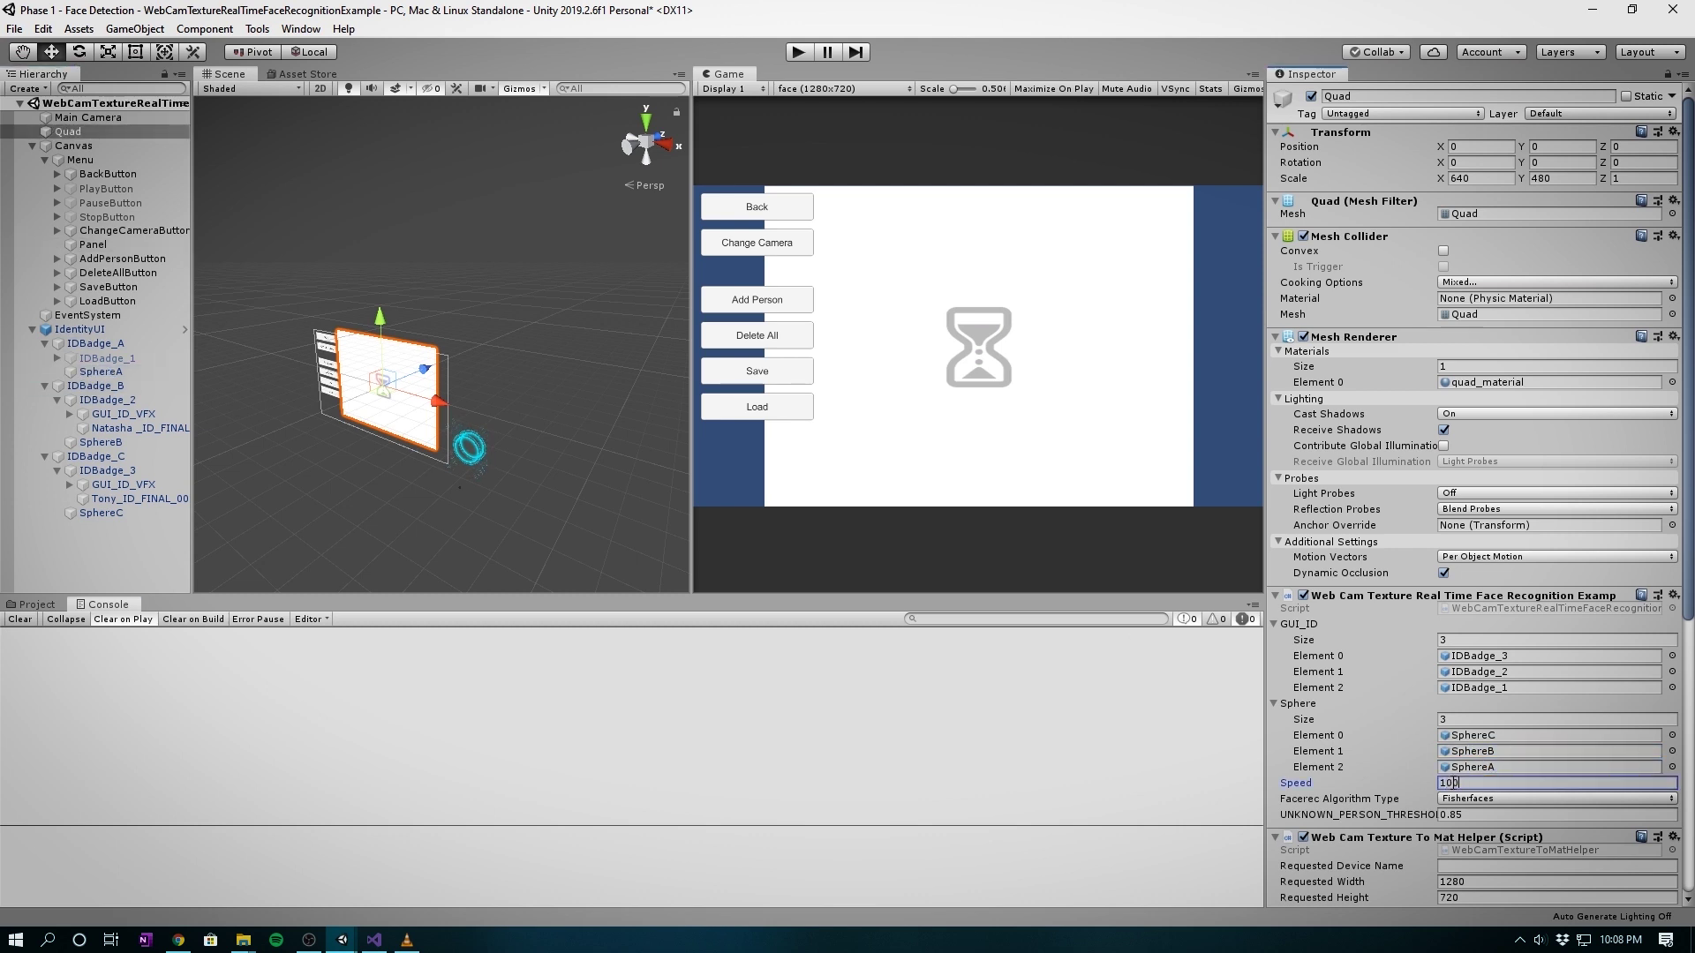
click(1458, 815)
key(BackSpace)
text(7)
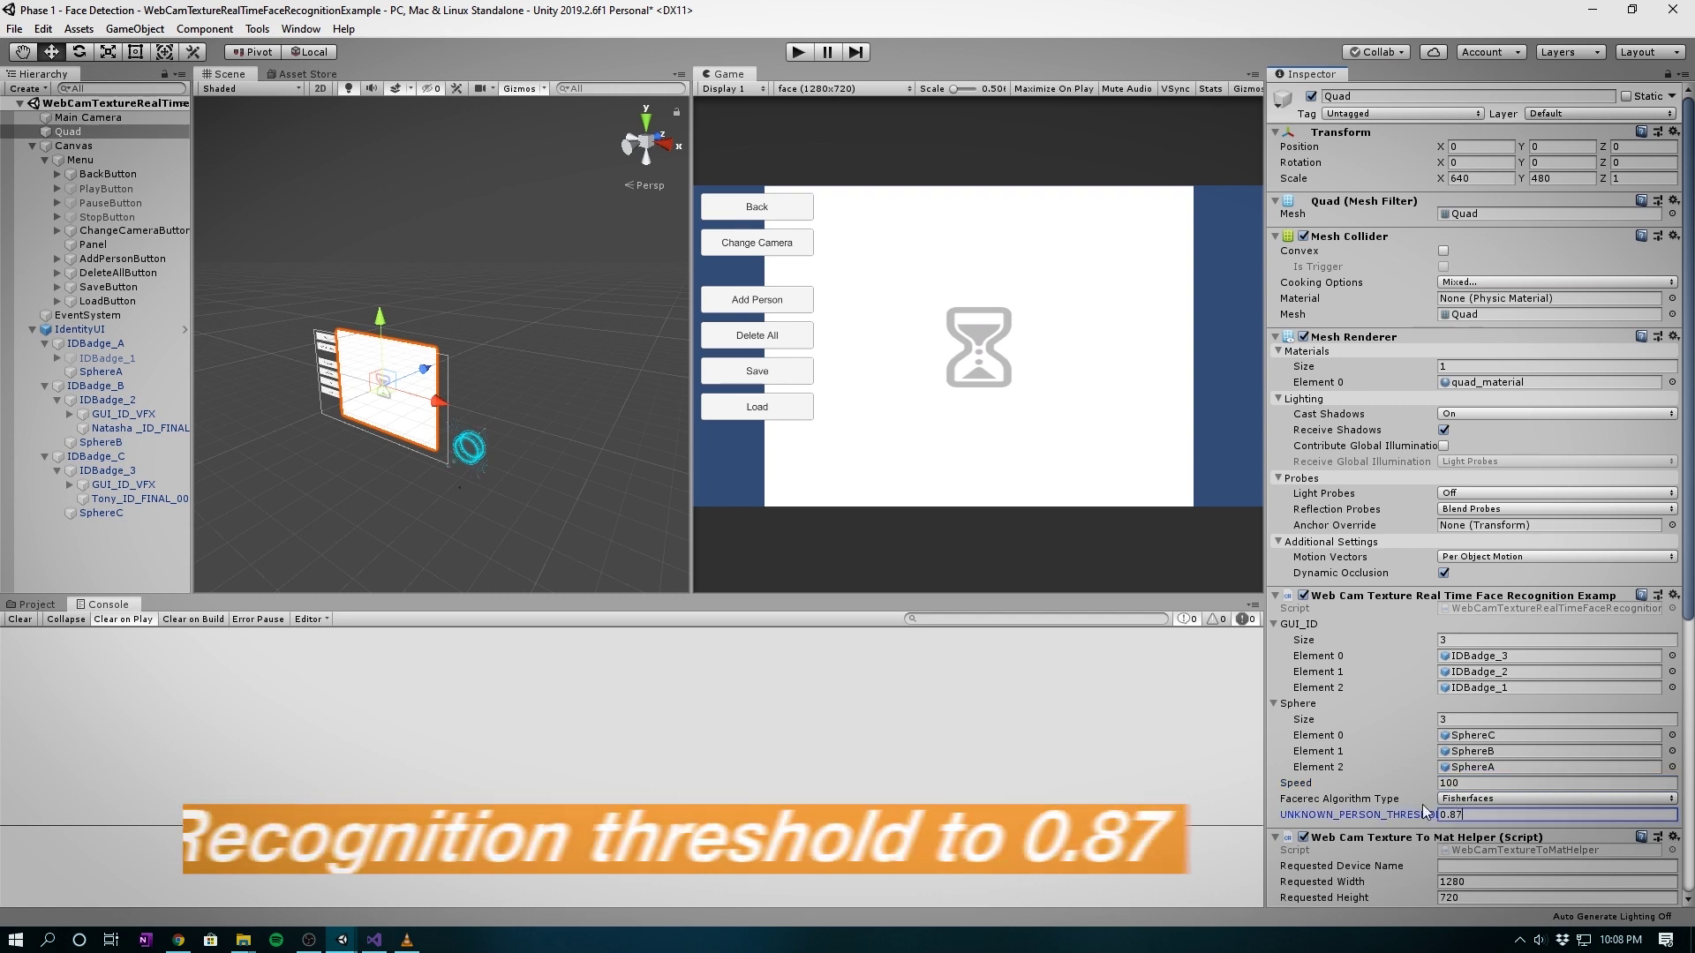
key(Return)
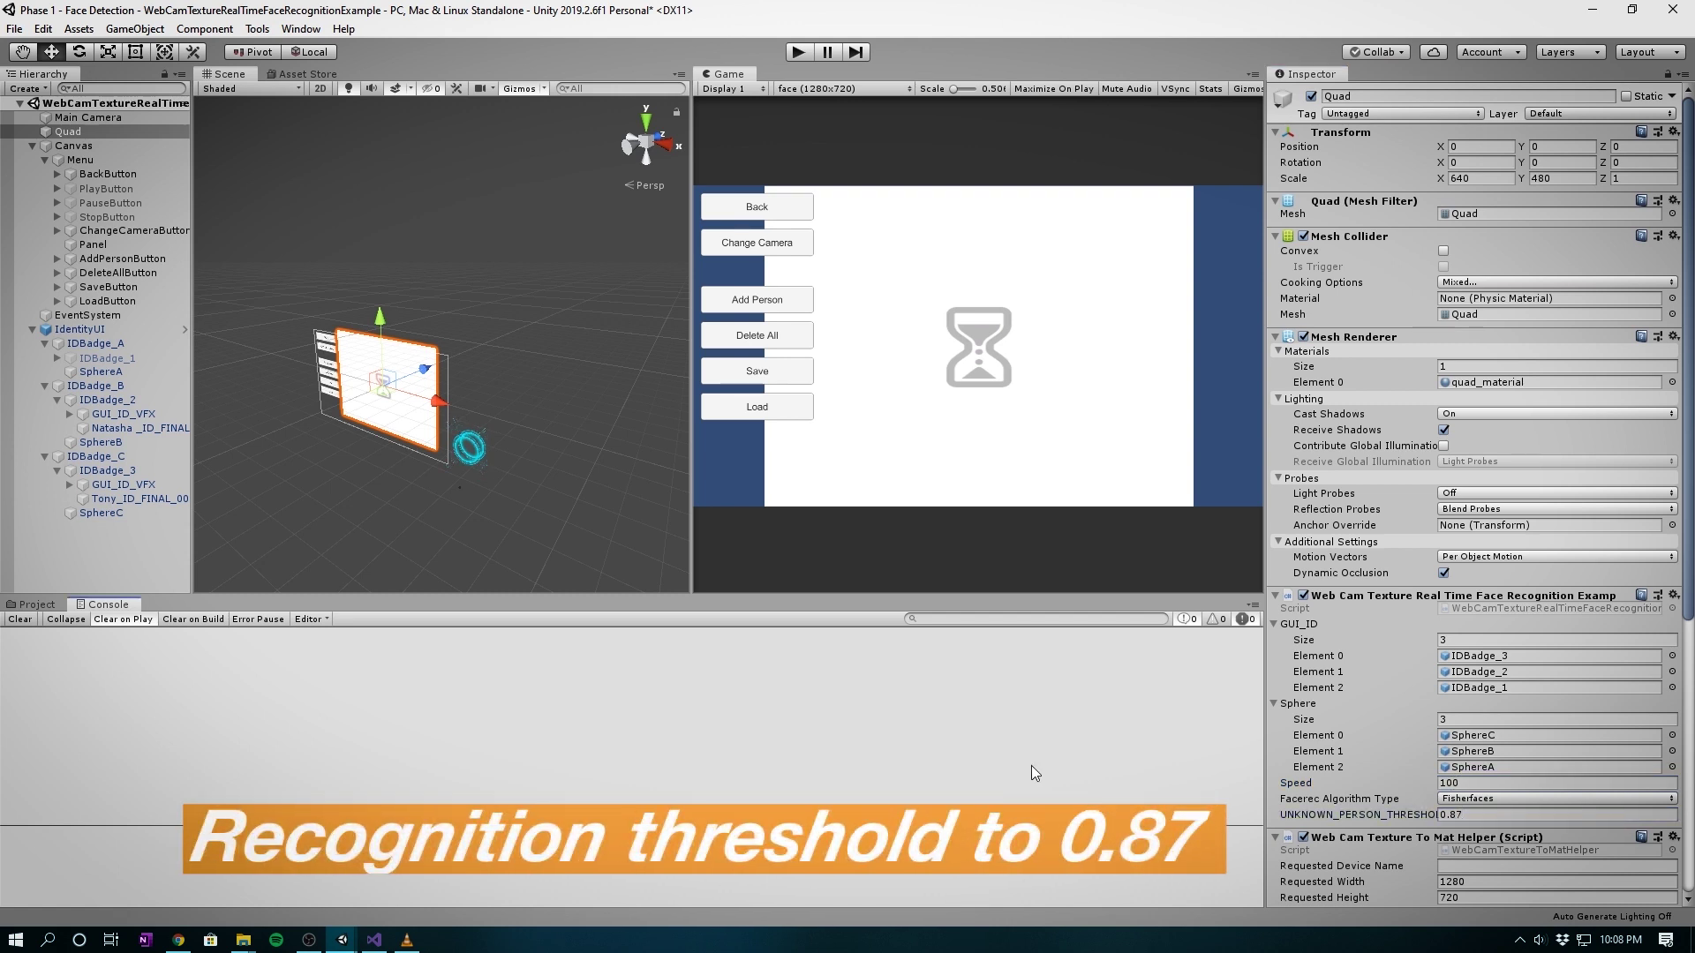
- Run the scene, load the saved face data and push the IdentityUI badge group back
click(798, 53)
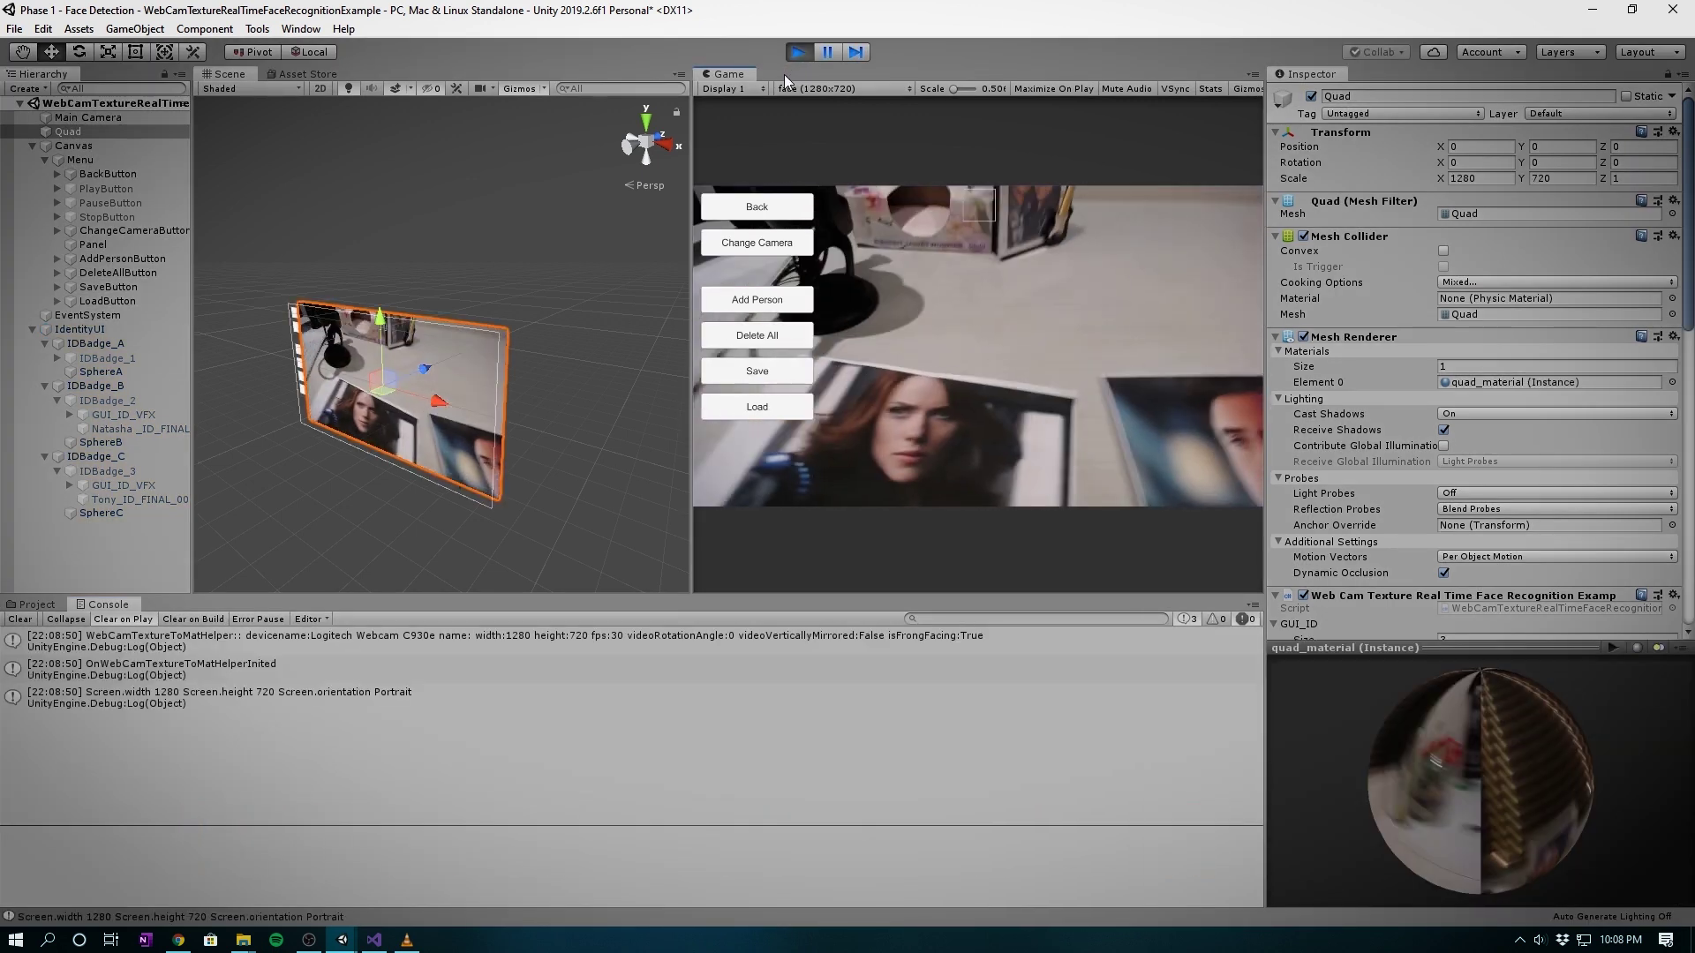
click(756, 409)
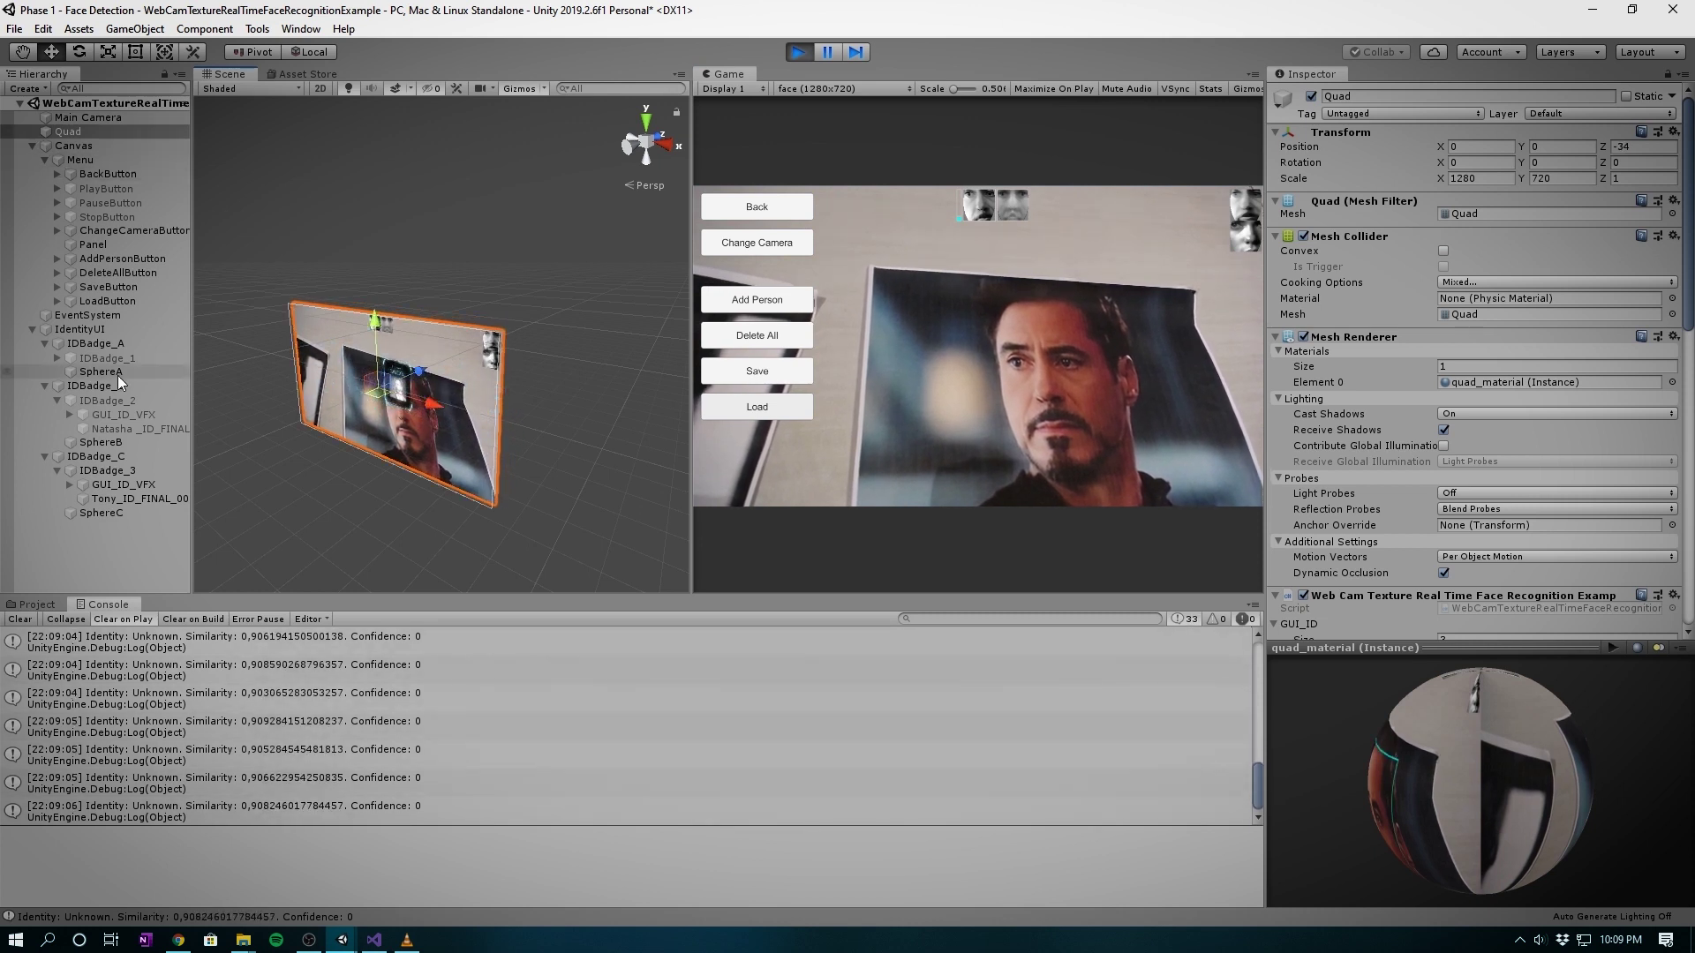
click(86, 330)
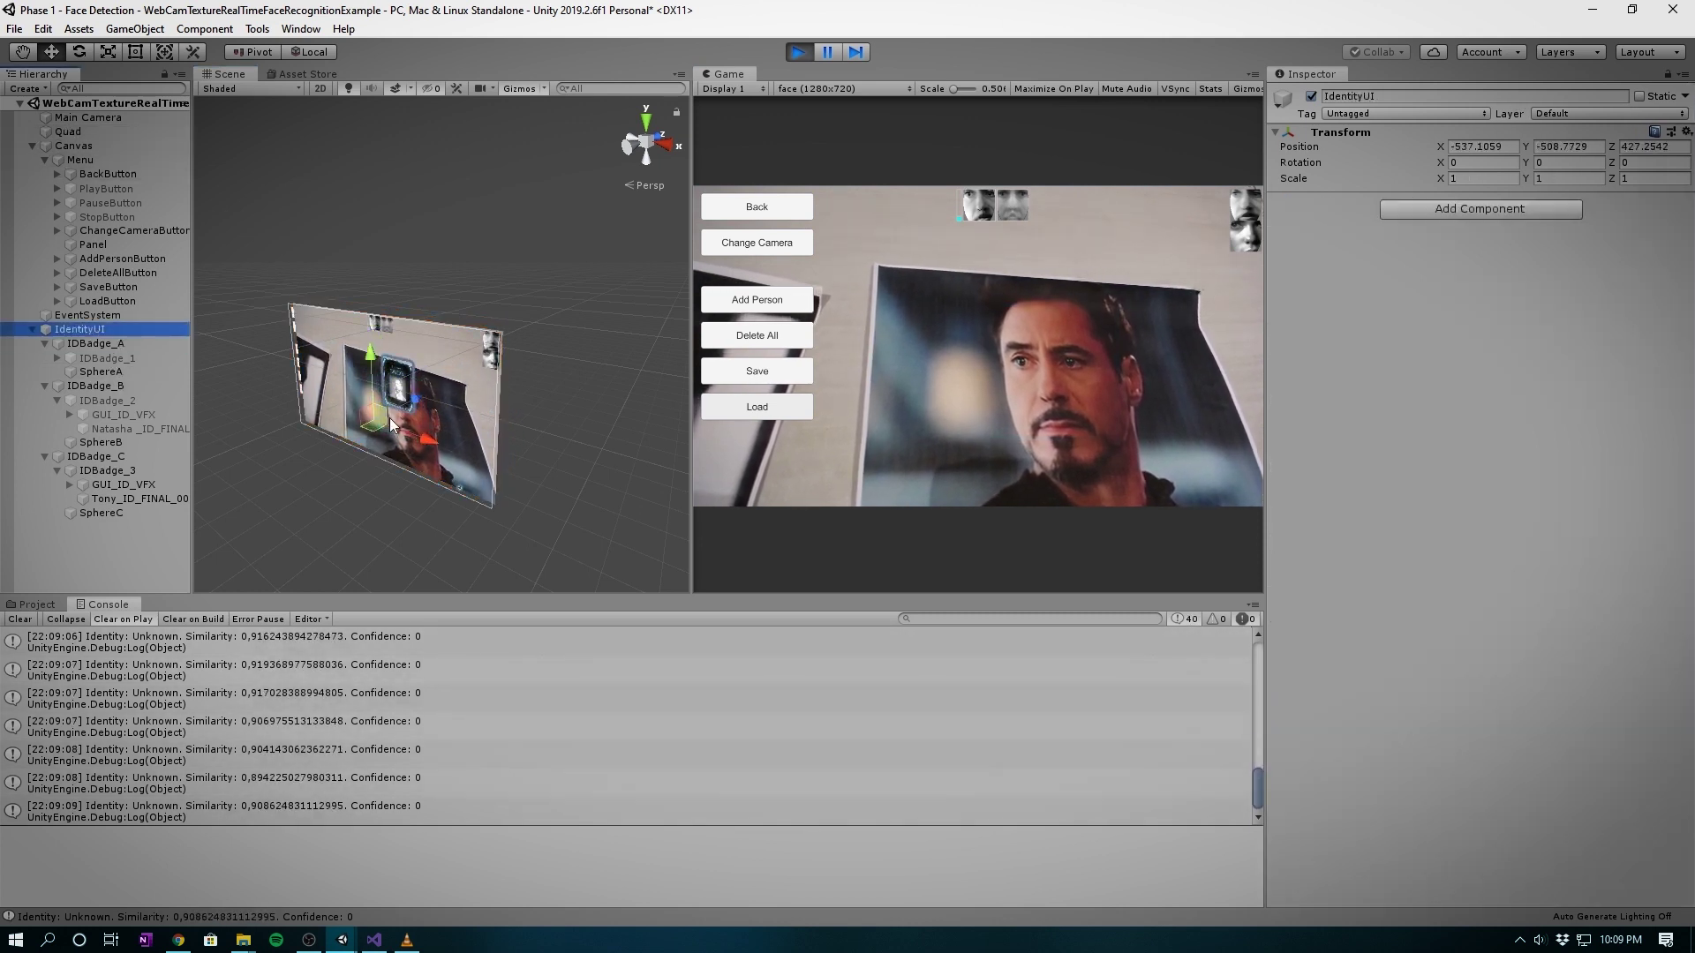
drag(417, 401, 427, 403)
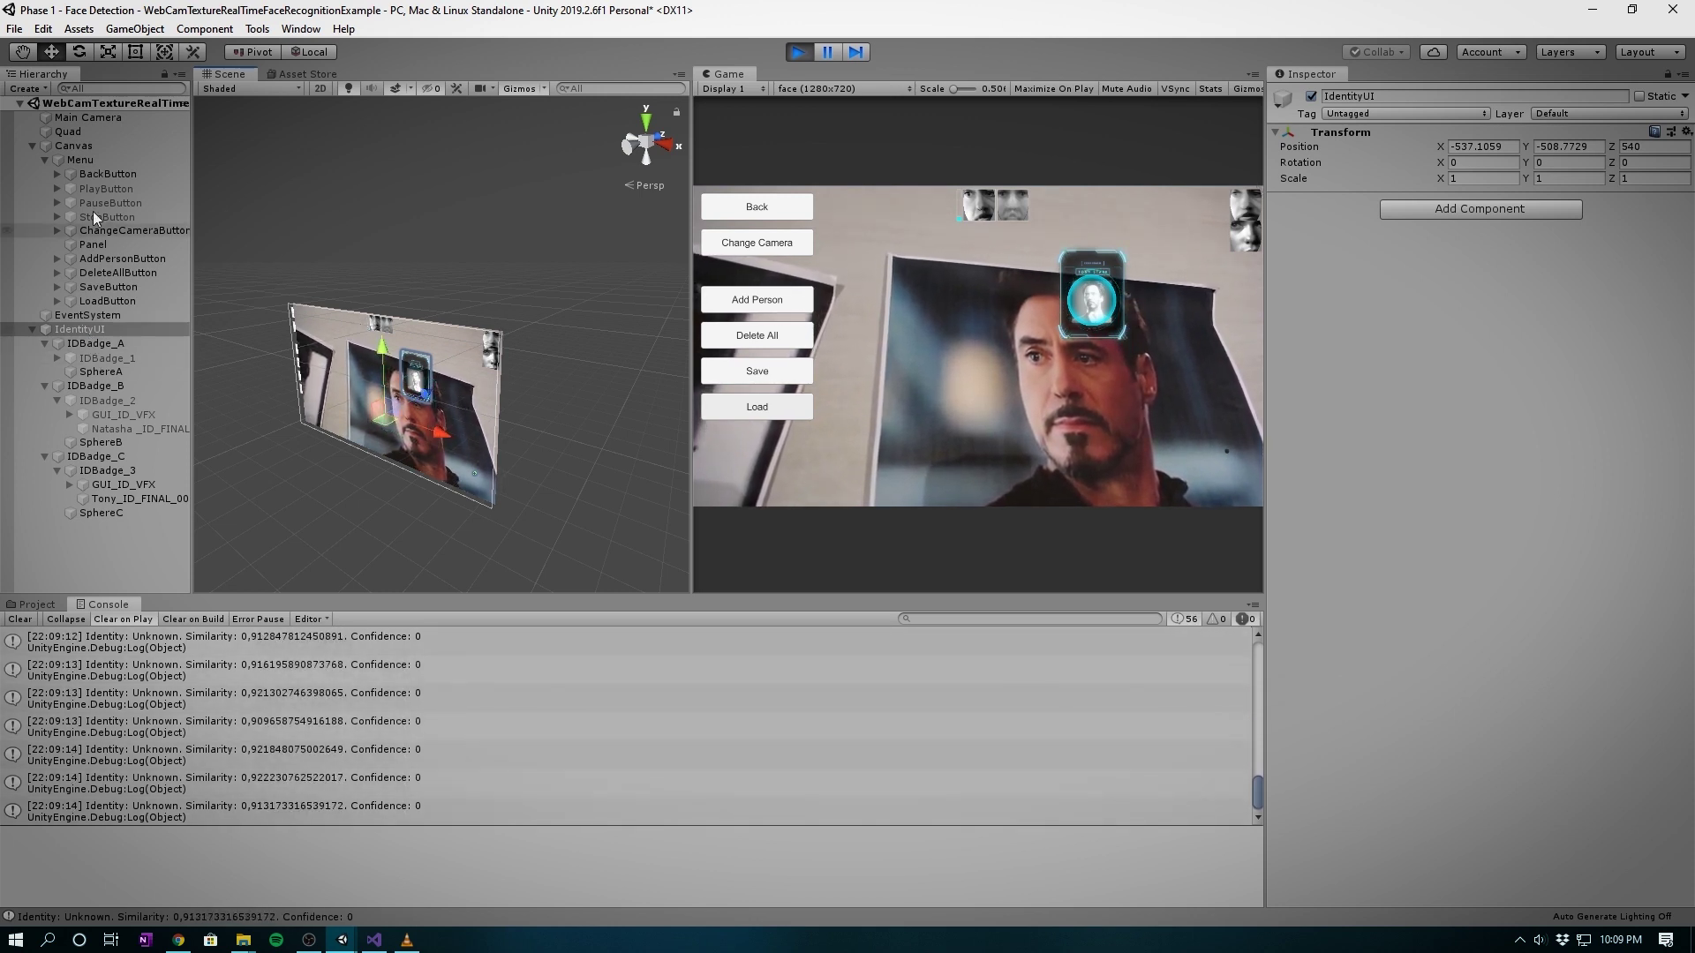
- Pull the Main Camera back to Z -405 and bring IdentityUI forward to Z 394
click(74, 120)
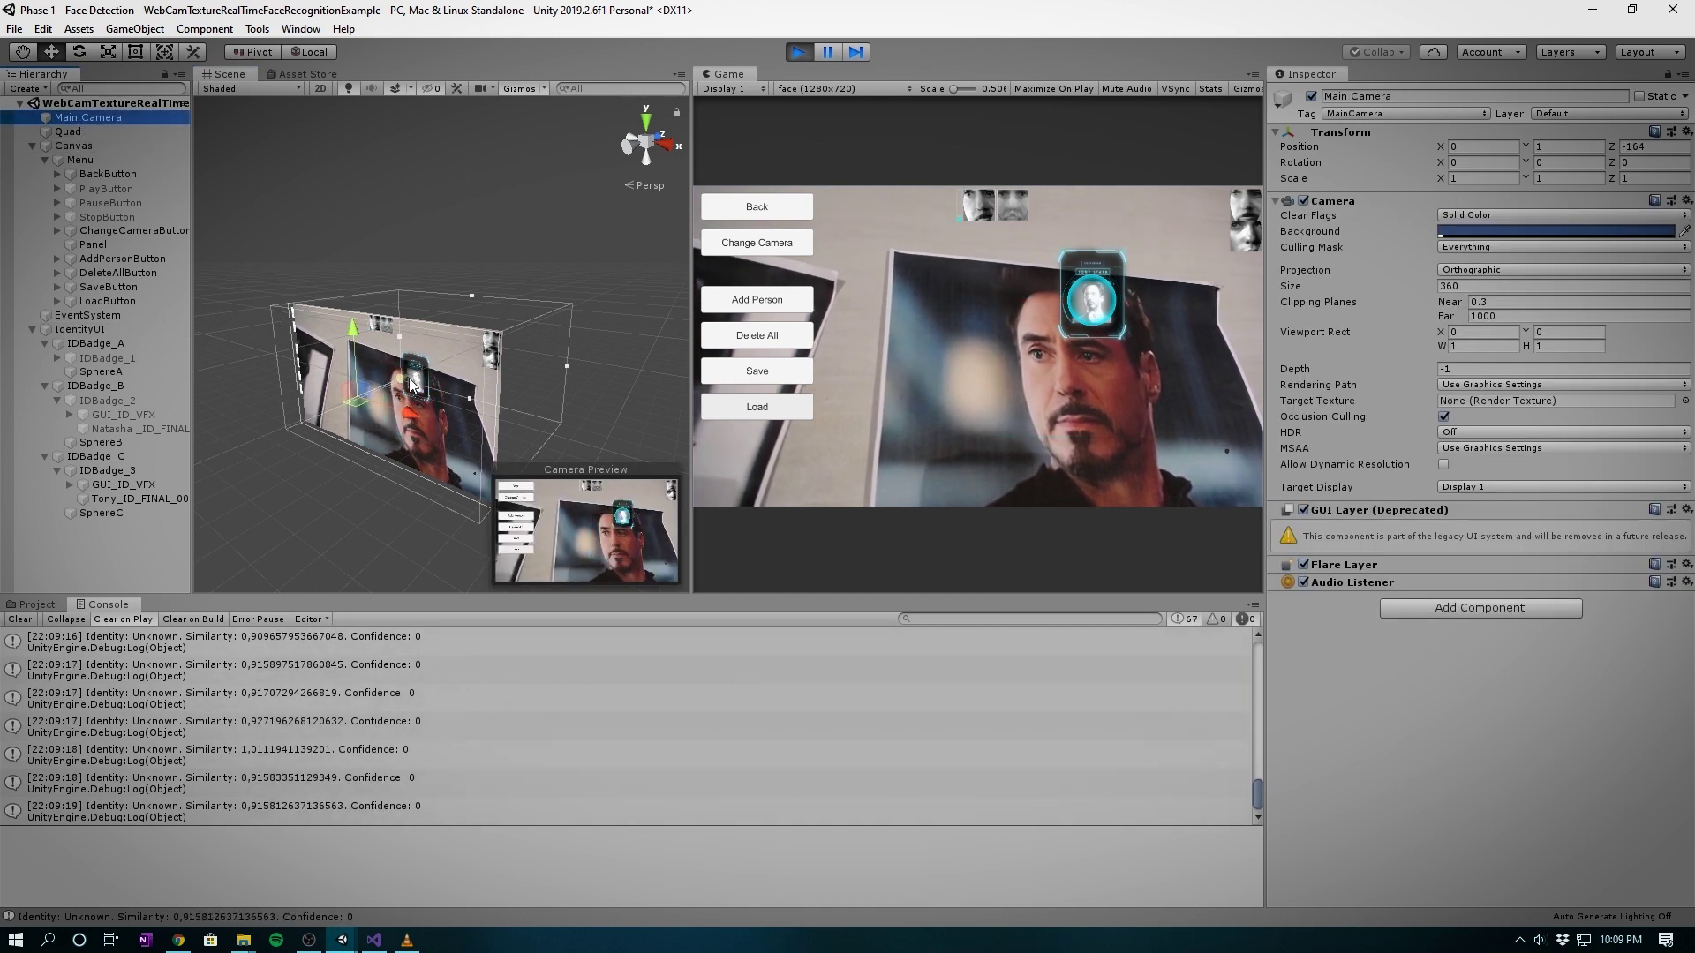
click(375, 407)
drag(375, 408, 367, 405)
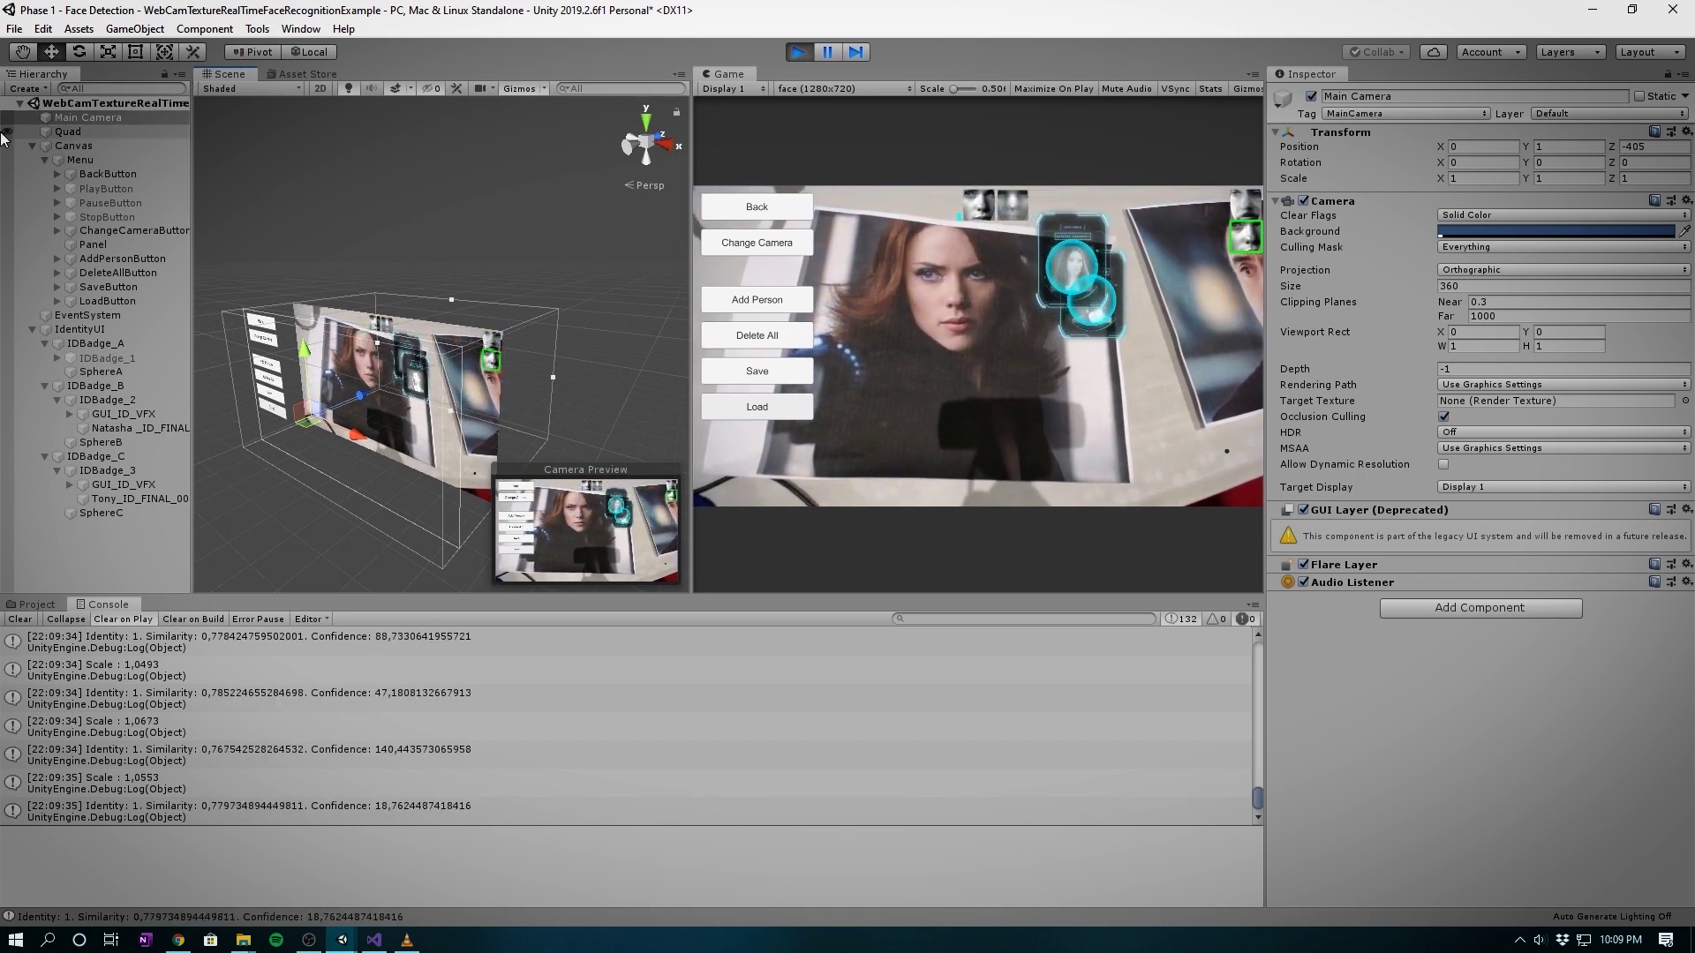
click(81, 329)
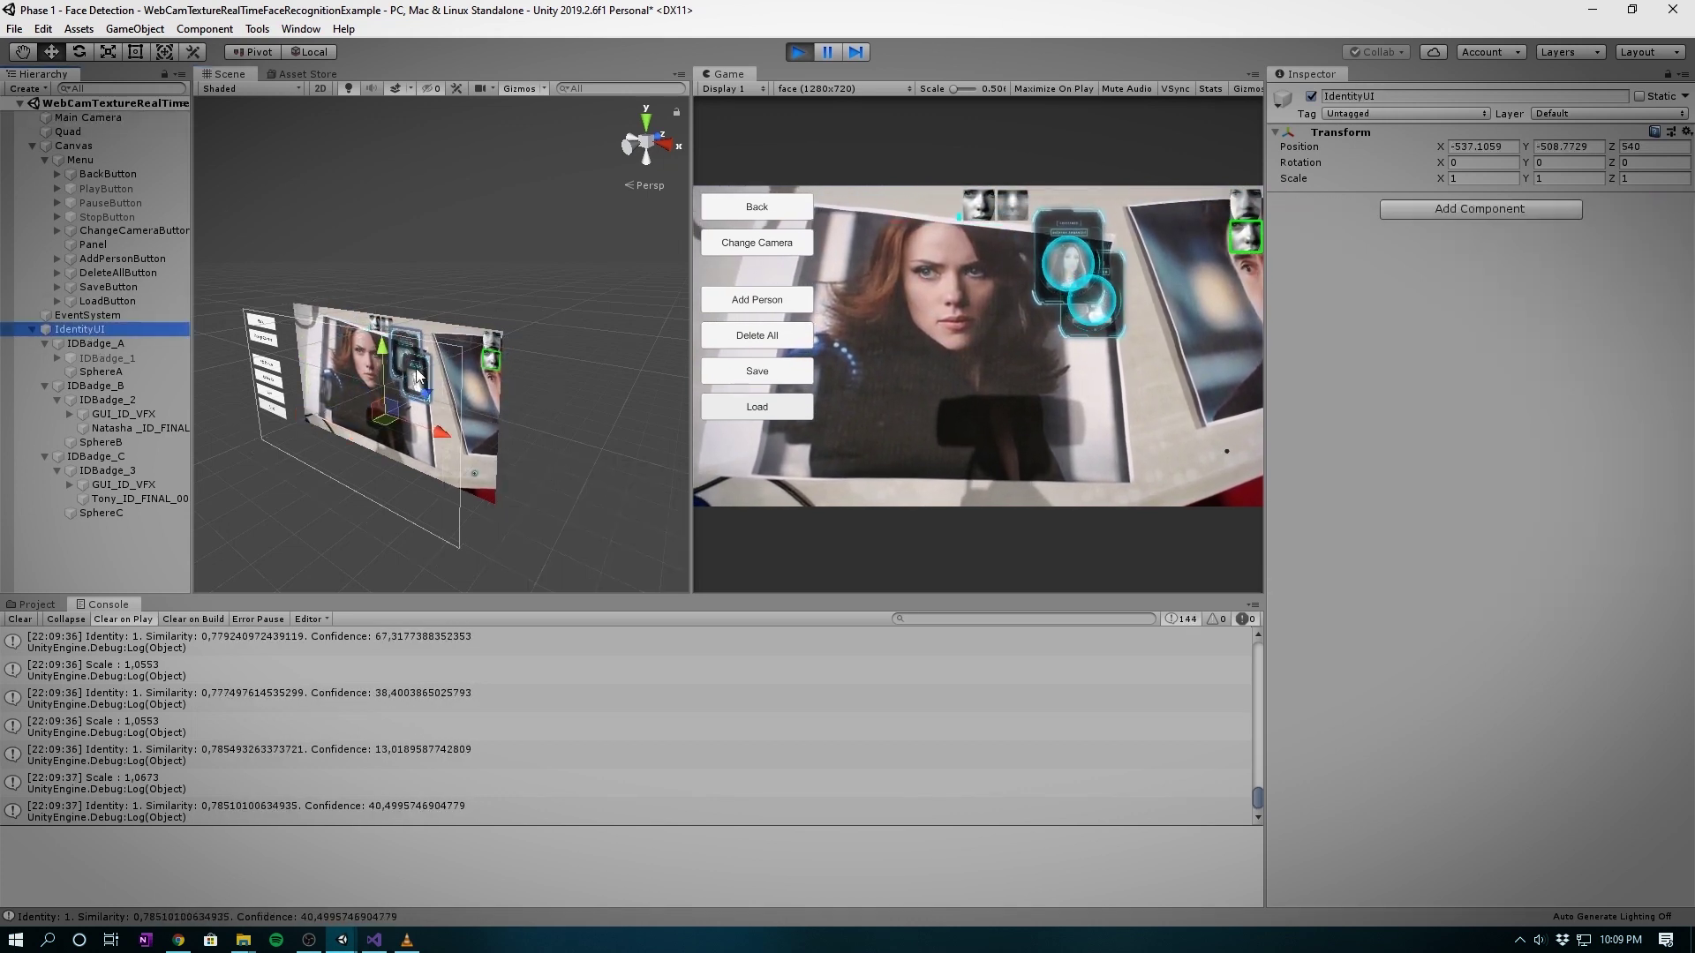
drag(427, 400, 414, 404)
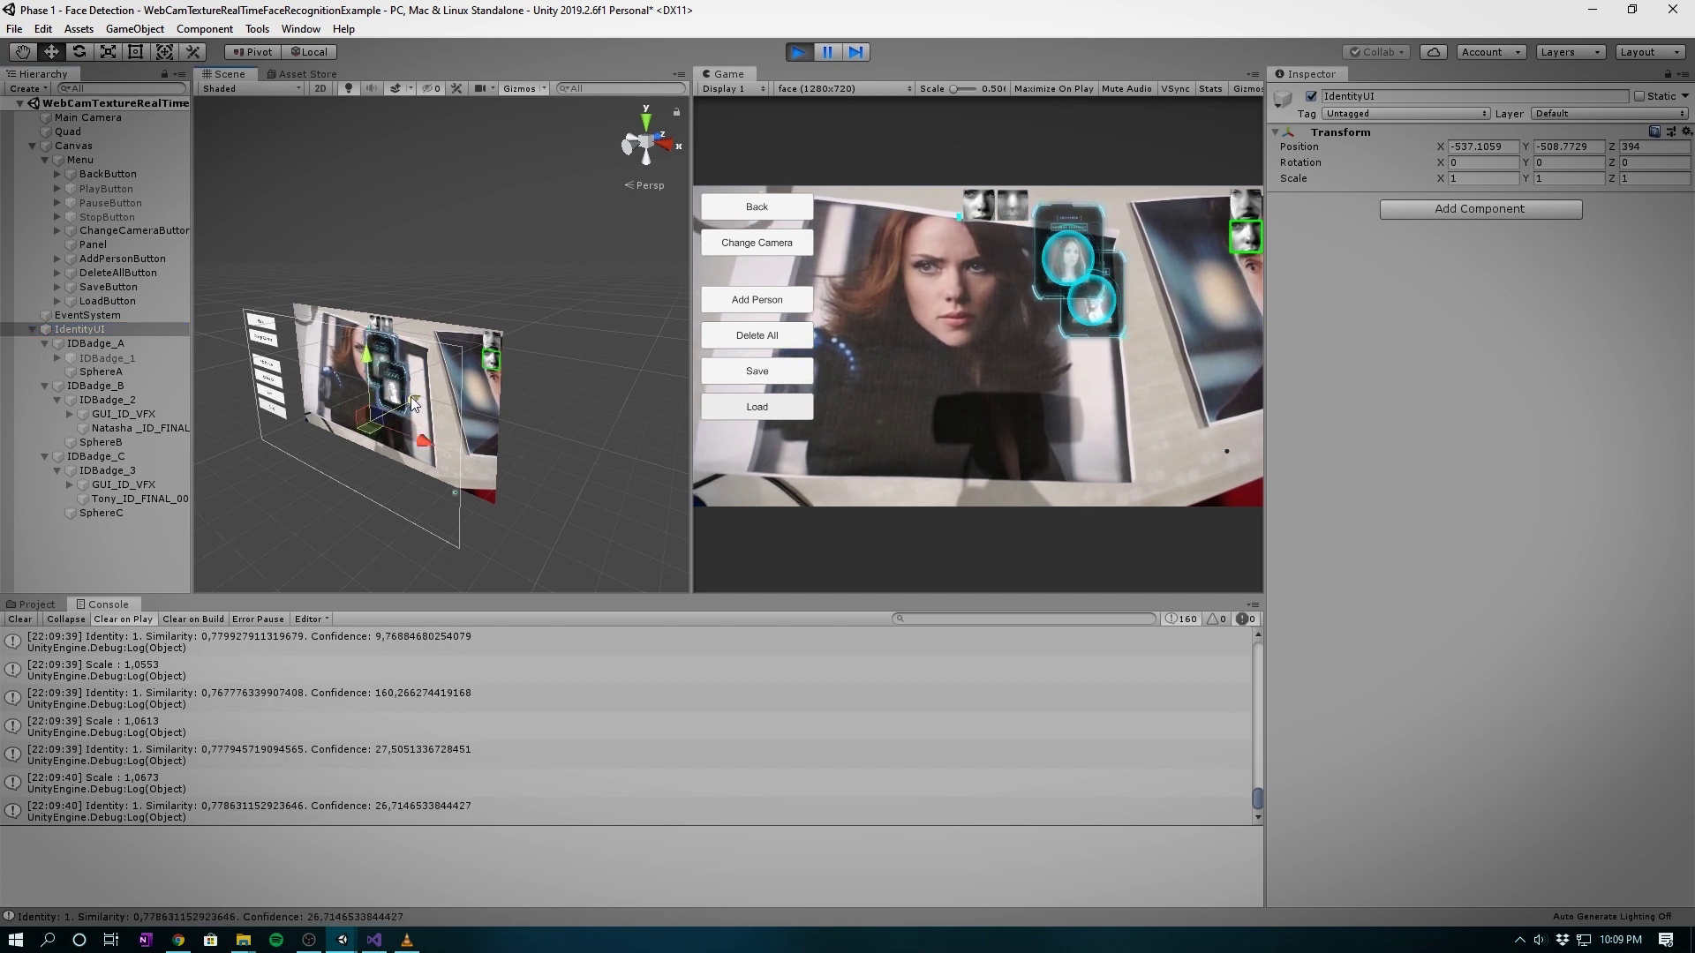
- Copy IdentityUI's Transform component values and widen the Game view
click(1686, 131)
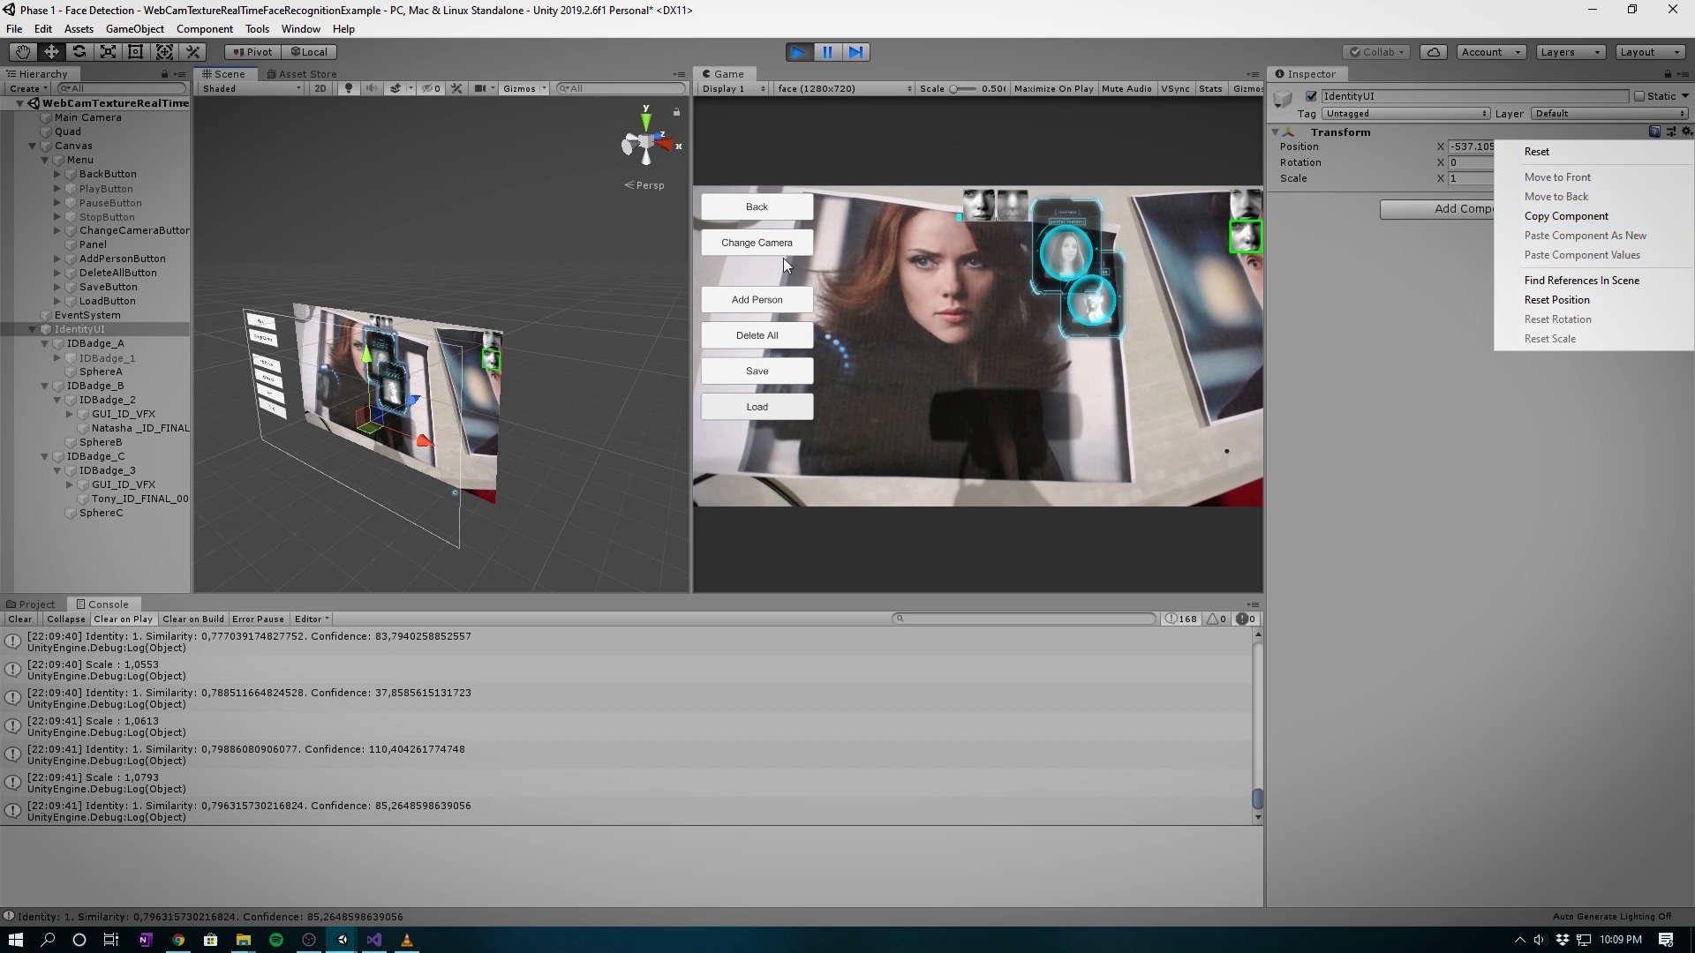
click(1596, 215)
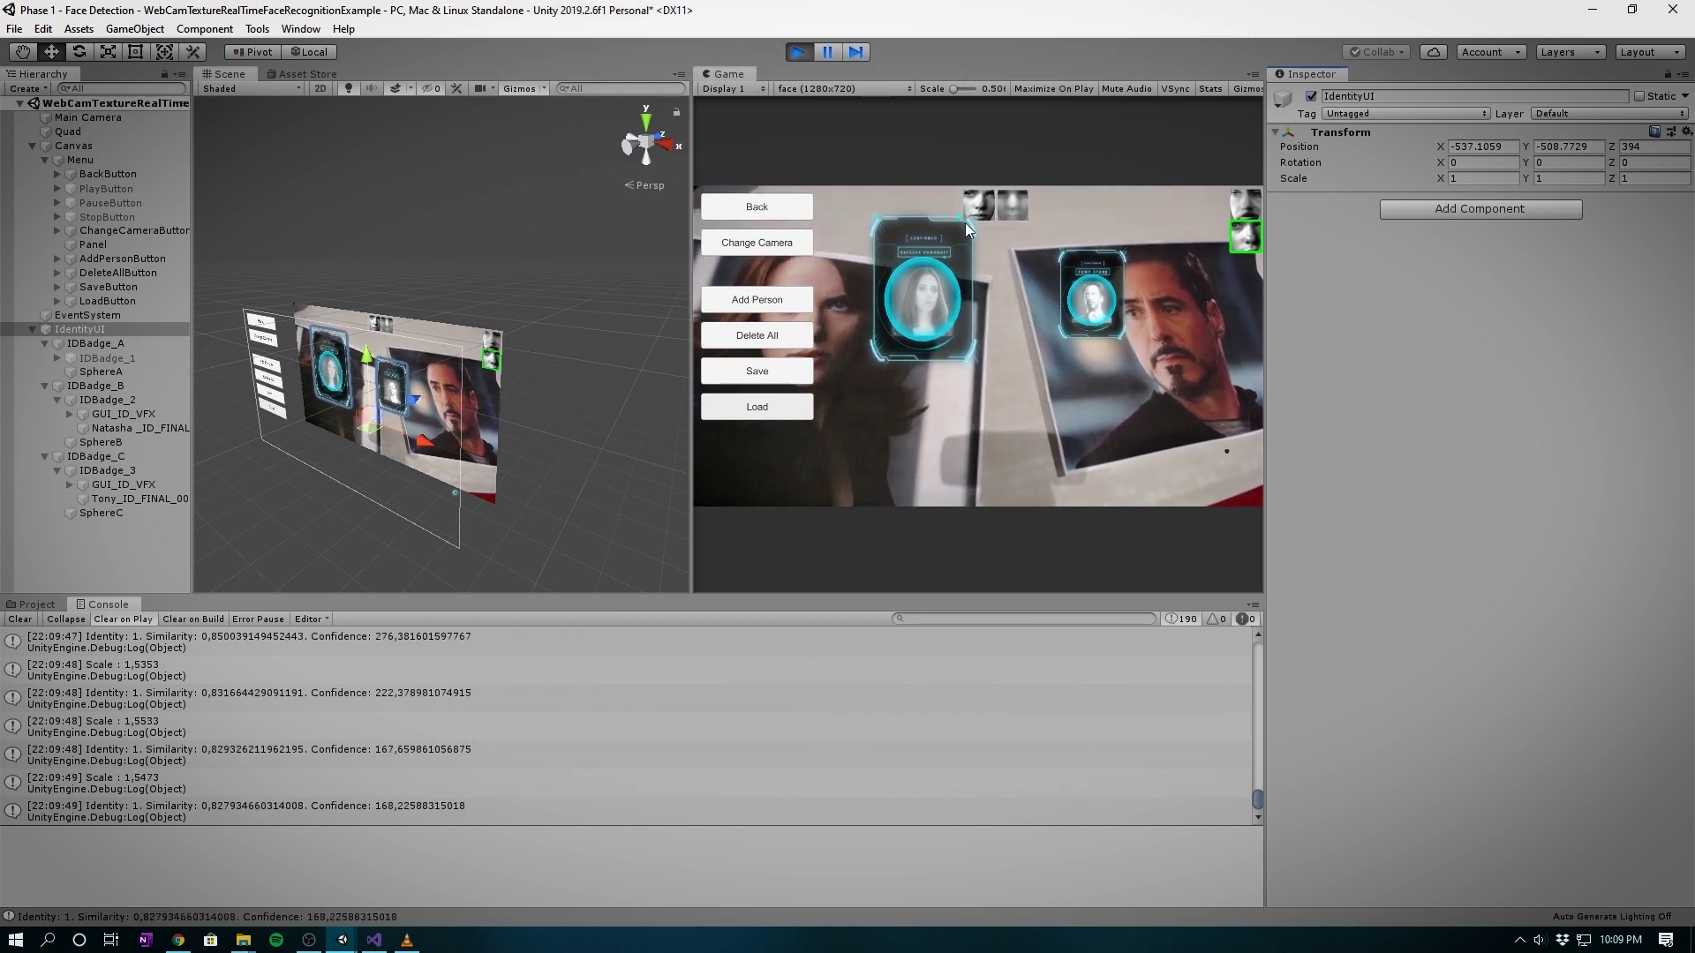
drag(691, 254, 452, 273)
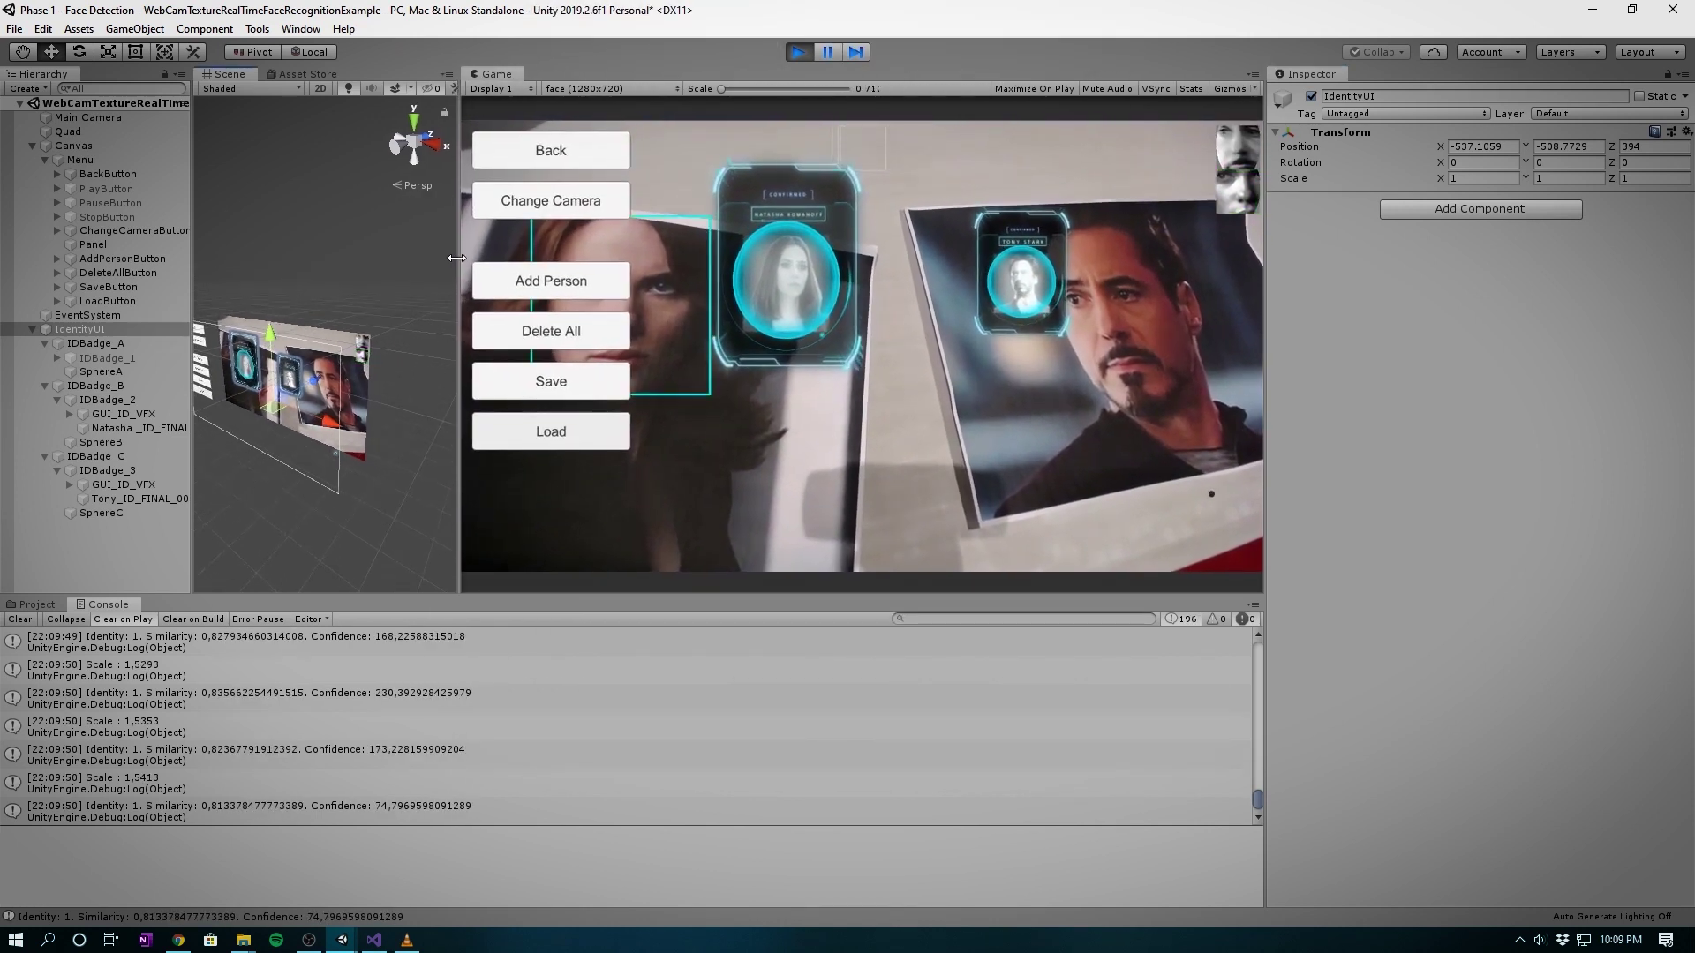